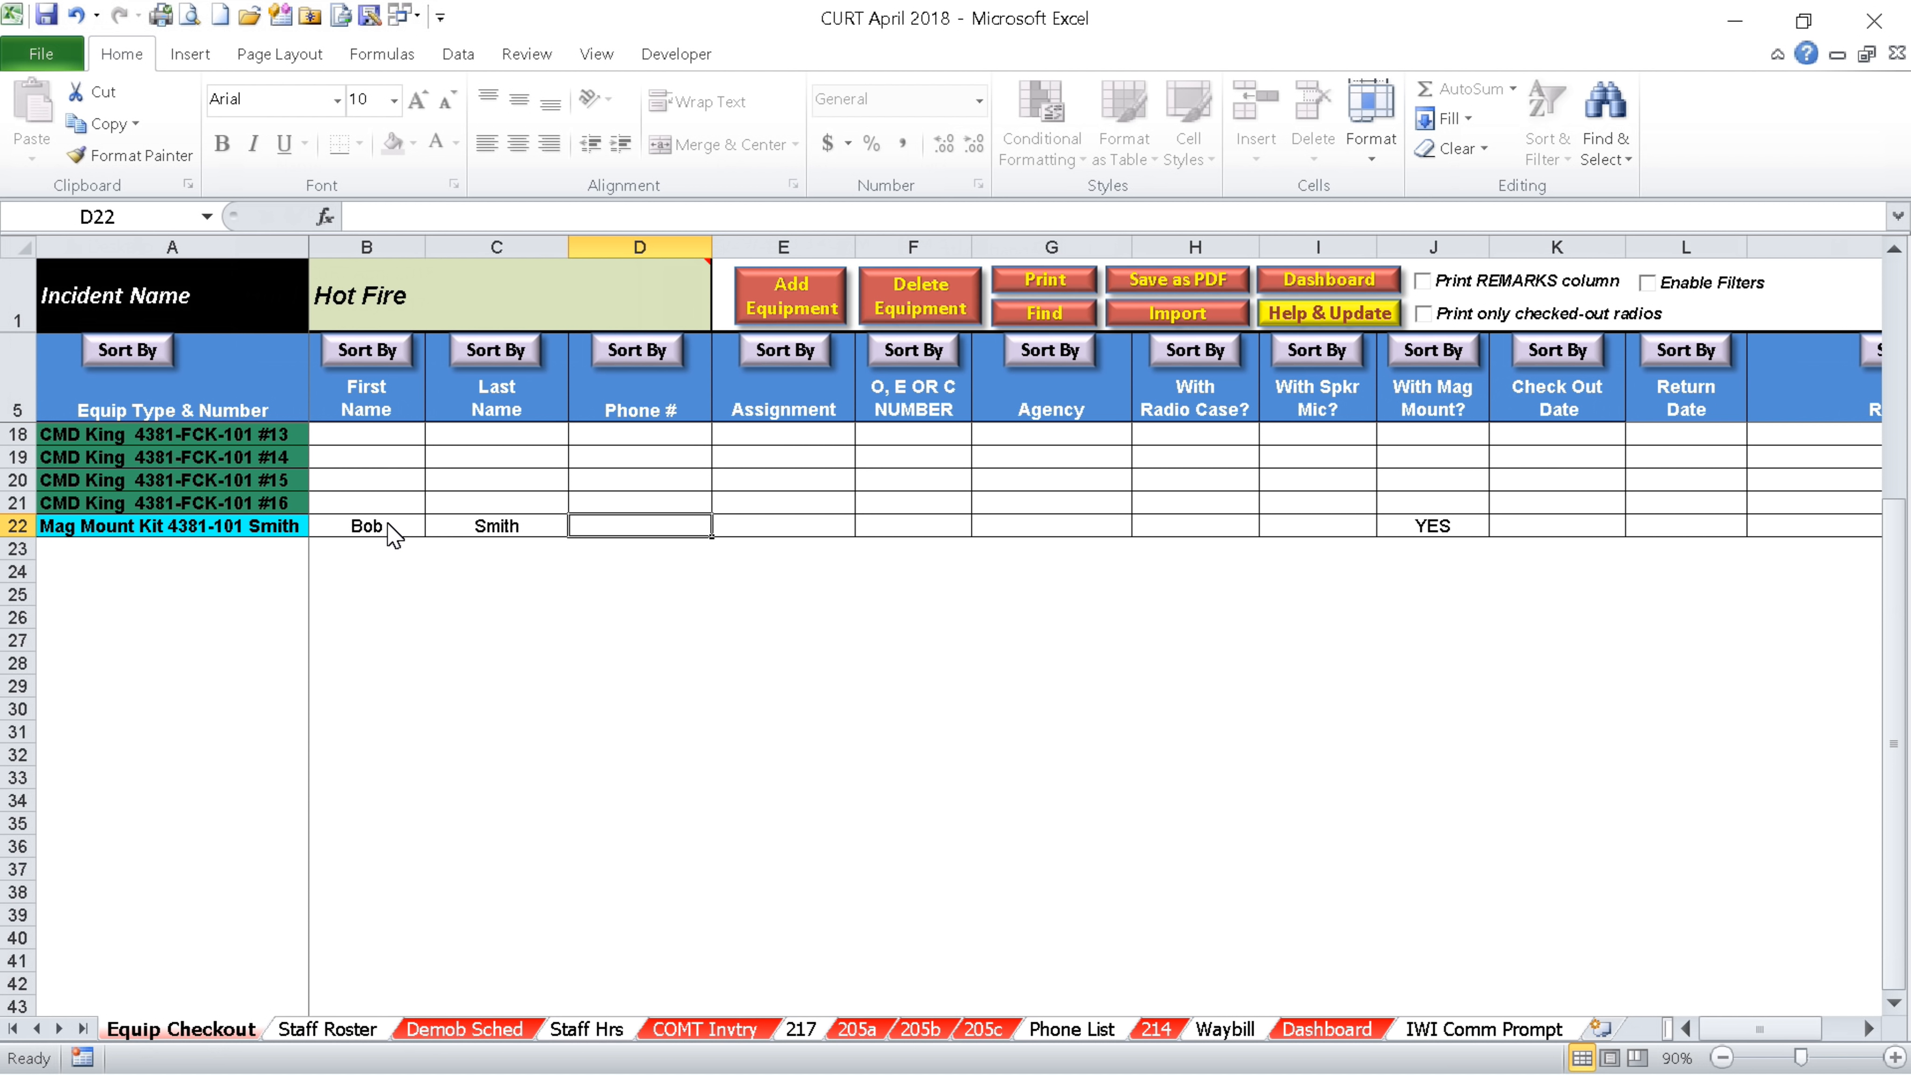
# Re-sort the checkout list by last name, then by Equip Type & Number, putting the Mag Mount Kit back in row 22
pyautogui.press('Tab')
pyautogui.press('Tab')
pyautogui.press('Tab')
pyautogui.press('Tab')
pyautogui.press('Tab')
pyautogui.press('Tab')
pyautogui.press('Tab')
pyautogui.press('Tab')
pyautogui.press('Tab')
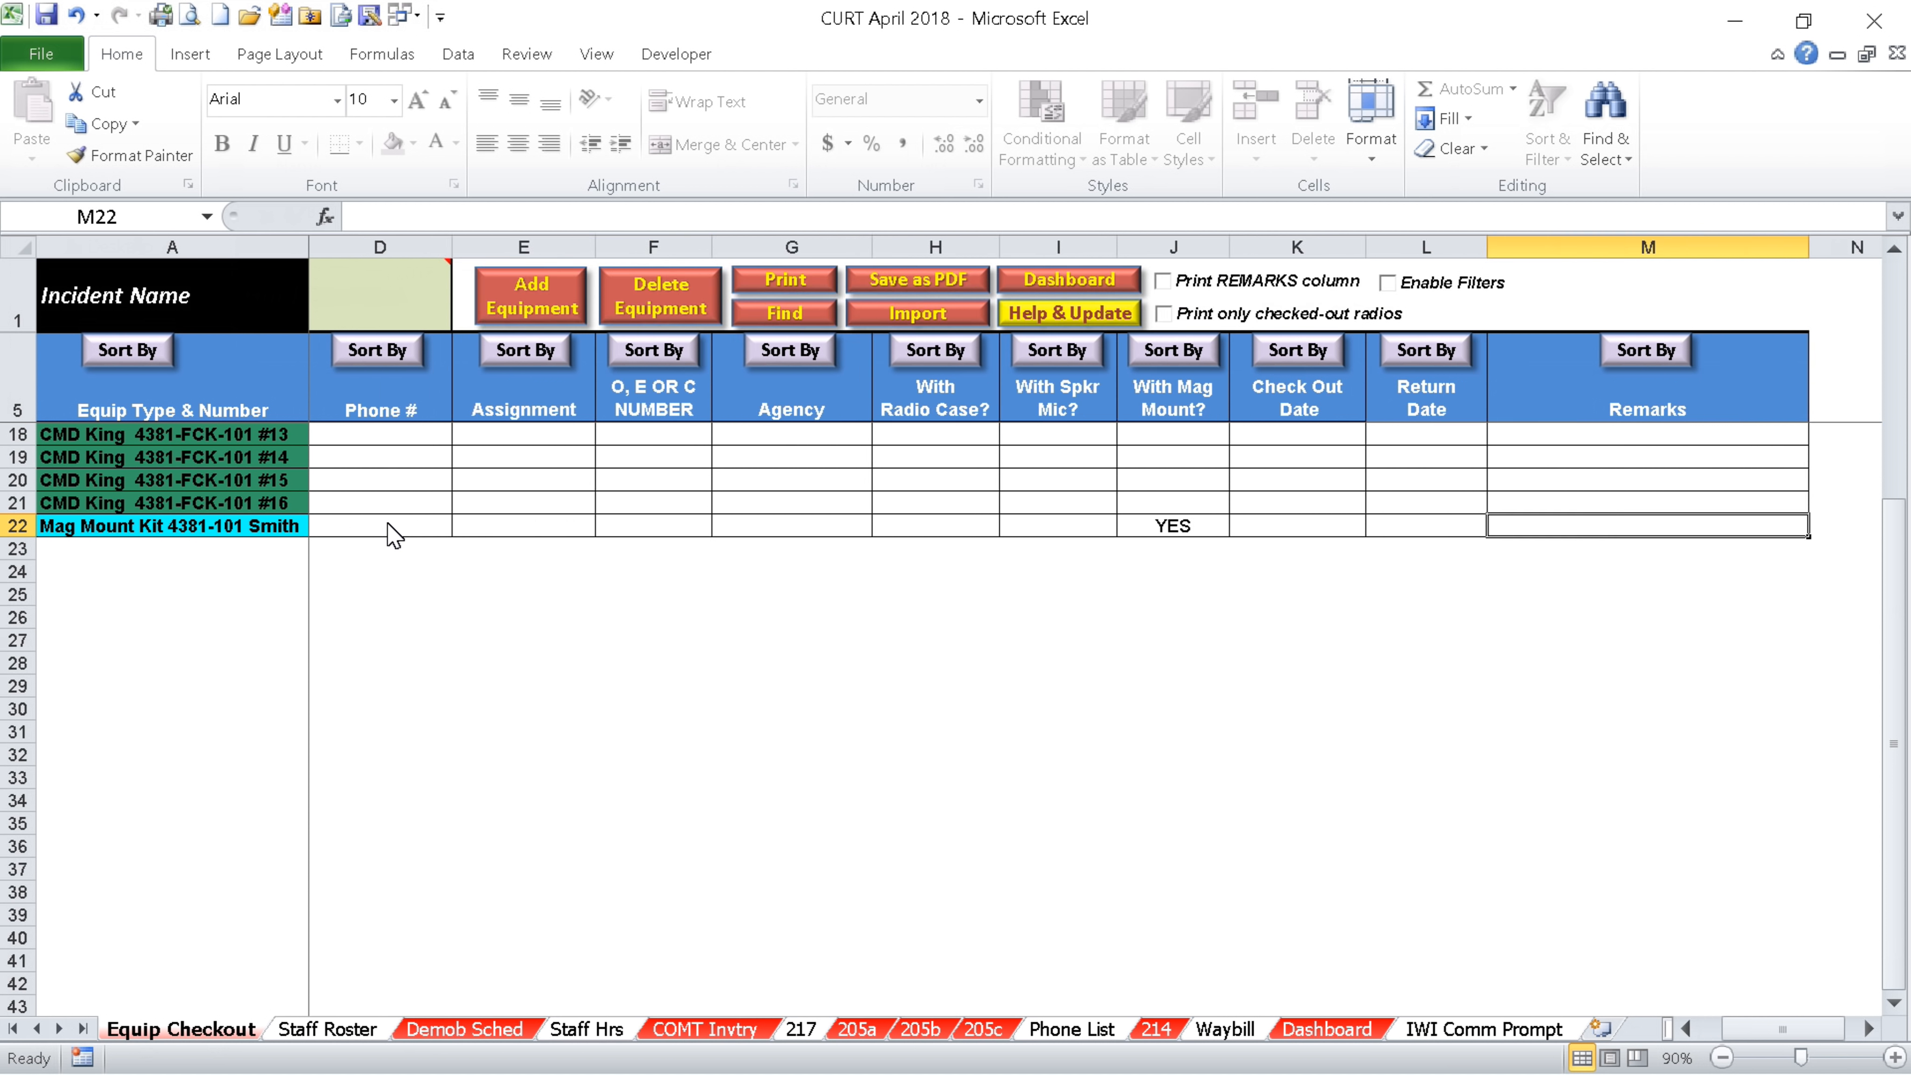
pyautogui.press('Up')
pyautogui.press('Up')
pyautogui.press('Up')
pyautogui.press('Up')
pyautogui.press('Up')
pyautogui.press('Up')
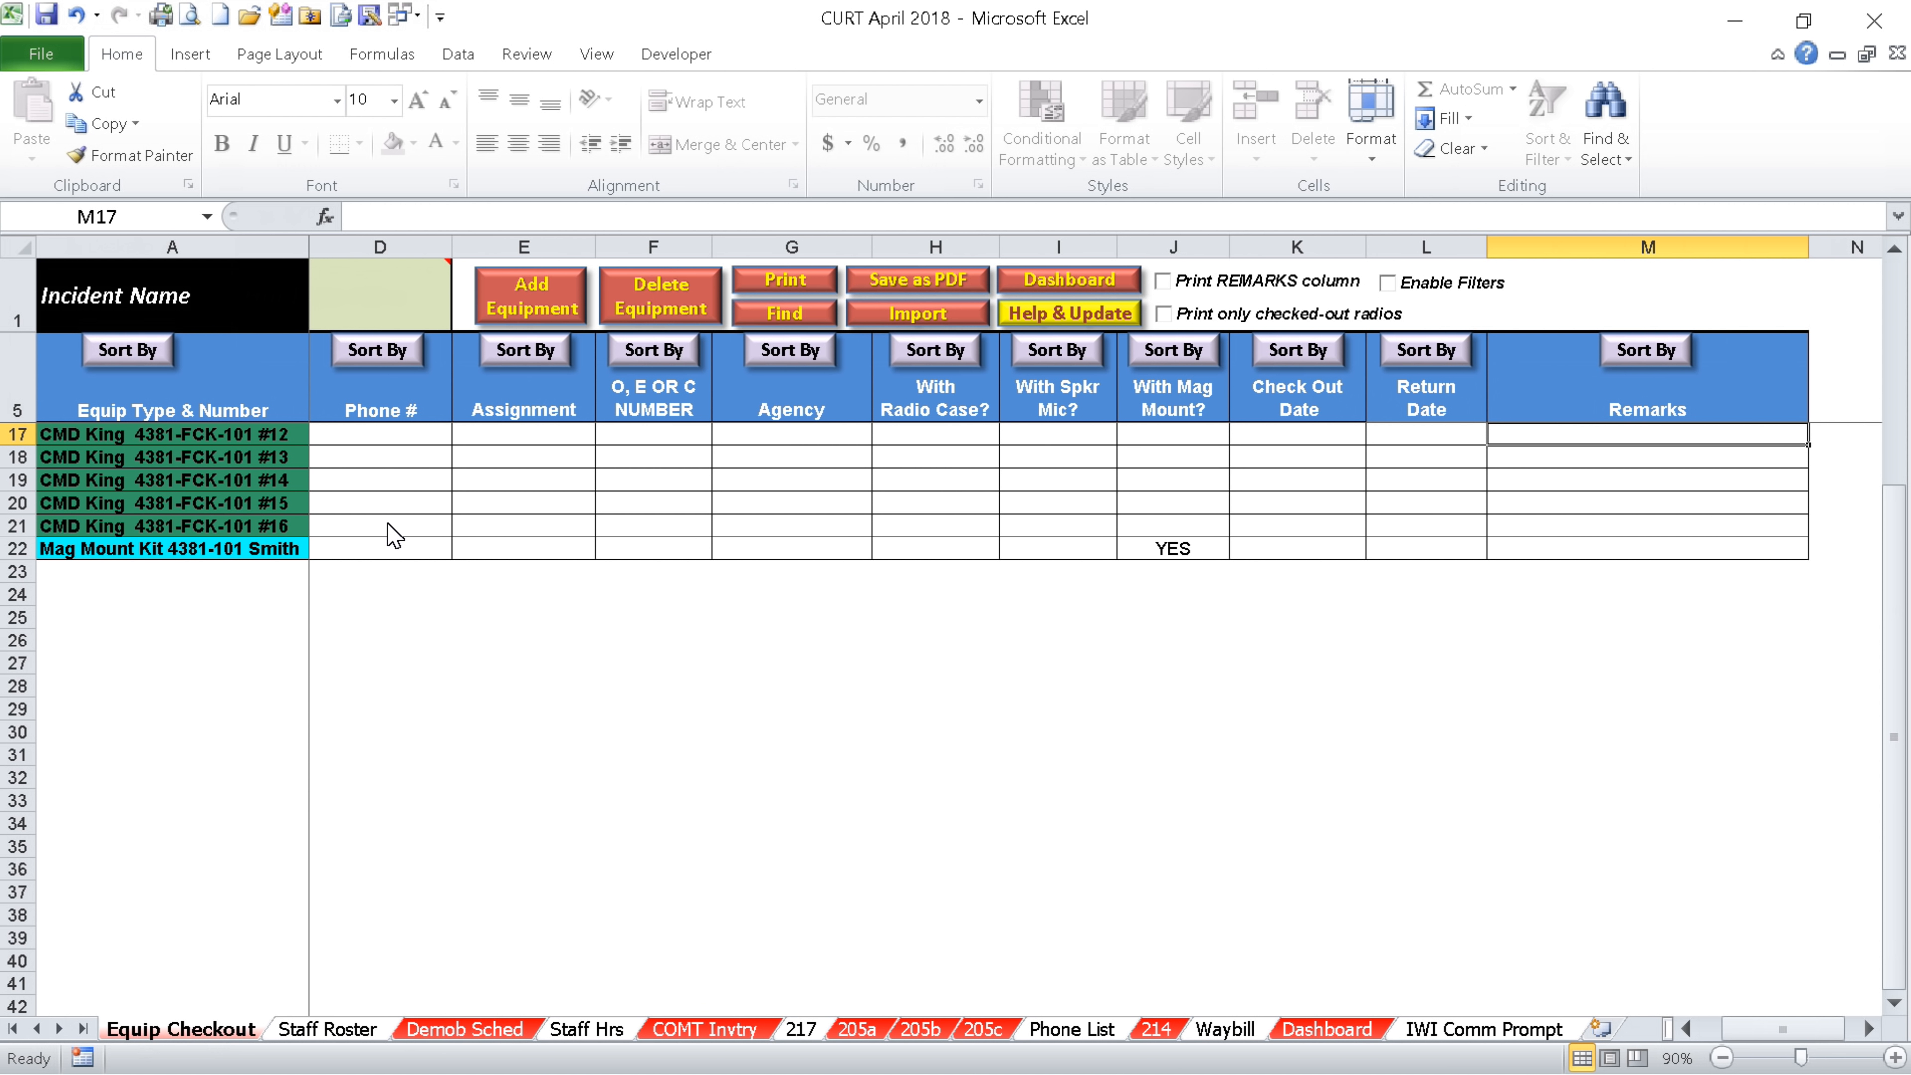
pyautogui.press('Down')
pyautogui.press('Down')
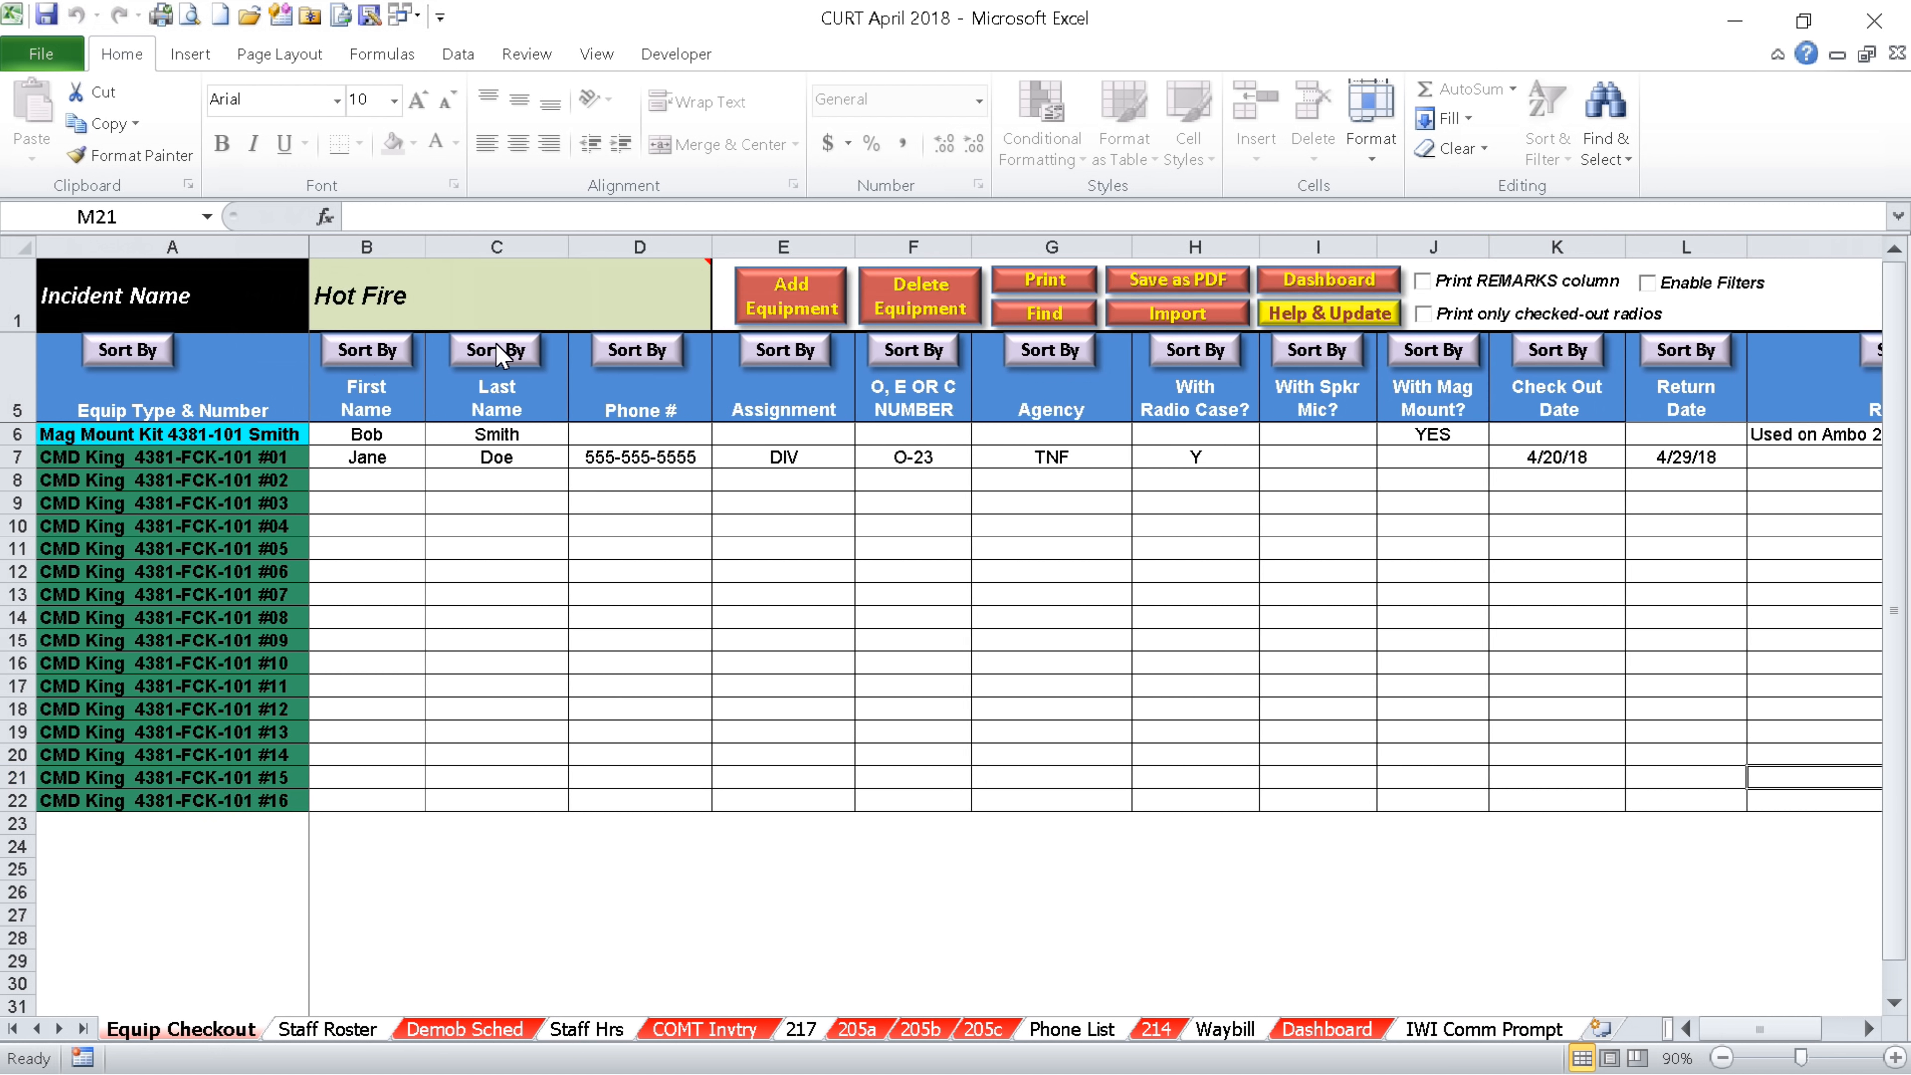
pyautogui.click(495, 351)
pyautogui.click(129, 352)
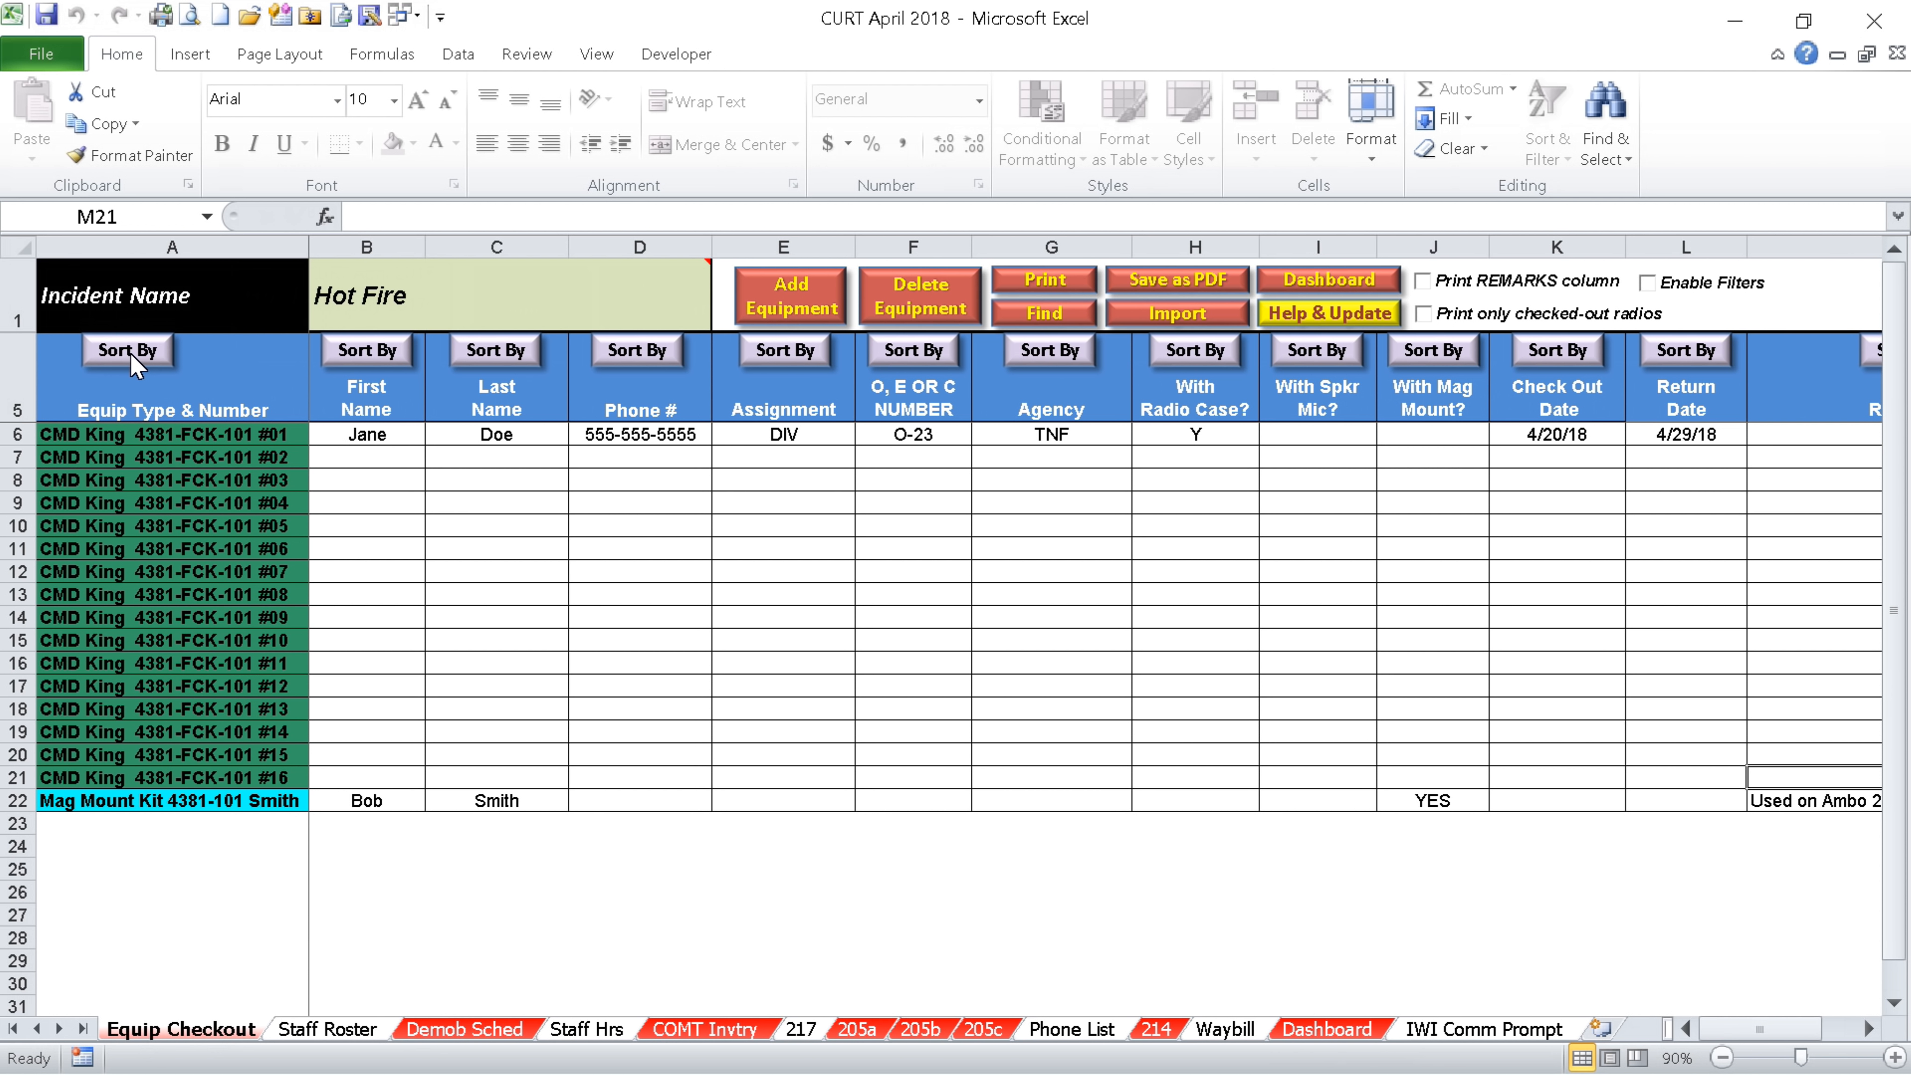
# Add a Cell Phone as a new cell/sat phone equipment entry with its phone number
pyautogui.click(801, 298)
pyautogui.click(976, 499)
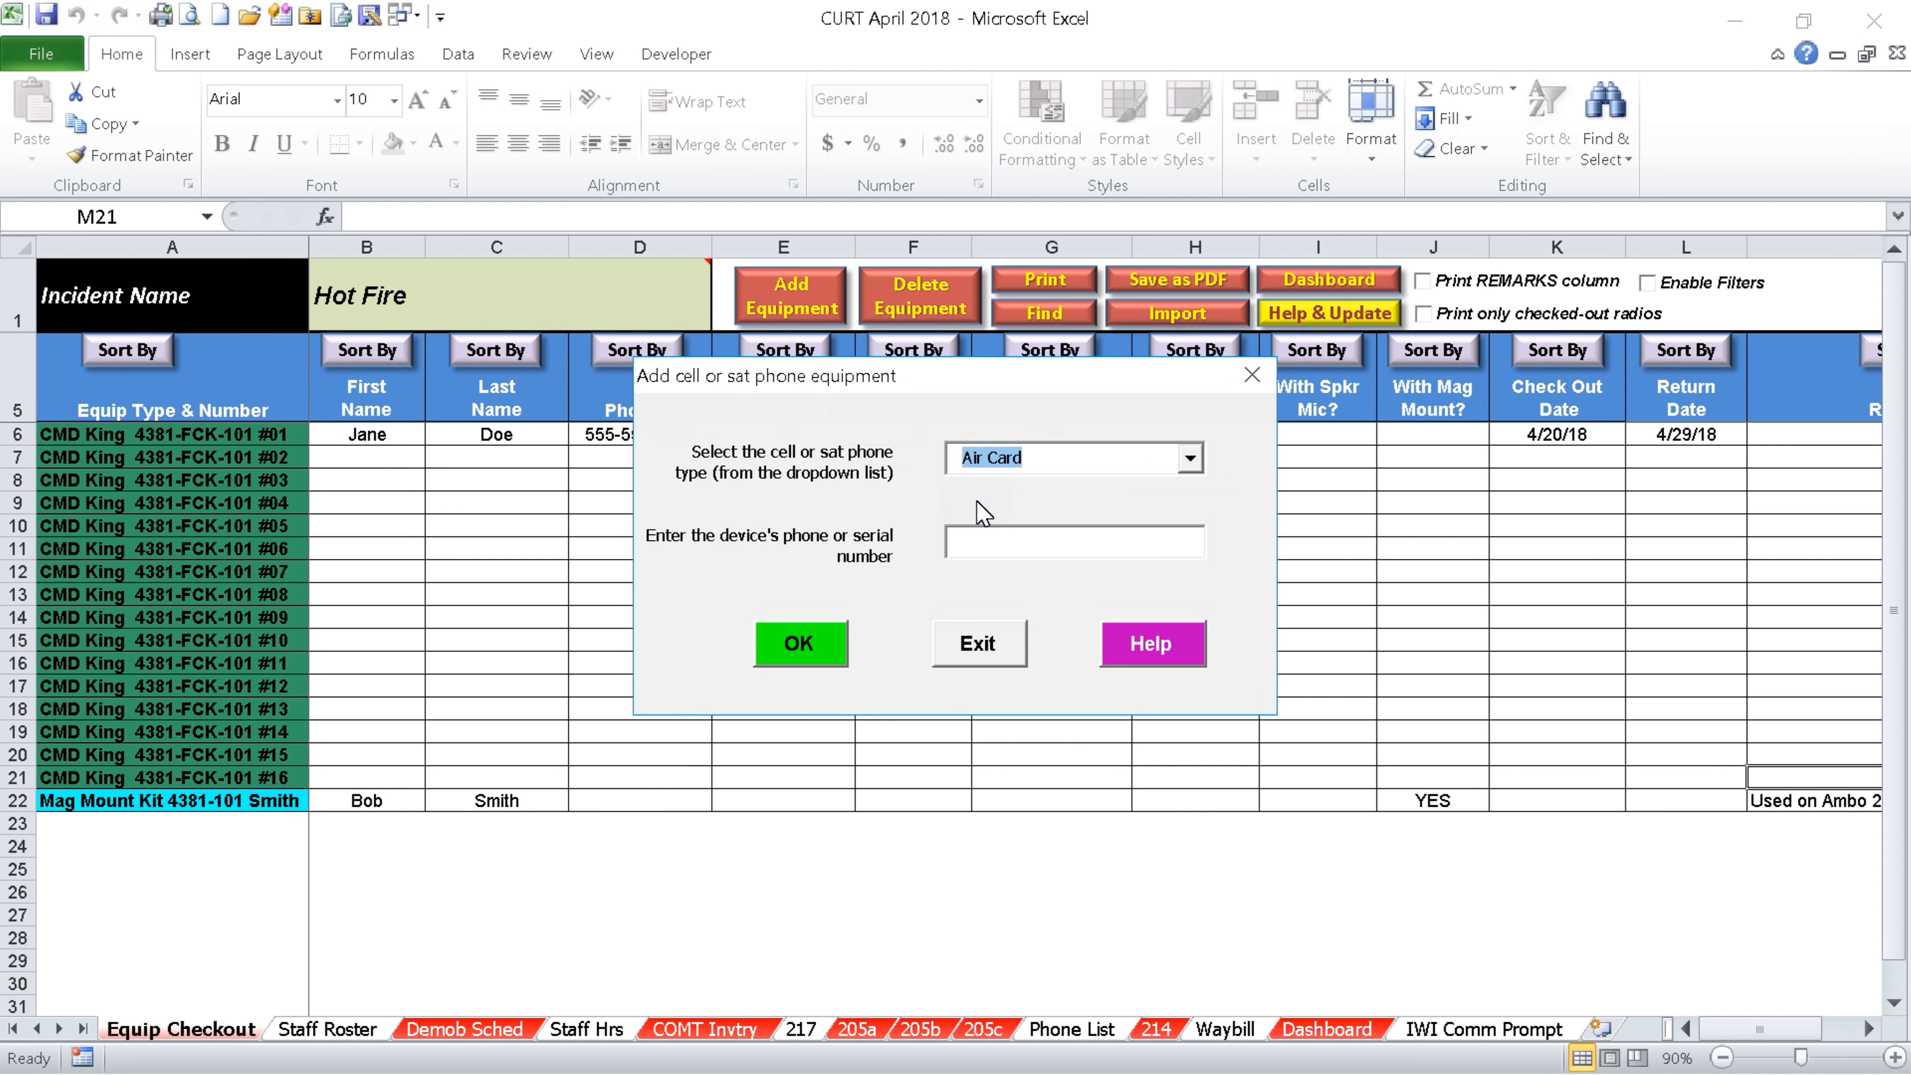
pyautogui.click(1192, 461)
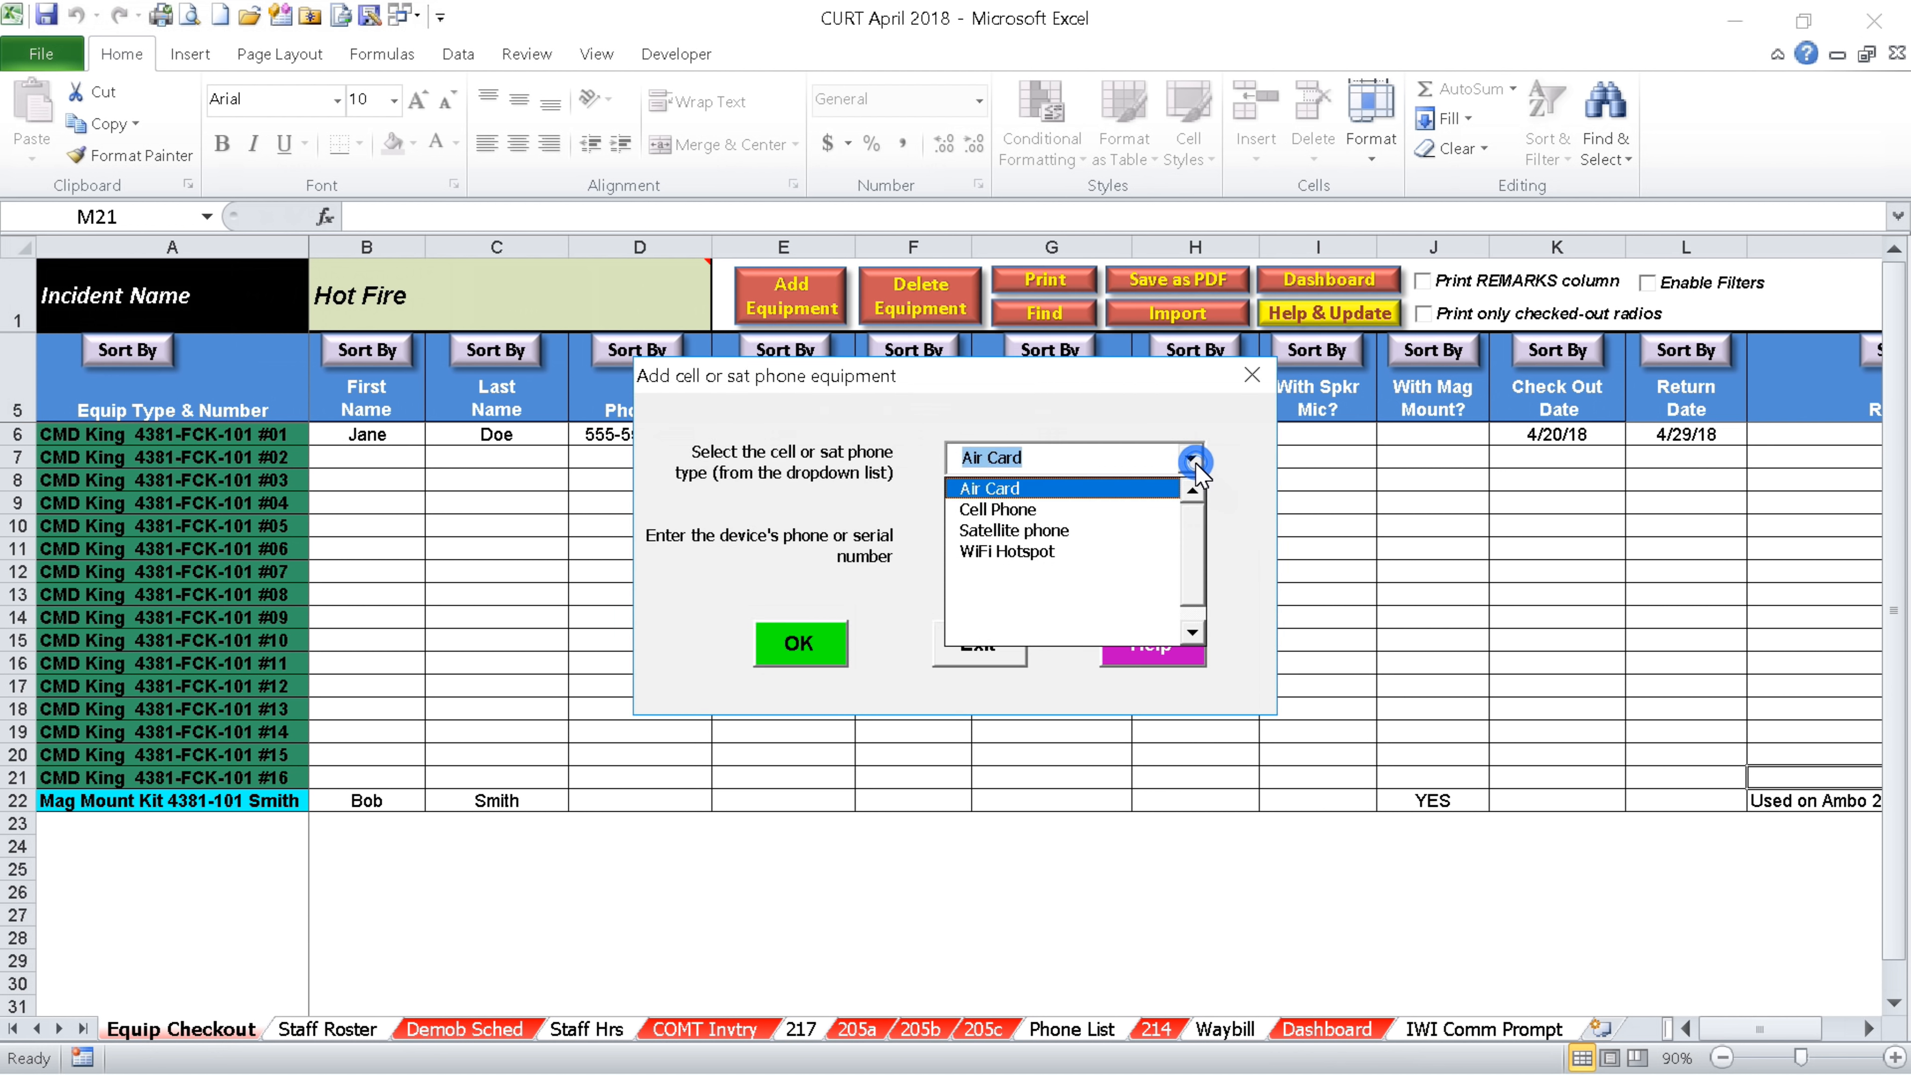
pyautogui.click(1019, 509)
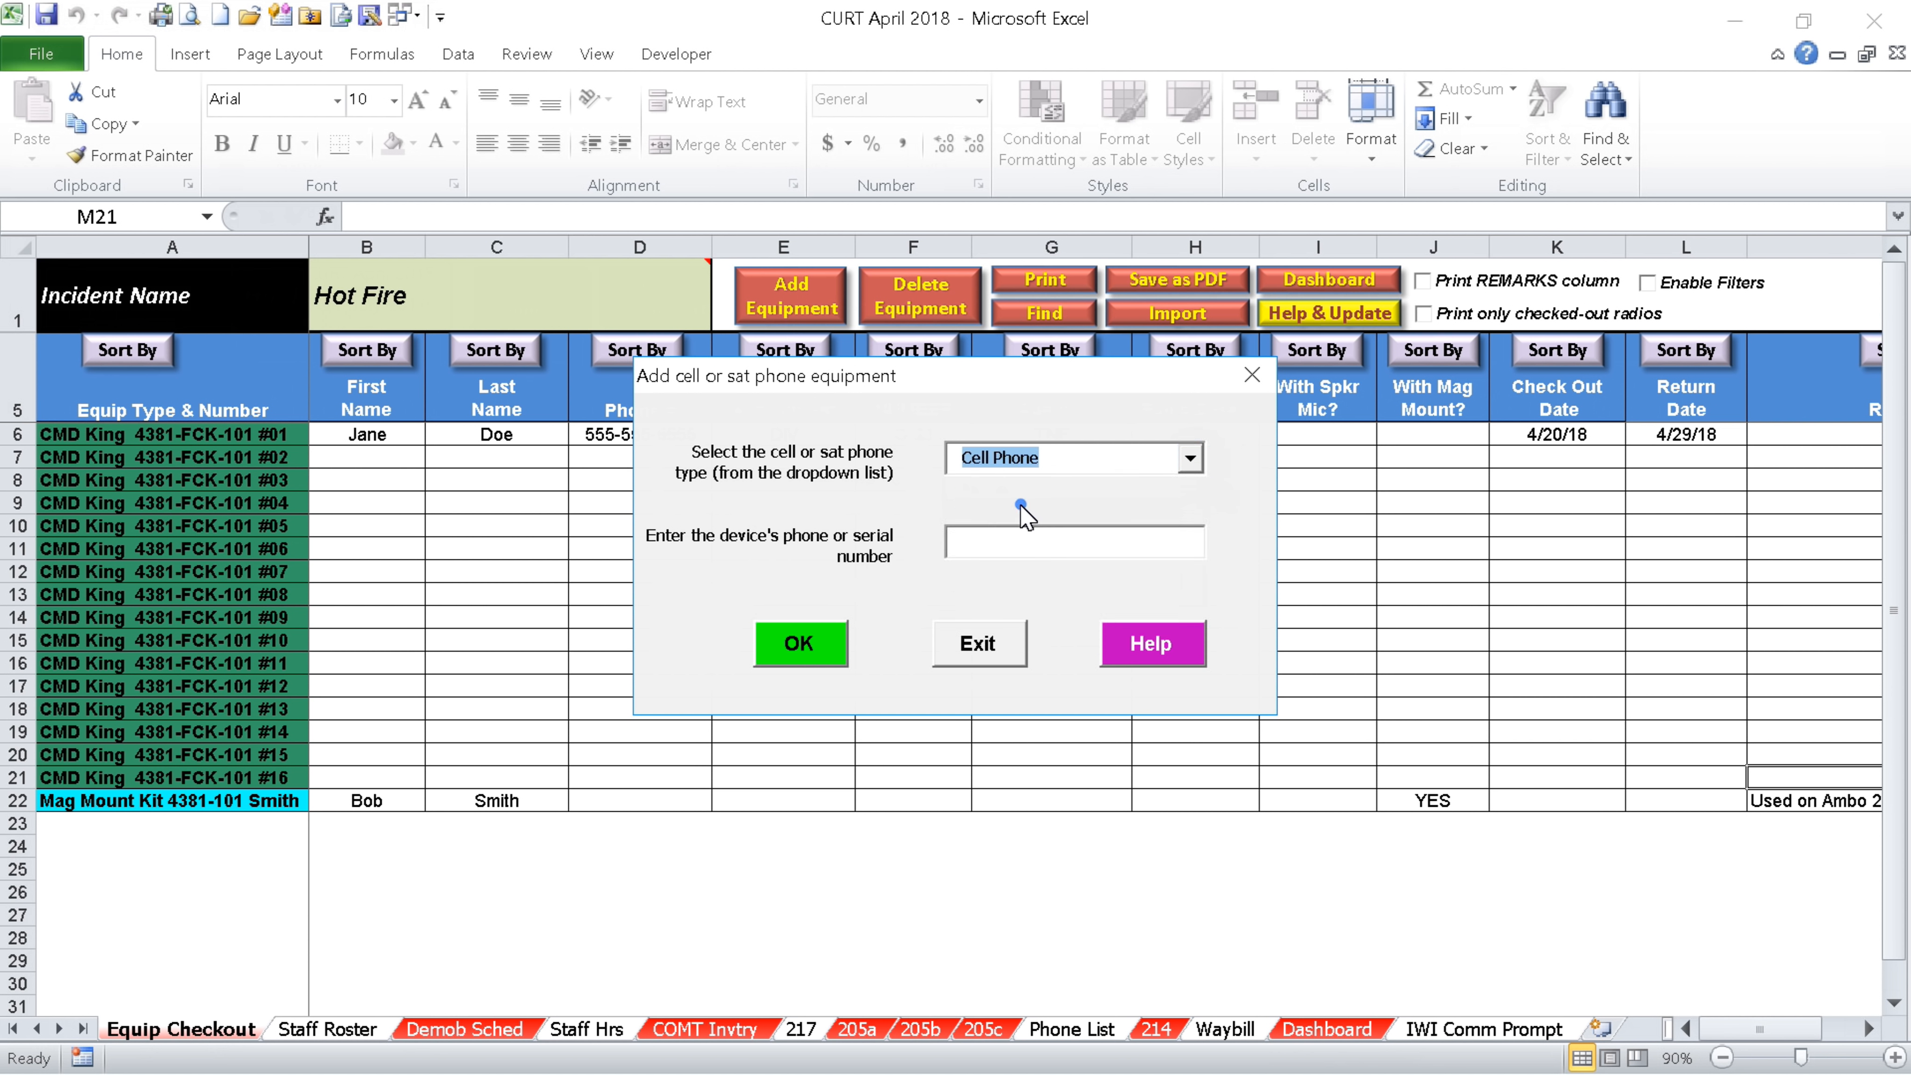
pyautogui.click(1024, 546)
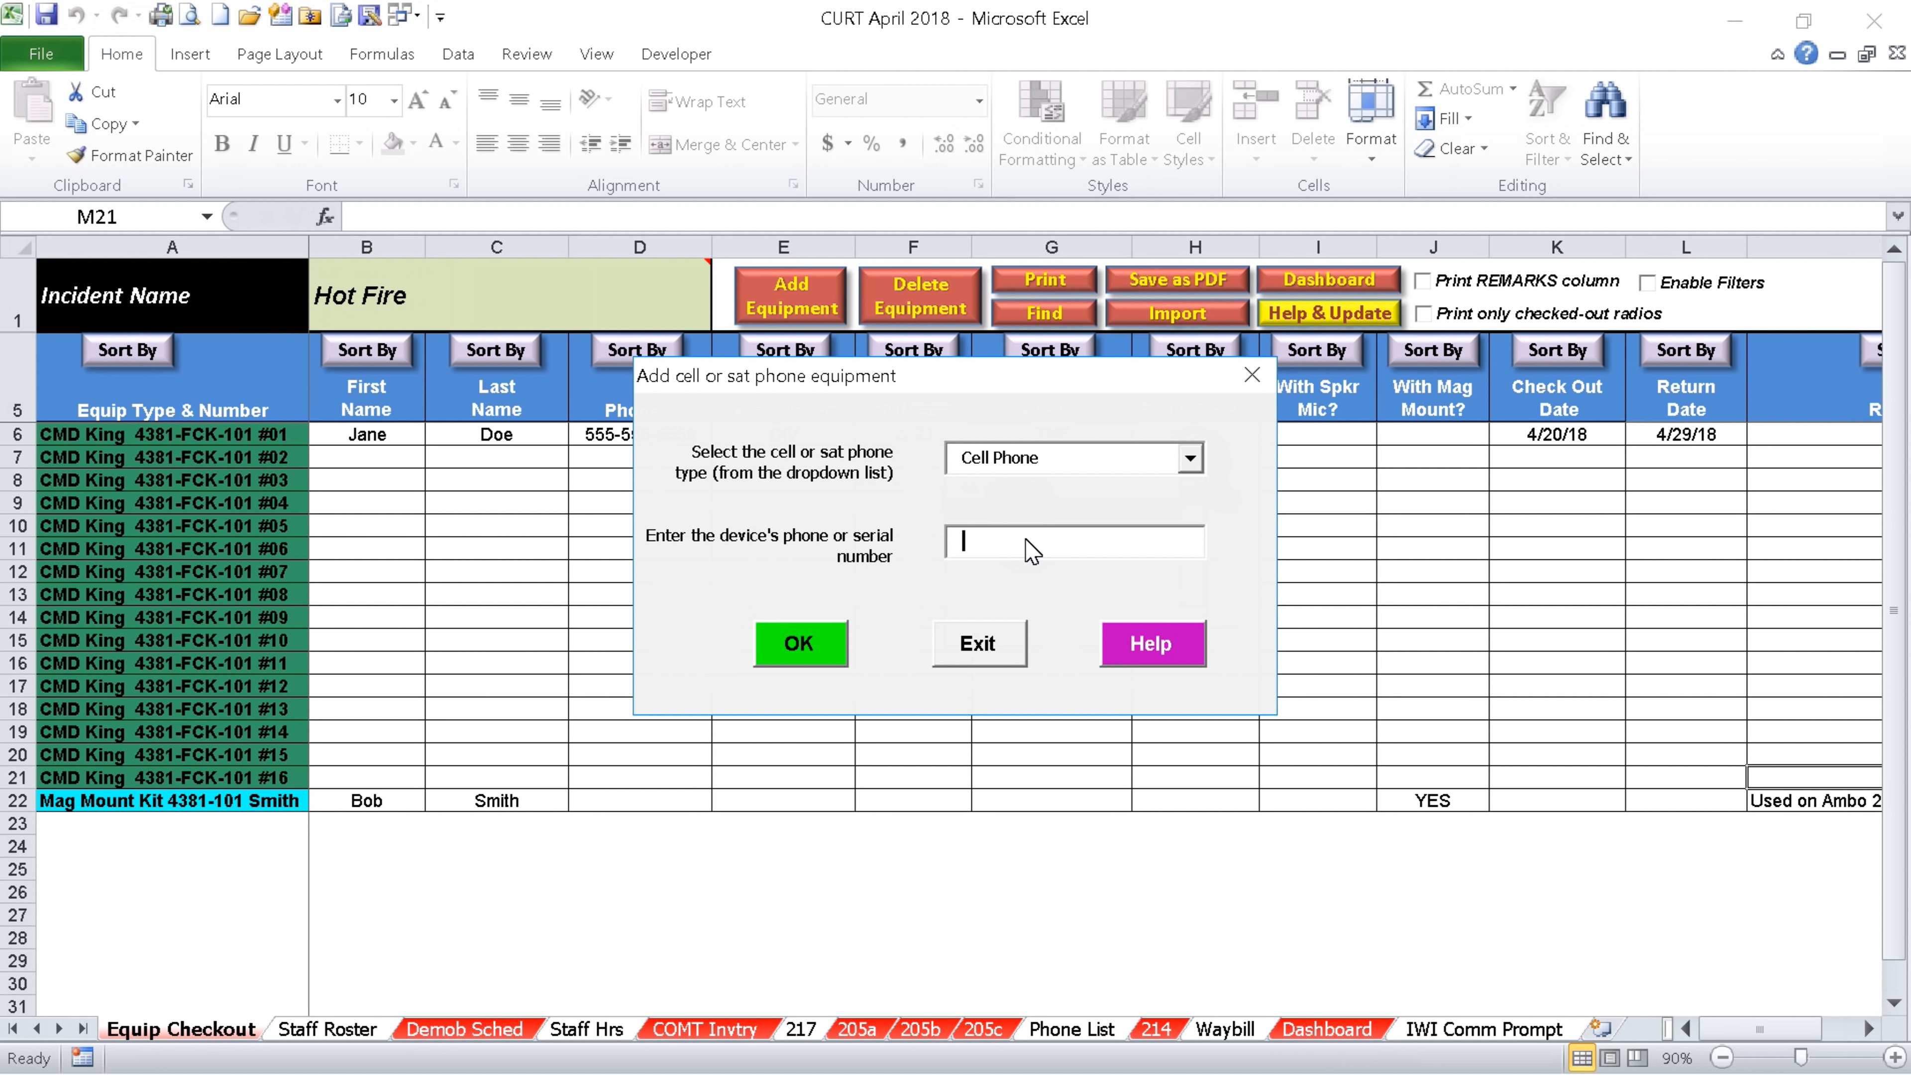
pyautogui.write('555-222-3333')
pyautogui.click(786, 647)
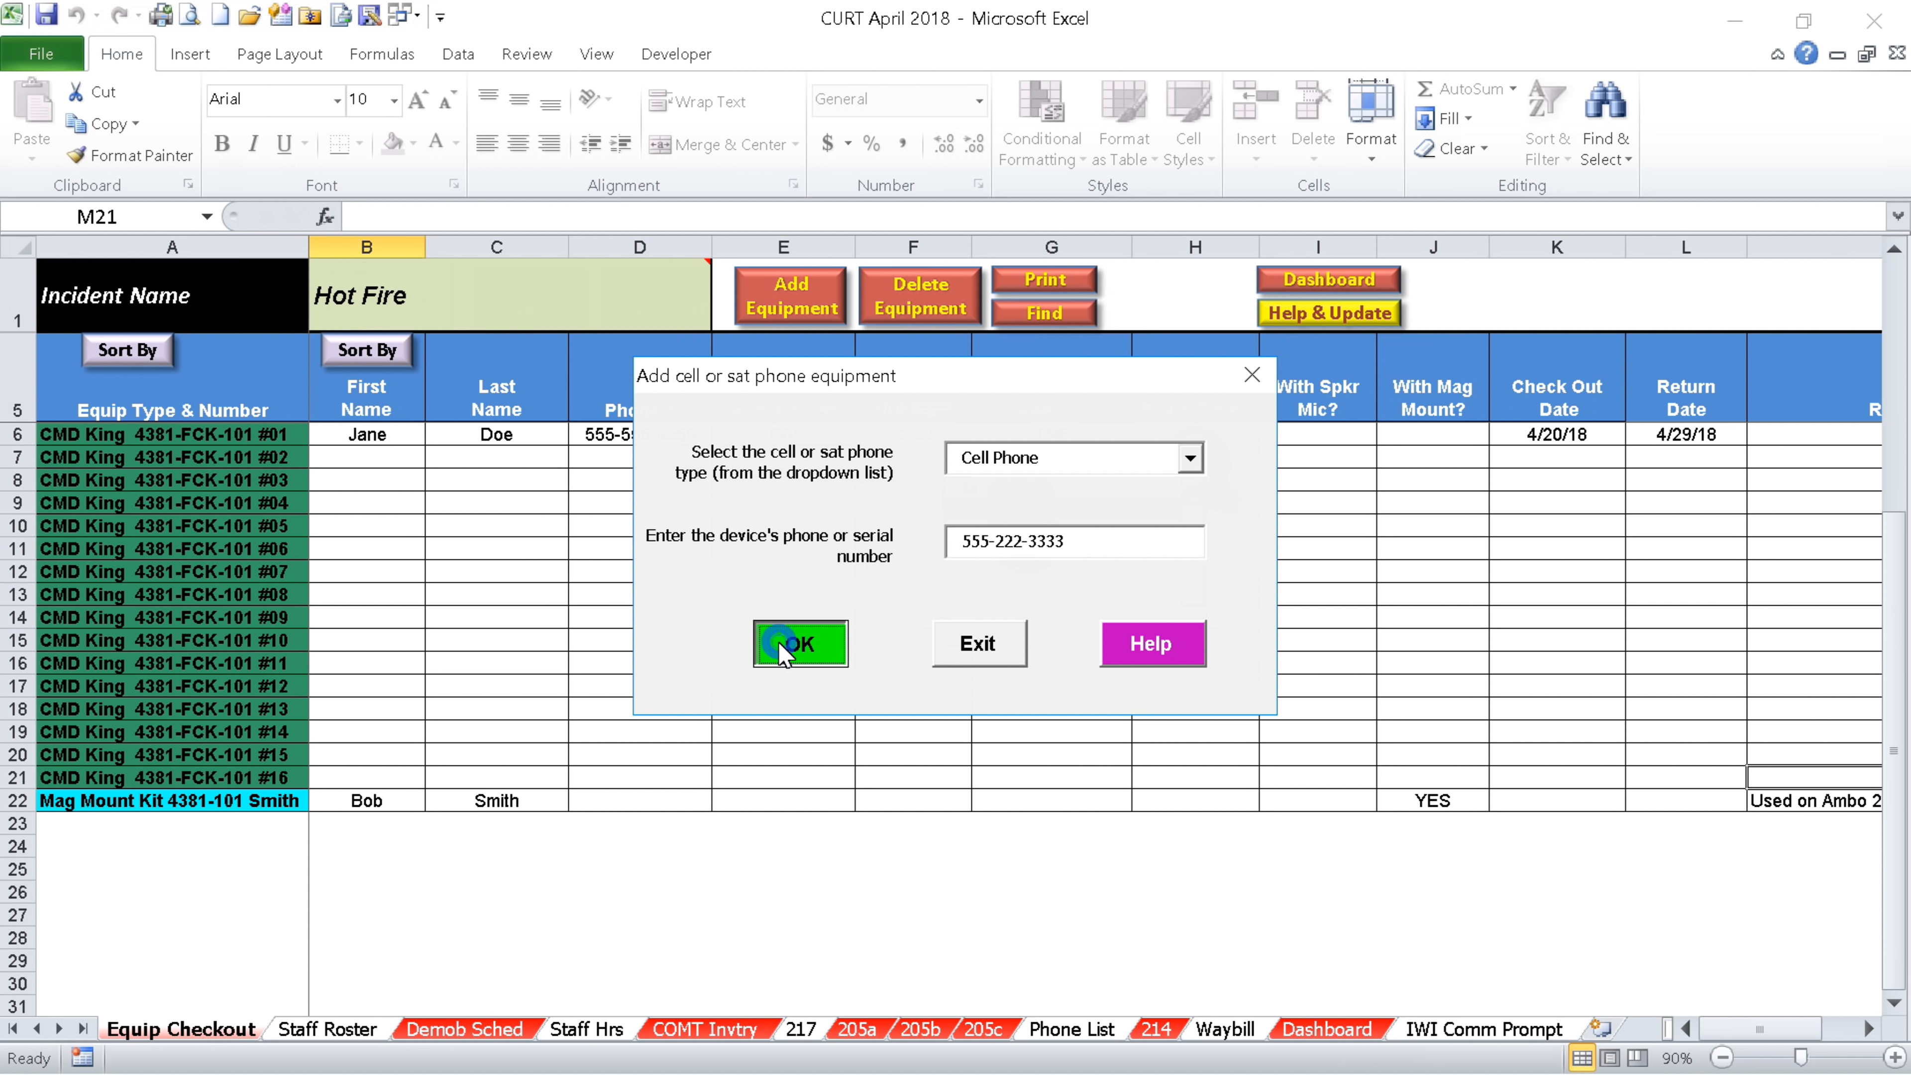
# Enter the borrower's first and last name in row 23 and preview the printed checkout sheet
pyautogui.click(979, 646)
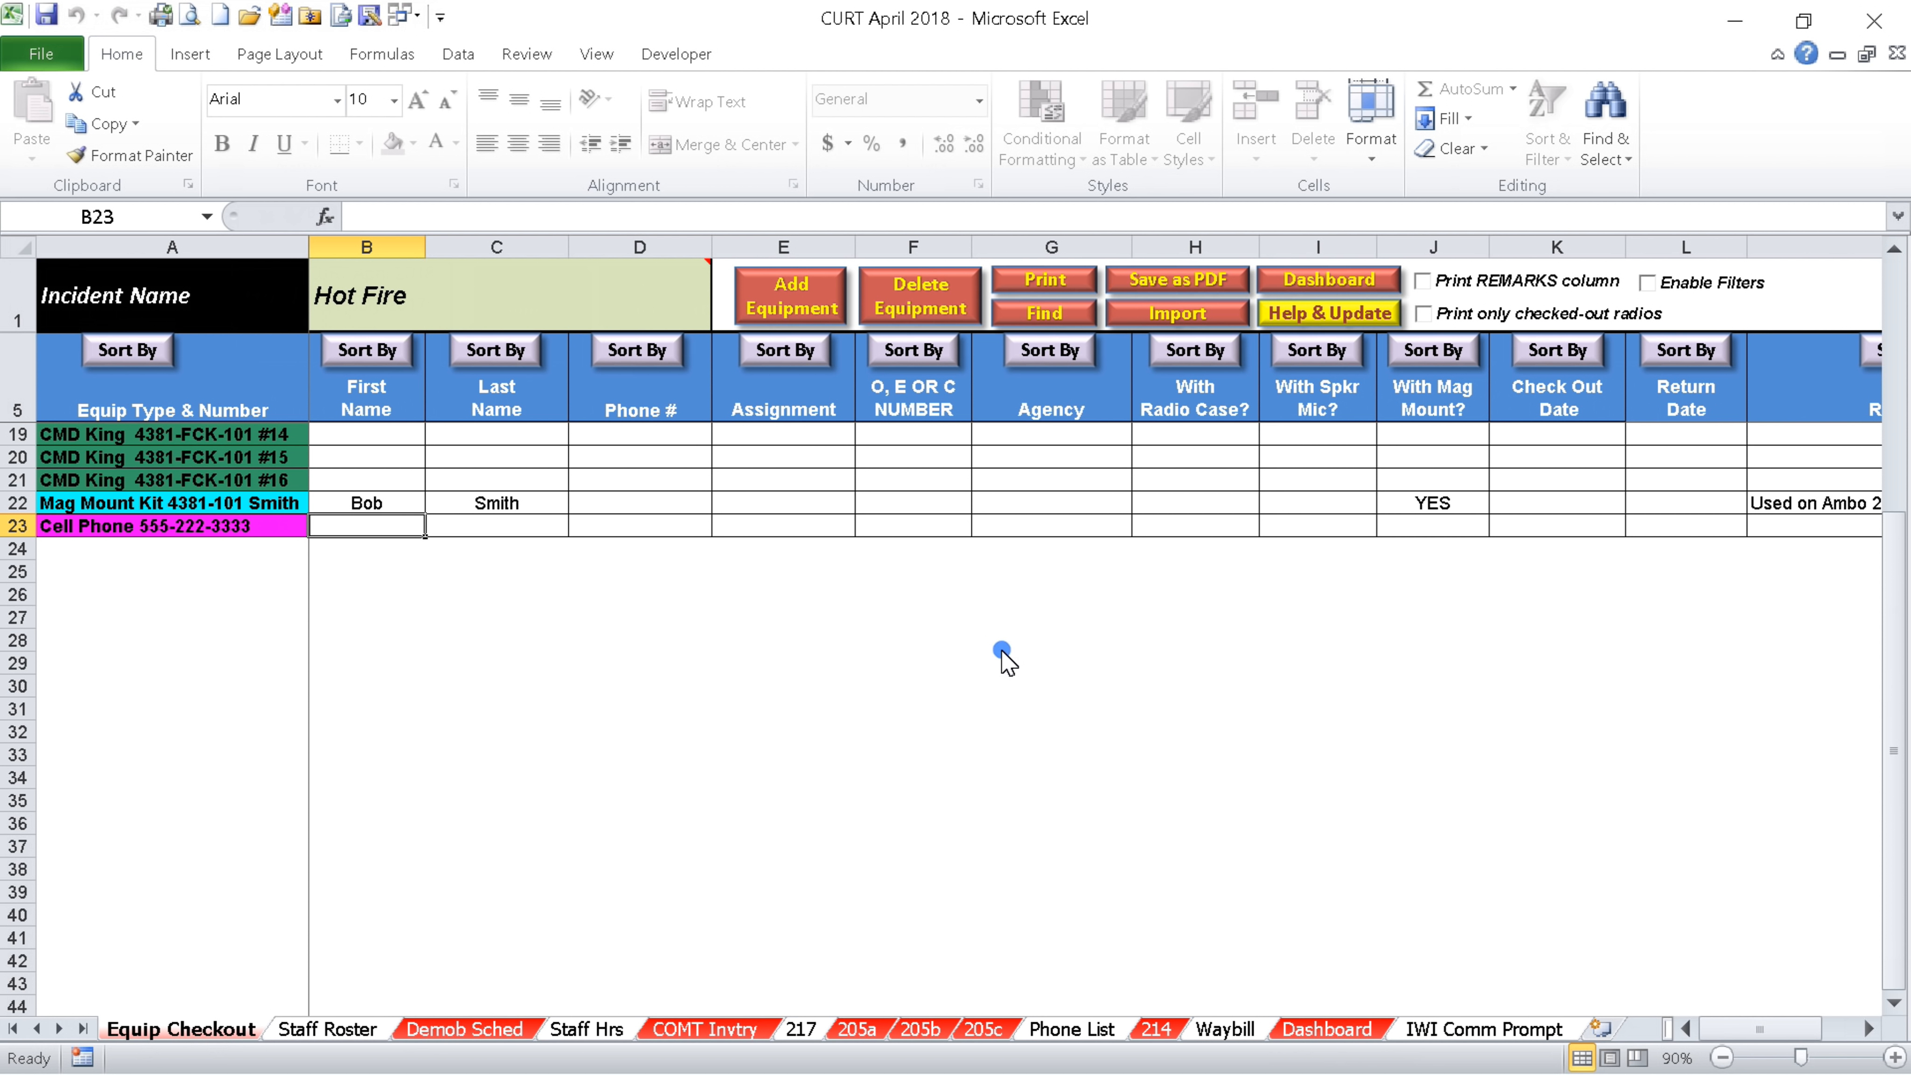
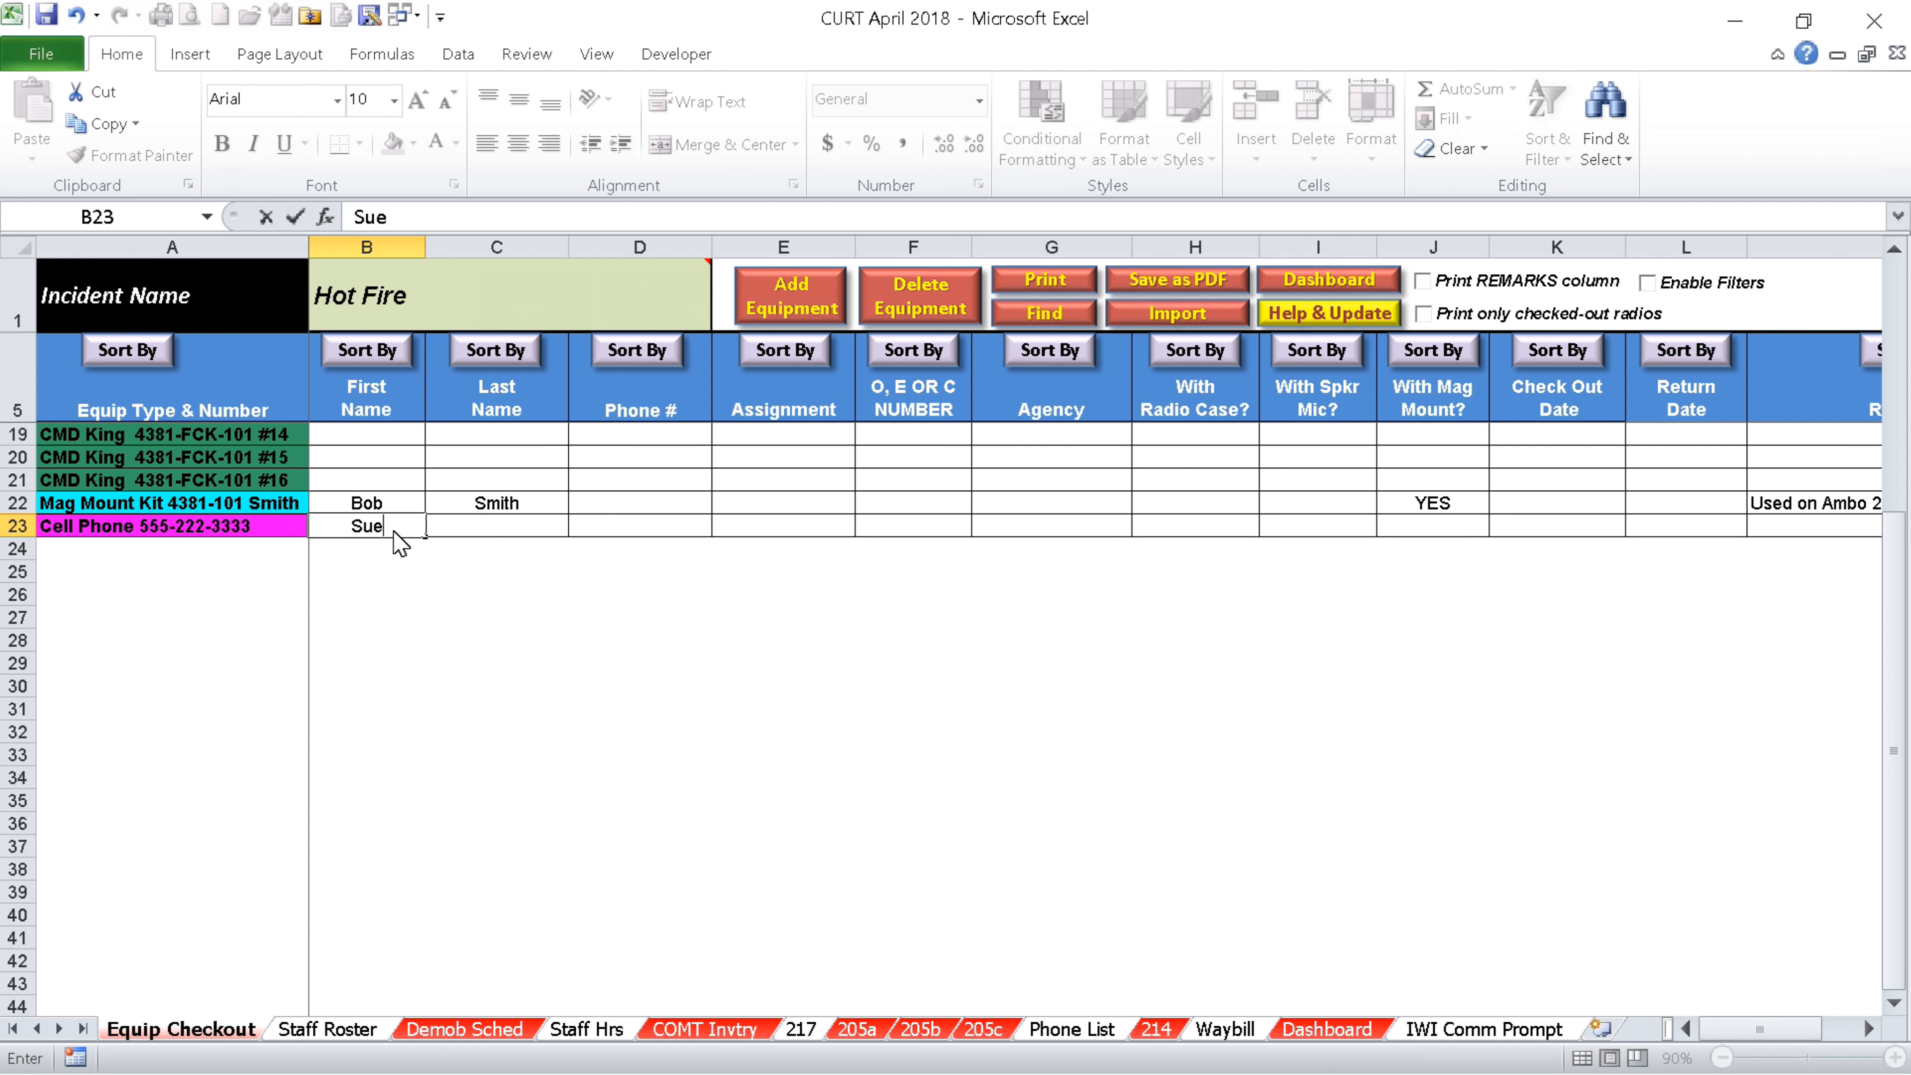
pyautogui.press('Tab')
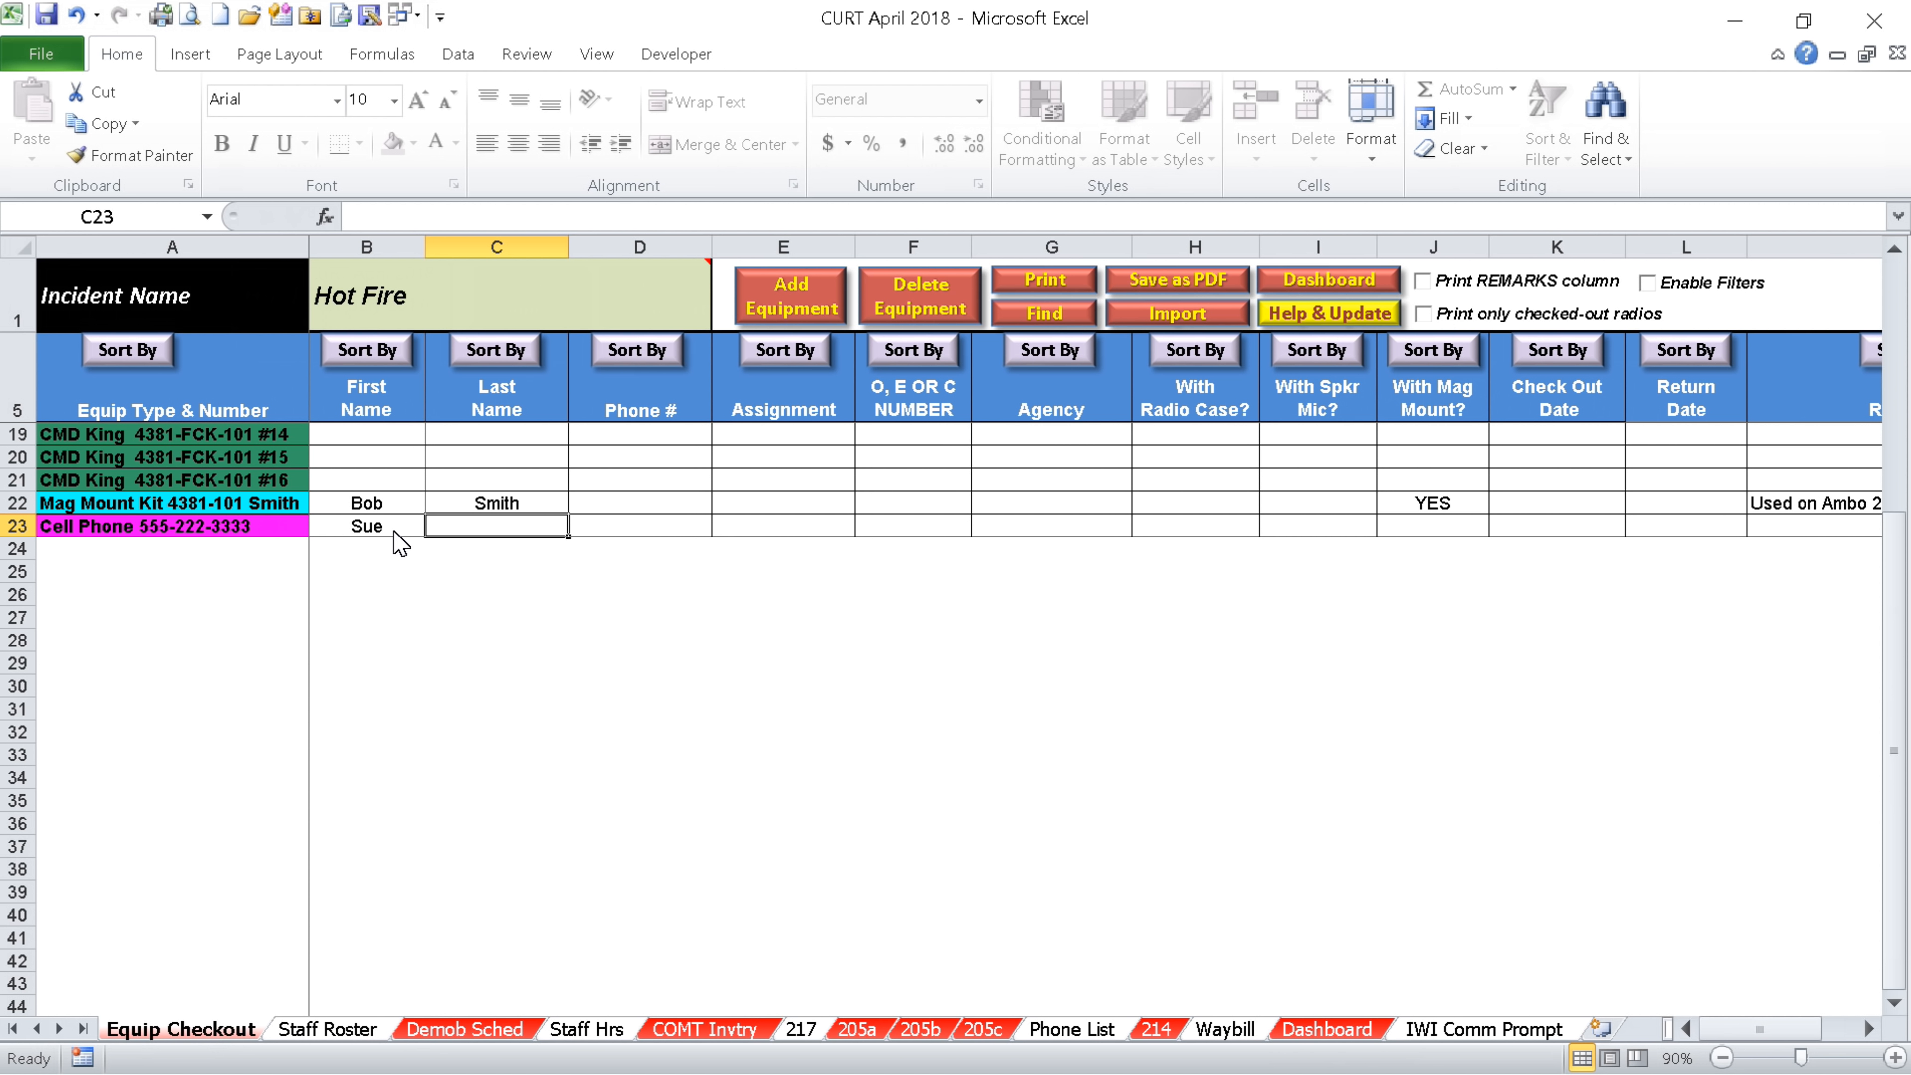
pyautogui.press('Tab')
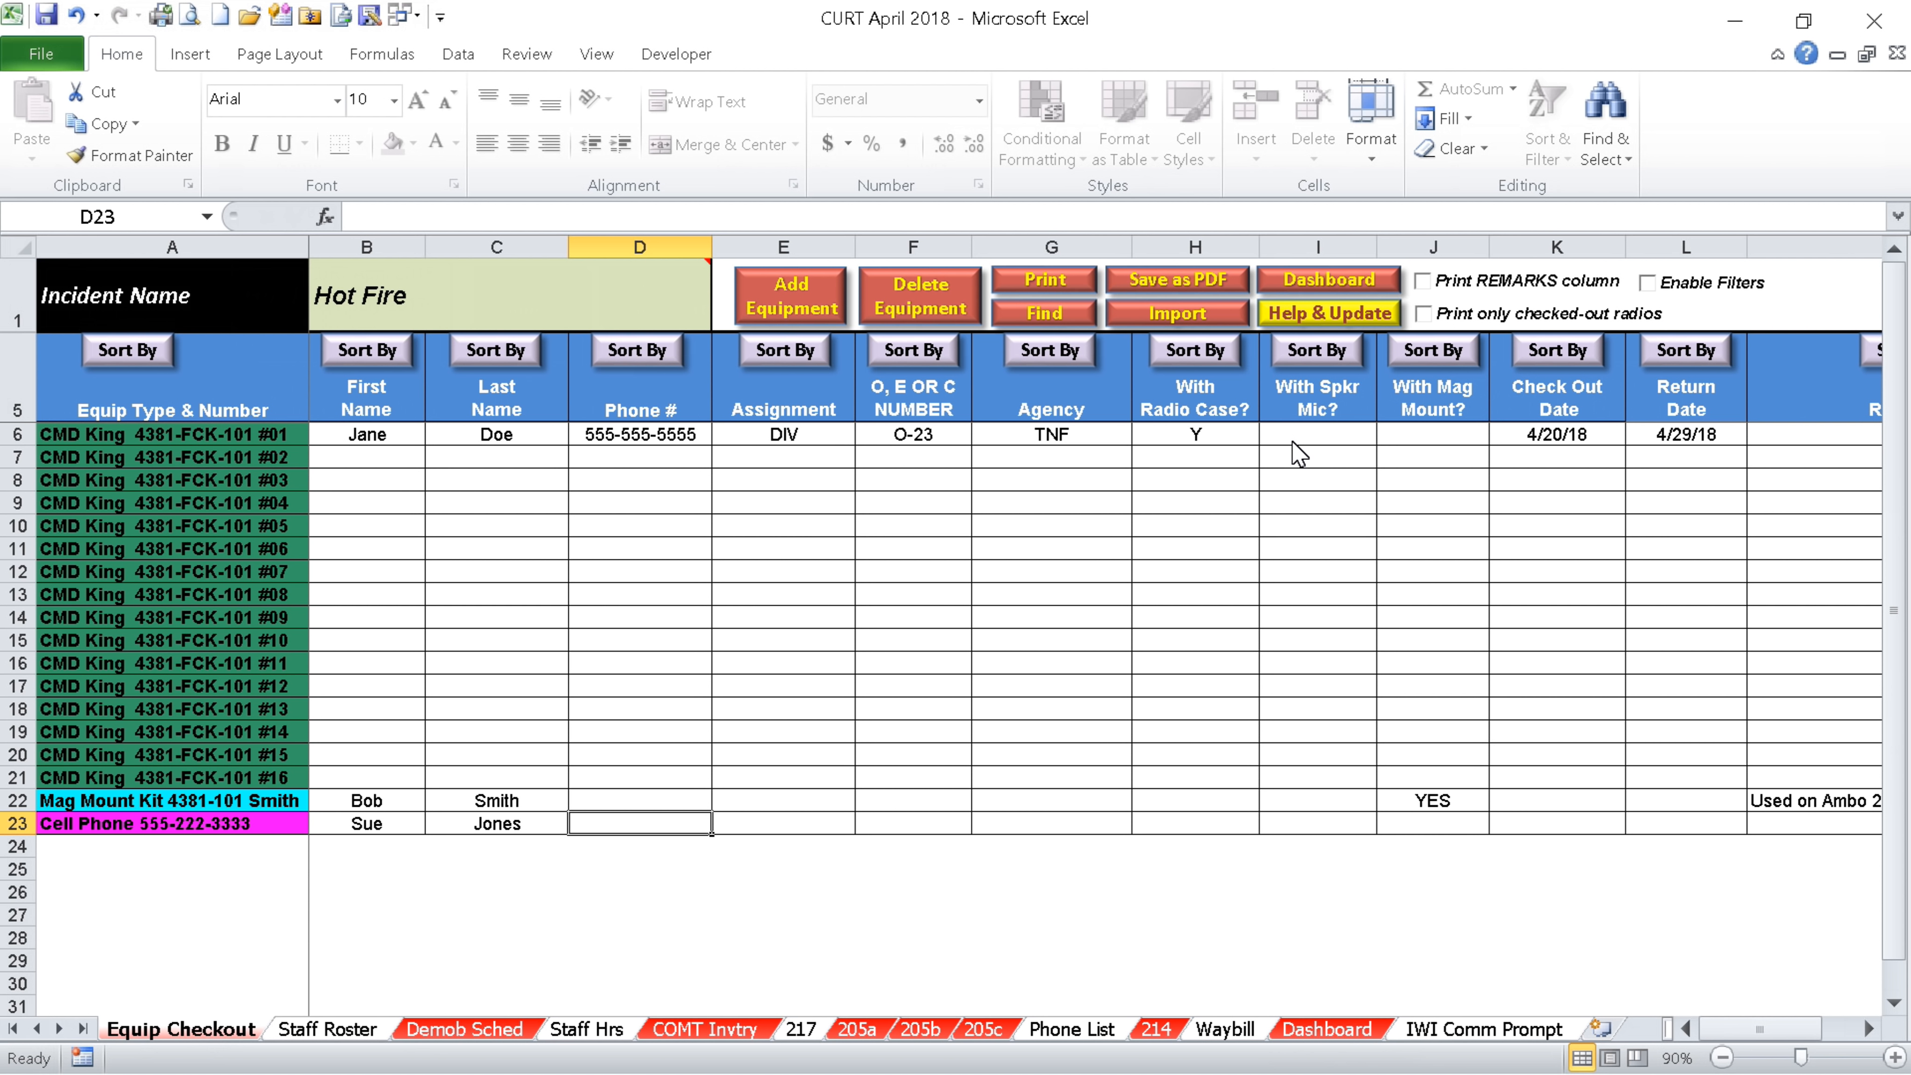
pyautogui.click(1045, 280)
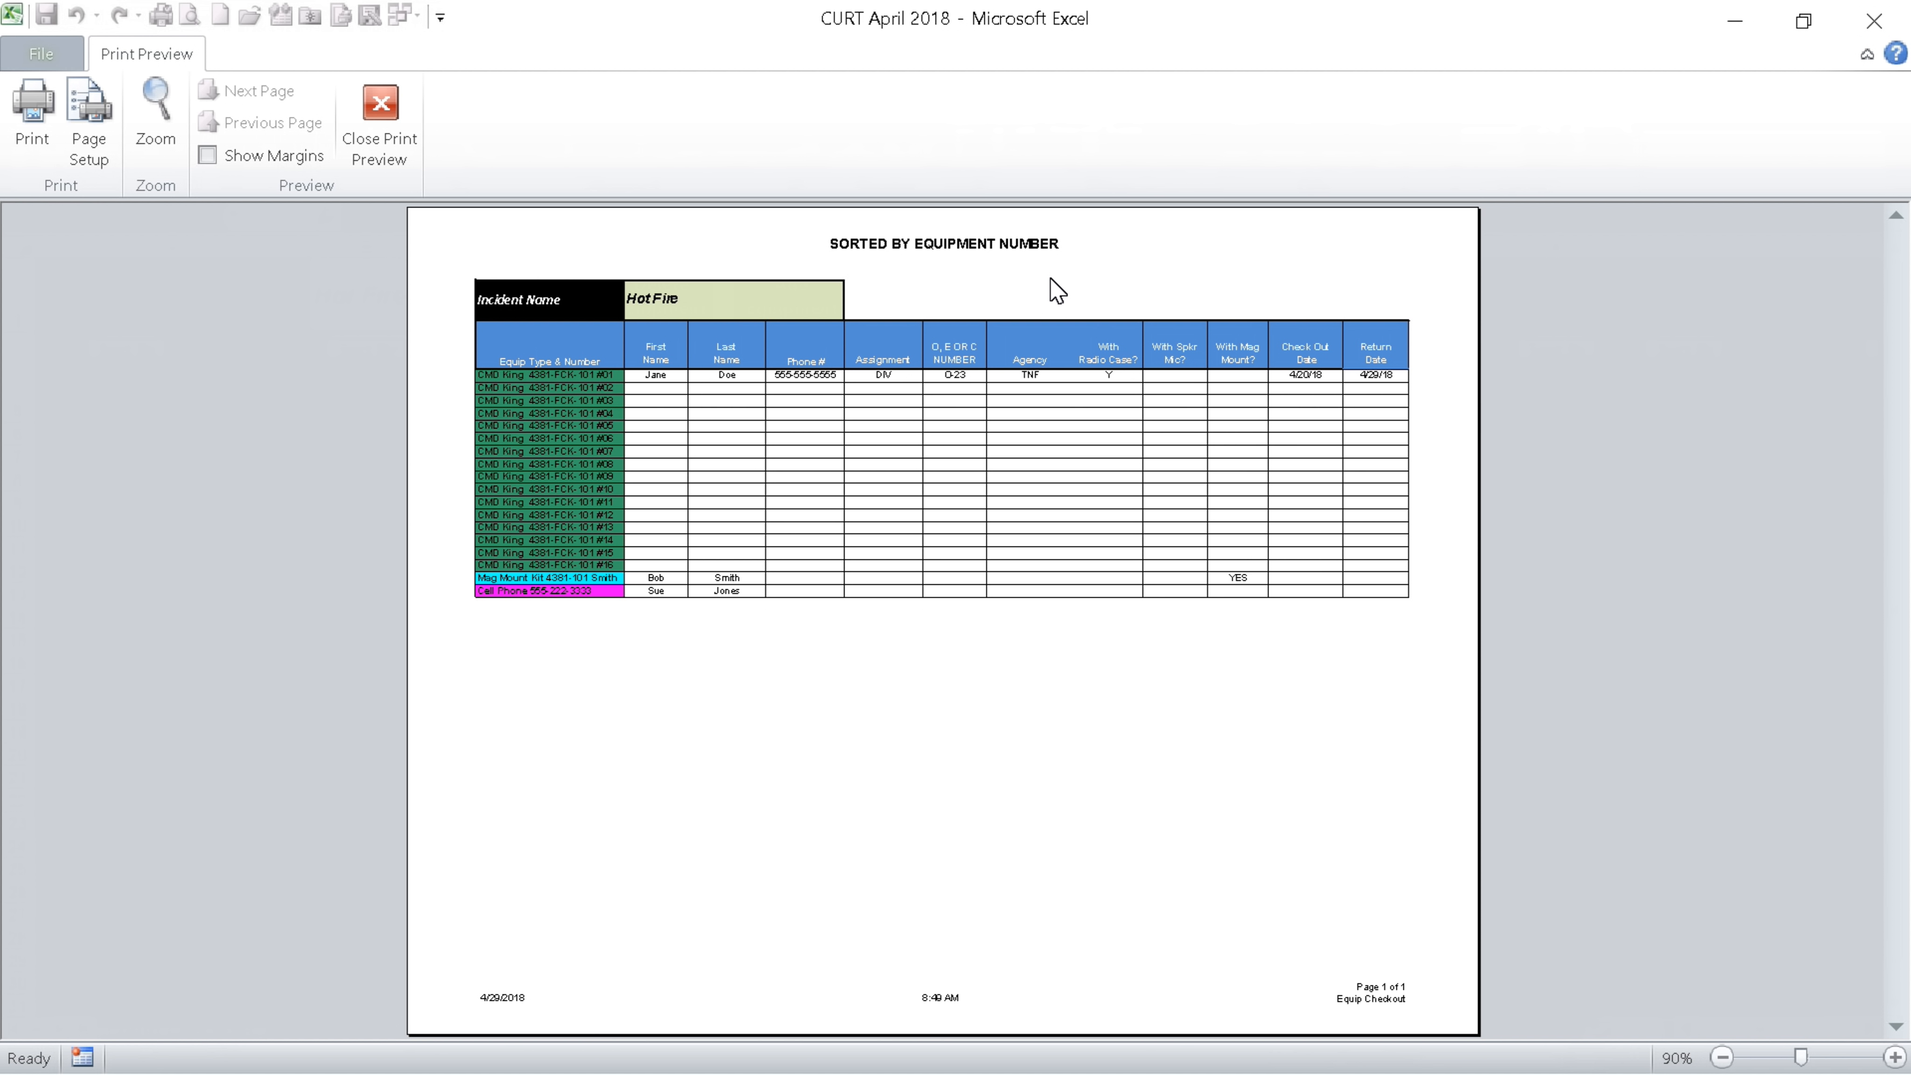
pyautogui.click(380, 109)
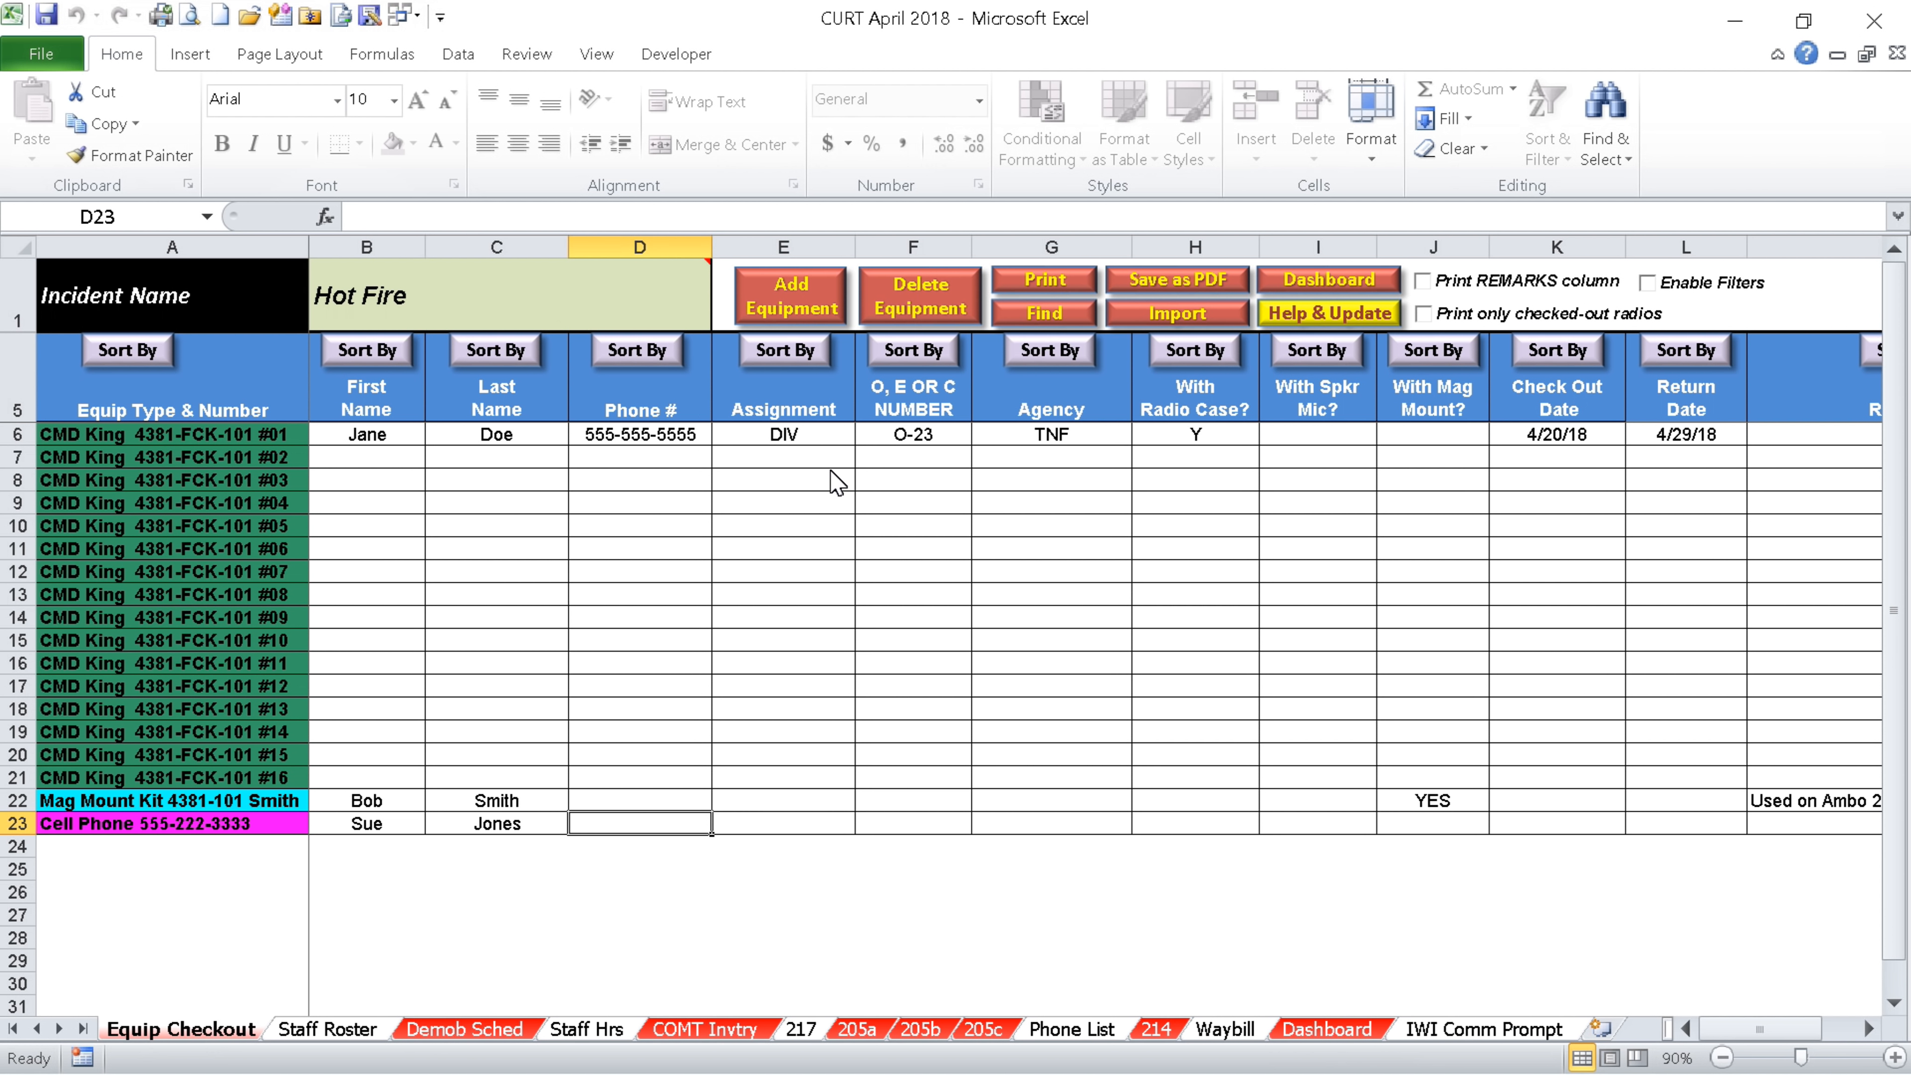
pyautogui.click(40, 56)
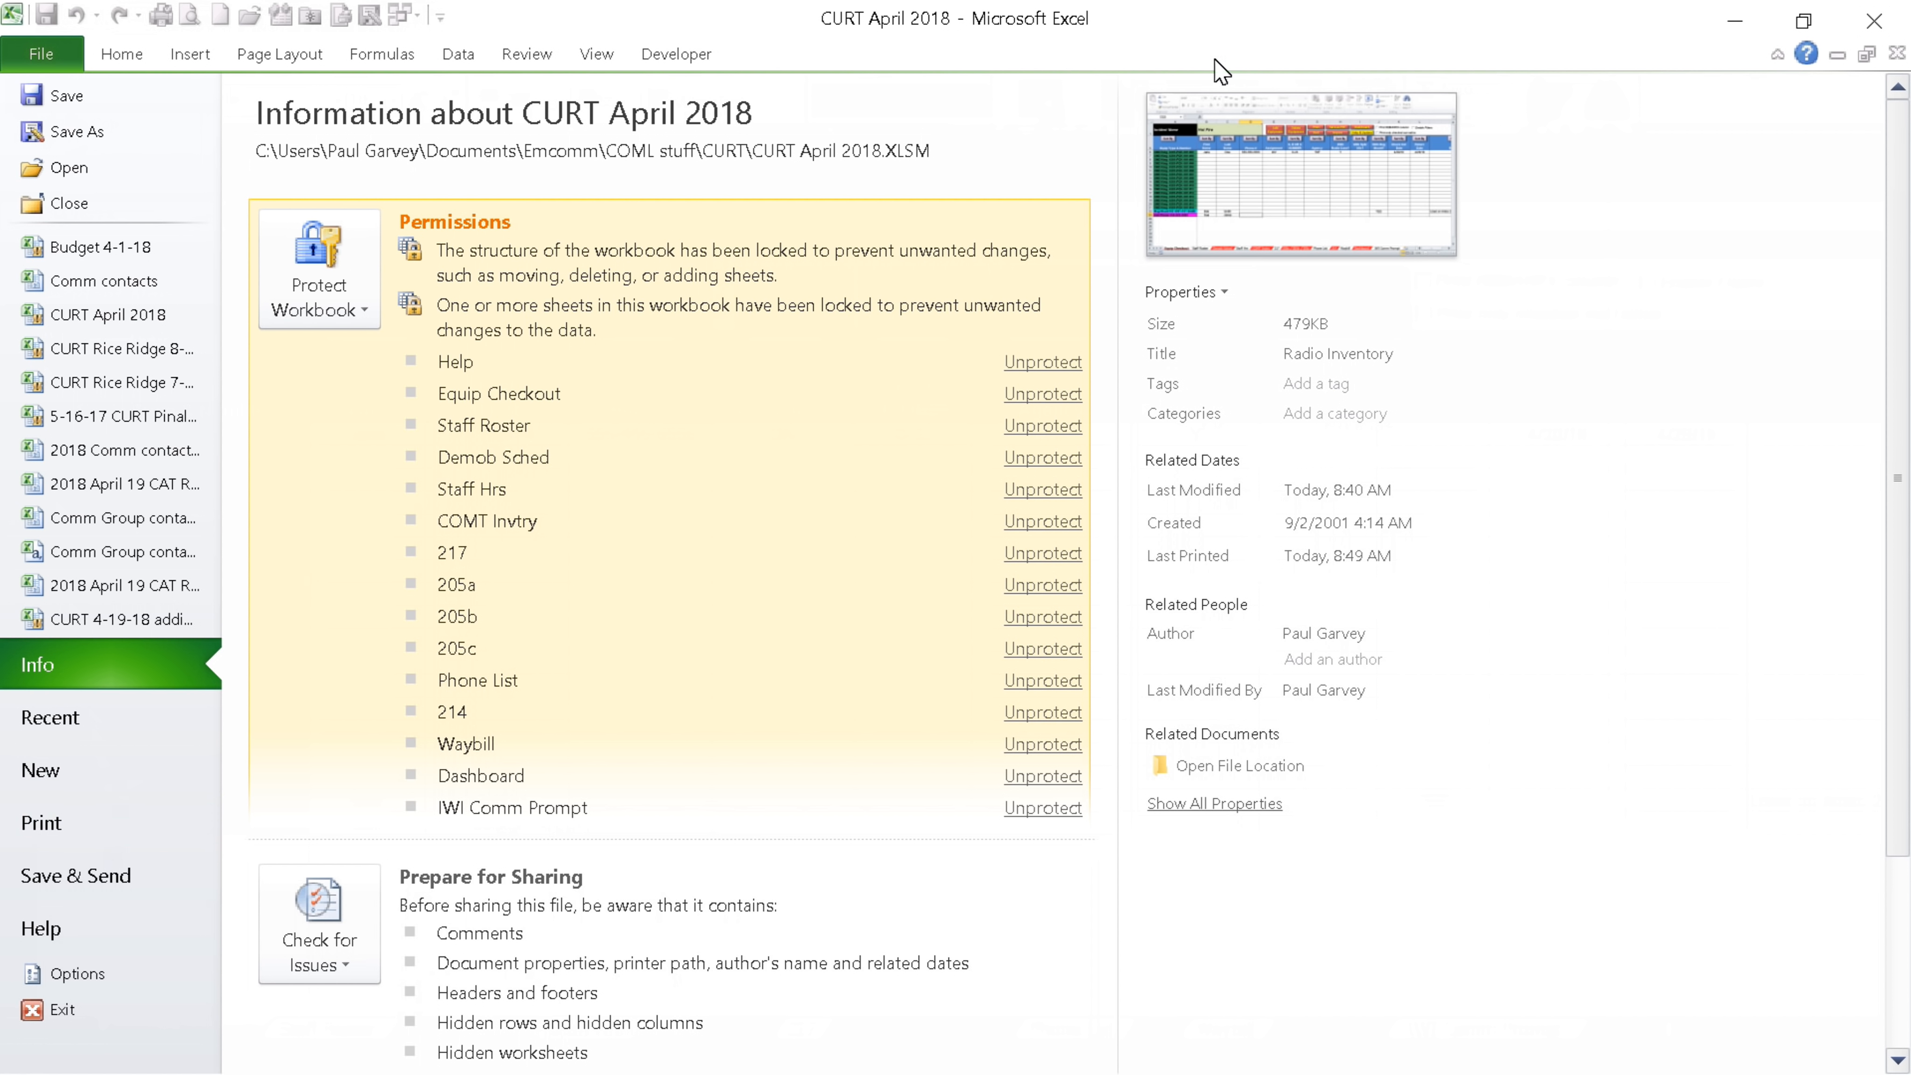
pyautogui.press('Escape')
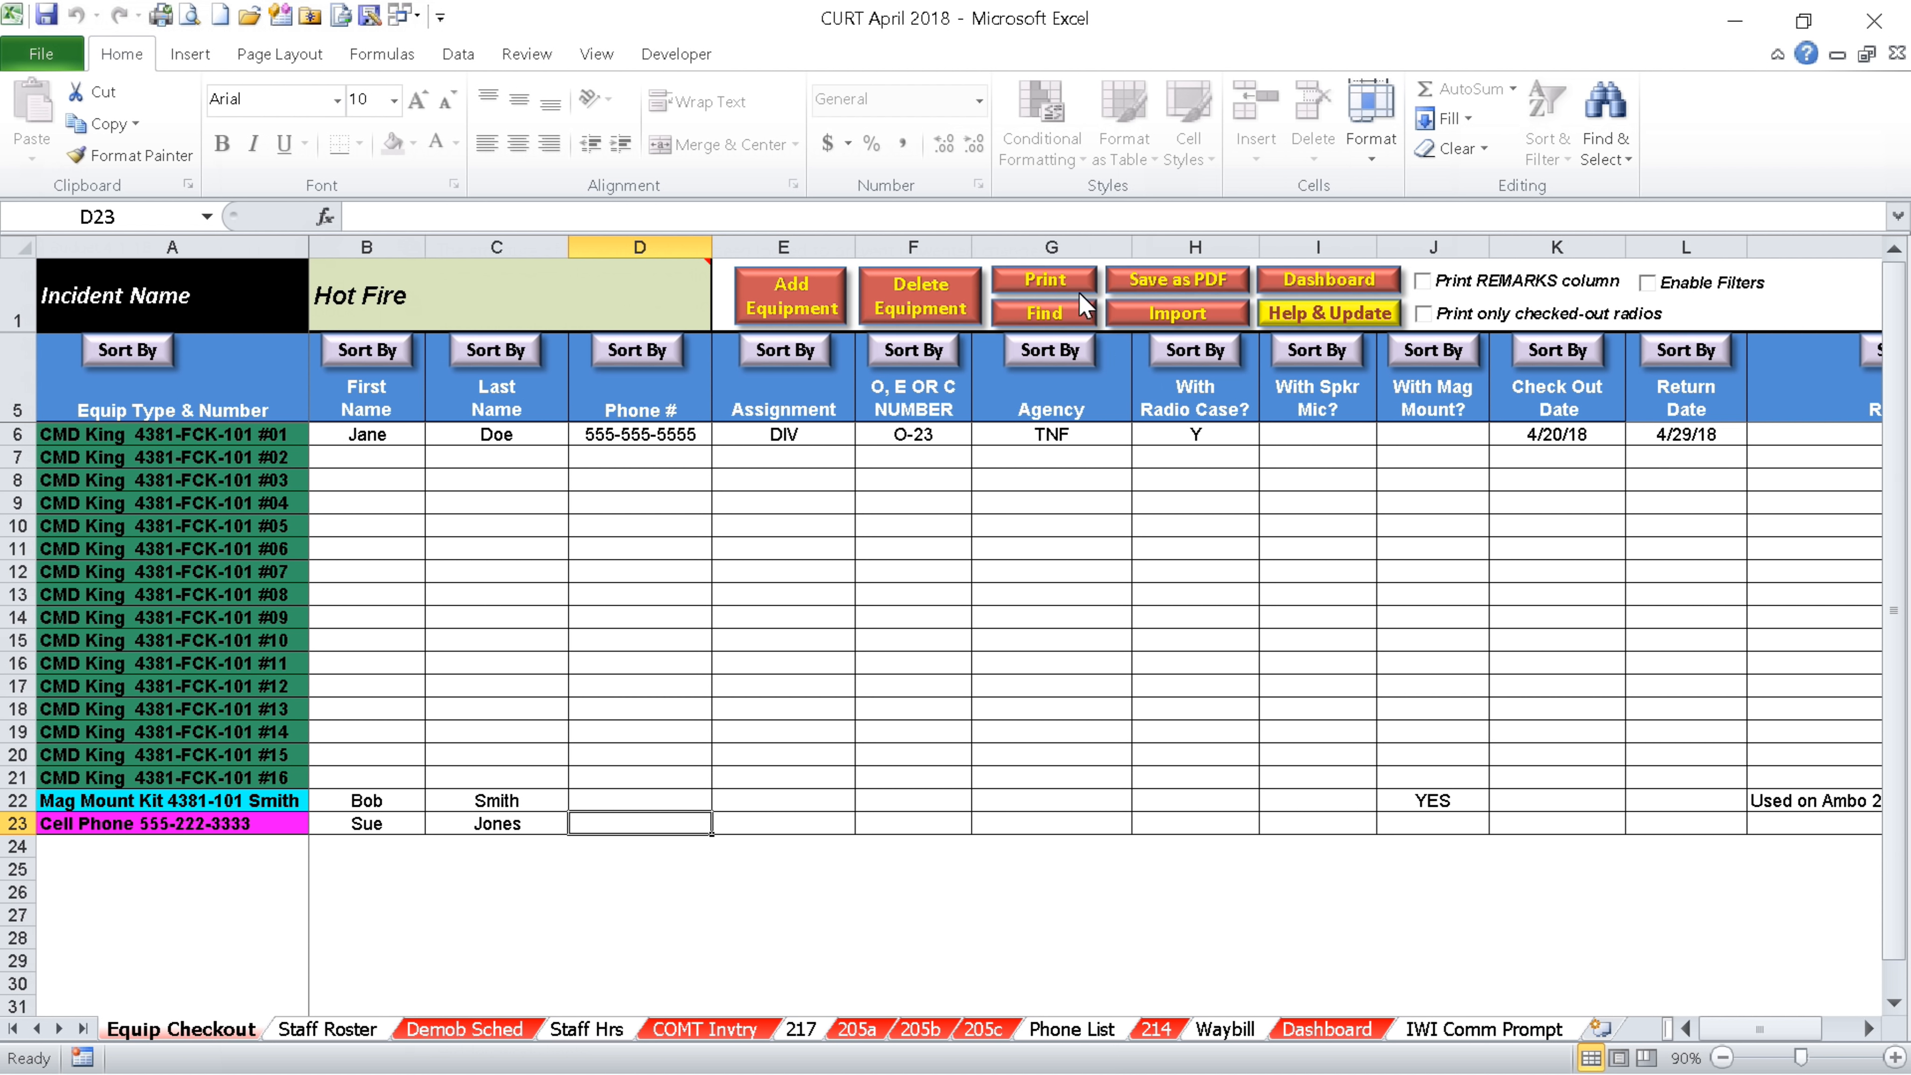
# Preview the checkout printout with the Remarks column, then turn Print REMARKS column off again
pyautogui.click(1424, 285)
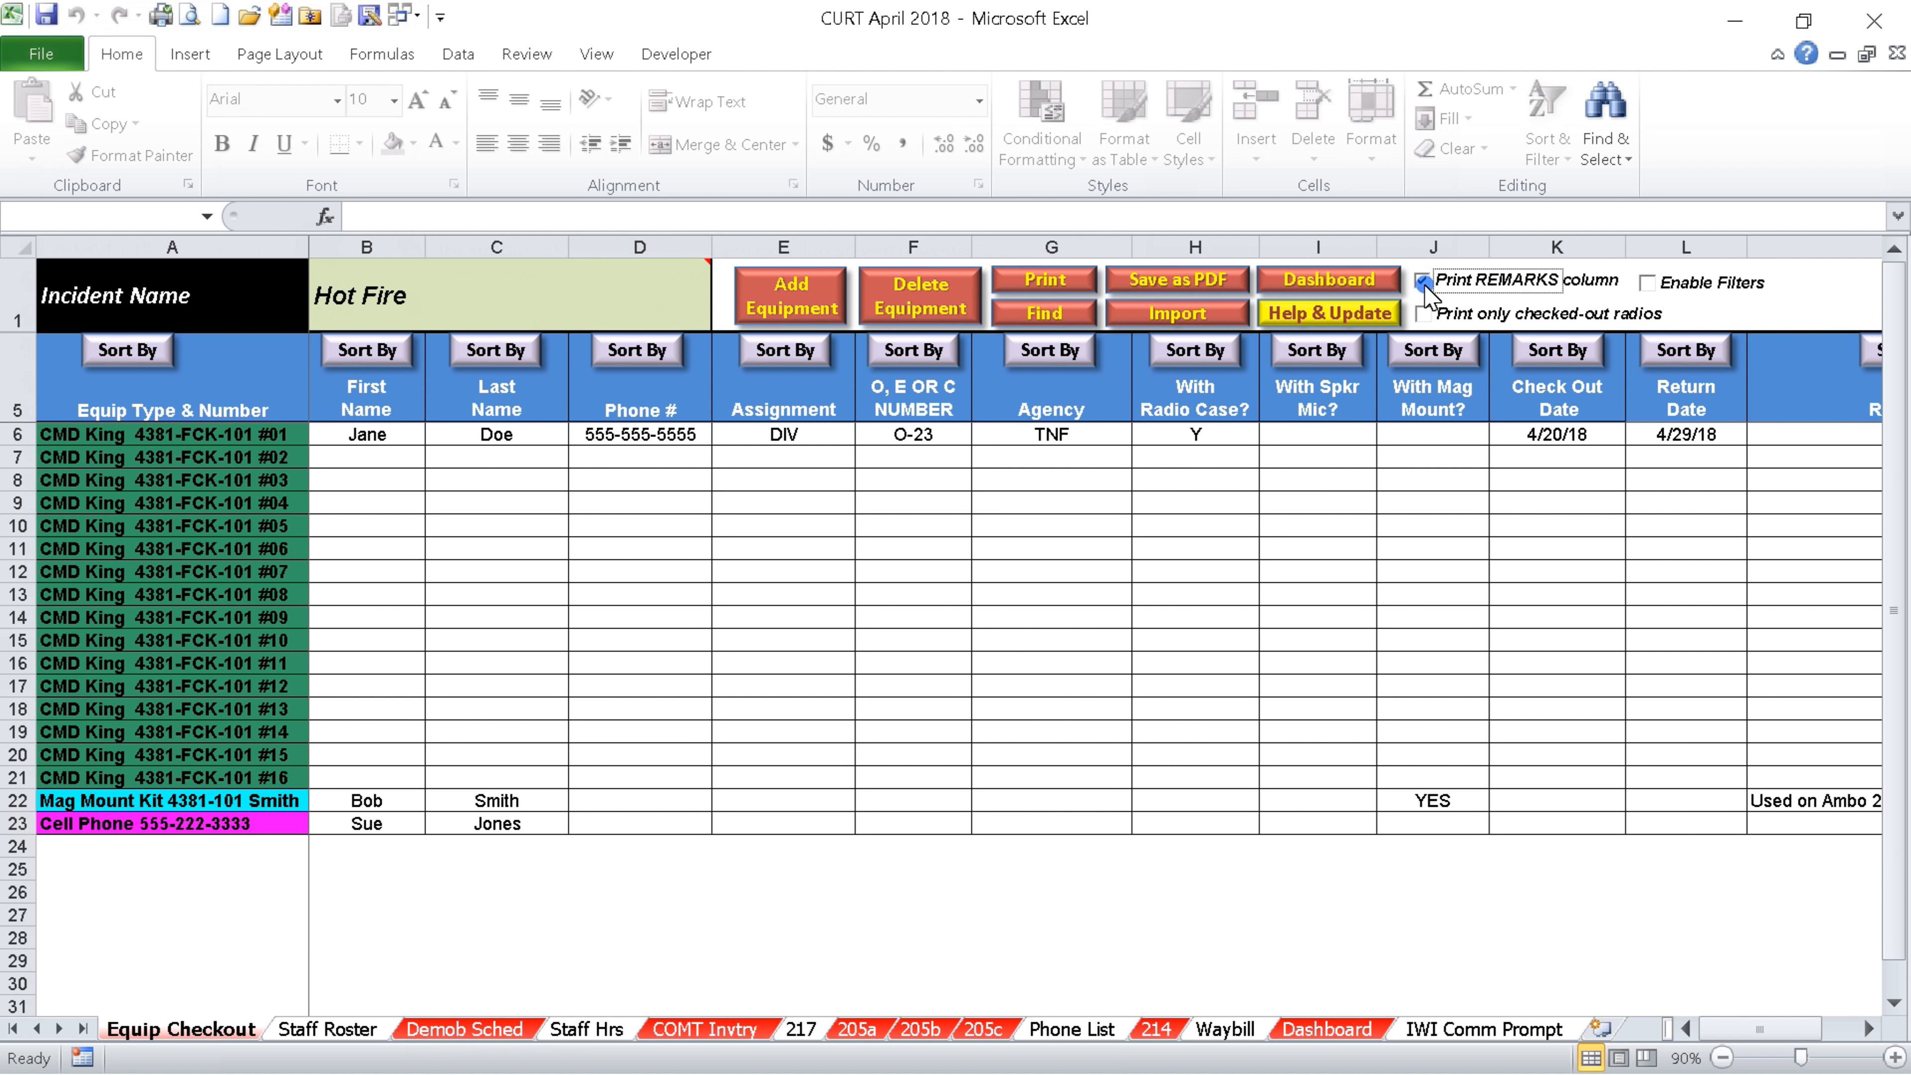
pyautogui.click(1049, 286)
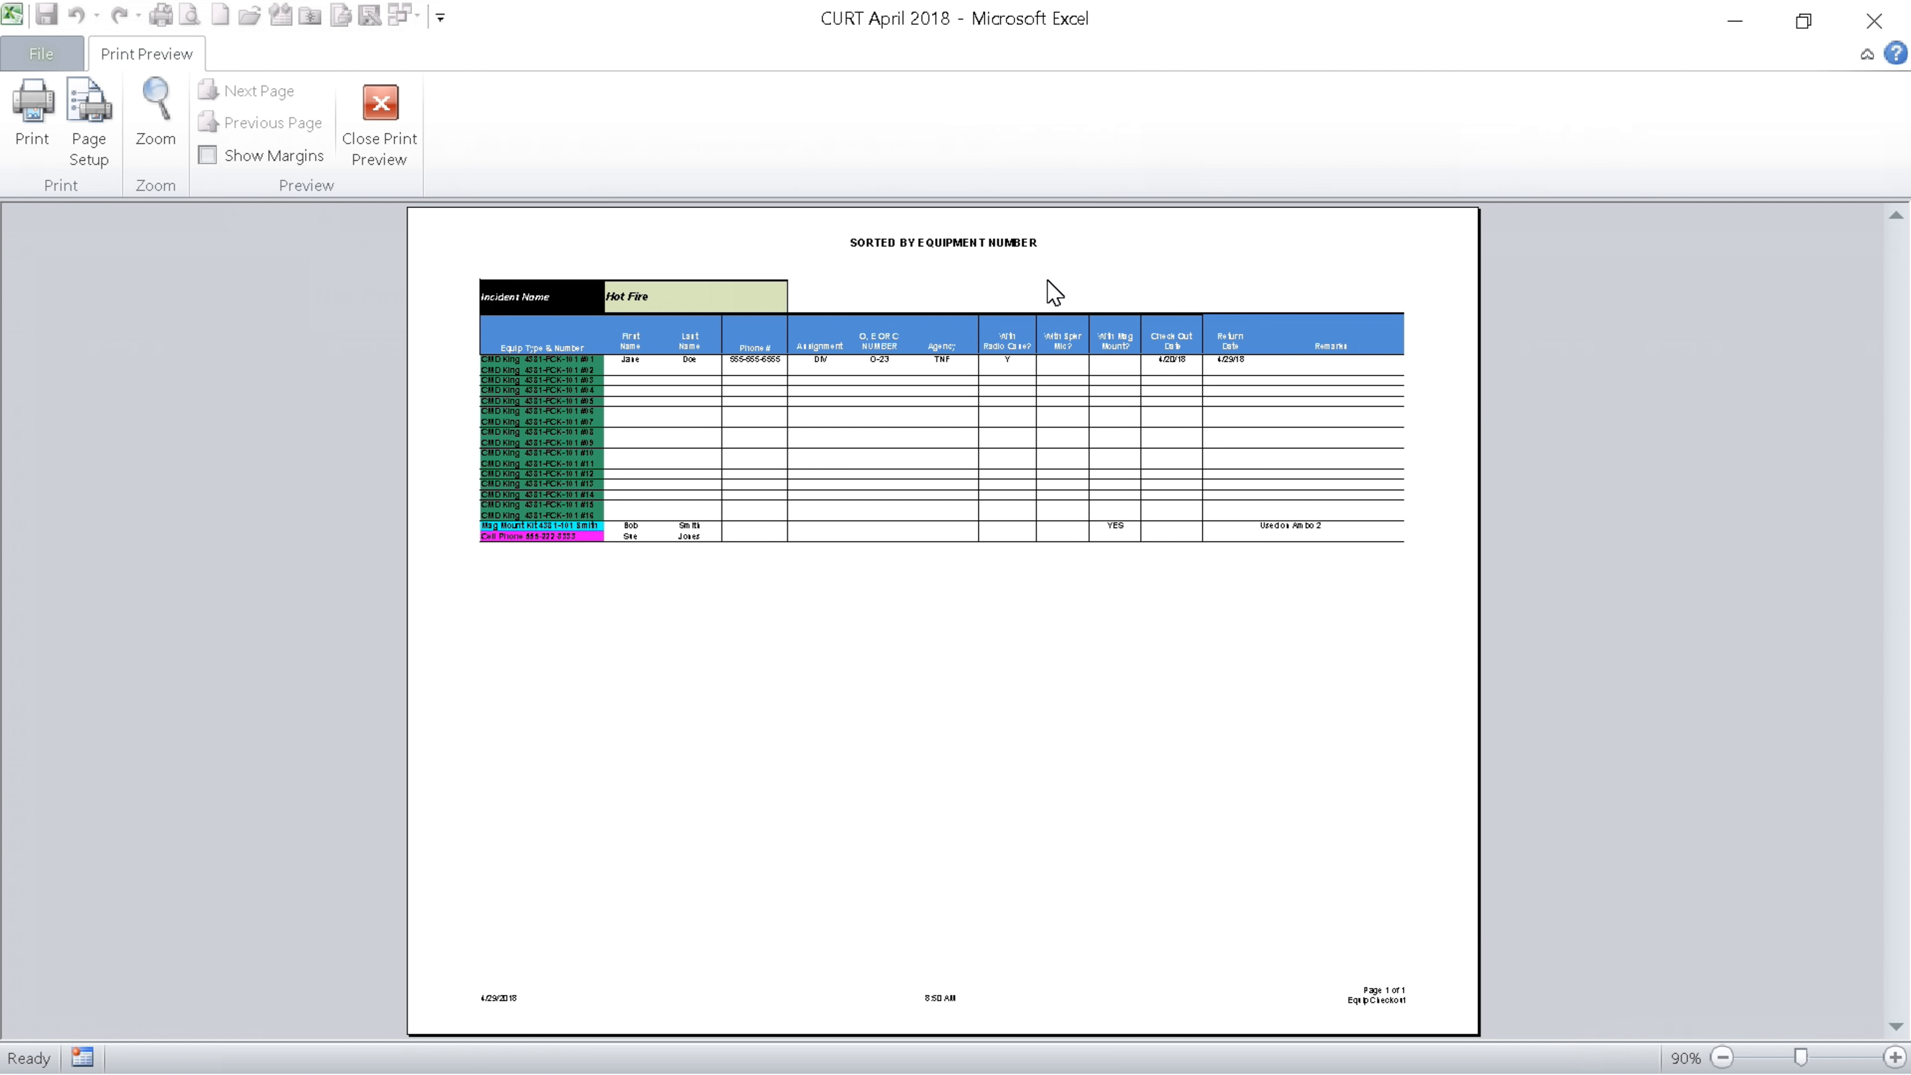
pyautogui.click(380, 121)
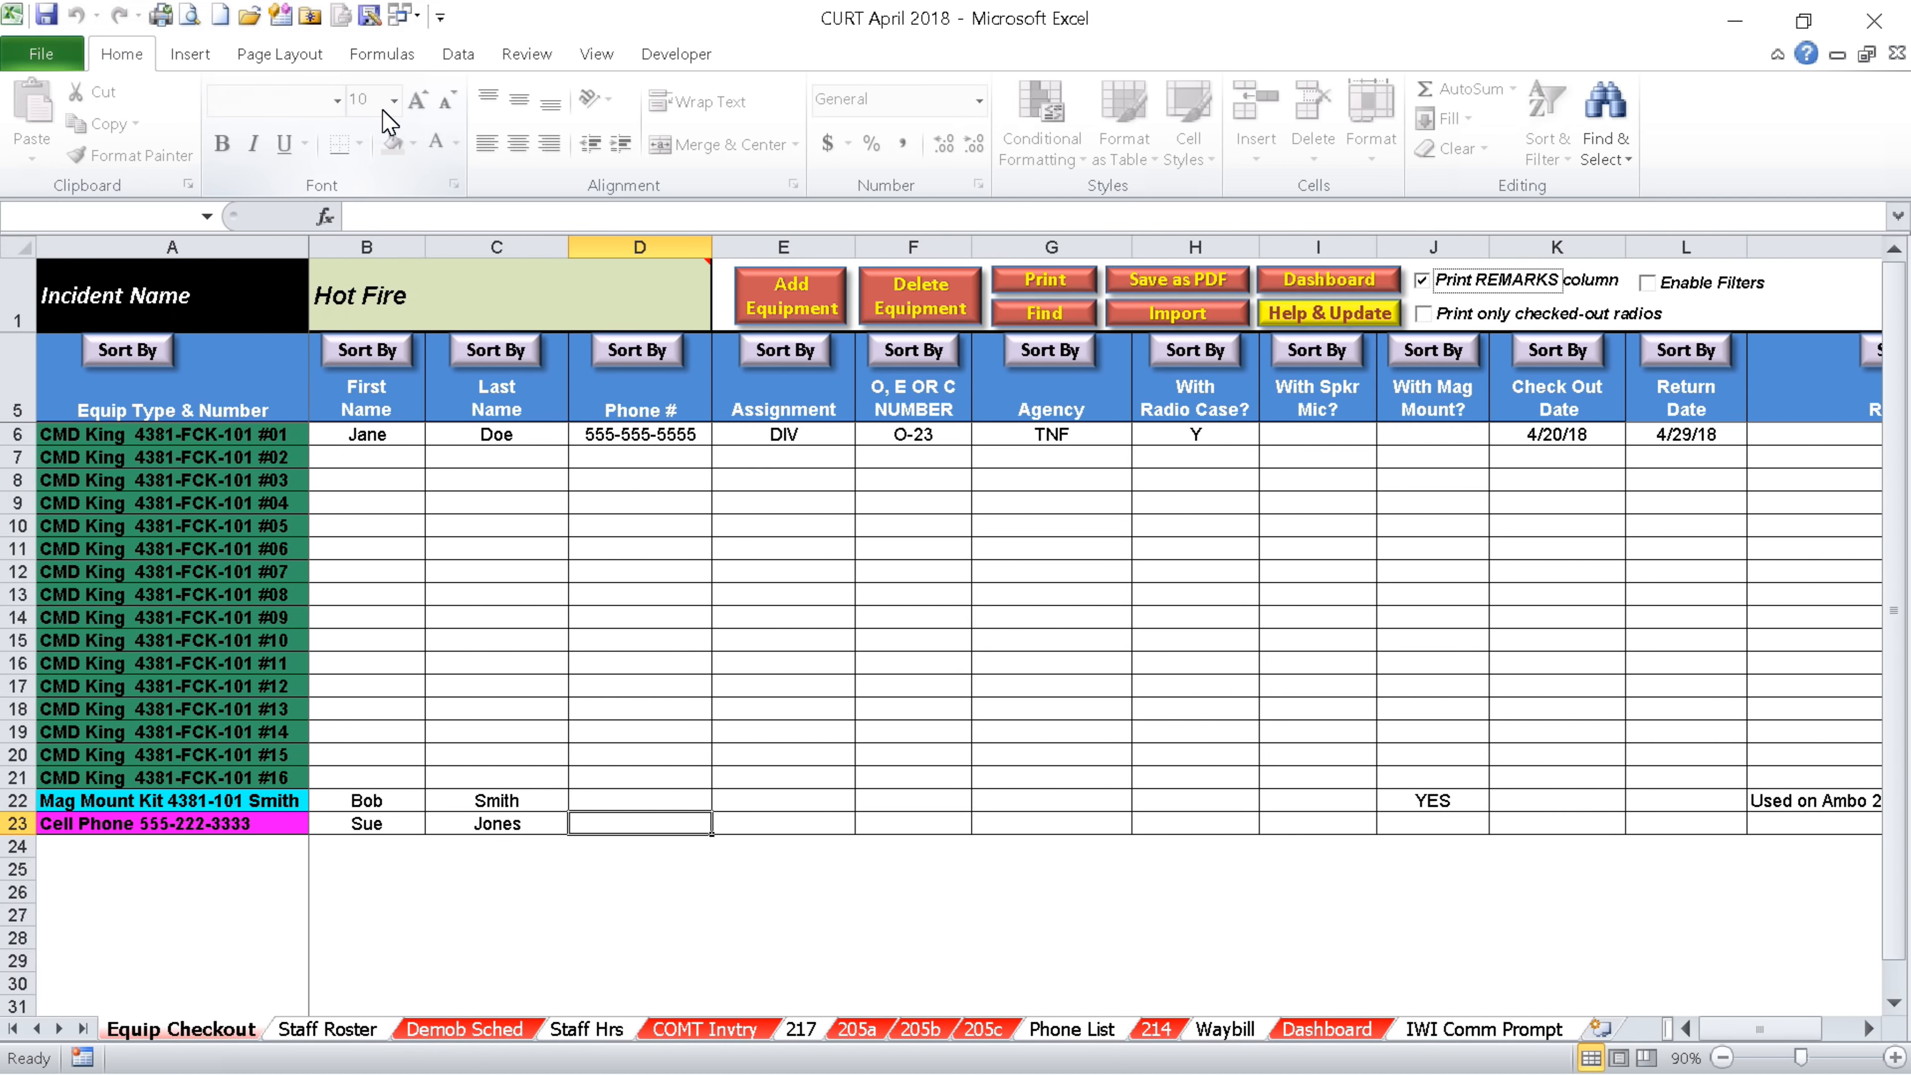
pyautogui.click(1421, 283)
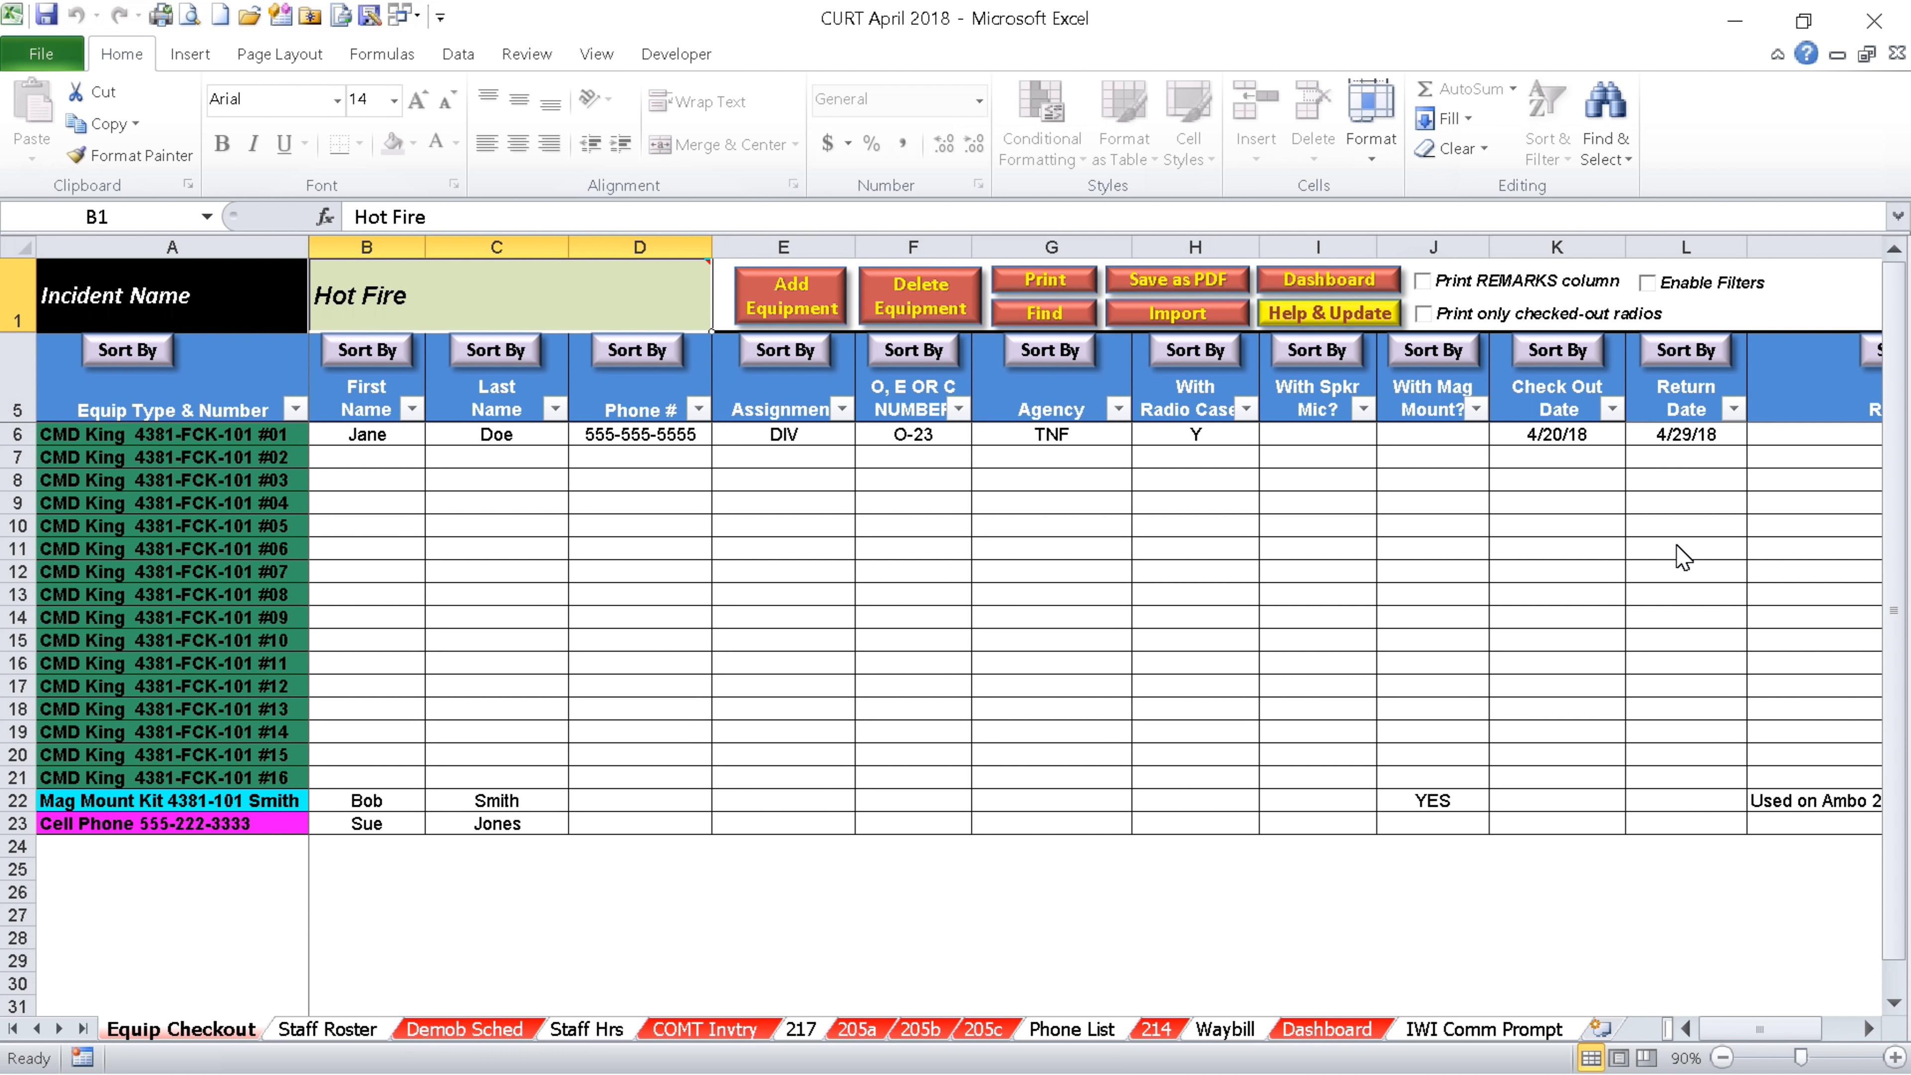
# Clear the return date in L6 and preview a printout limited to checked-out radios
pyautogui.click(1670, 439)
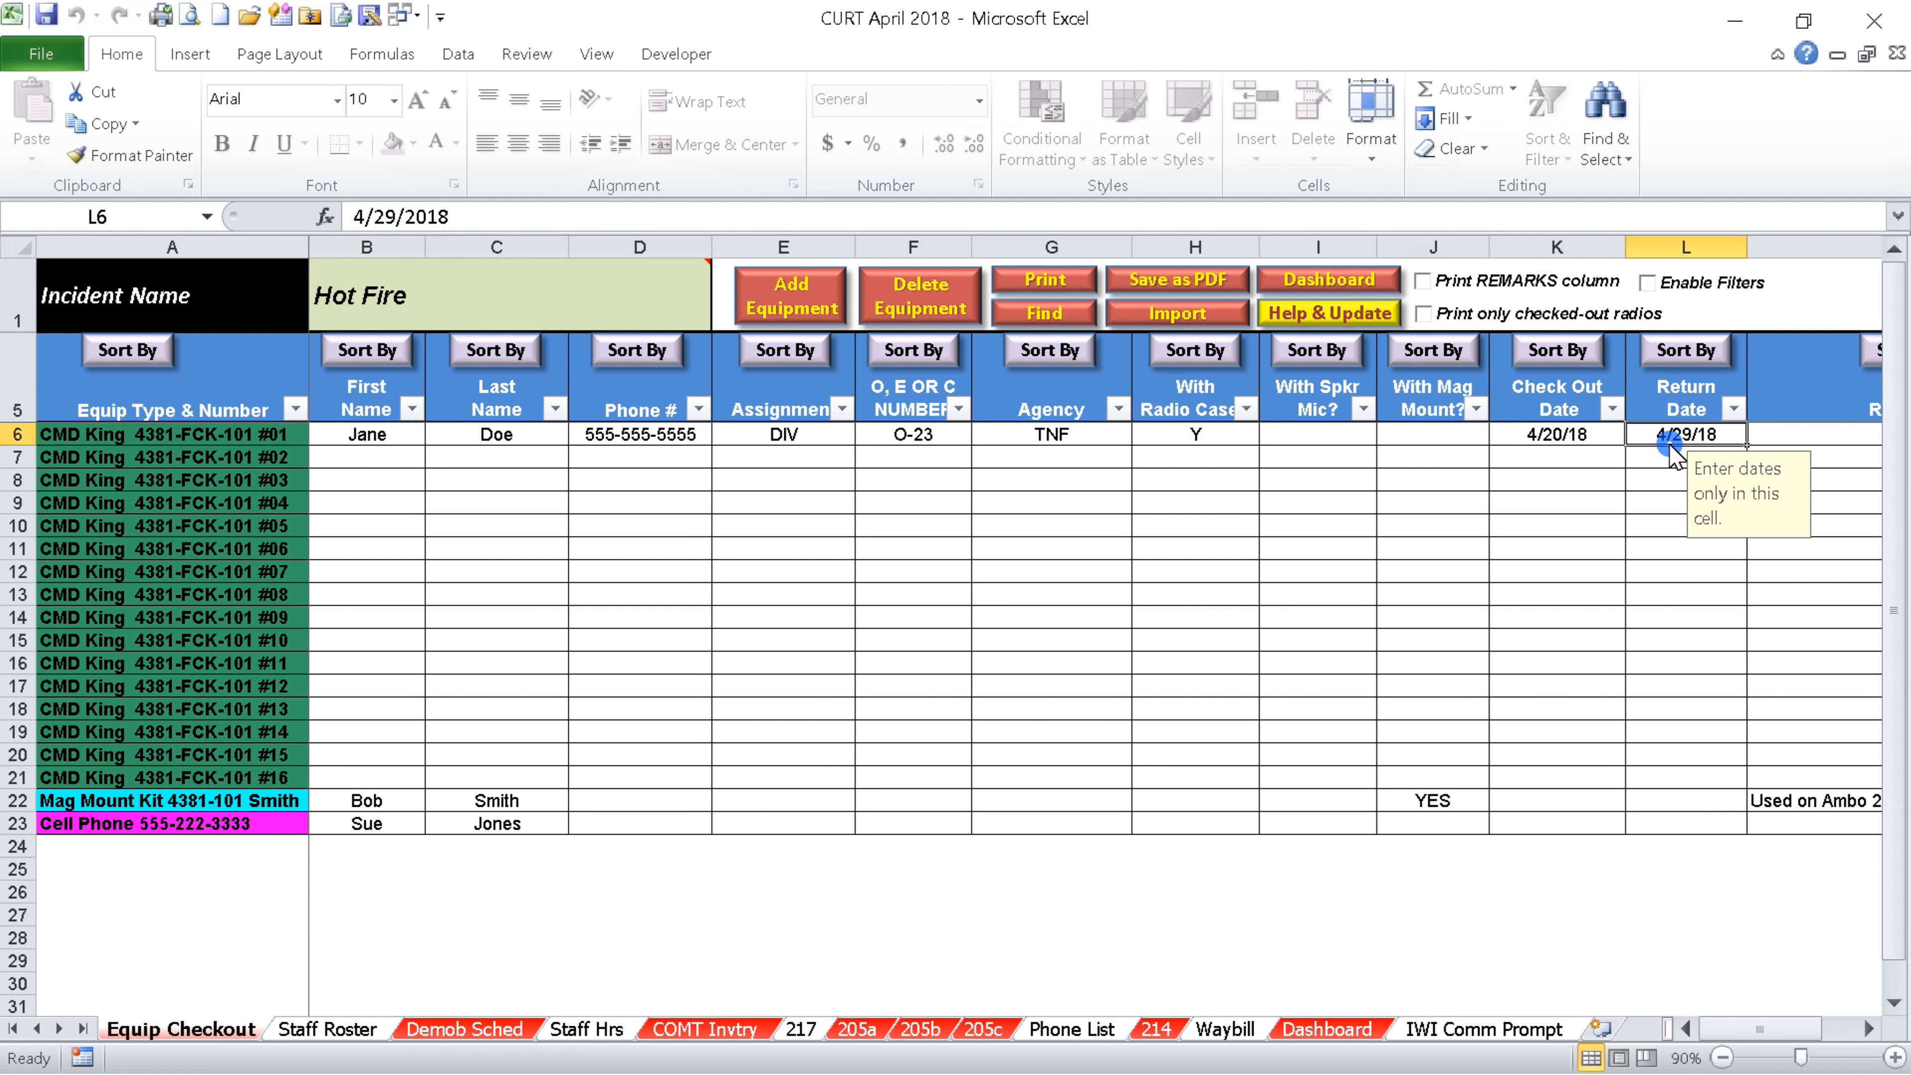
pyautogui.press('Delete')
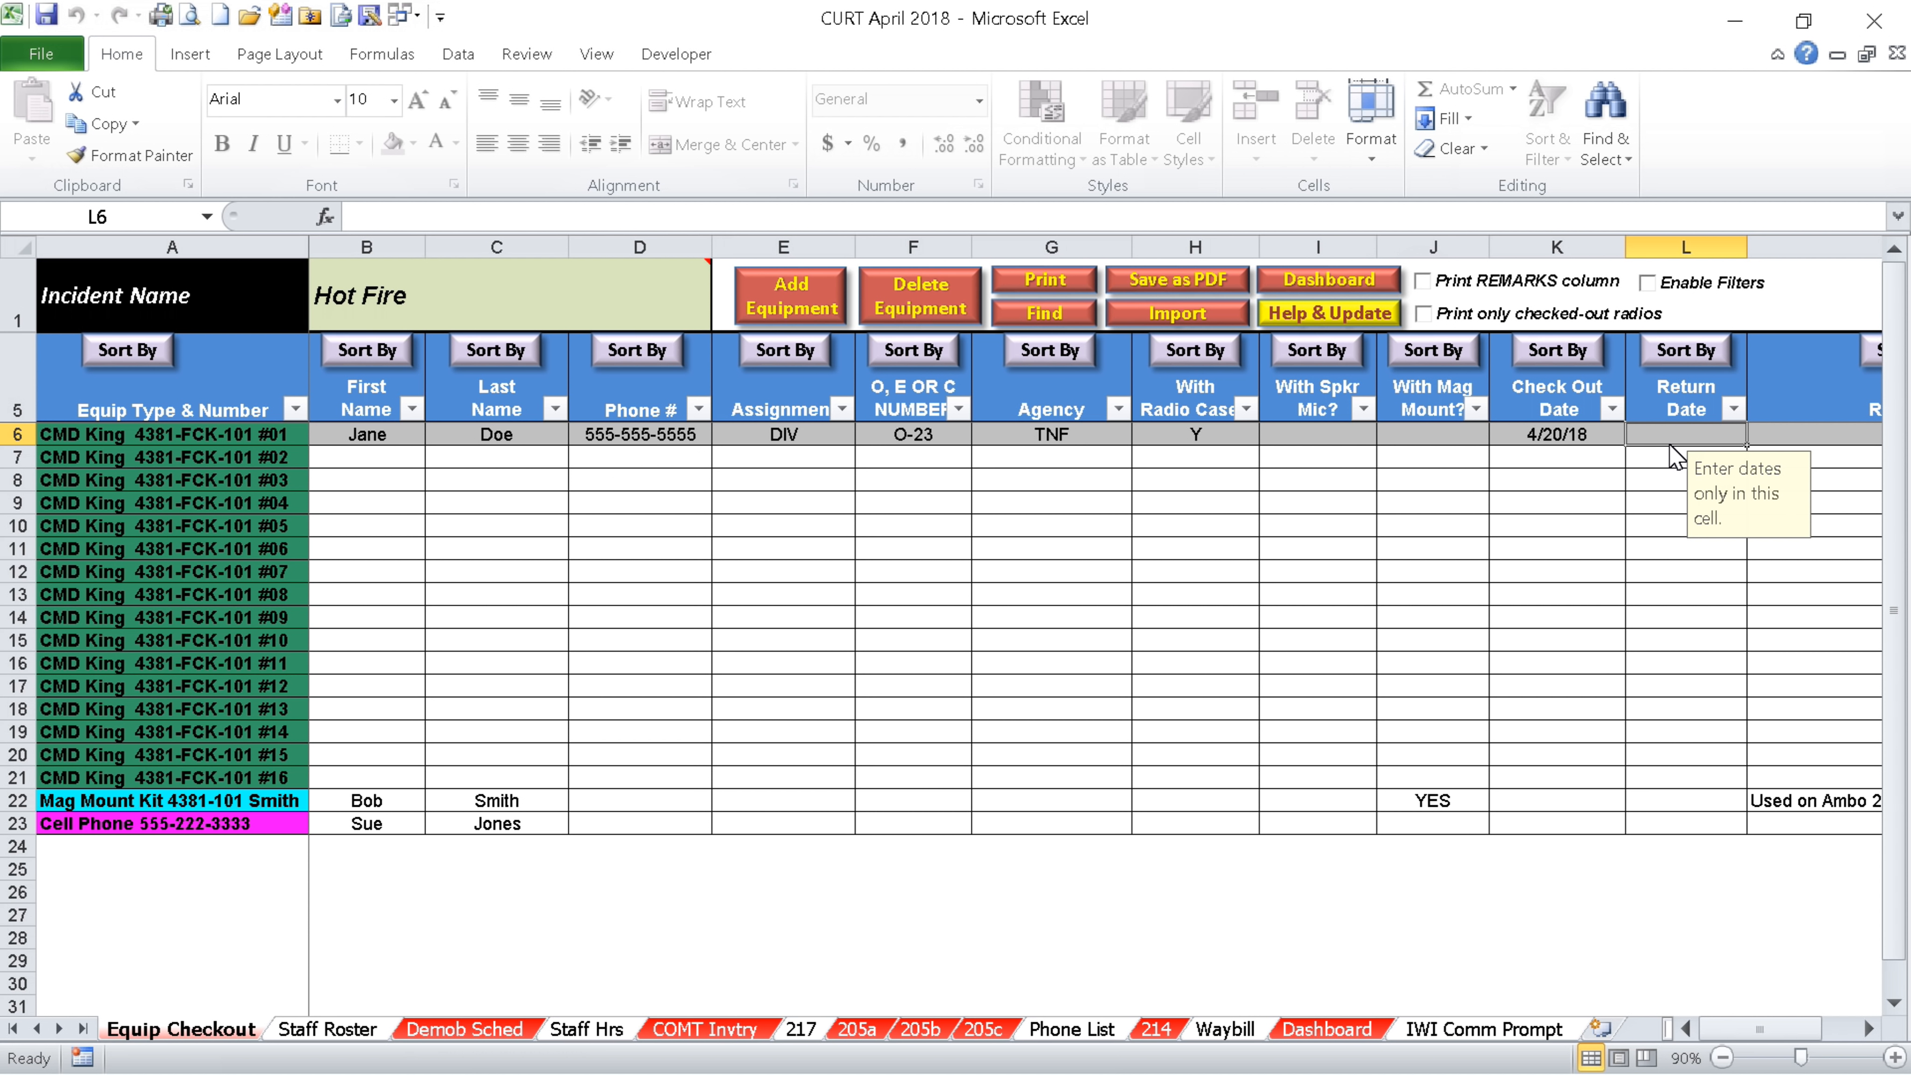
pyautogui.click(1424, 314)
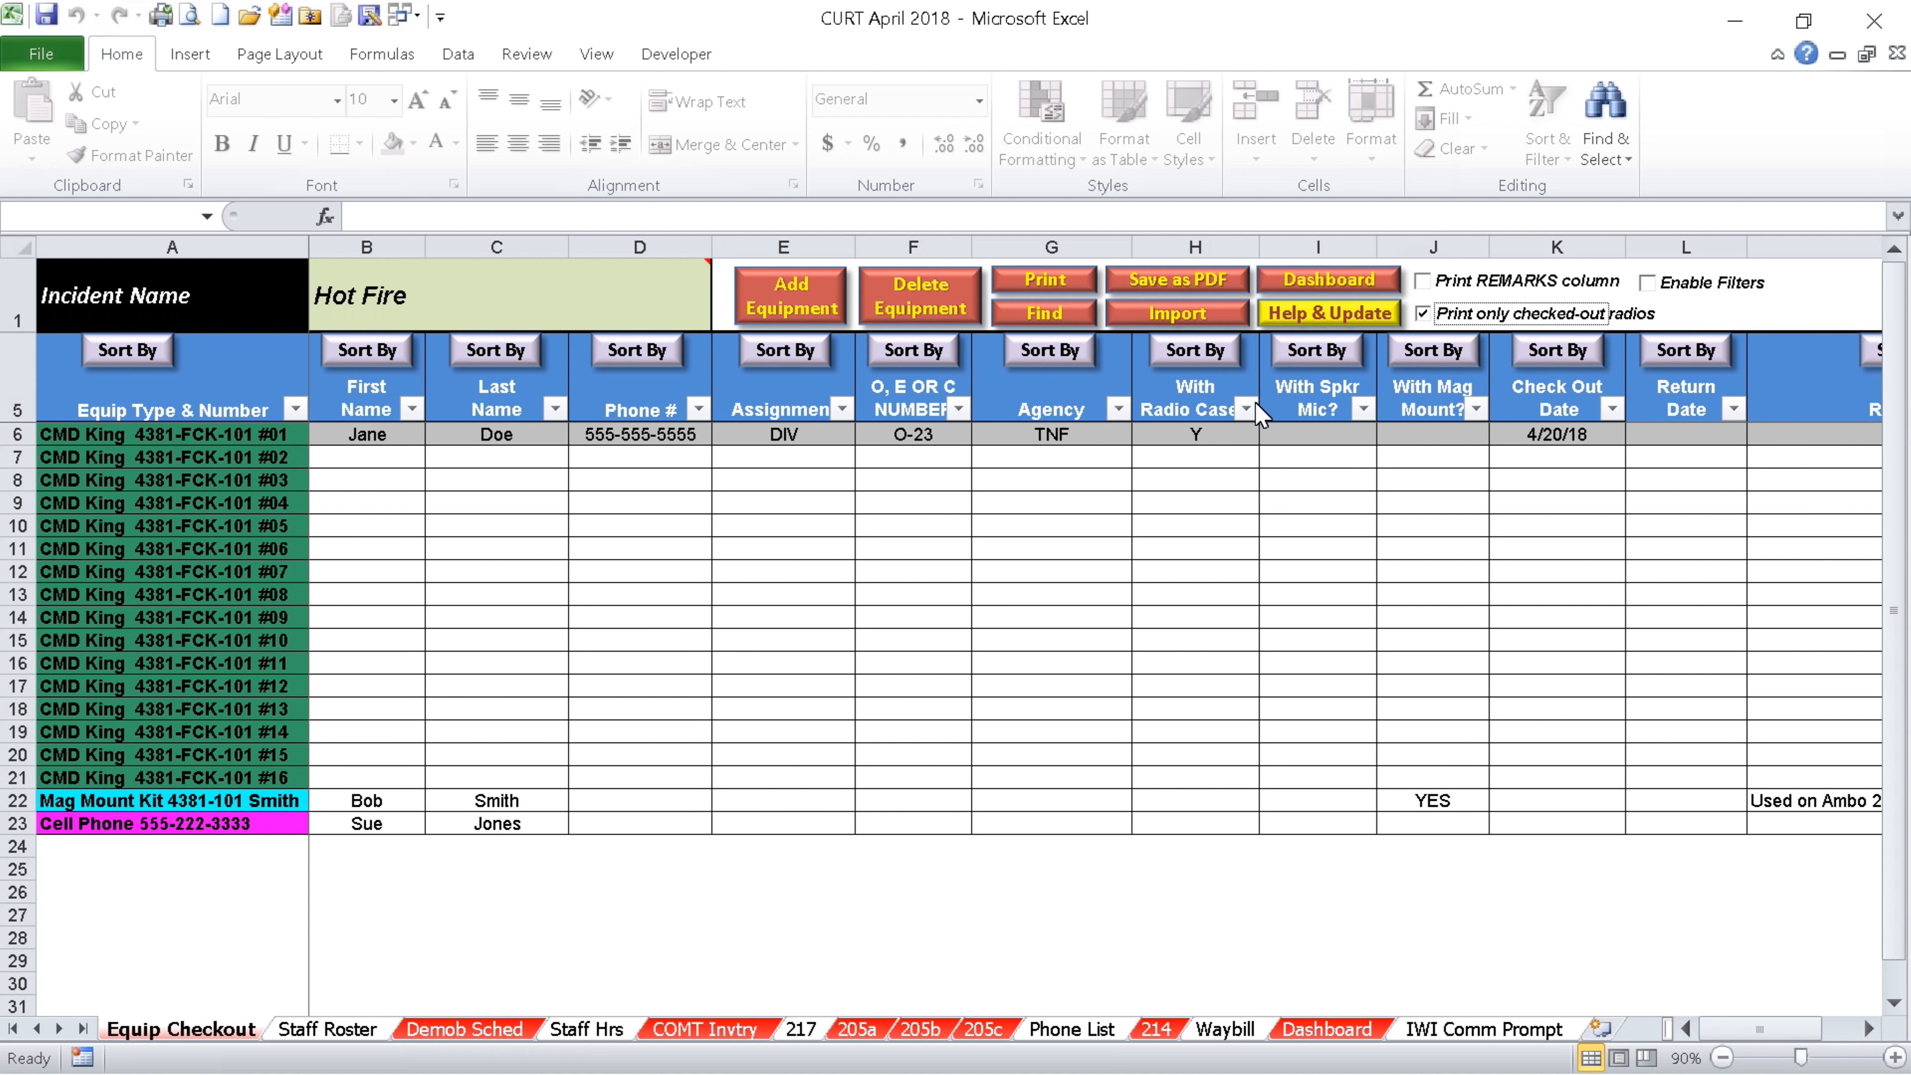
pyautogui.click(1056, 278)
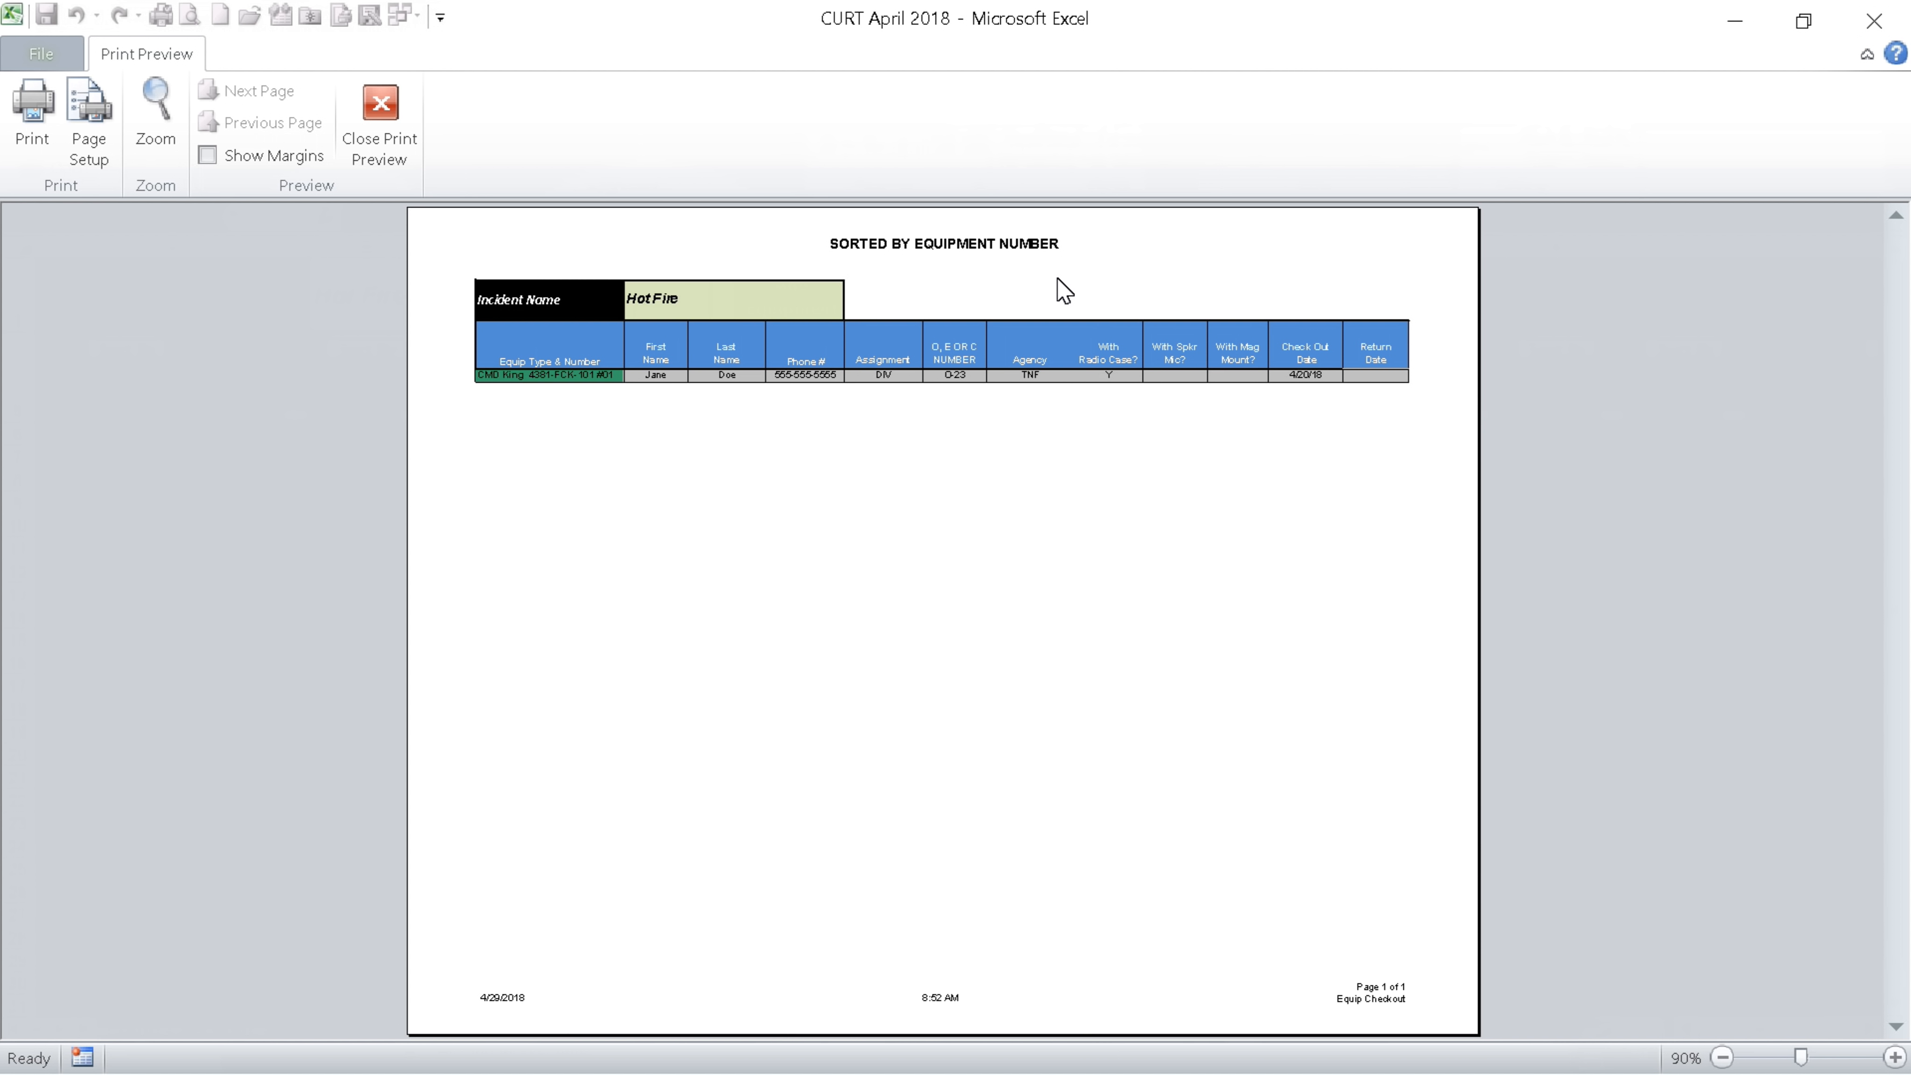
pyautogui.click(379, 116)
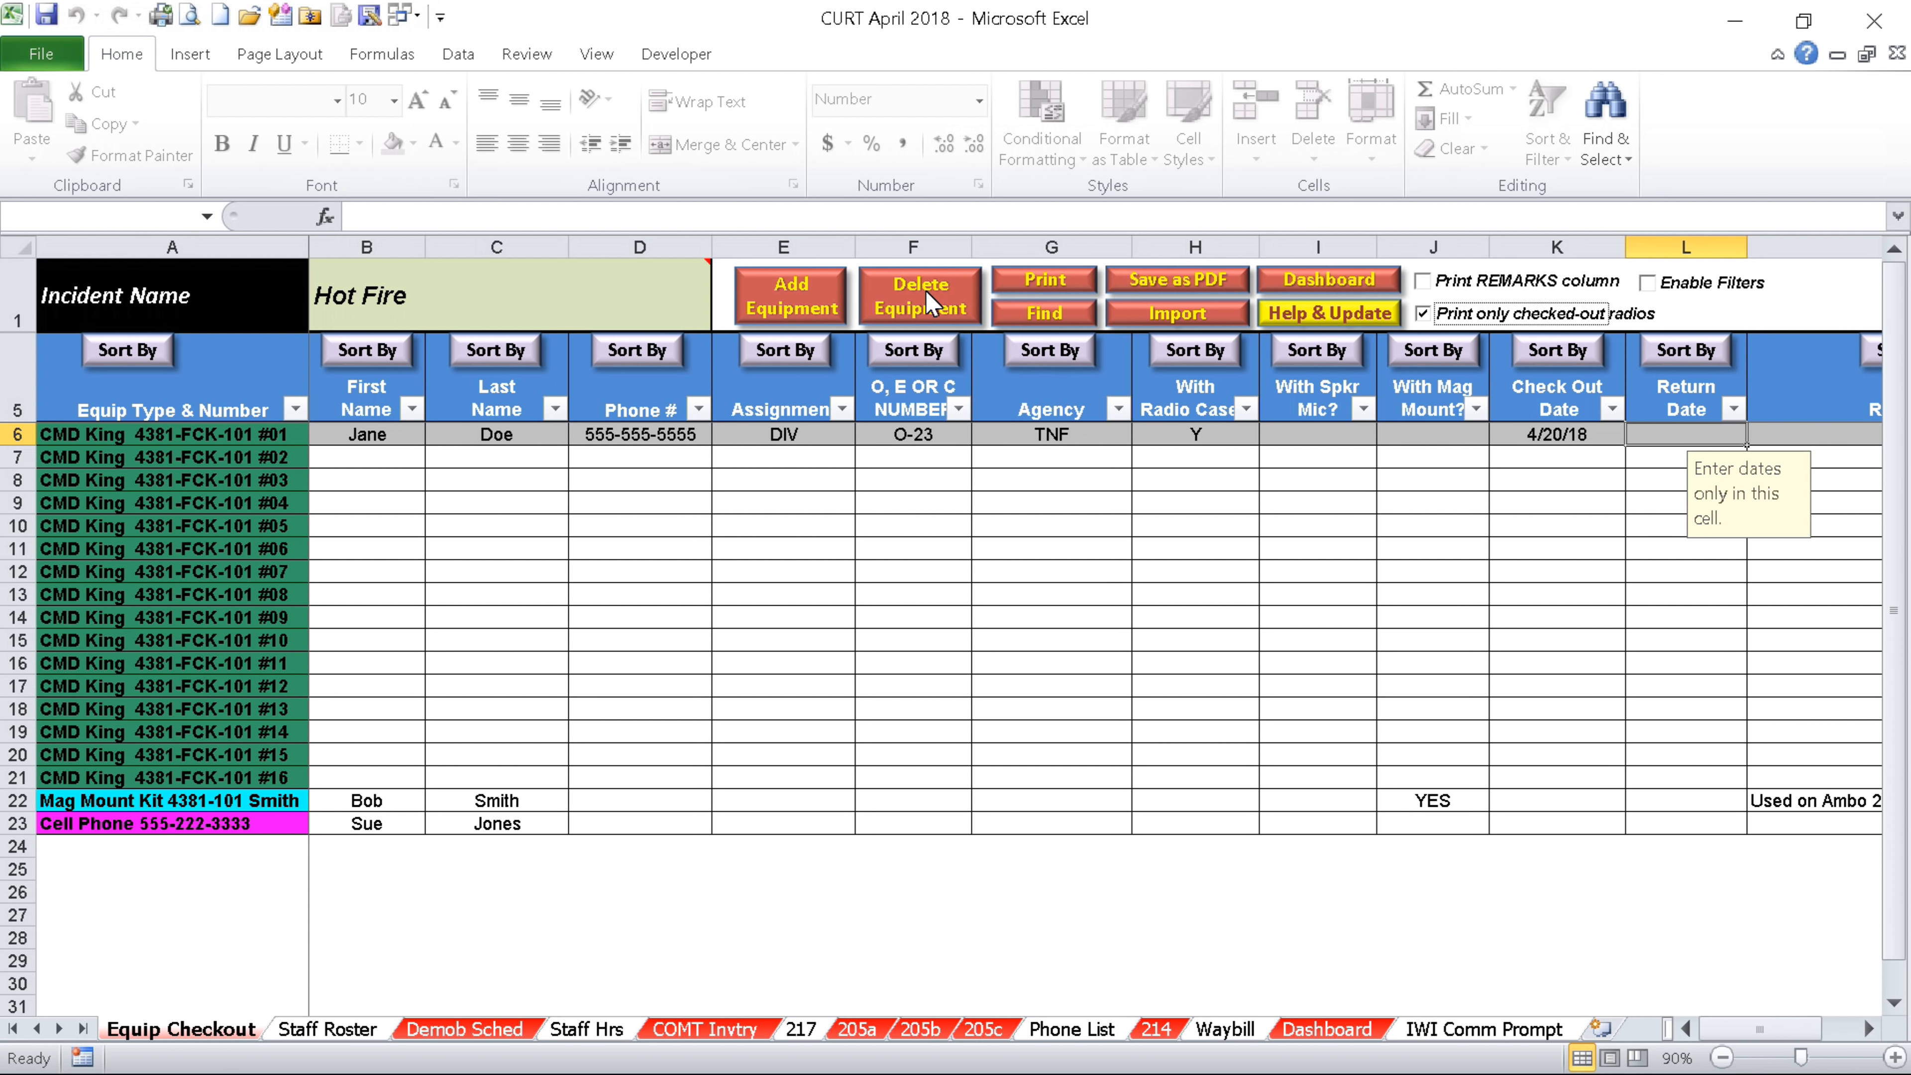
# Delete the Mag Mount Kit misc equipment entry, then go to the Staff Roster sheet
pyautogui.click(922, 308)
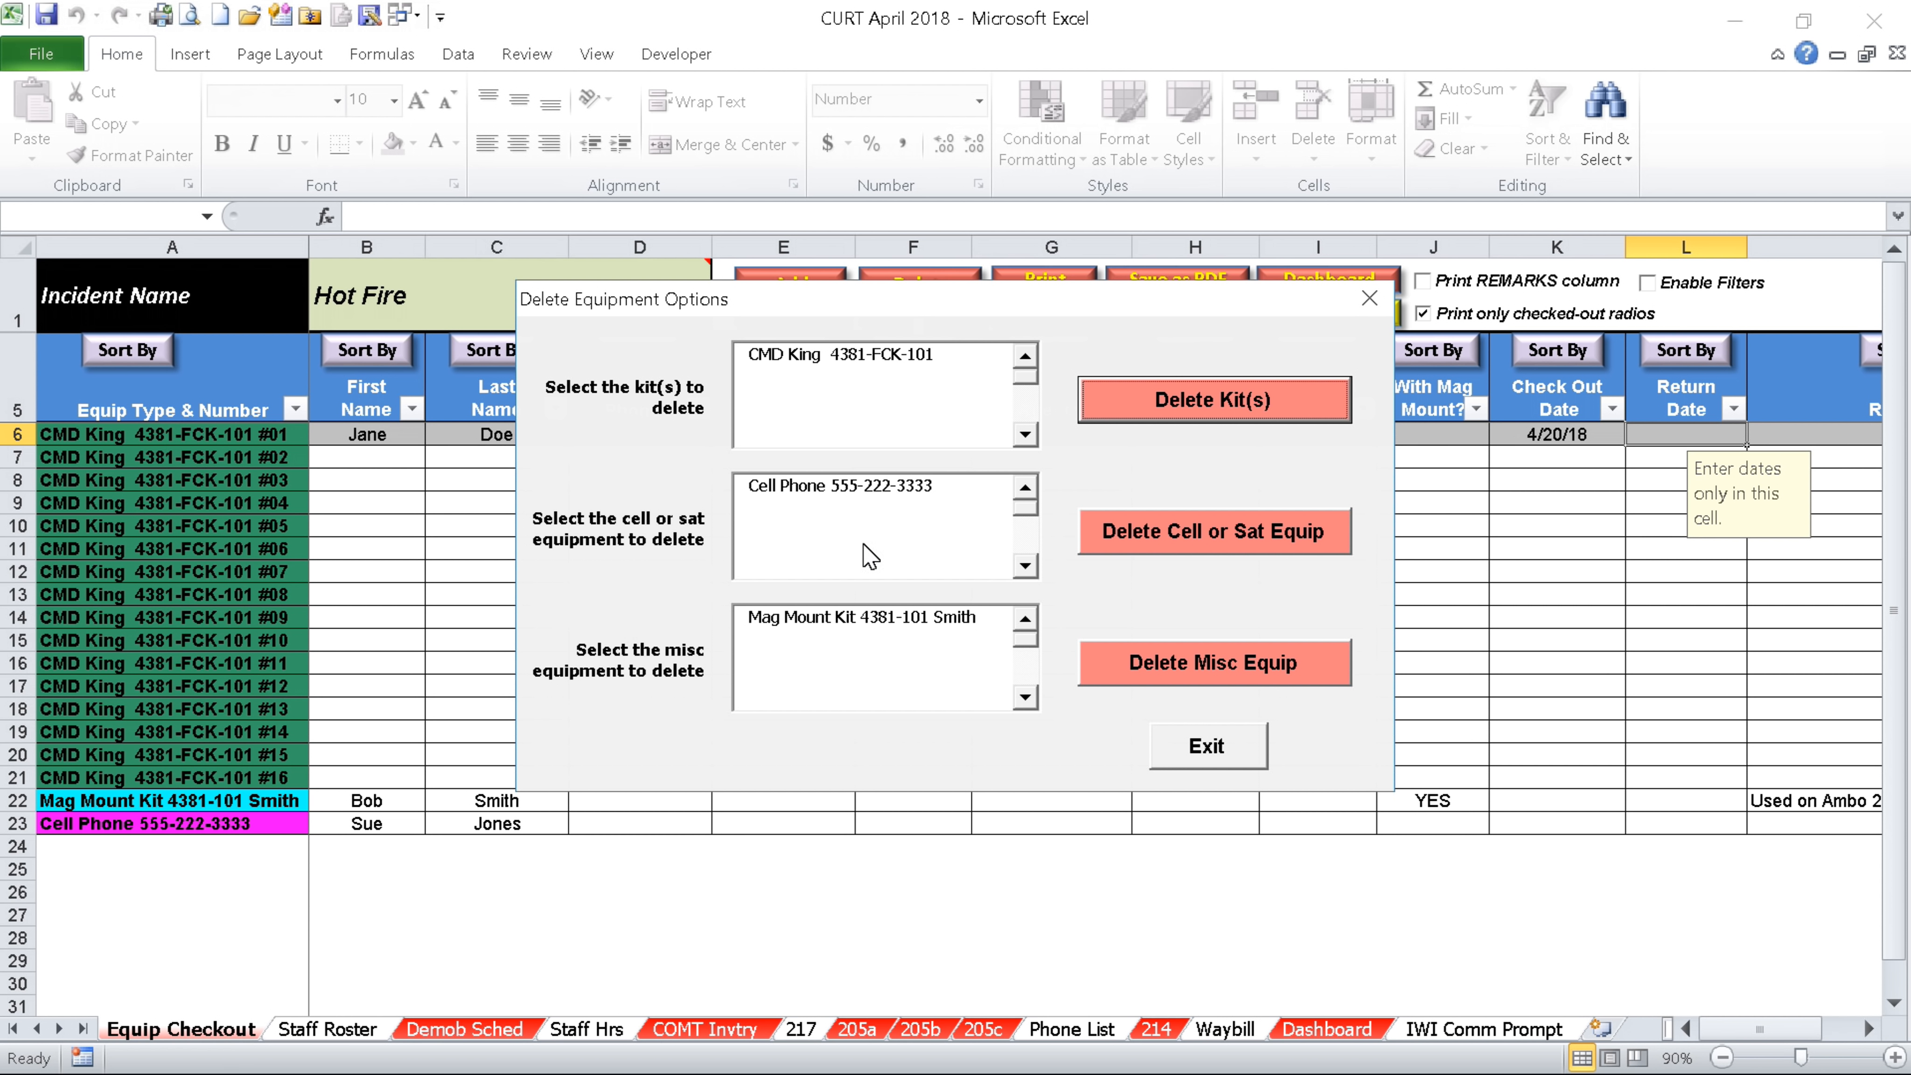
pyautogui.click(869, 619)
pyautogui.click(869, 618)
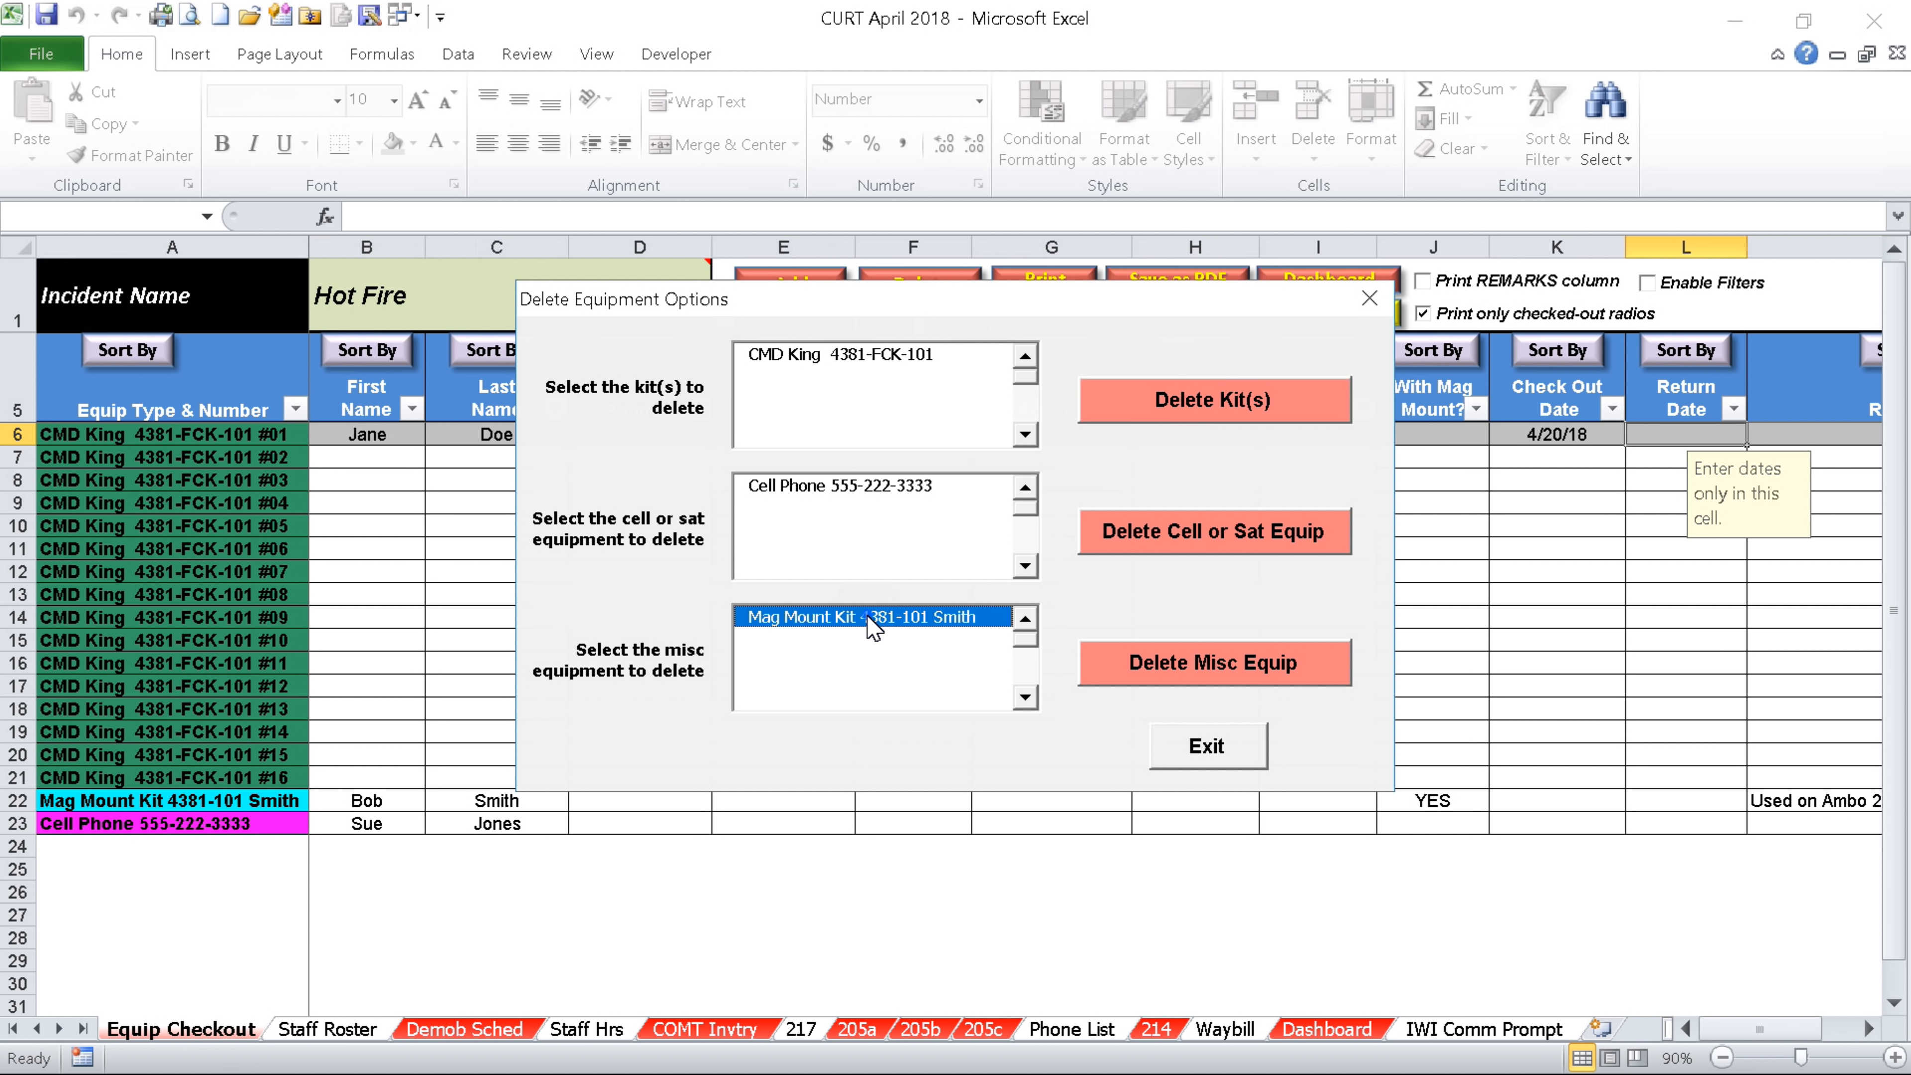
pyautogui.click(1215, 670)
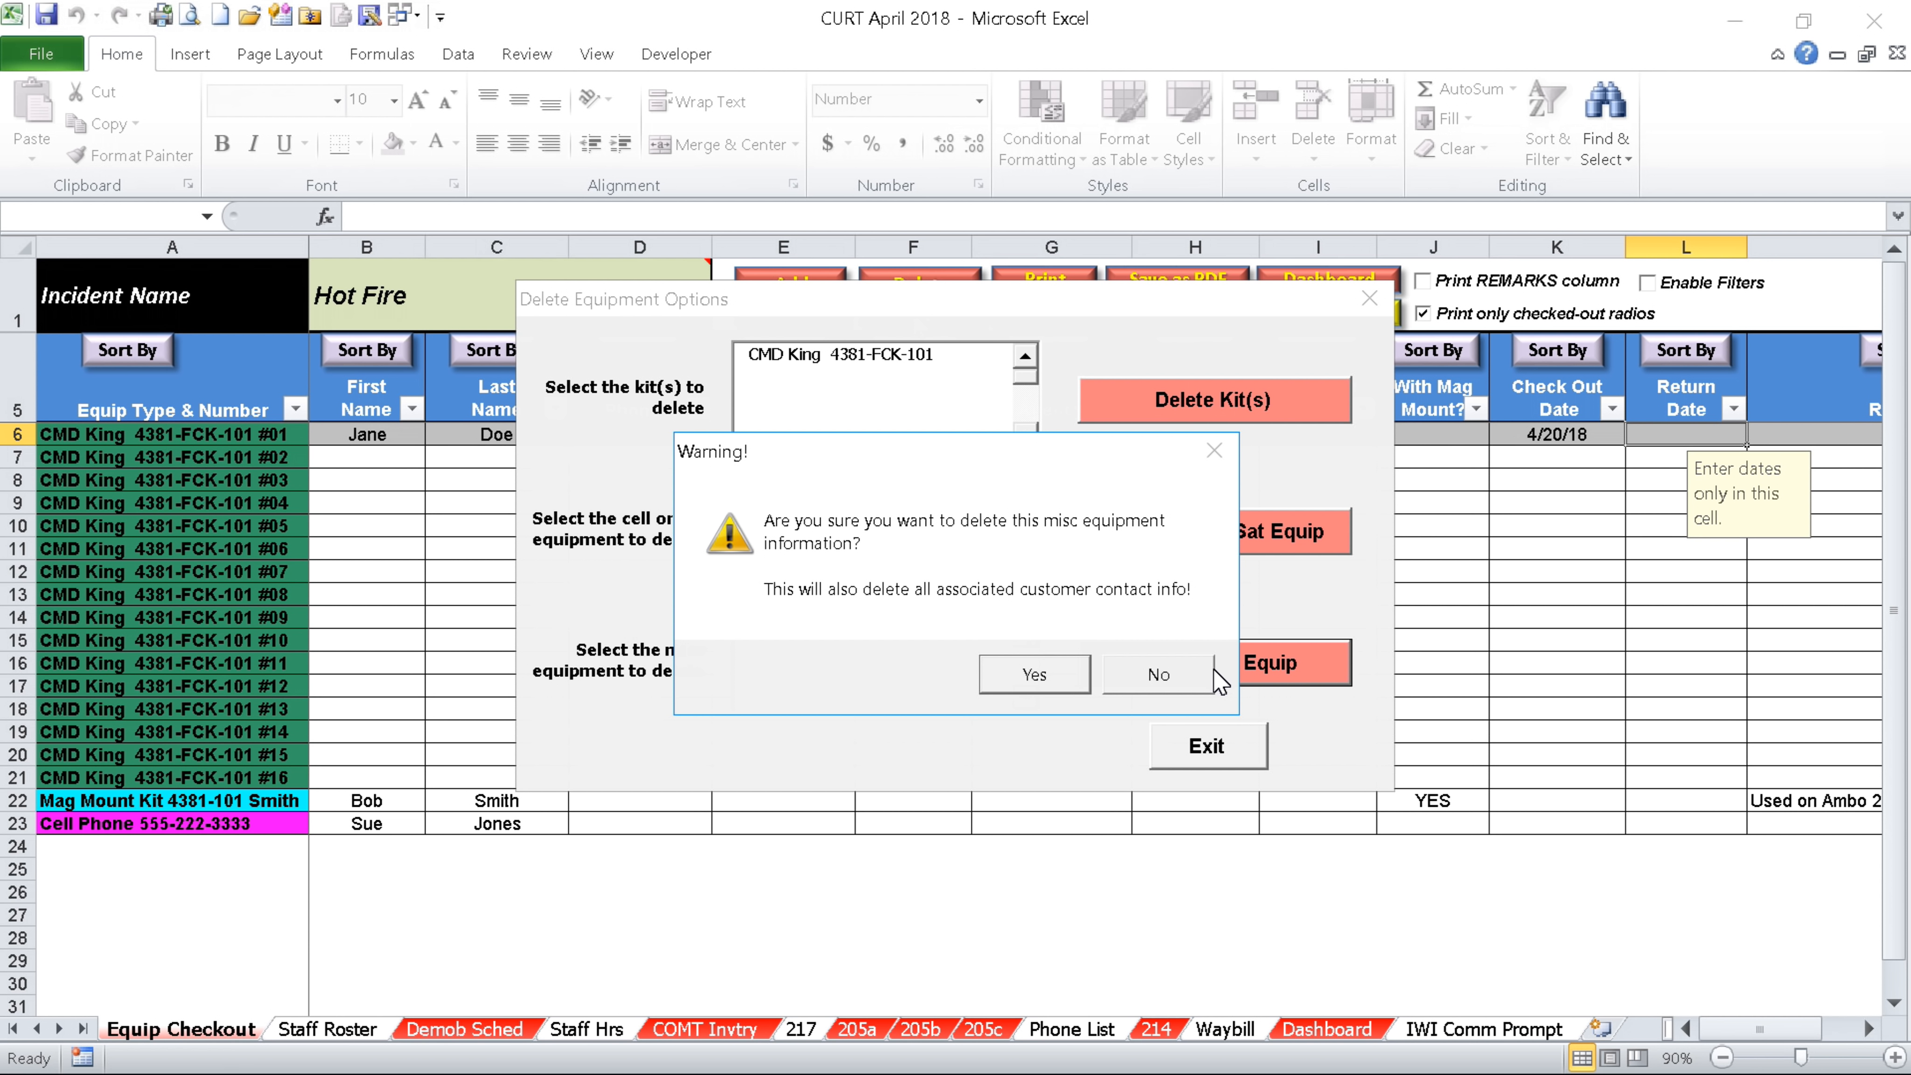
pyautogui.click(1034, 674)
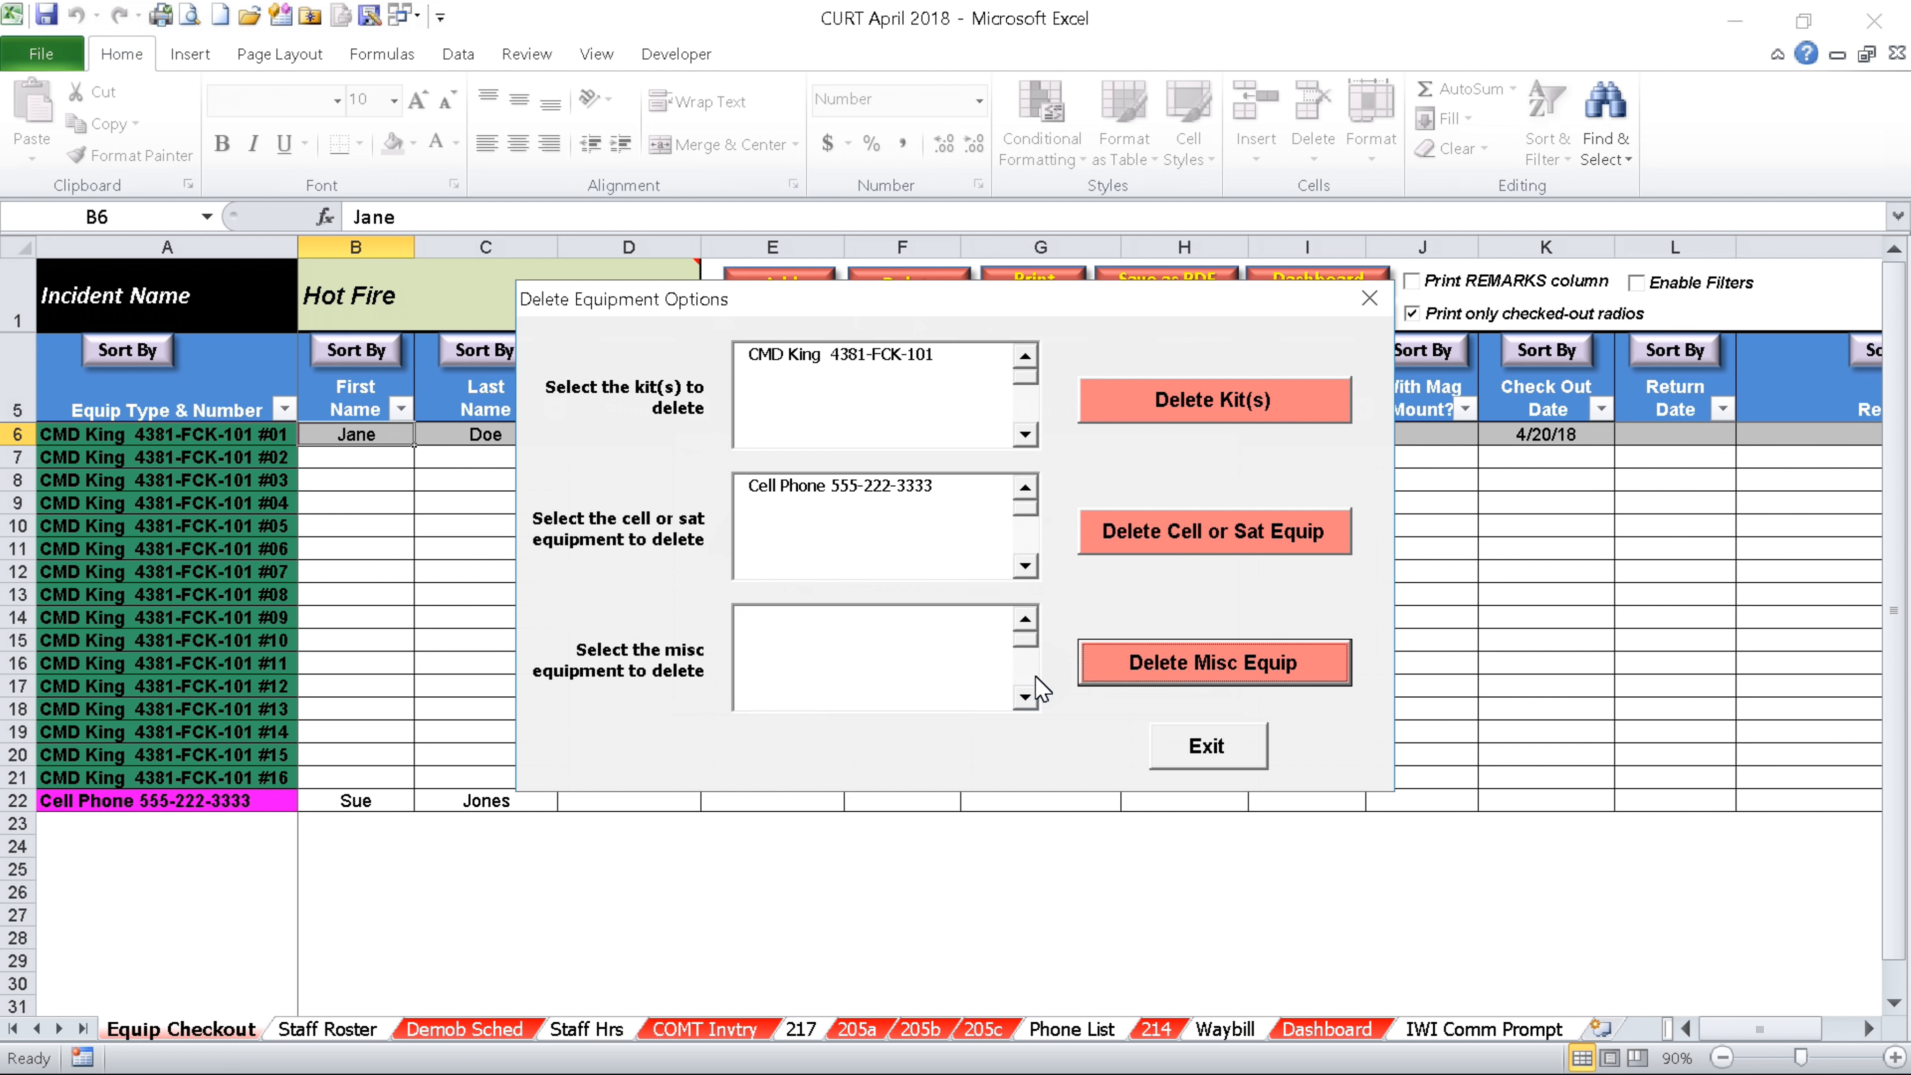
pyautogui.click(1209, 752)
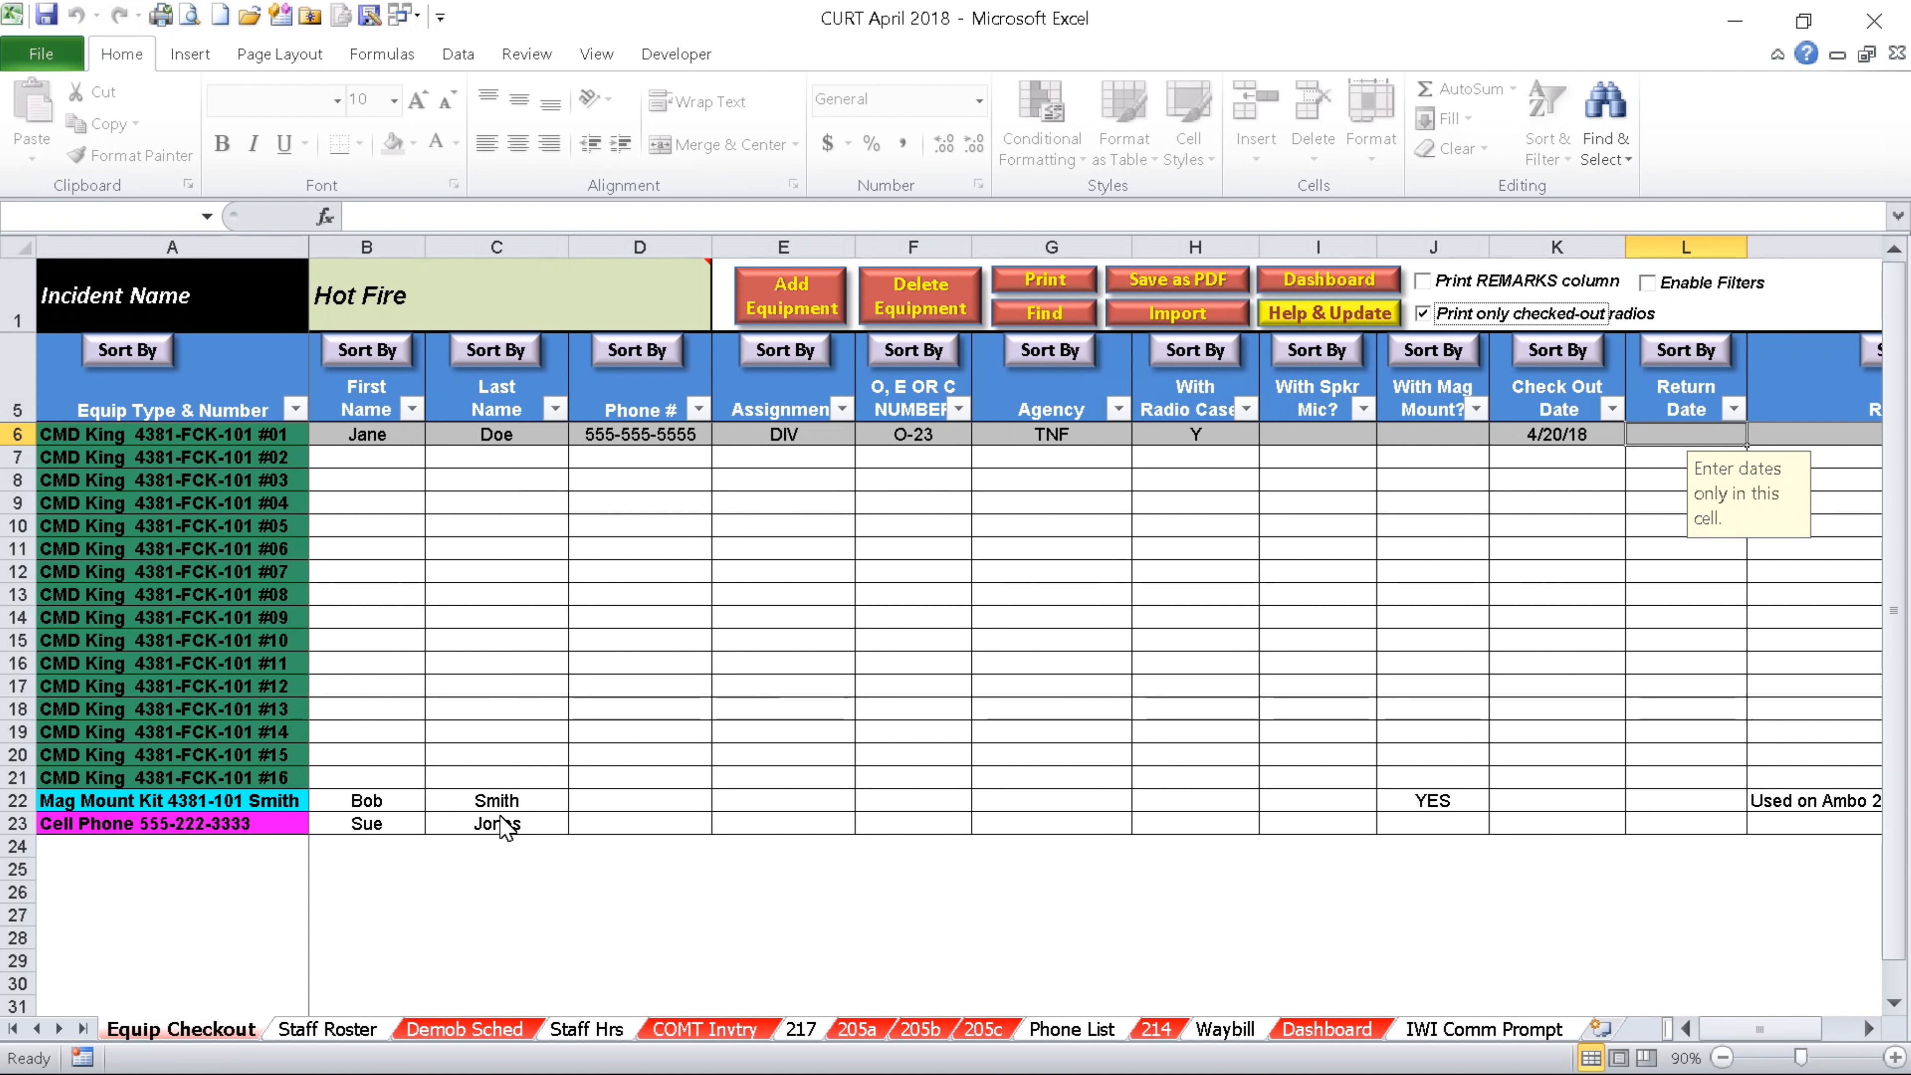
pyautogui.click(367, 1035)
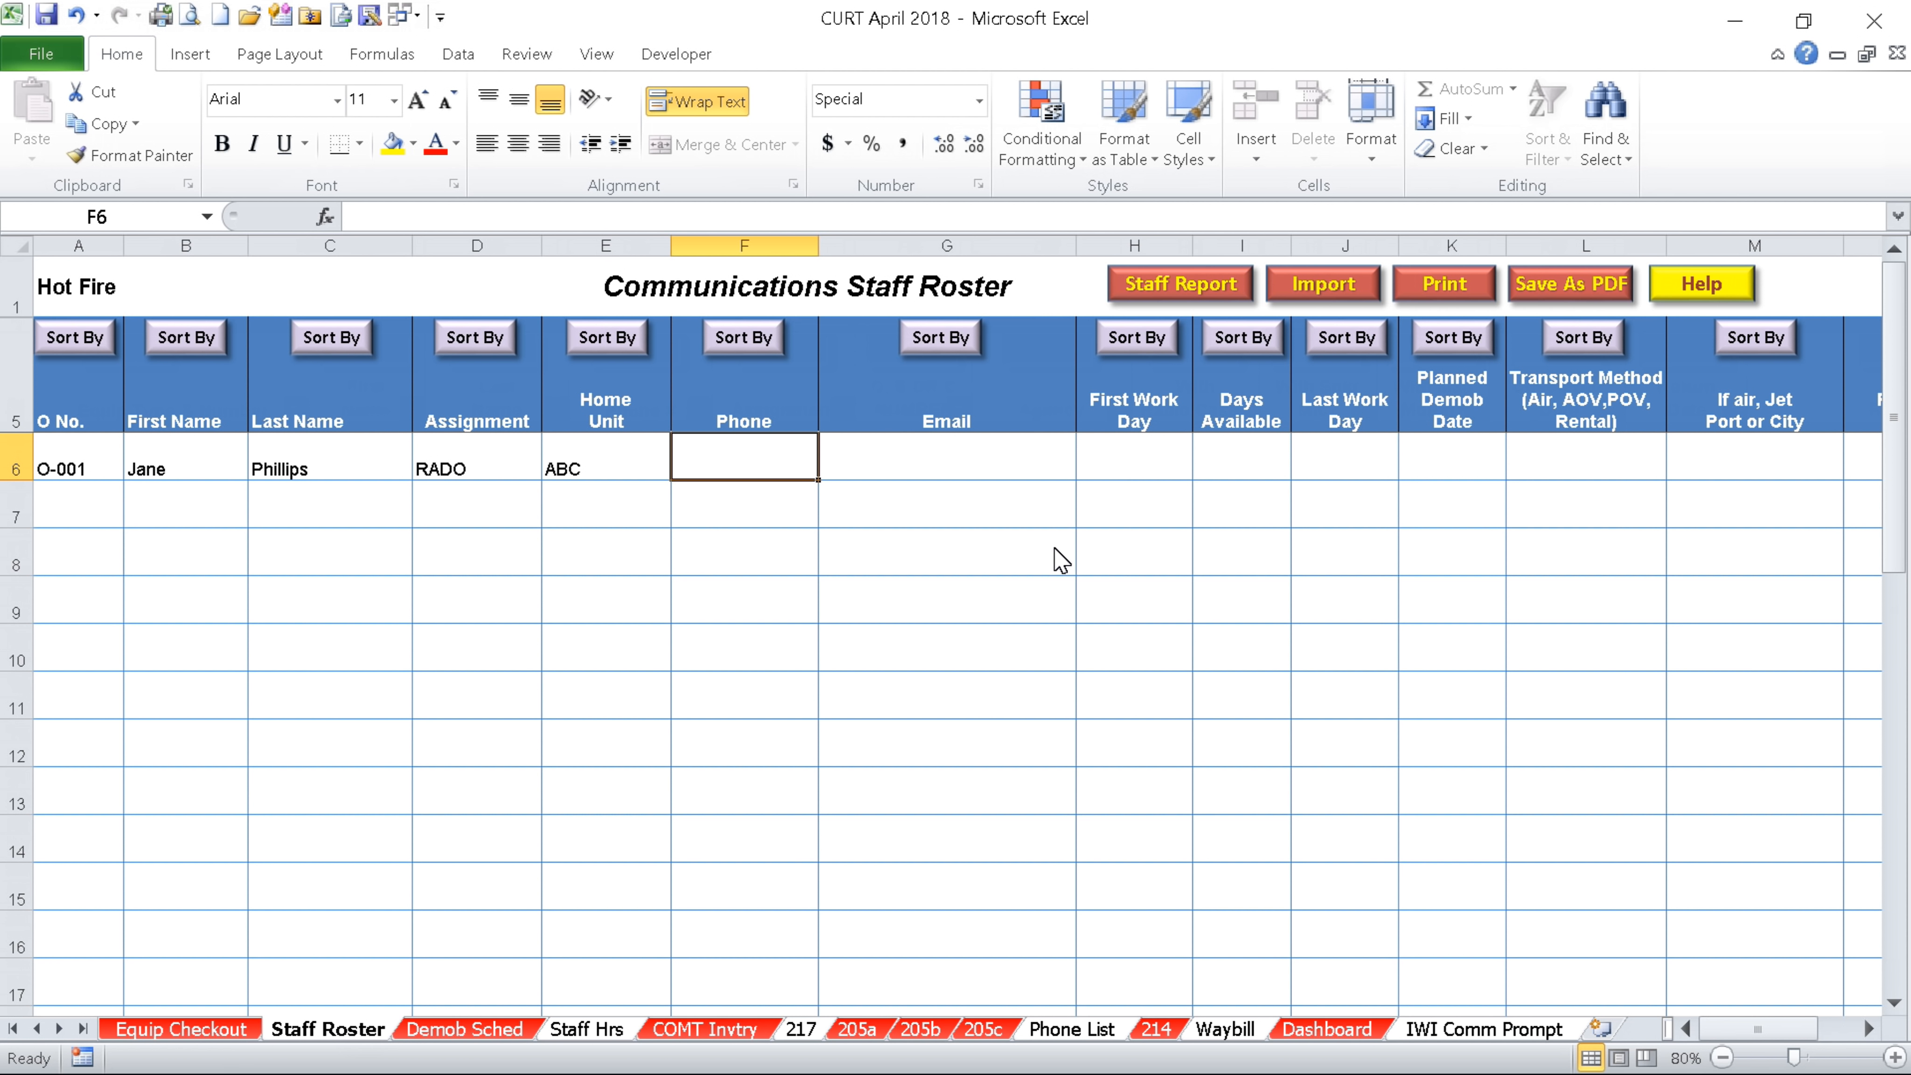
# Give the RADO staff member first work day 4/27, 14 days available and Air transport
pyautogui.click(1146, 465)
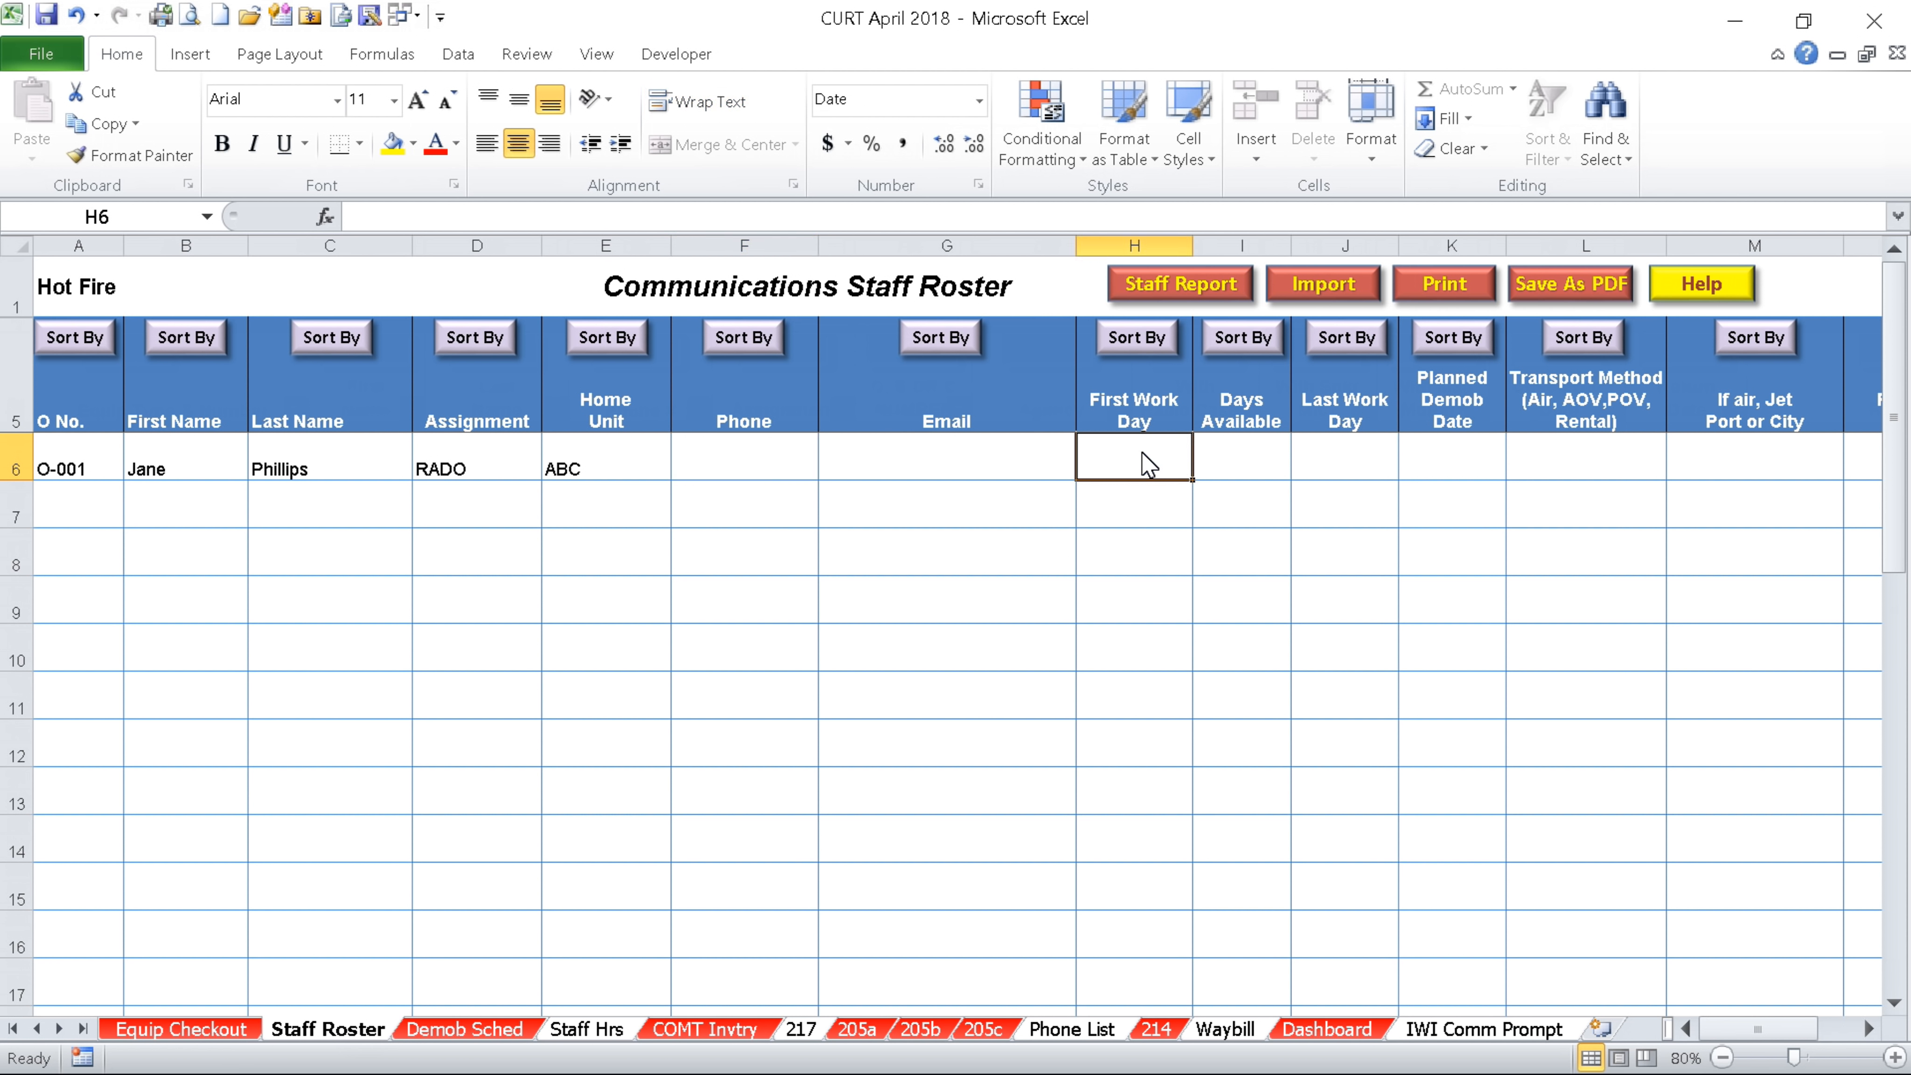
pyautogui.write('4-27')
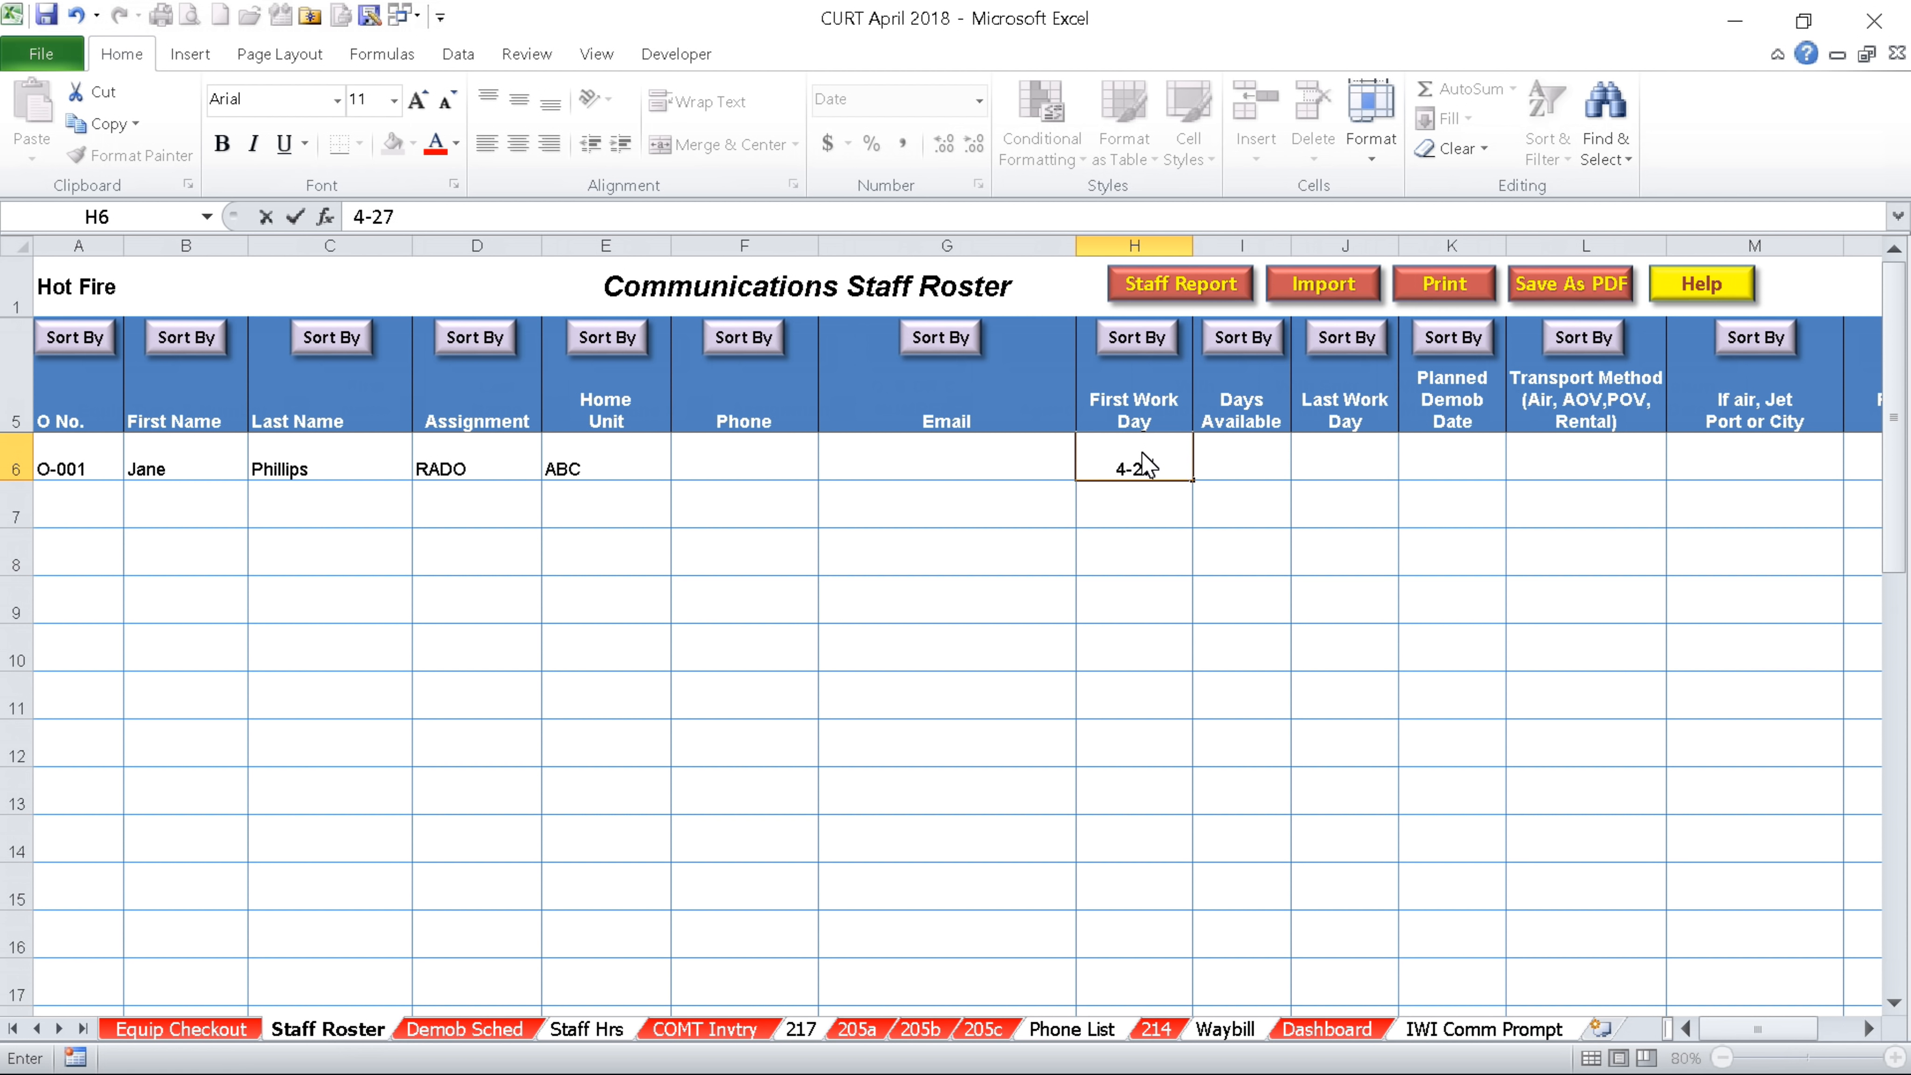
pyautogui.press('Tab')
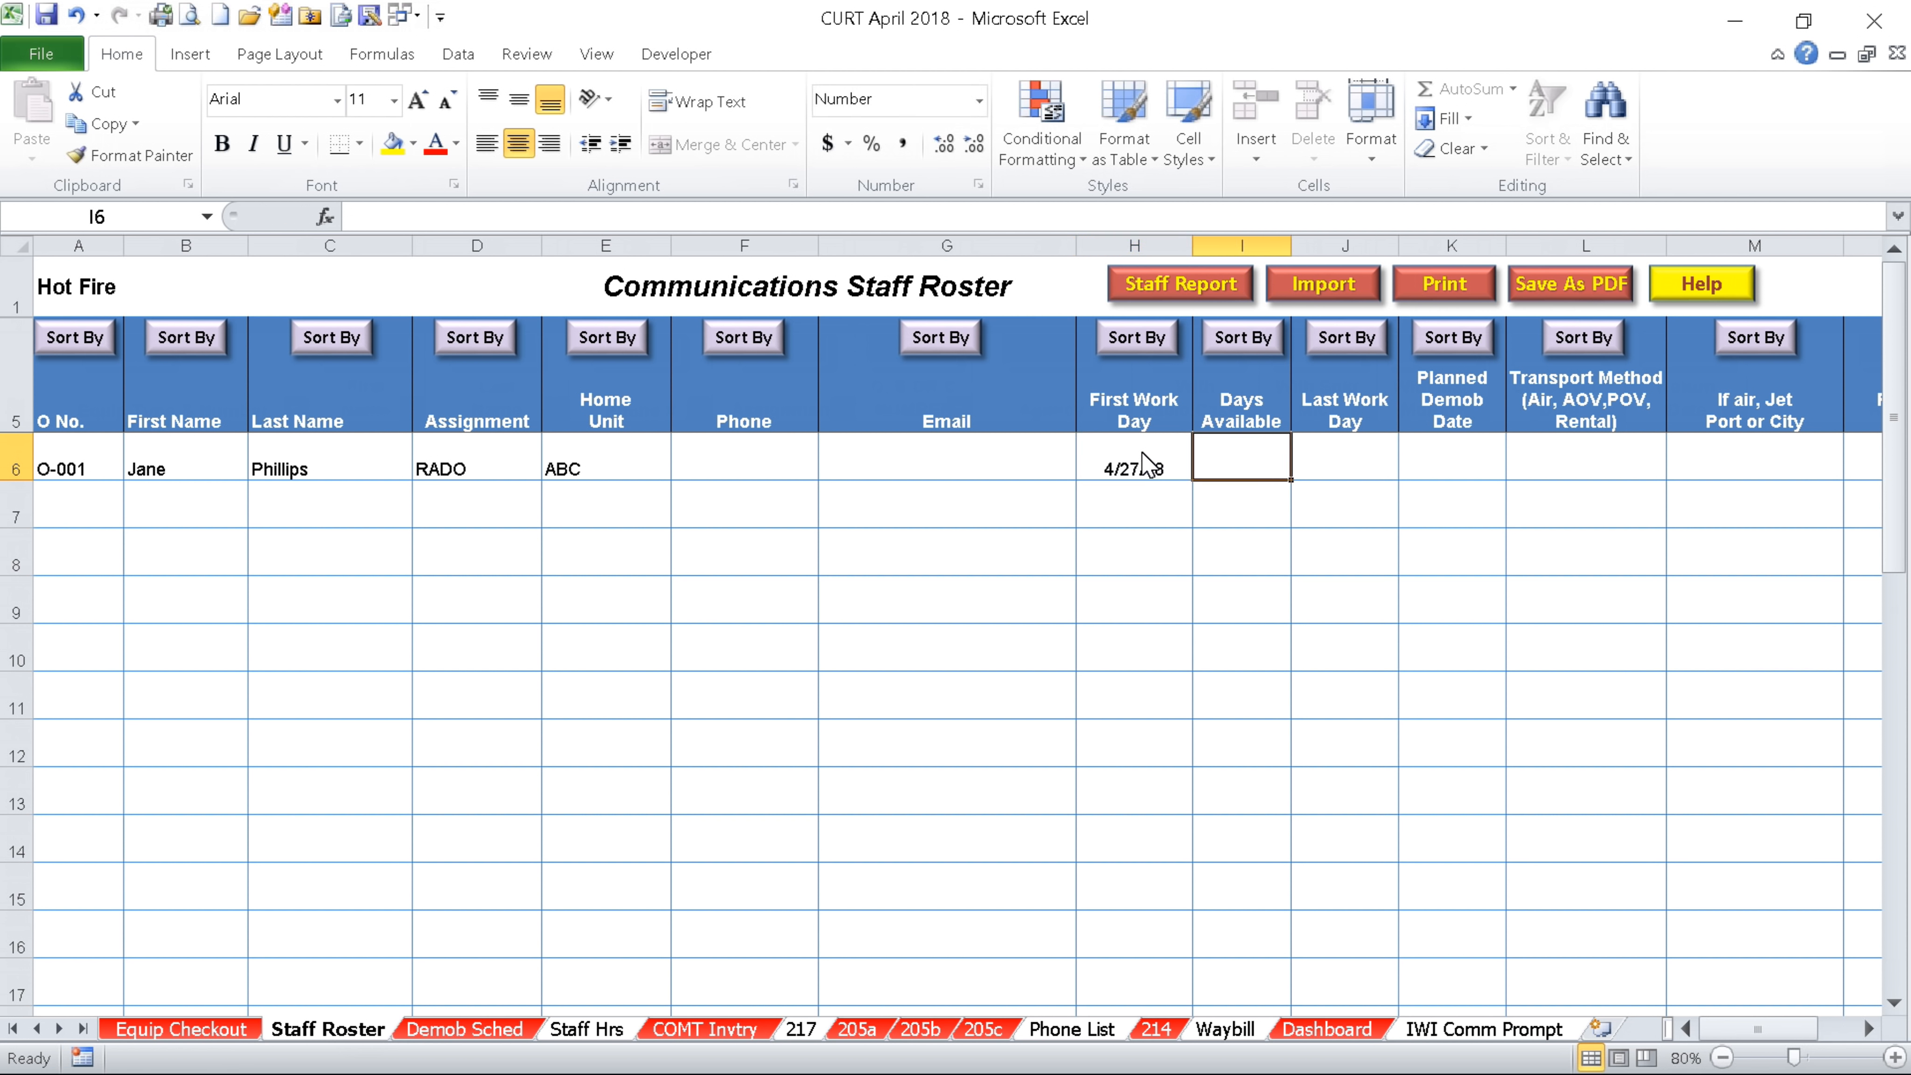
pyautogui.write('14')
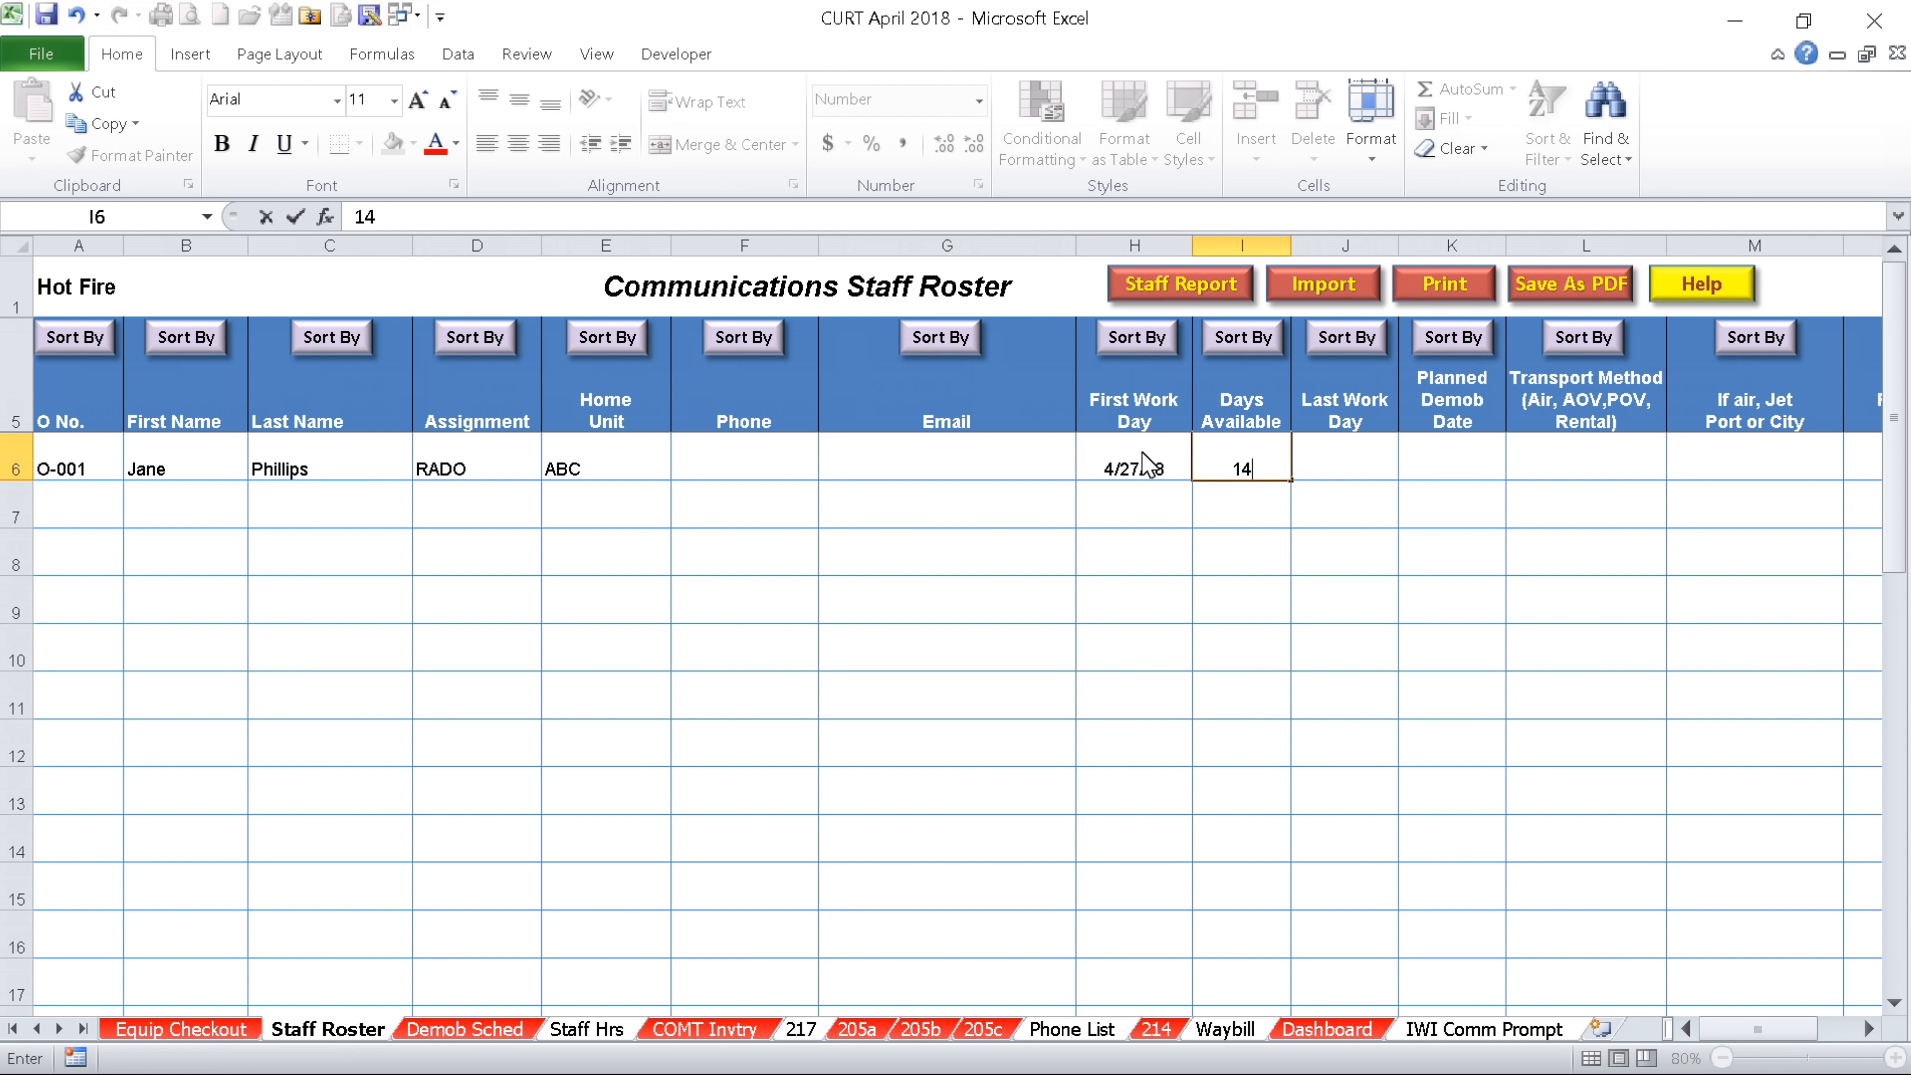
pyautogui.press('Tab')
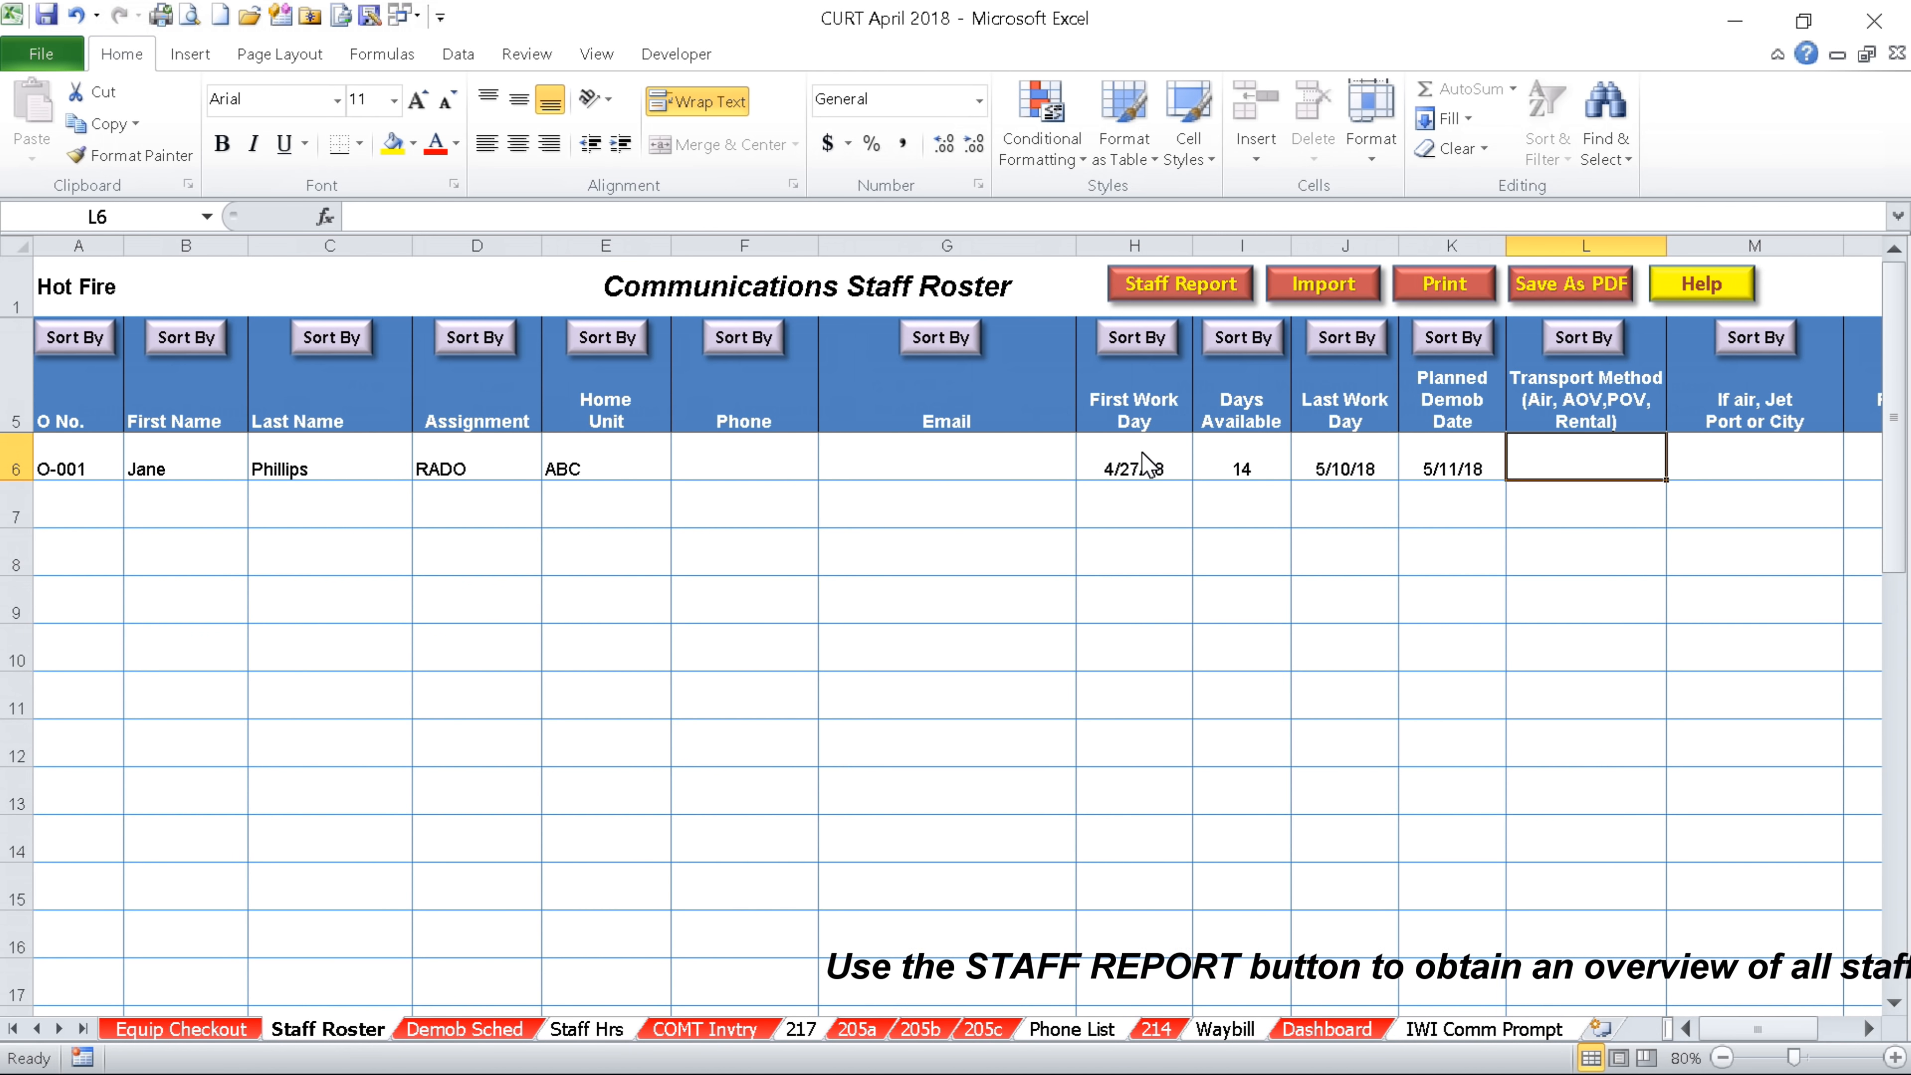
pyautogui.write('Air')
pyautogui.press('Tab')
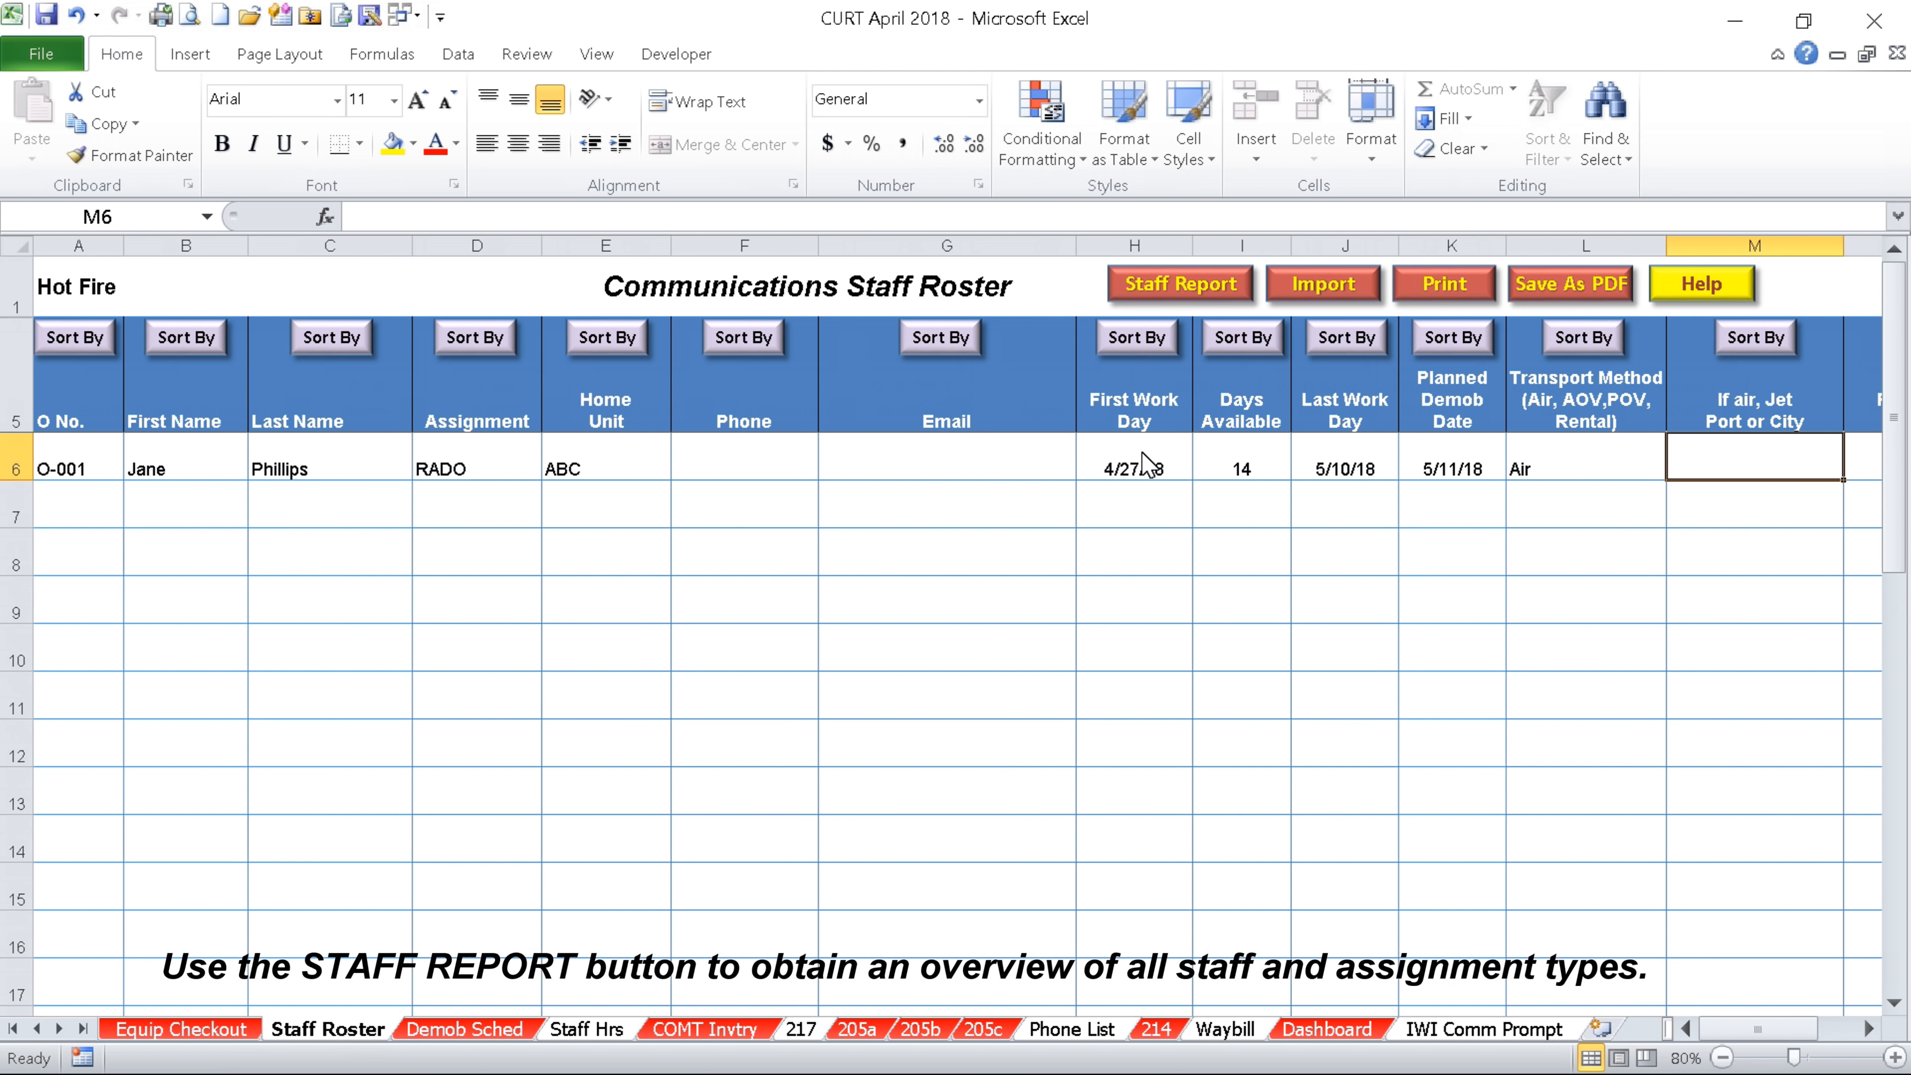
pyautogui.press('Tab')
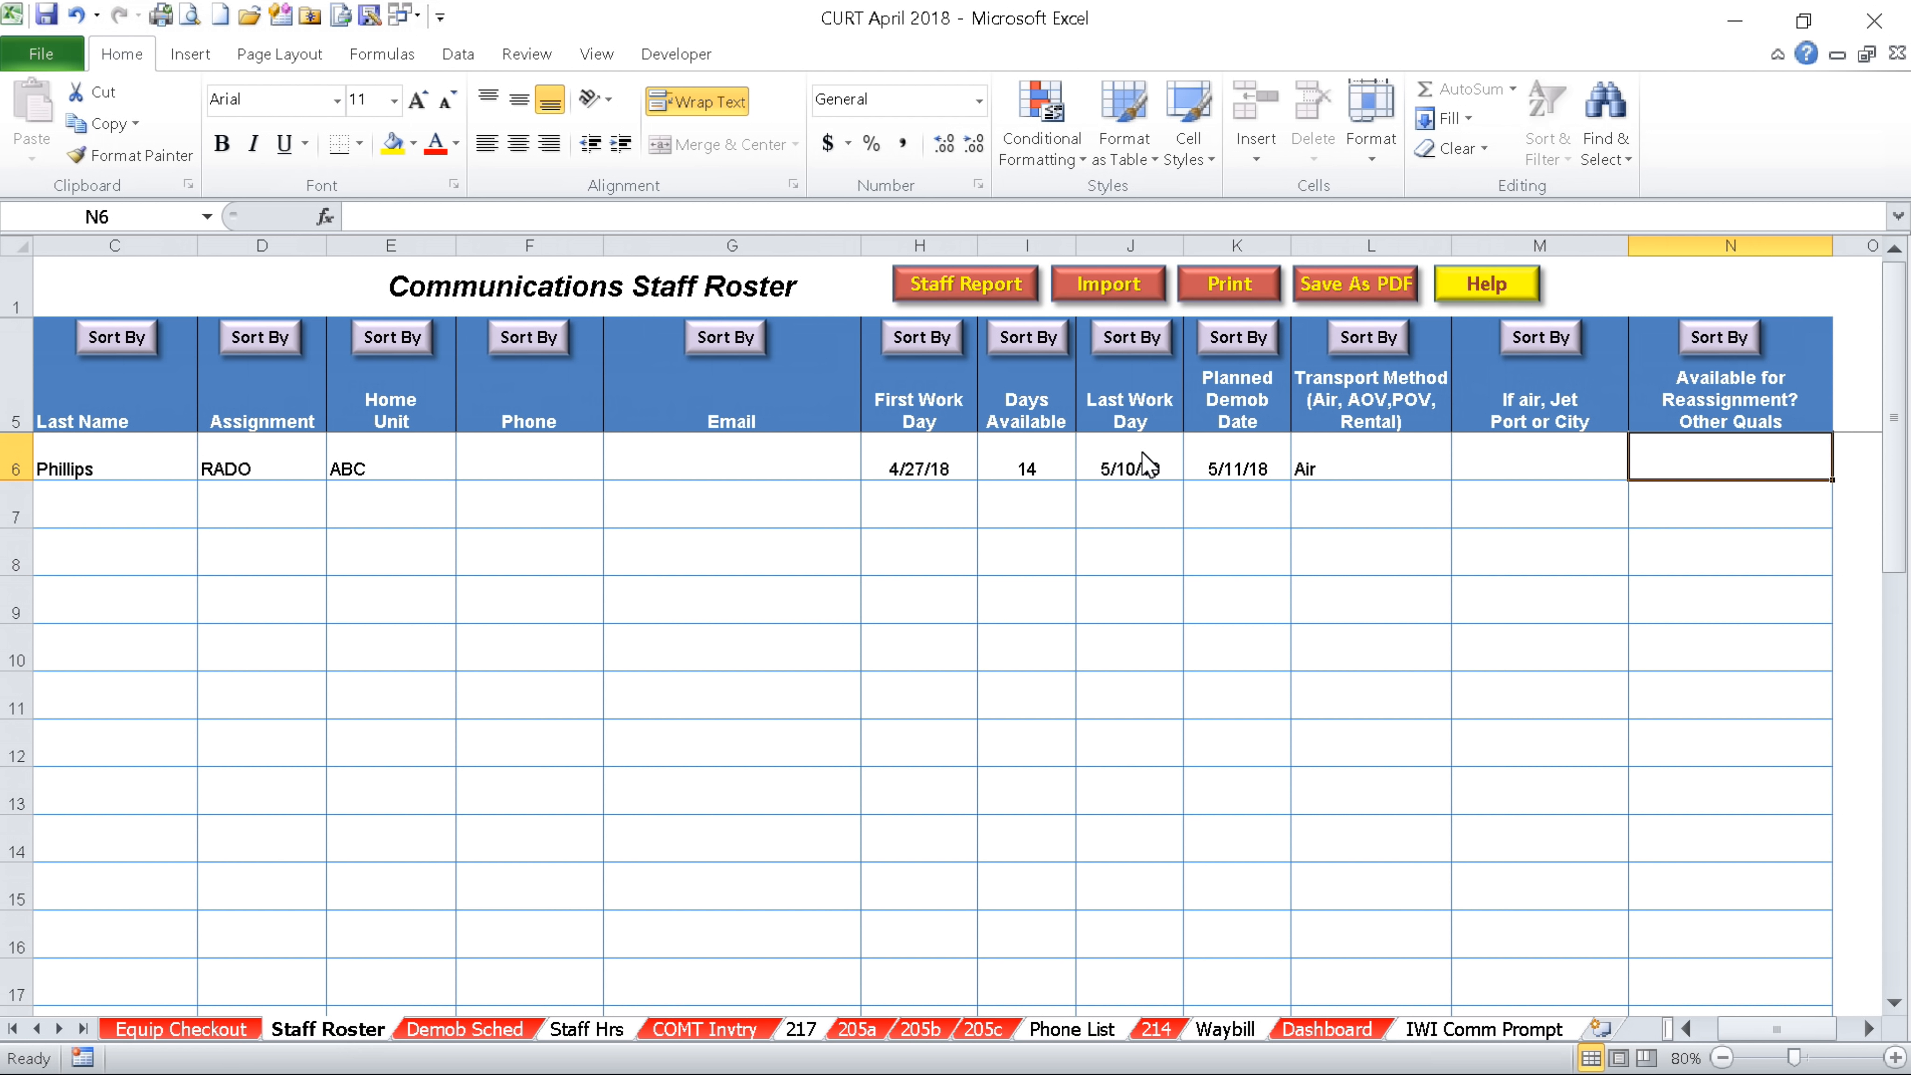
pyautogui.press('Home')
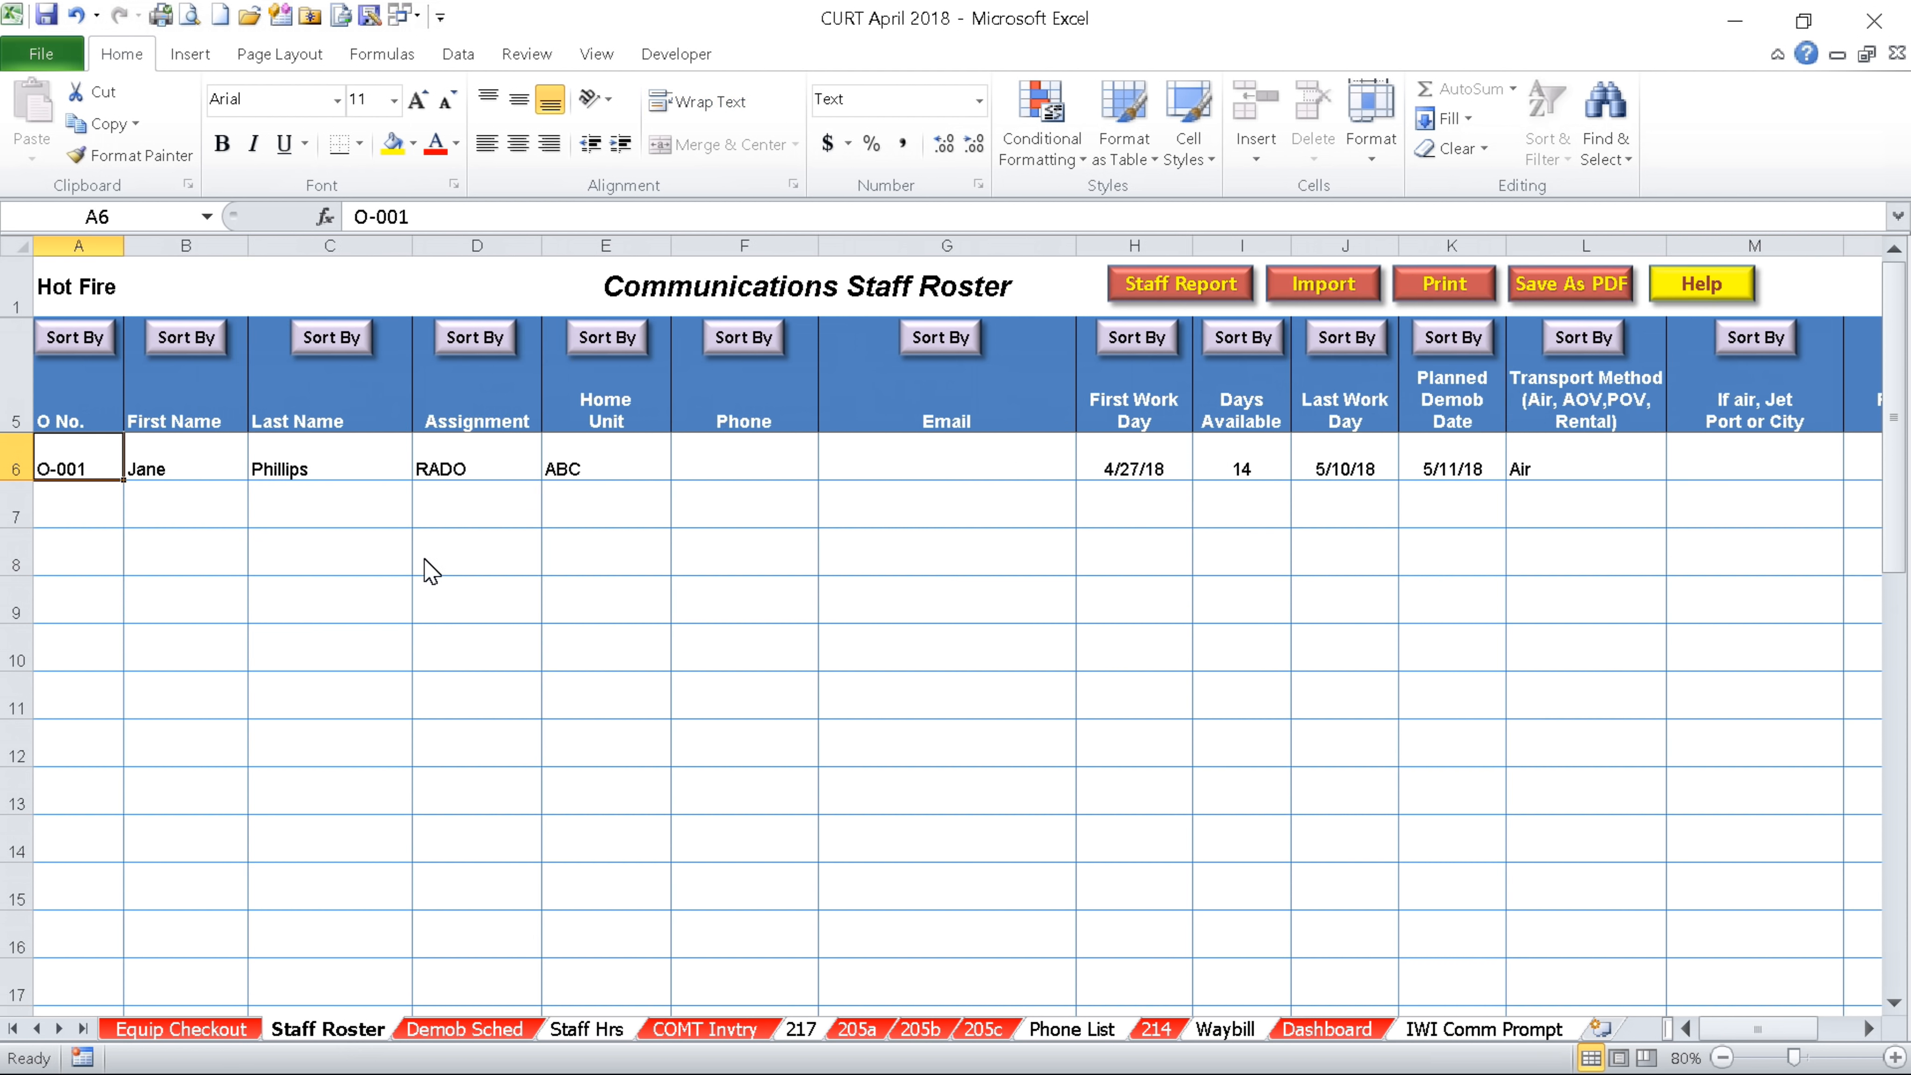
# Enter the COML staff member from unit DEF in row 7 and view the Demob Sched sheet
pyautogui.click(99, 516)
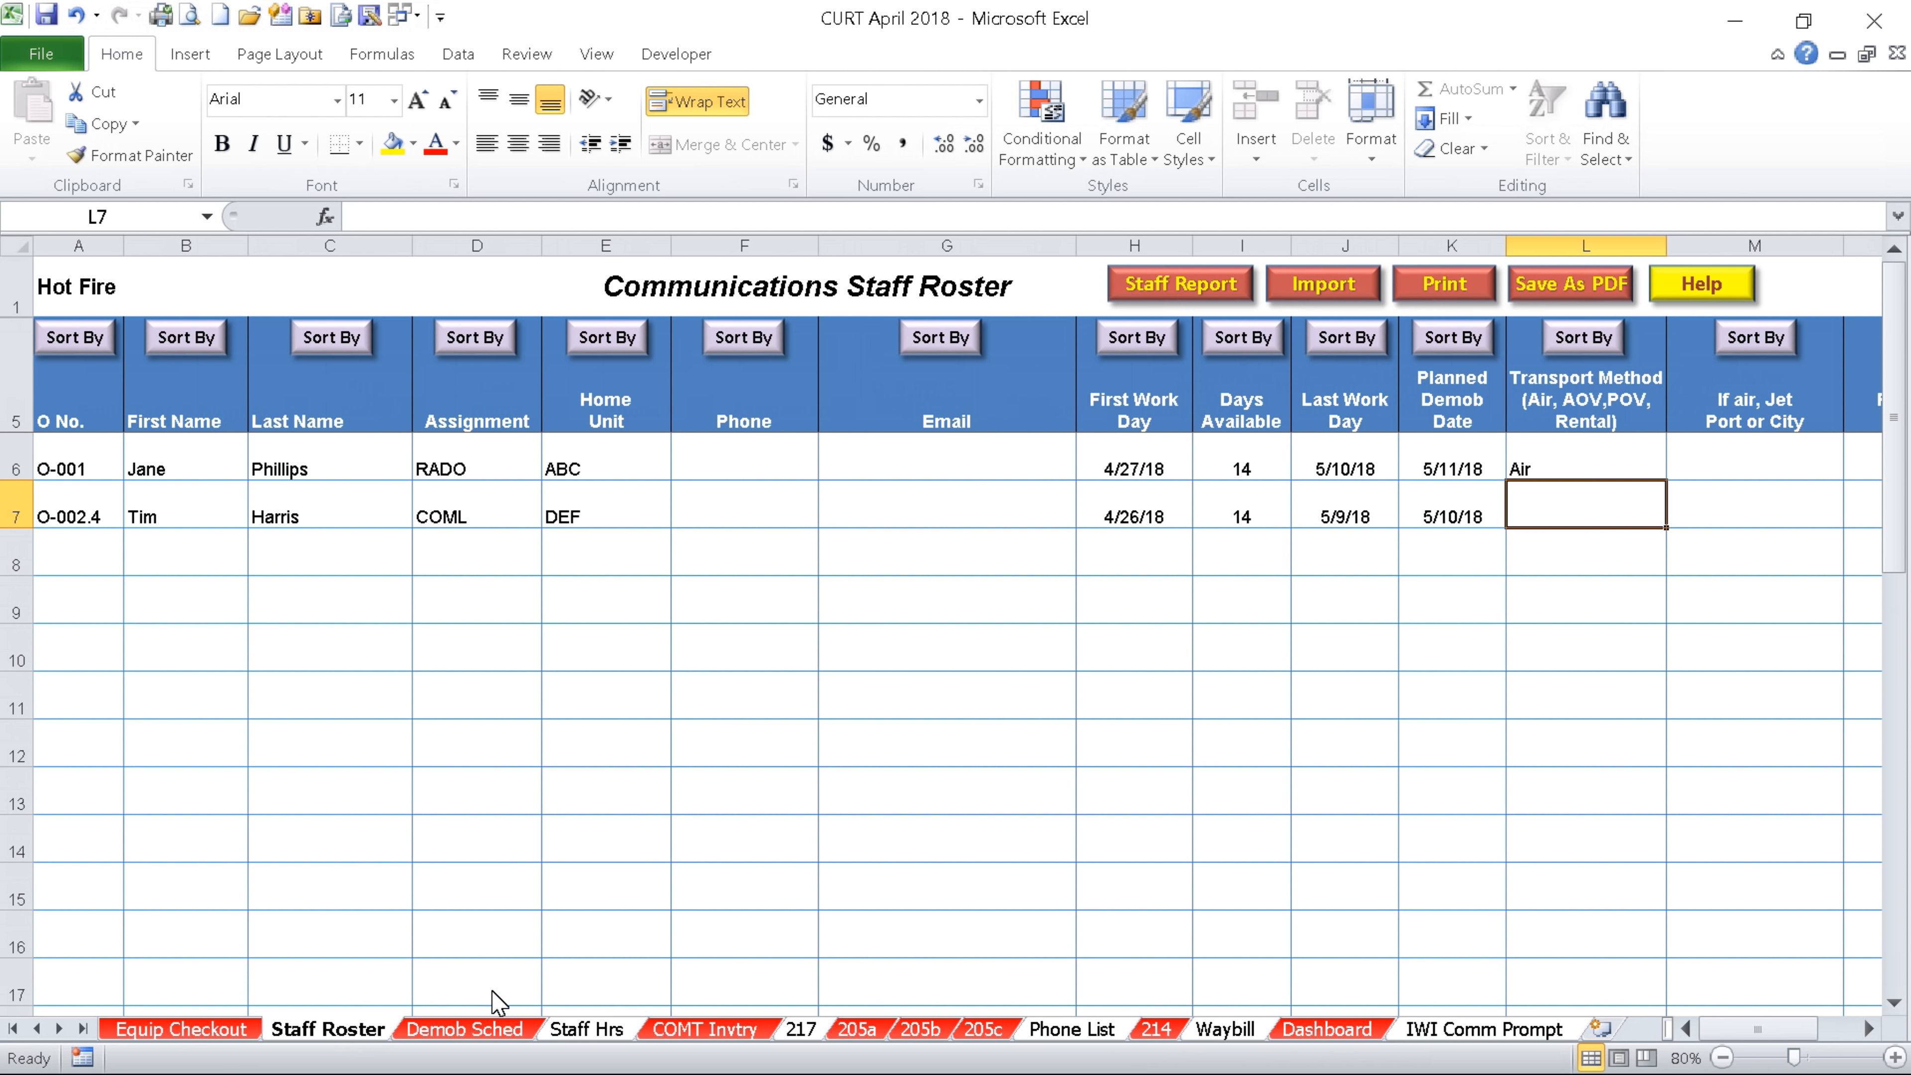
pyautogui.click(508, 1036)
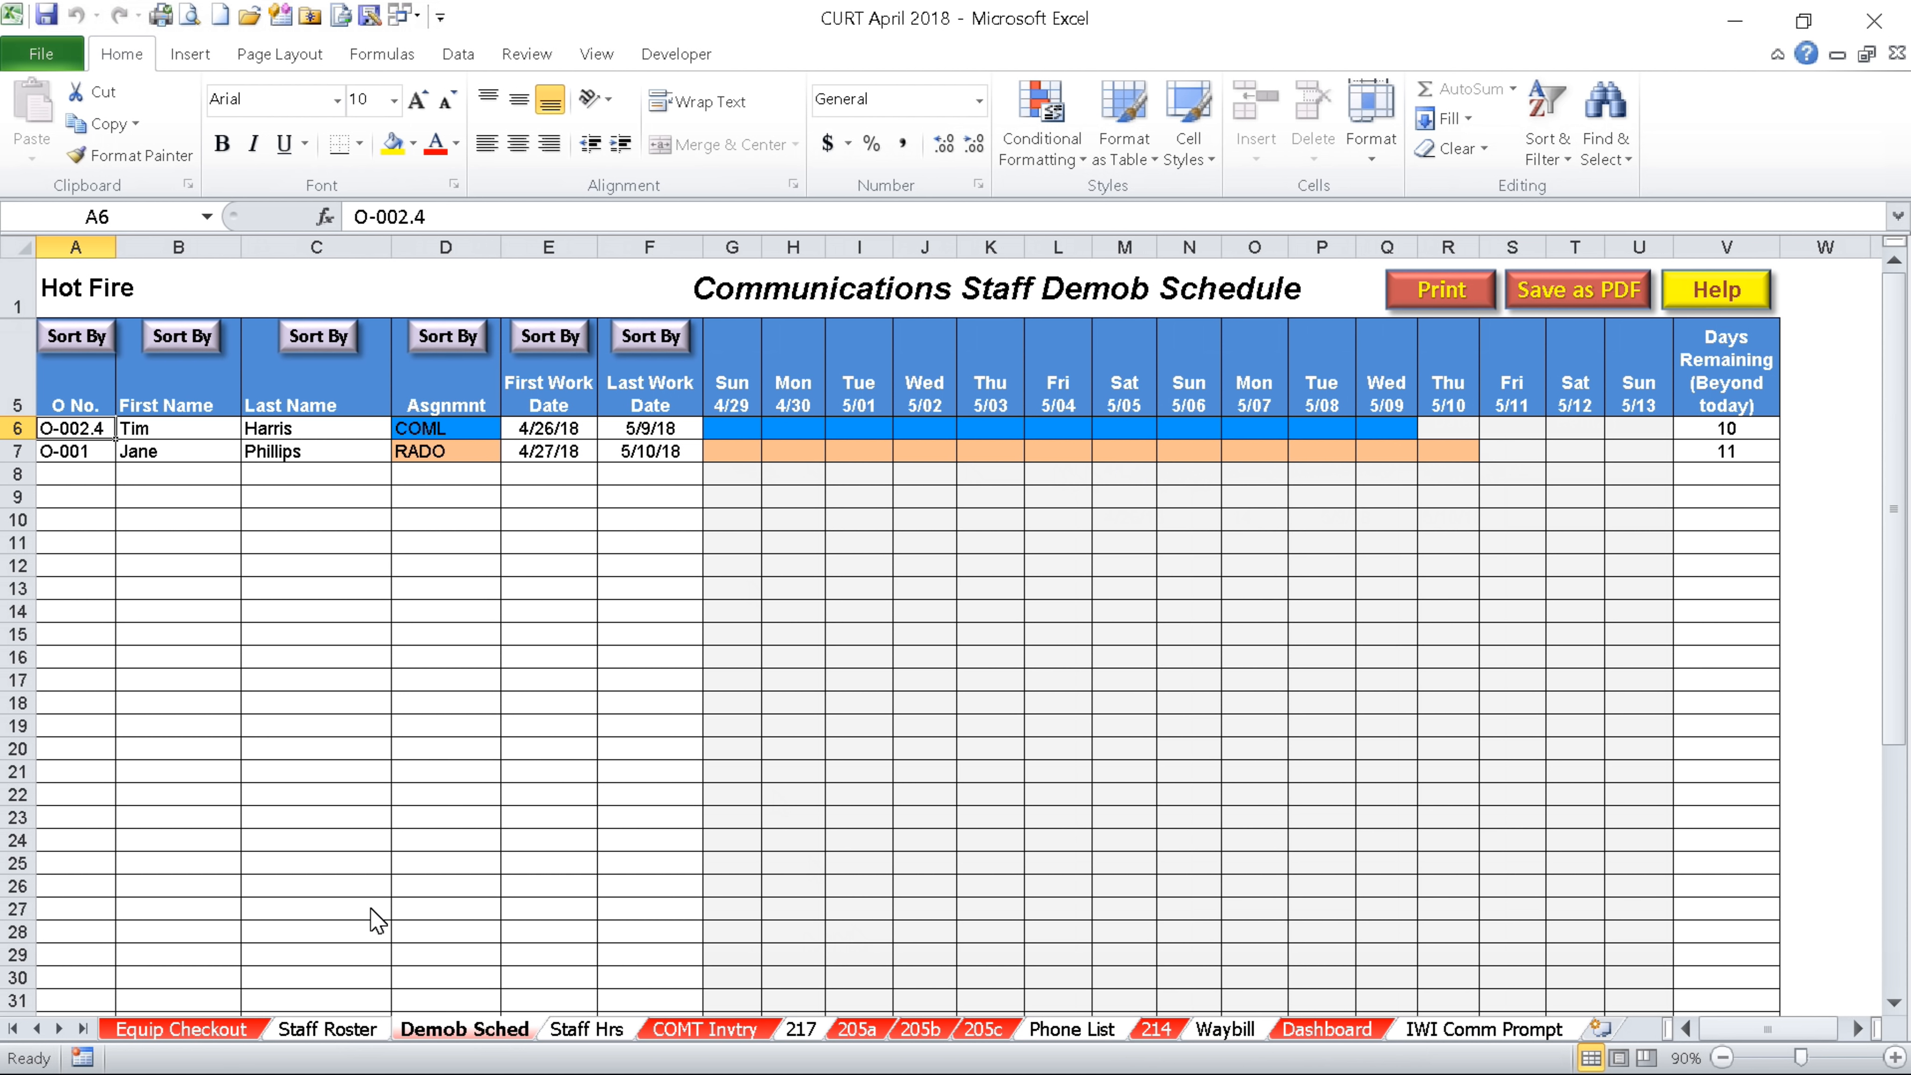
# Change the RADO member's first work day in H6 to 4/19/18, check Demob Sched, then view Staff Hrs
pyautogui.click(337, 1030)
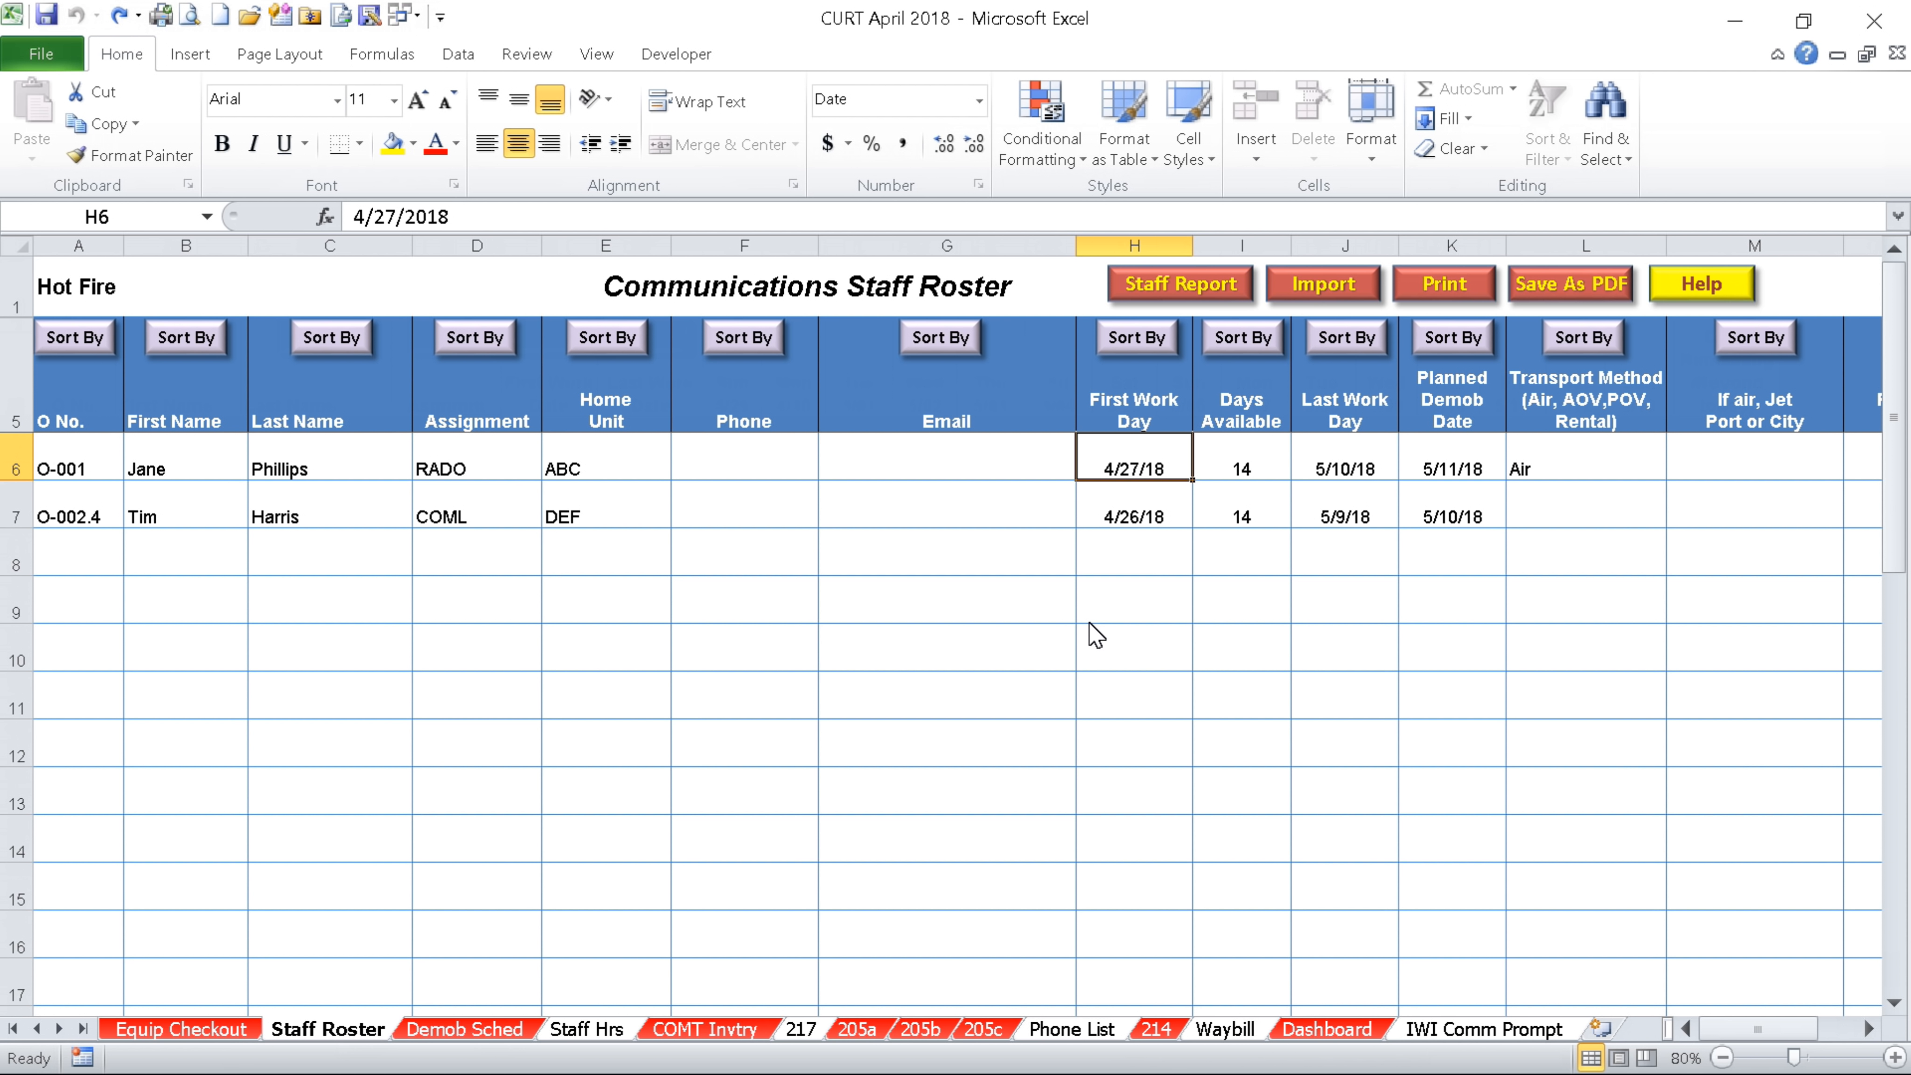
pyautogui.write('4/19/18')
pyautogui.press('Tab')
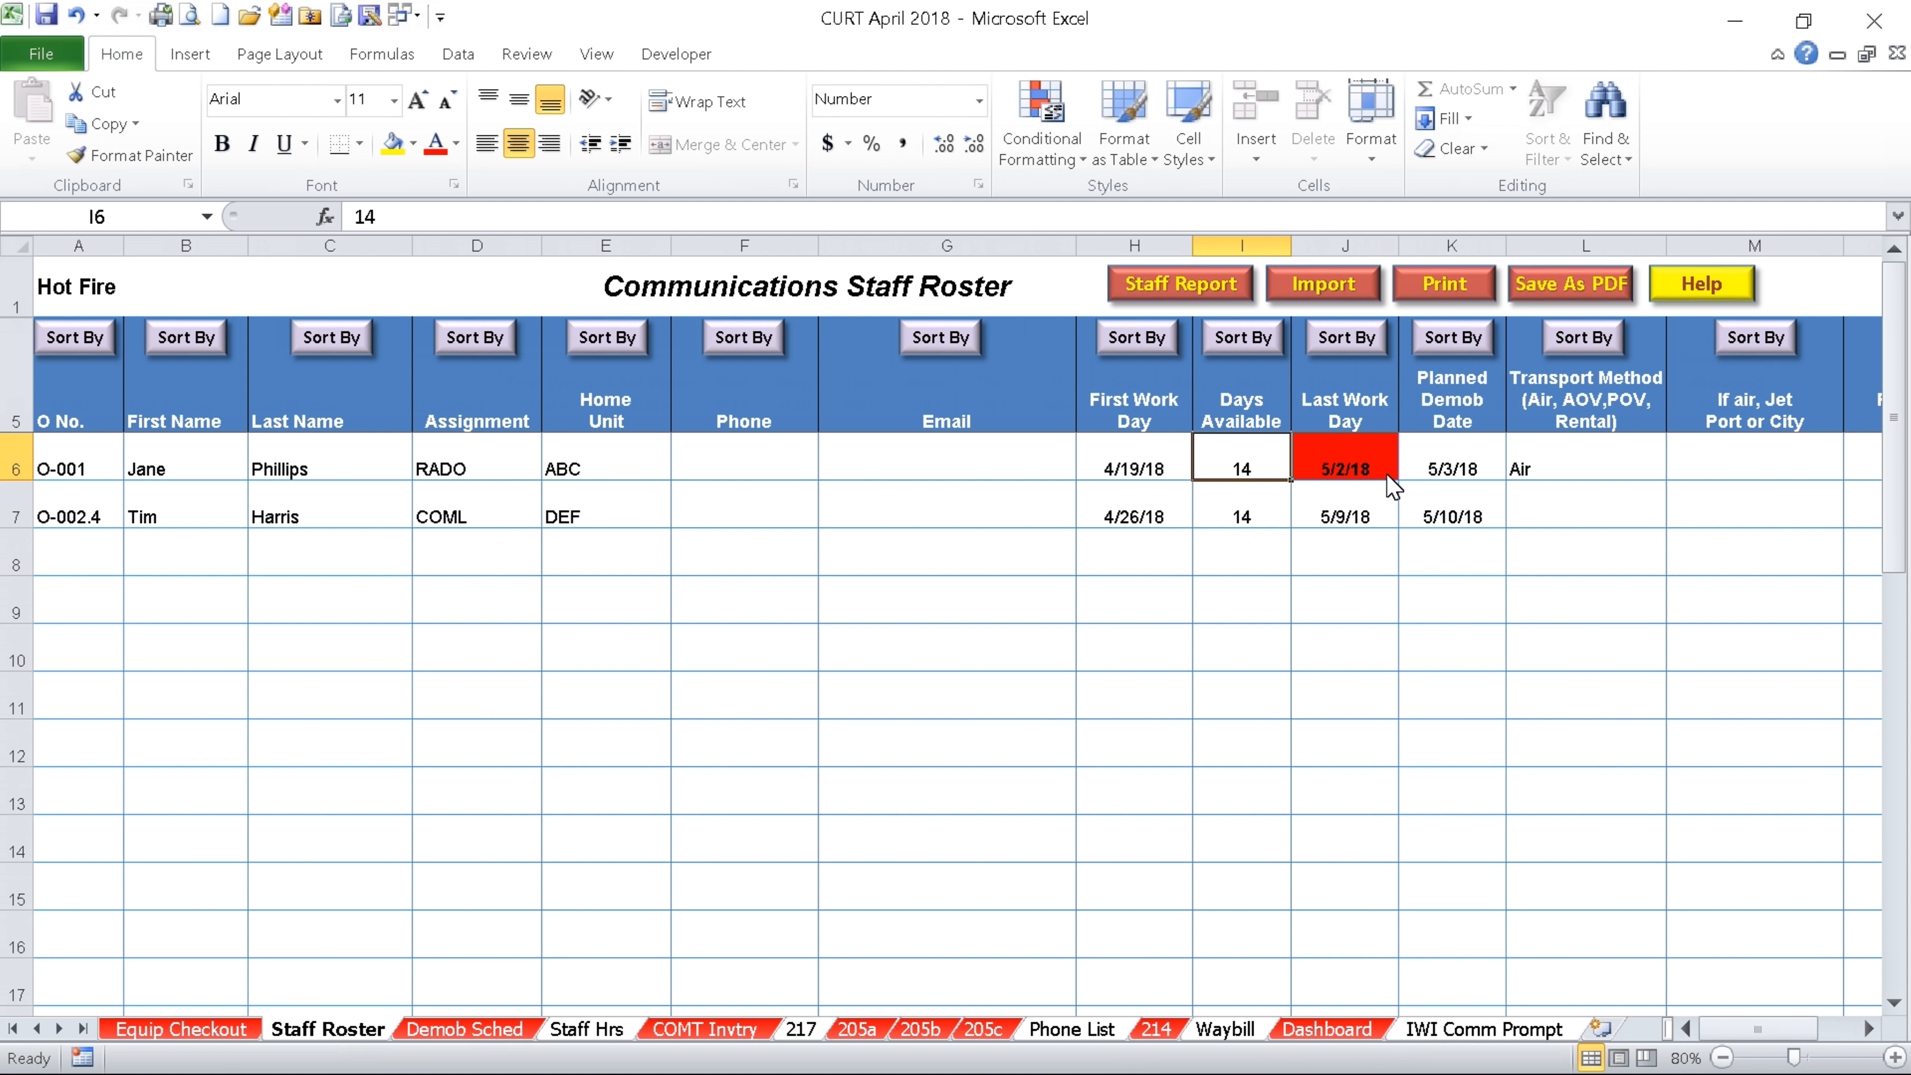
pyautogui.click(464, 1029)
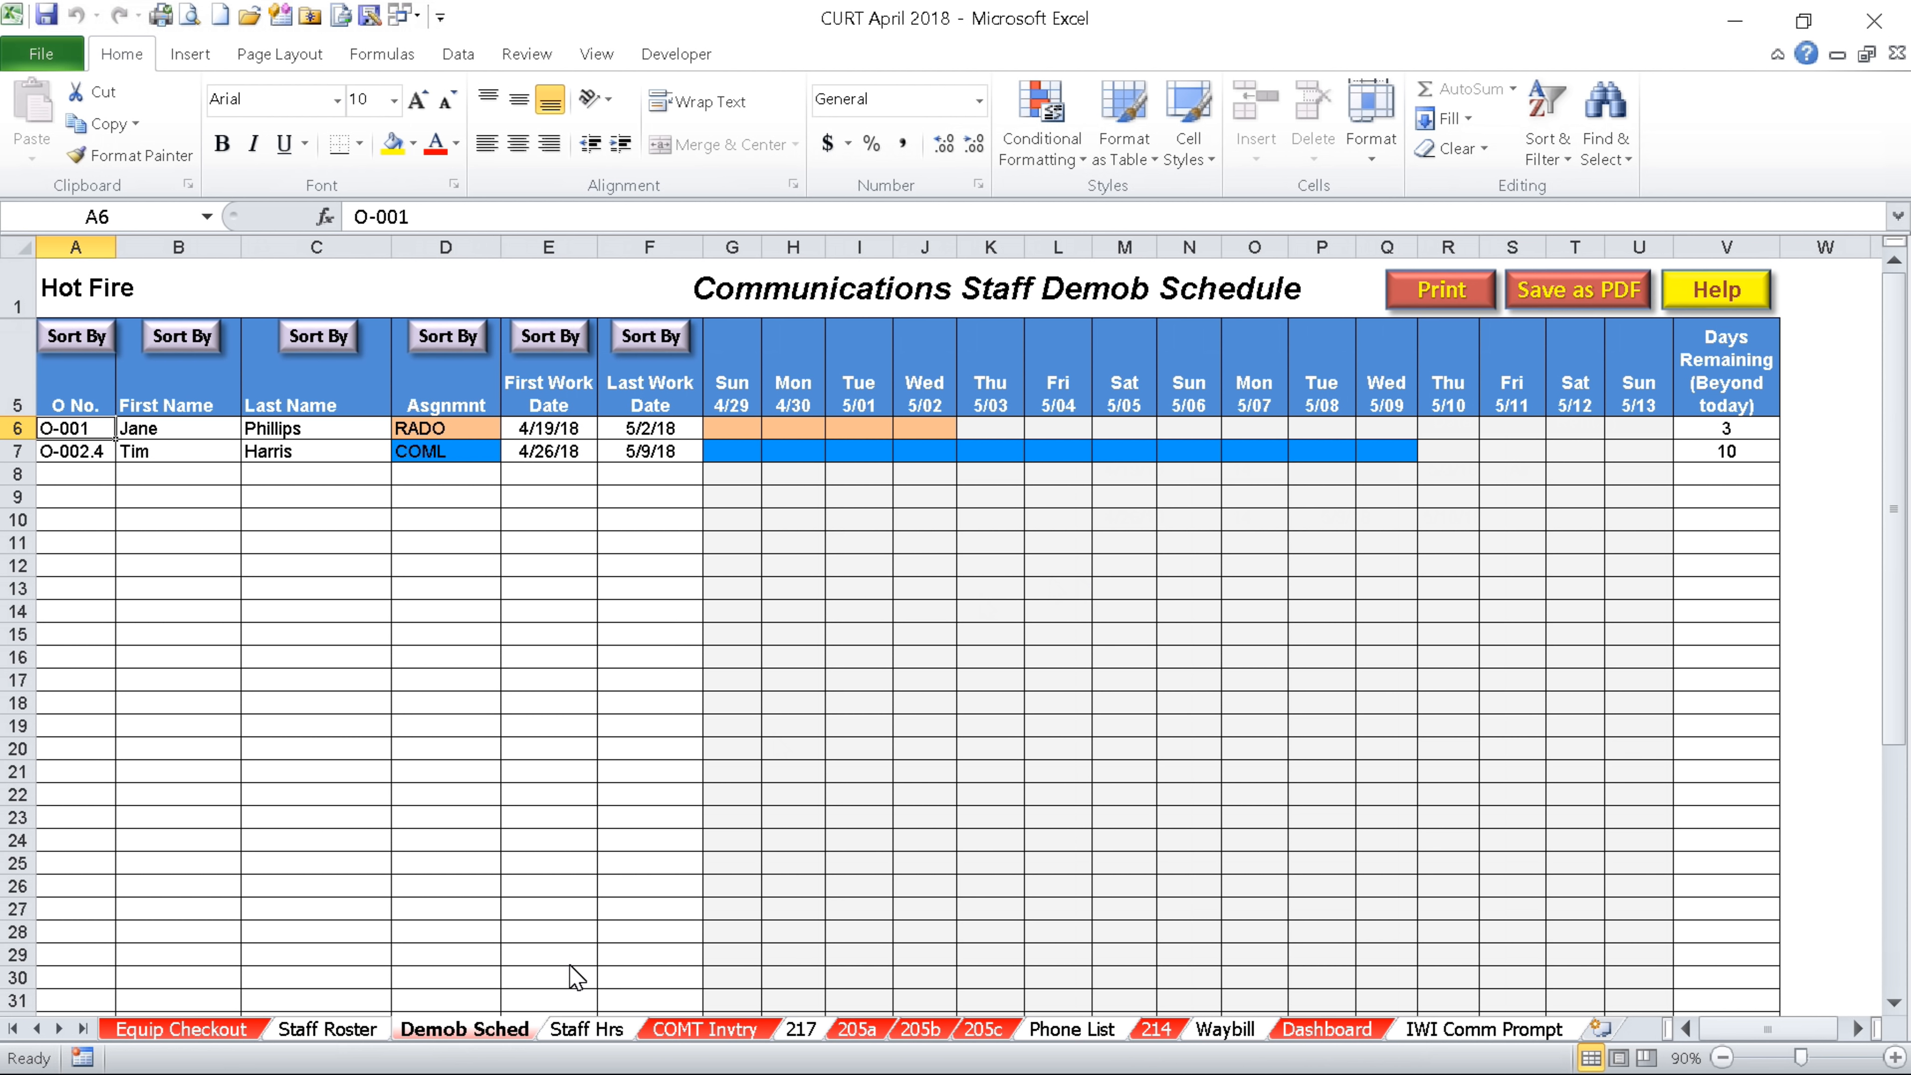
pyautogui.click(585, 1031)
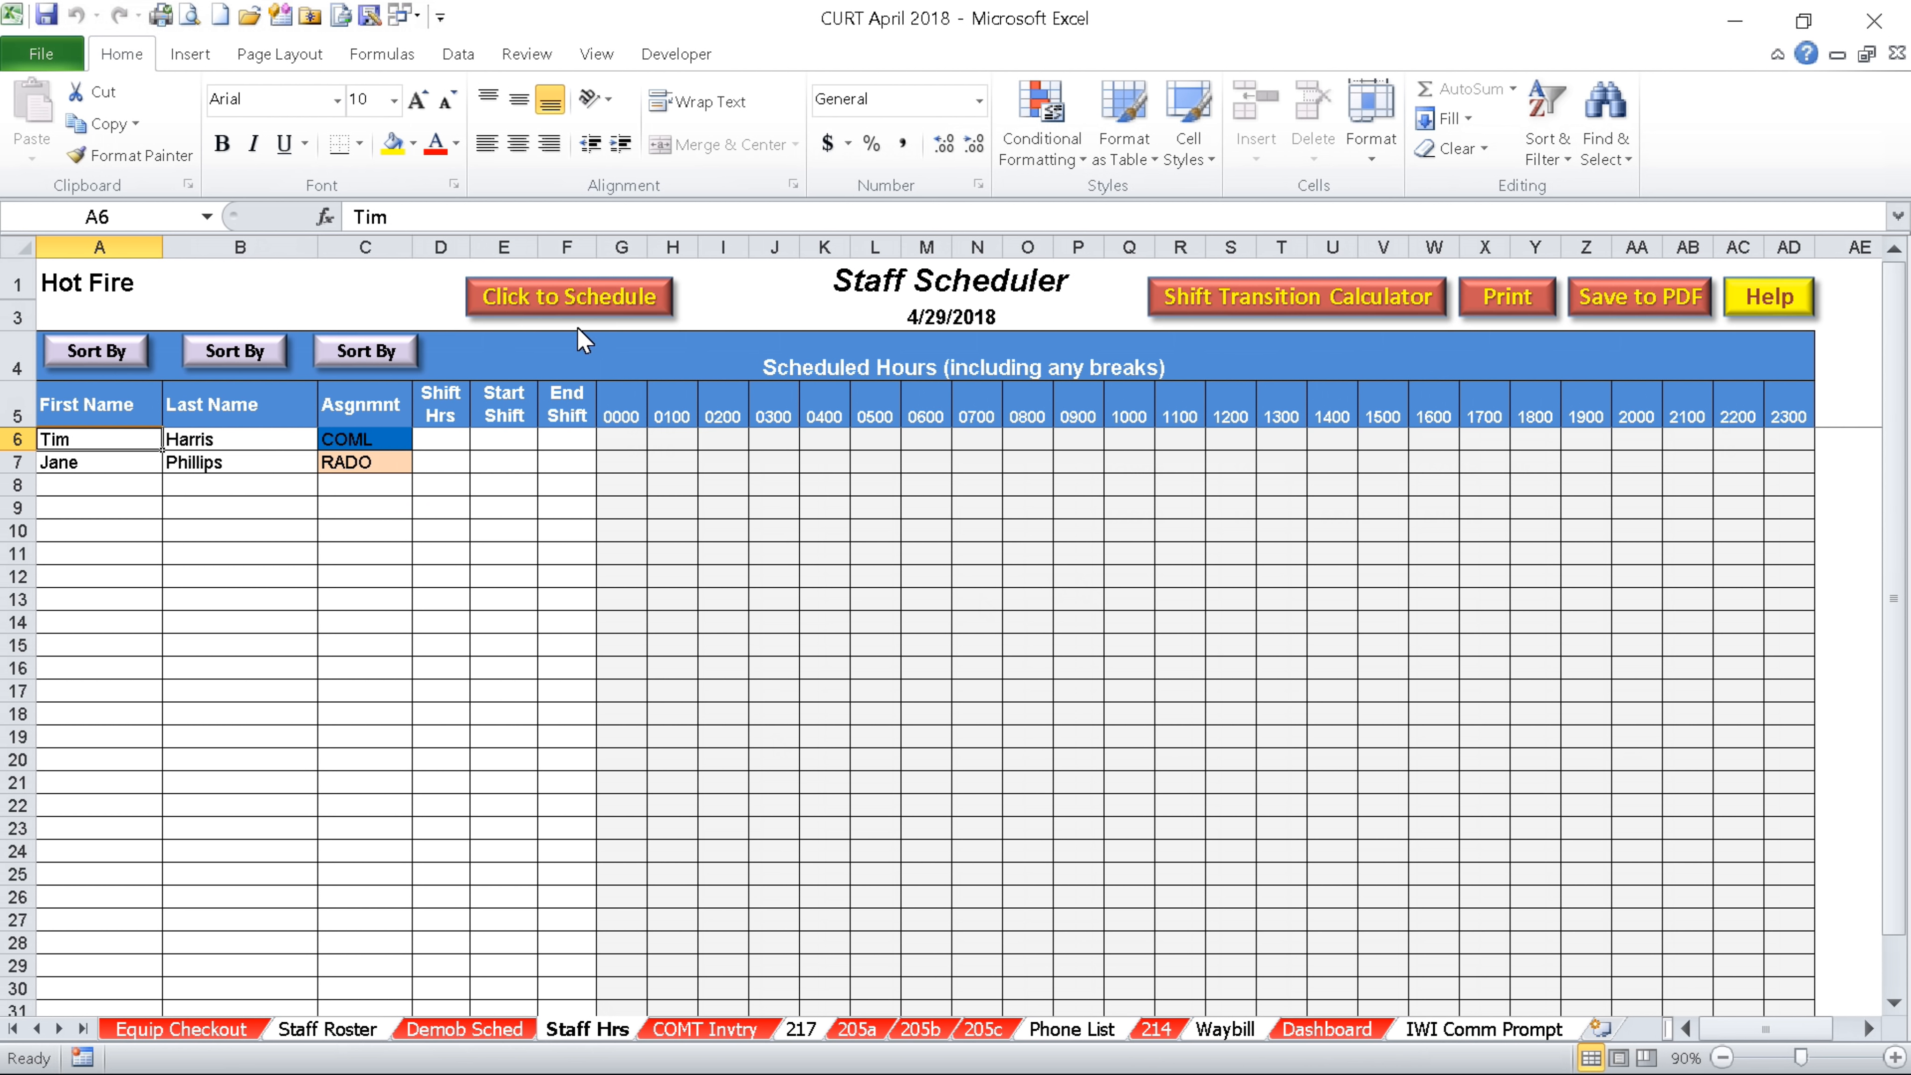
# Schedule the COML staff member a 16-hour shift starting 0530 with 1 break
pyautogui.click(576, 308)
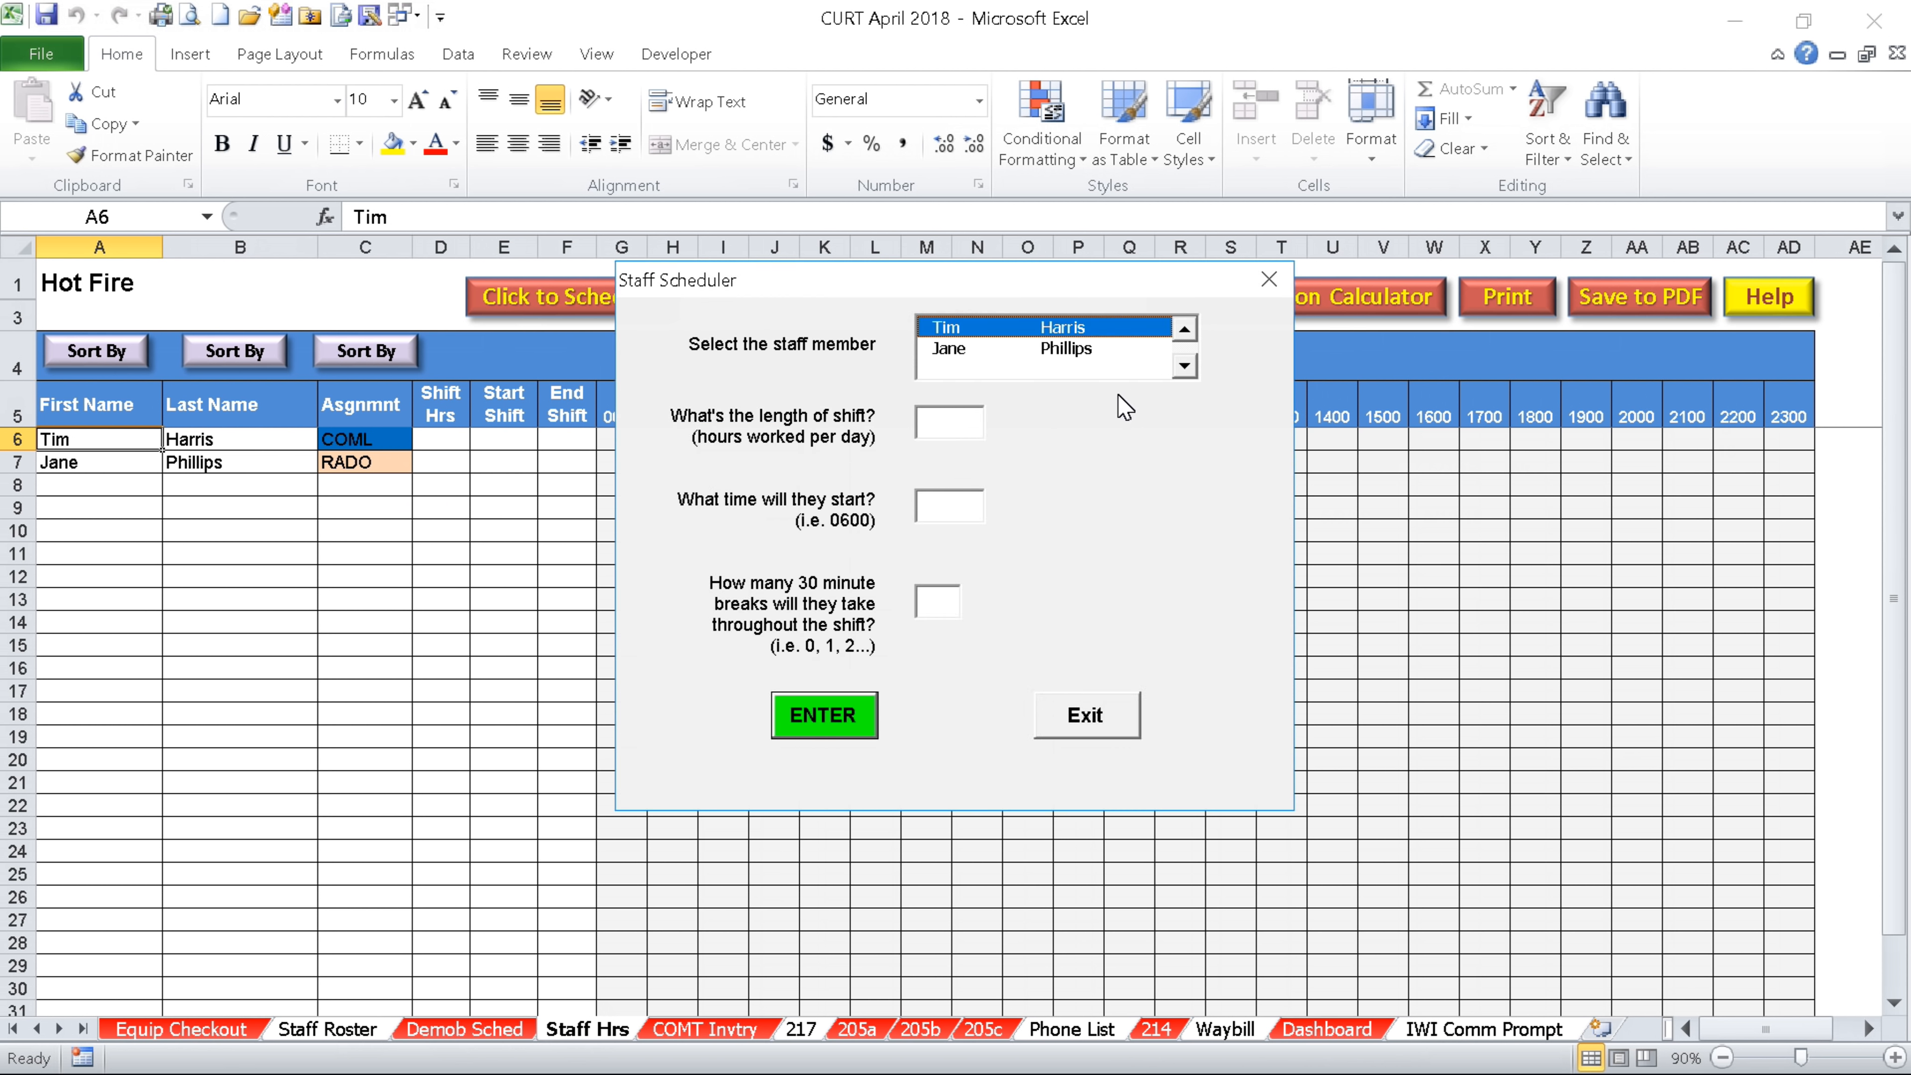
pyautogui.click(951, 440)
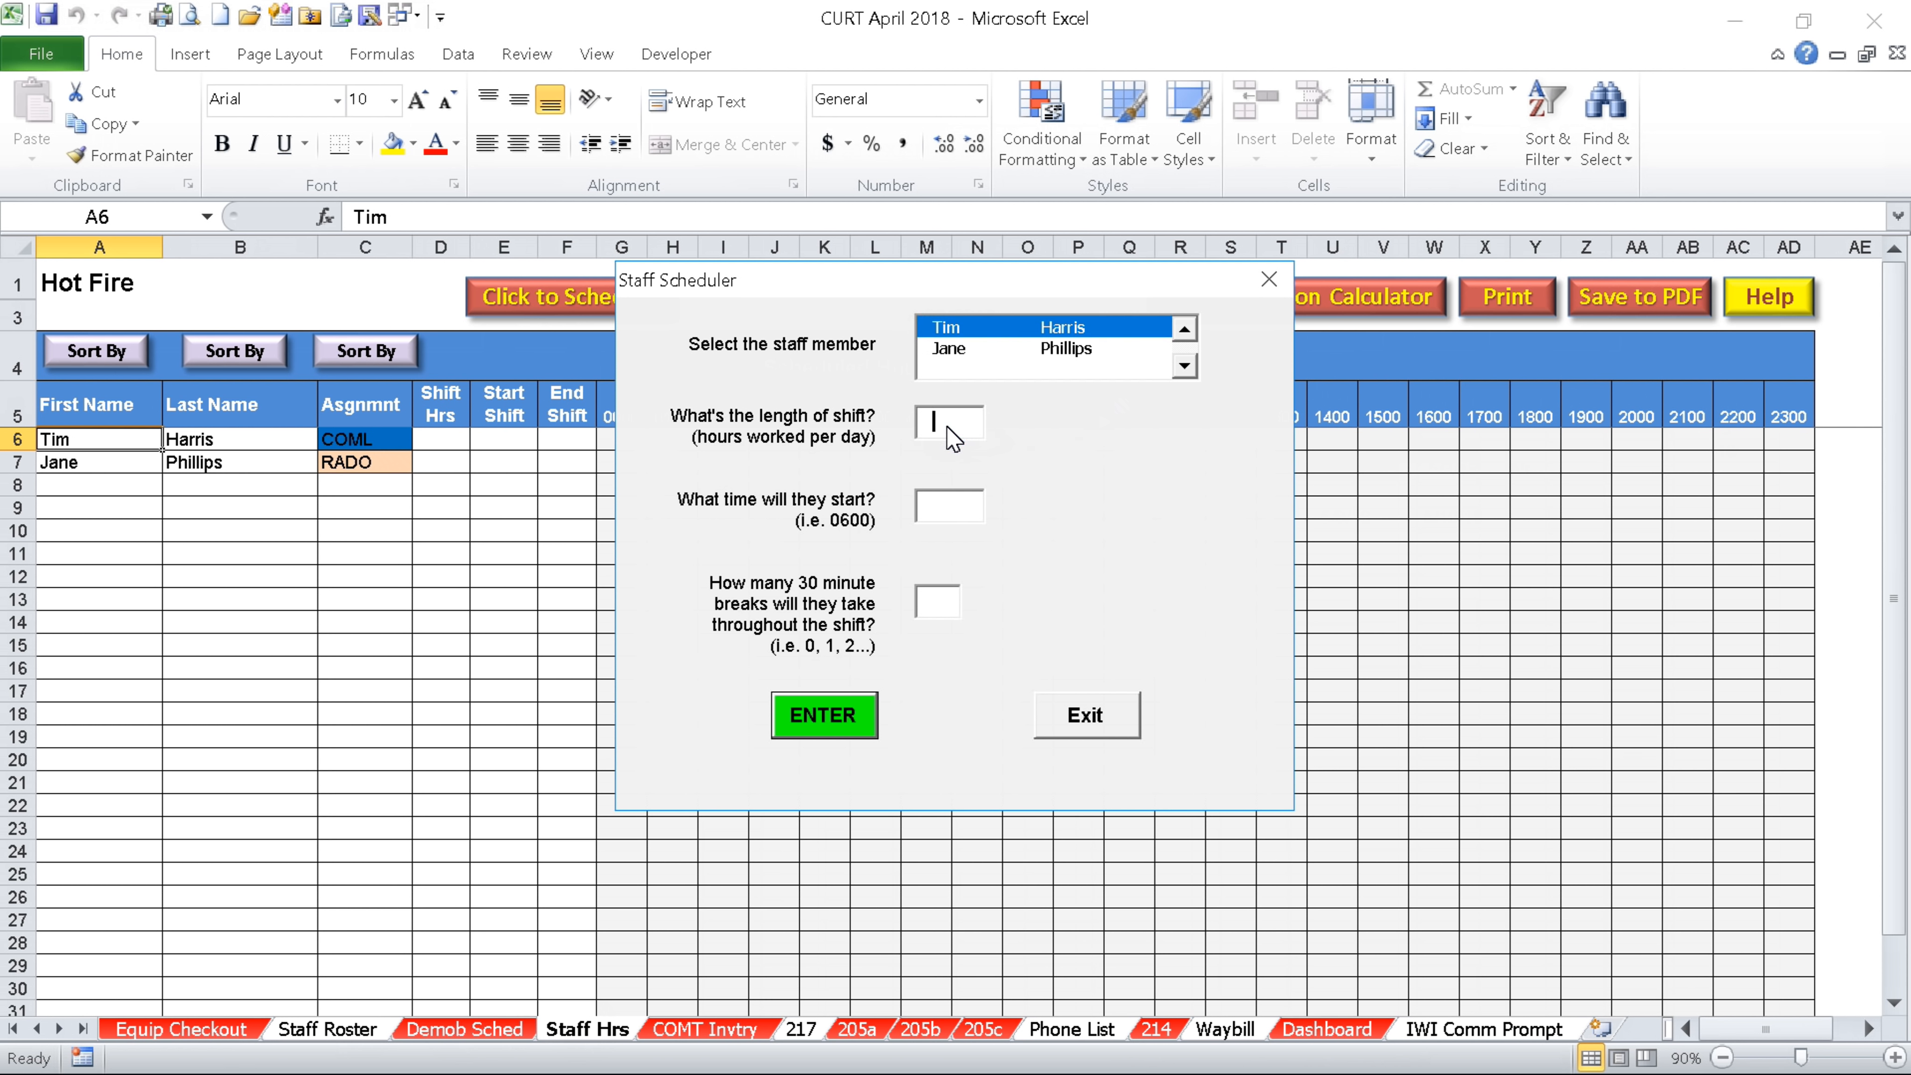
pyautogui.write('16')
pyautogui.click(960, 521)
pyautogui.write('0530')
pyautogui.click(942, 602)
pyautogui.write('1')
pyautogui.click(826, 709)
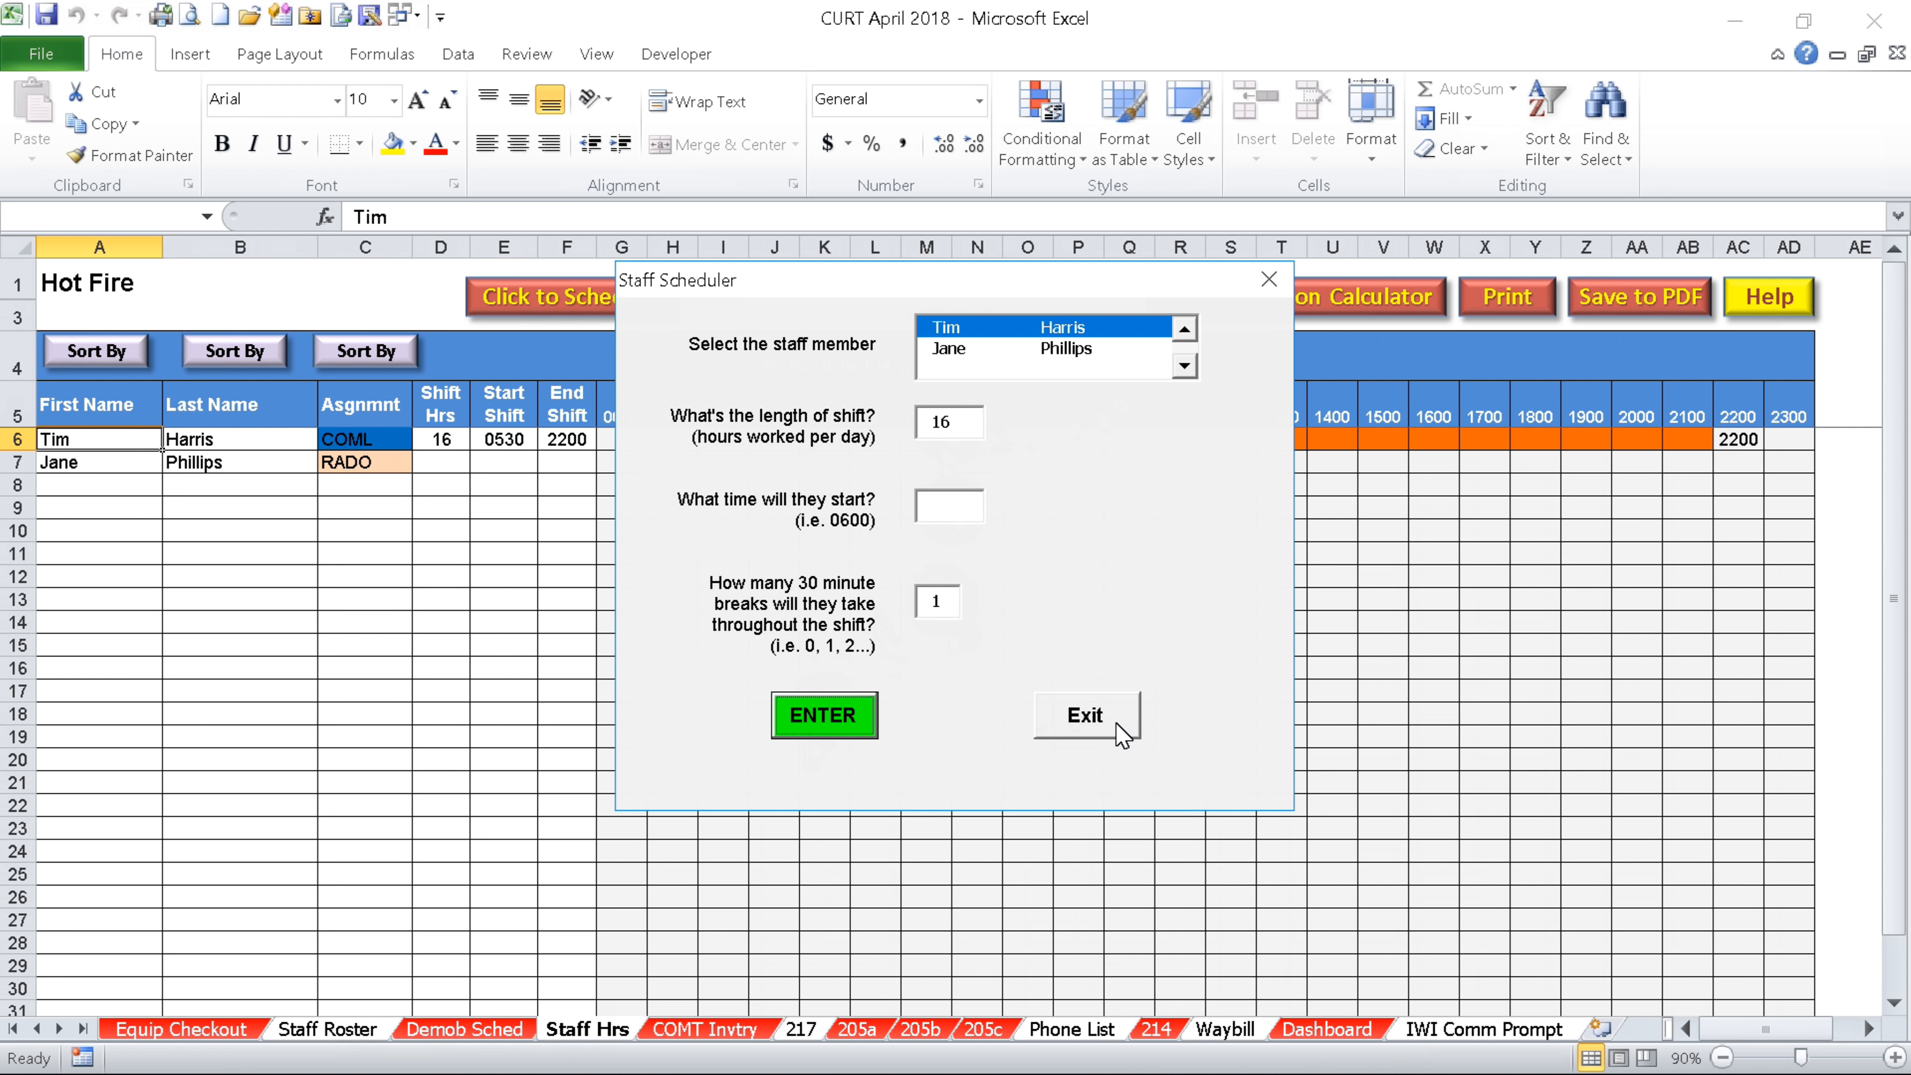
pyautogui.click(1113, 724)
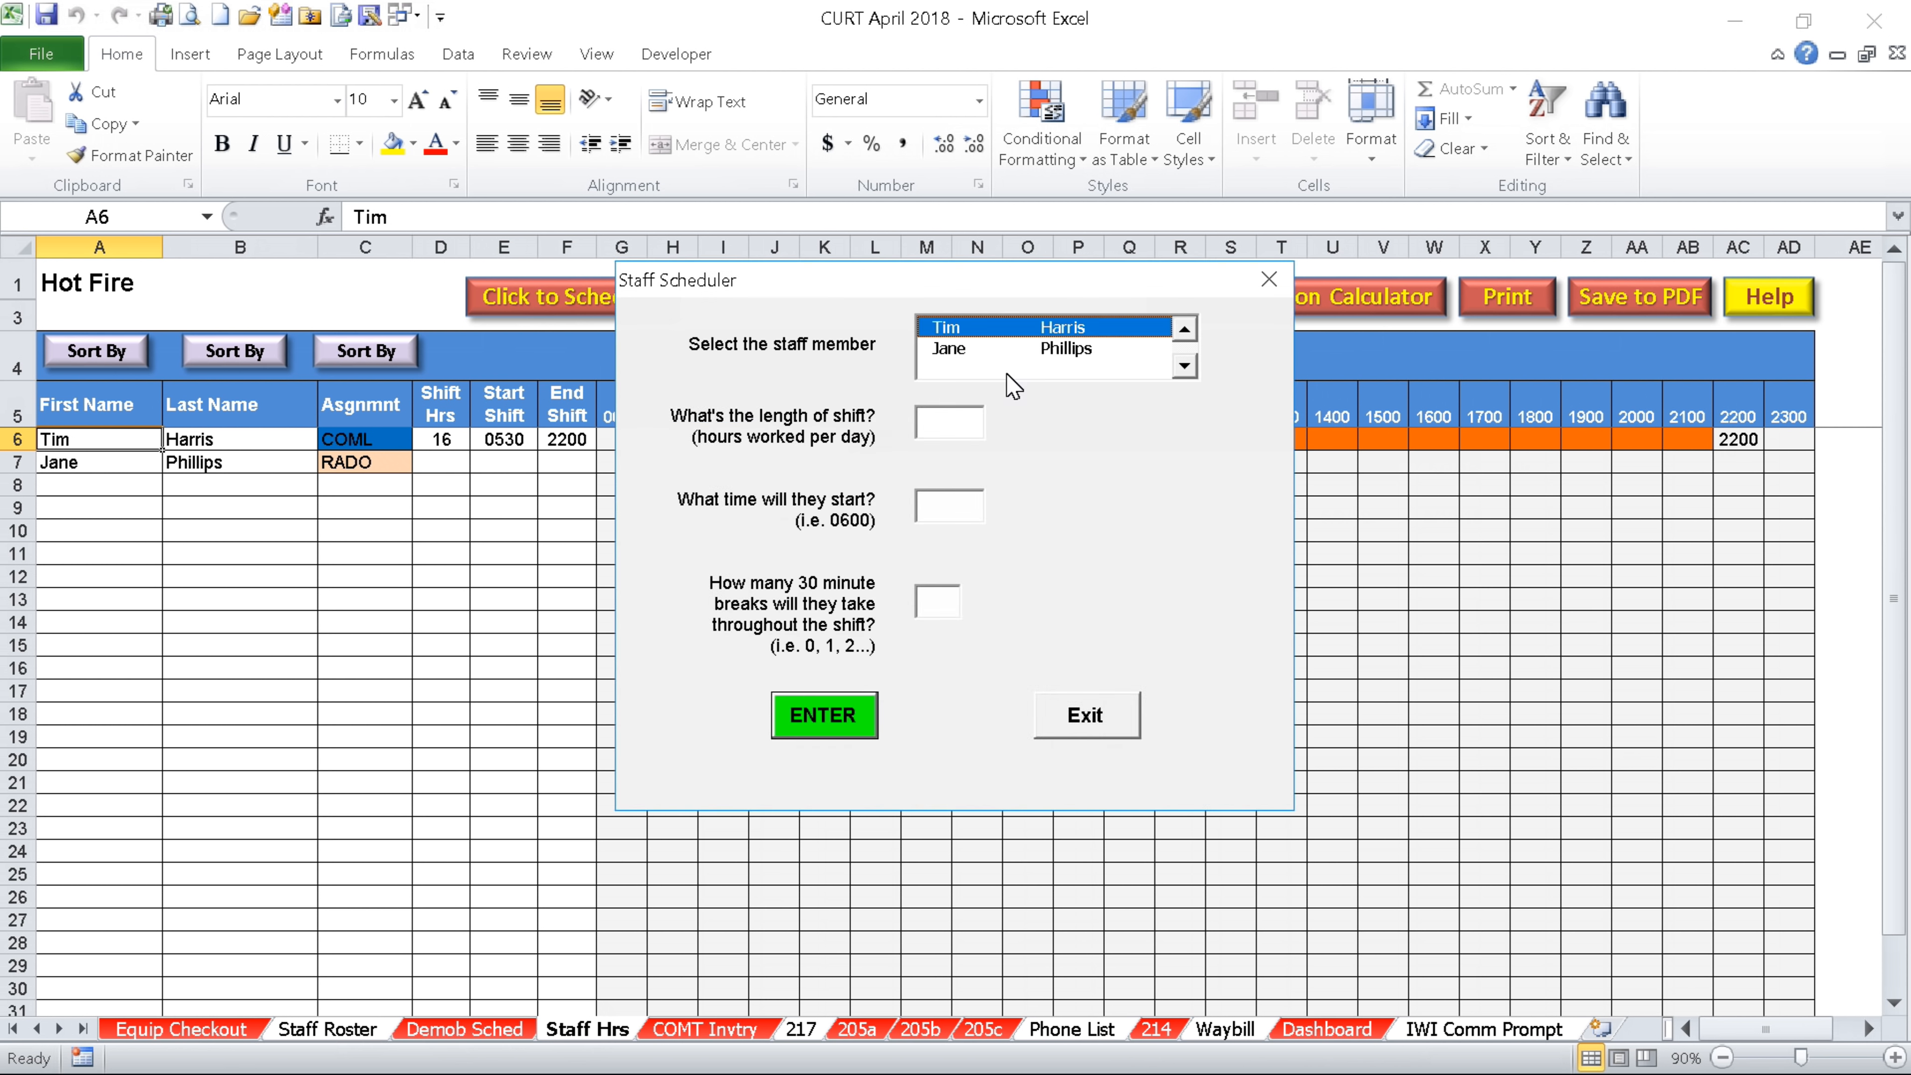
# Schedule the RADO staff member a 16-hour shift starting 0400 with 1 break
pyautogui.click(953, 348)
pyautogui.click(950, 421)
pyautogui.write('16')
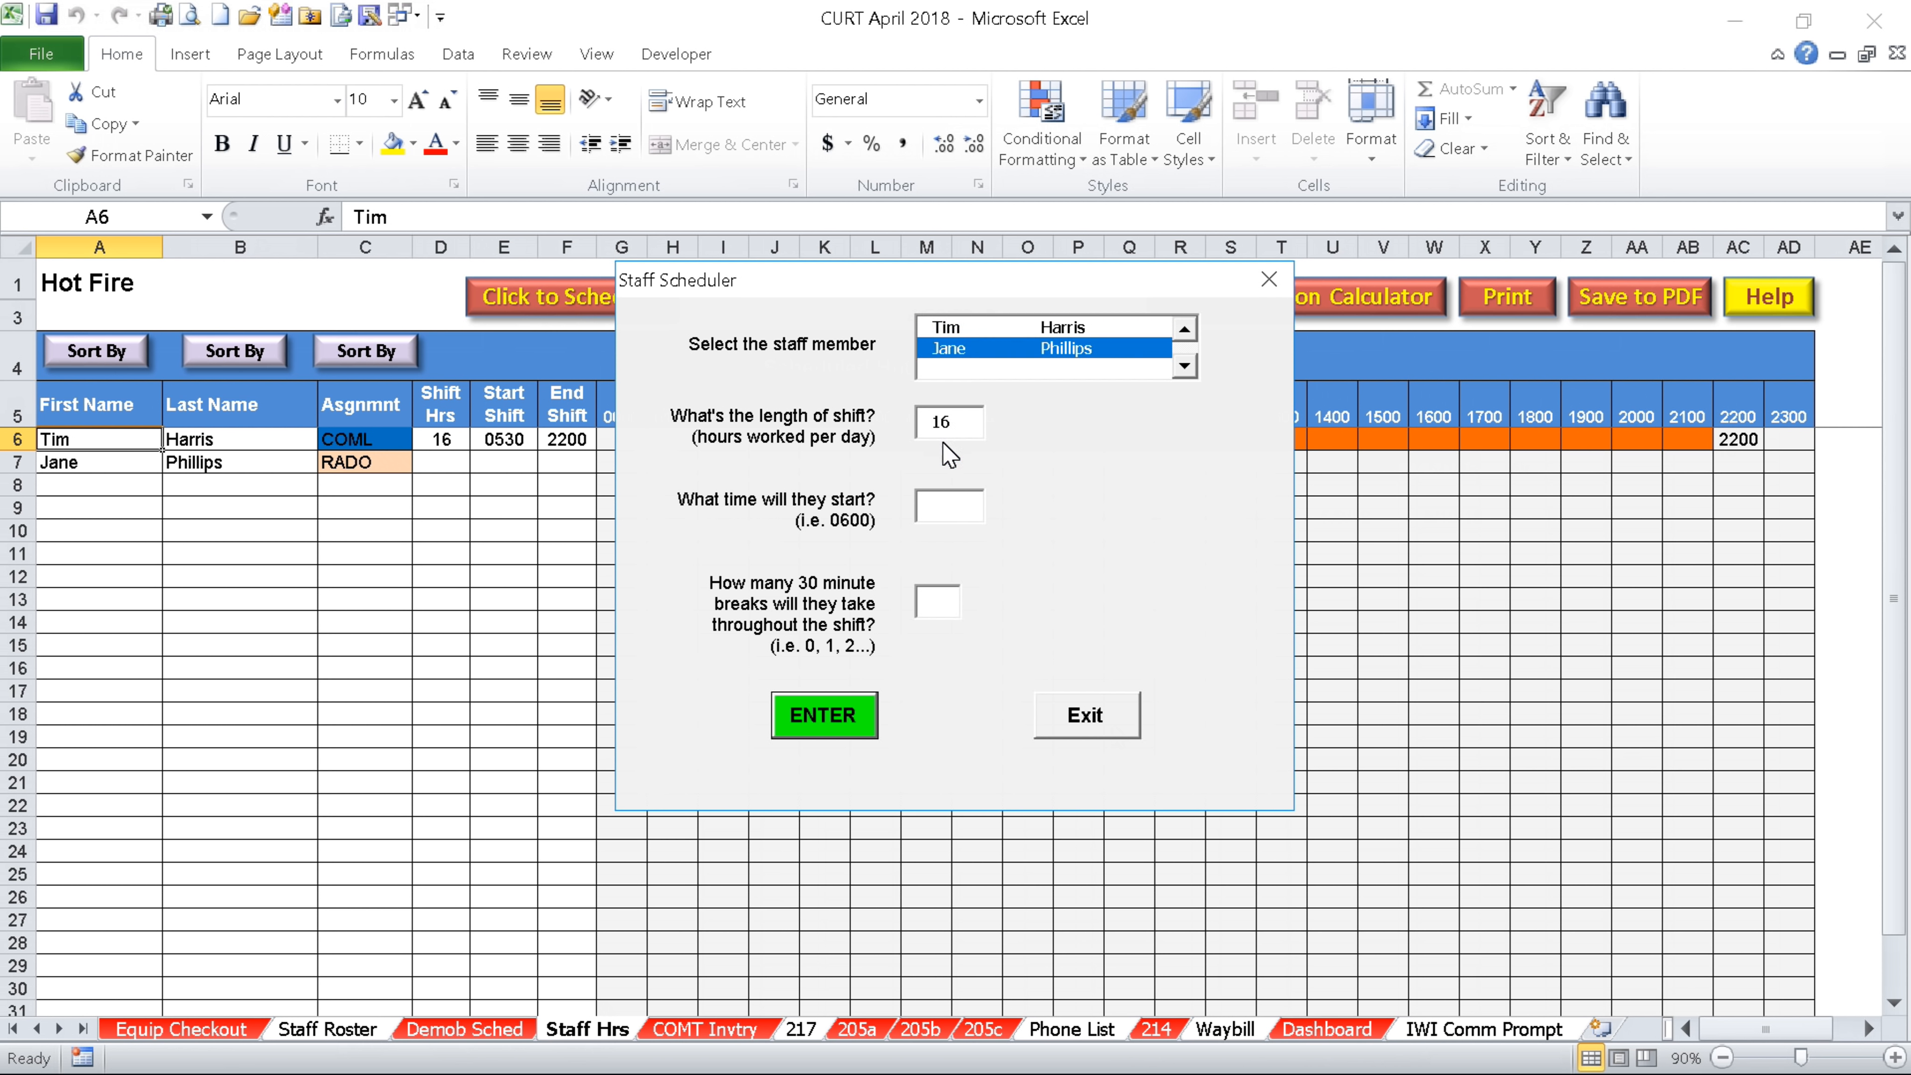
pyautogui.click(949, 505)
pyautogui.write('0400')
pyautogui.click(945, 602)
pyautogui.write('1')
pyautogui.click(865, 719)
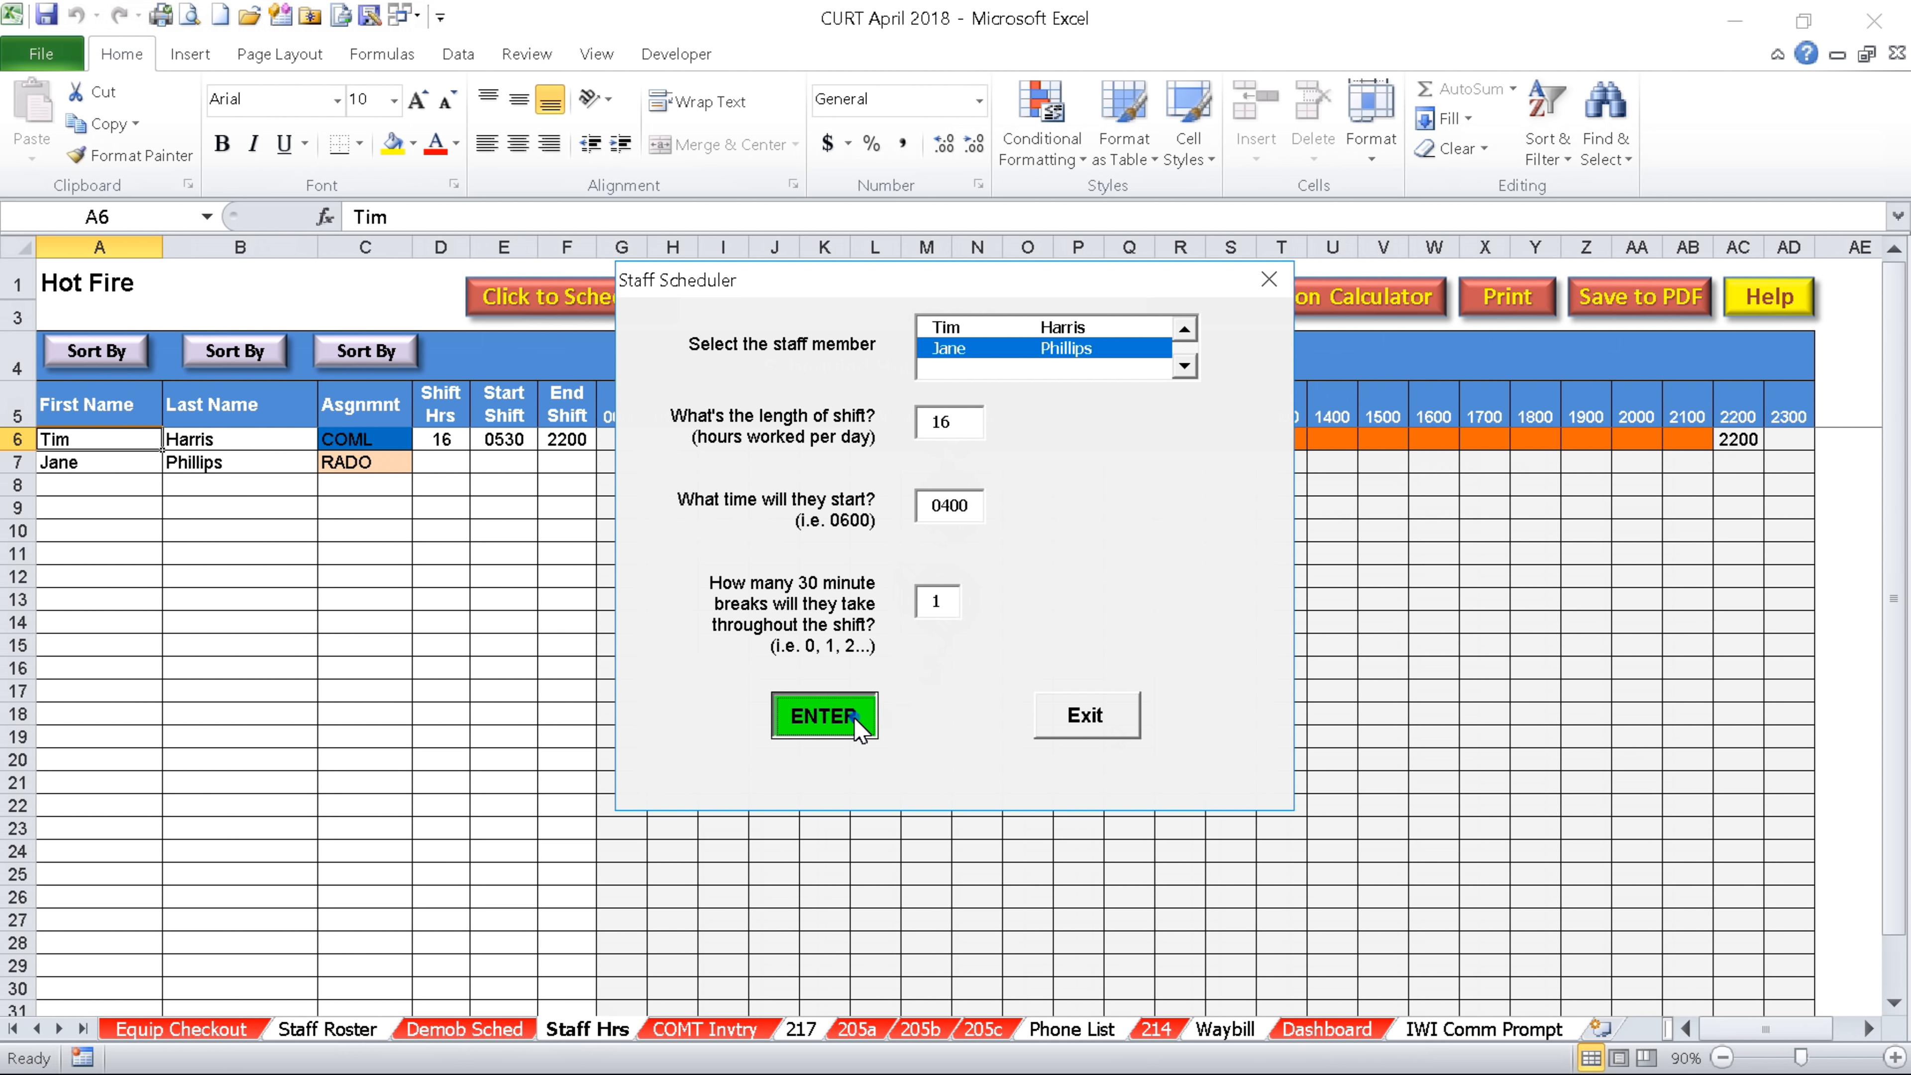
pyautogui.click(1086, 719)
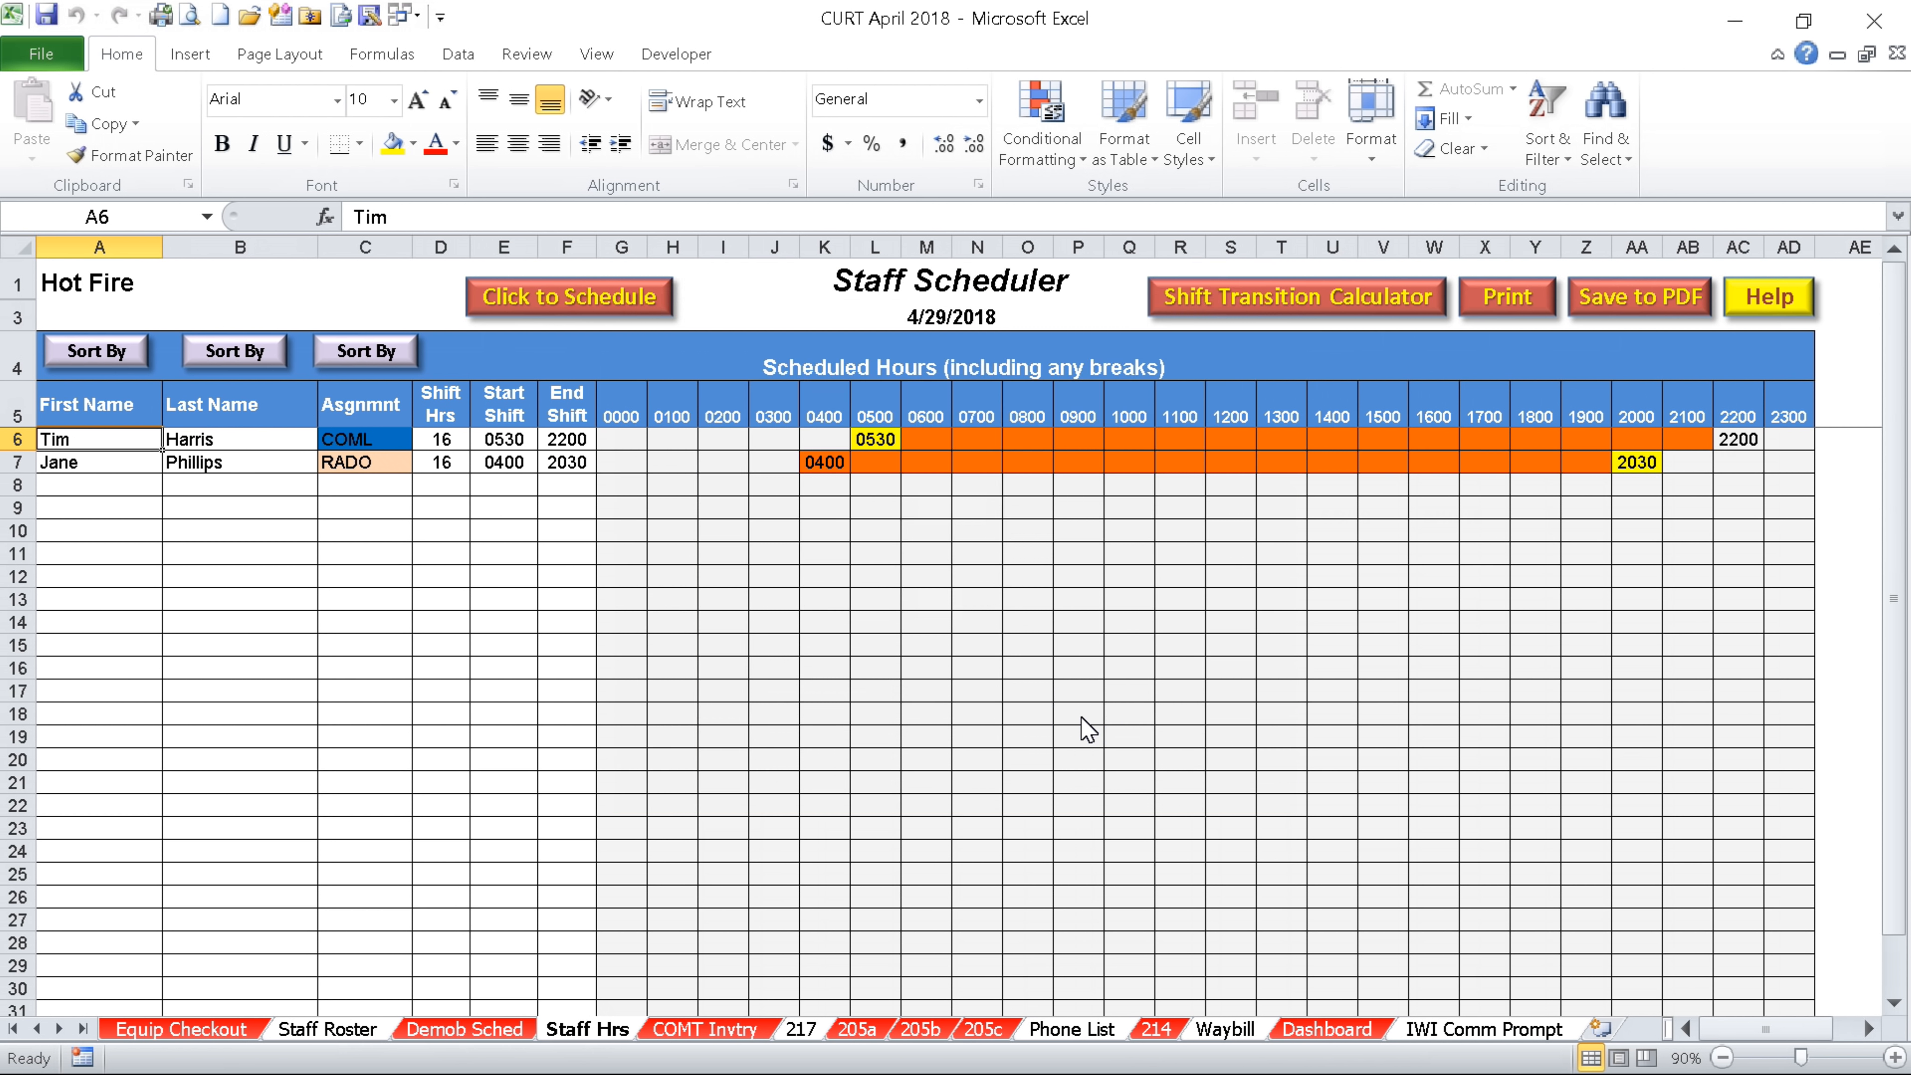
# Run the Shift Transition Calculator for a 0800 start, 7 CTR hours and 0 breaks, getting 18:30
pyautogui.click(1333, 305)
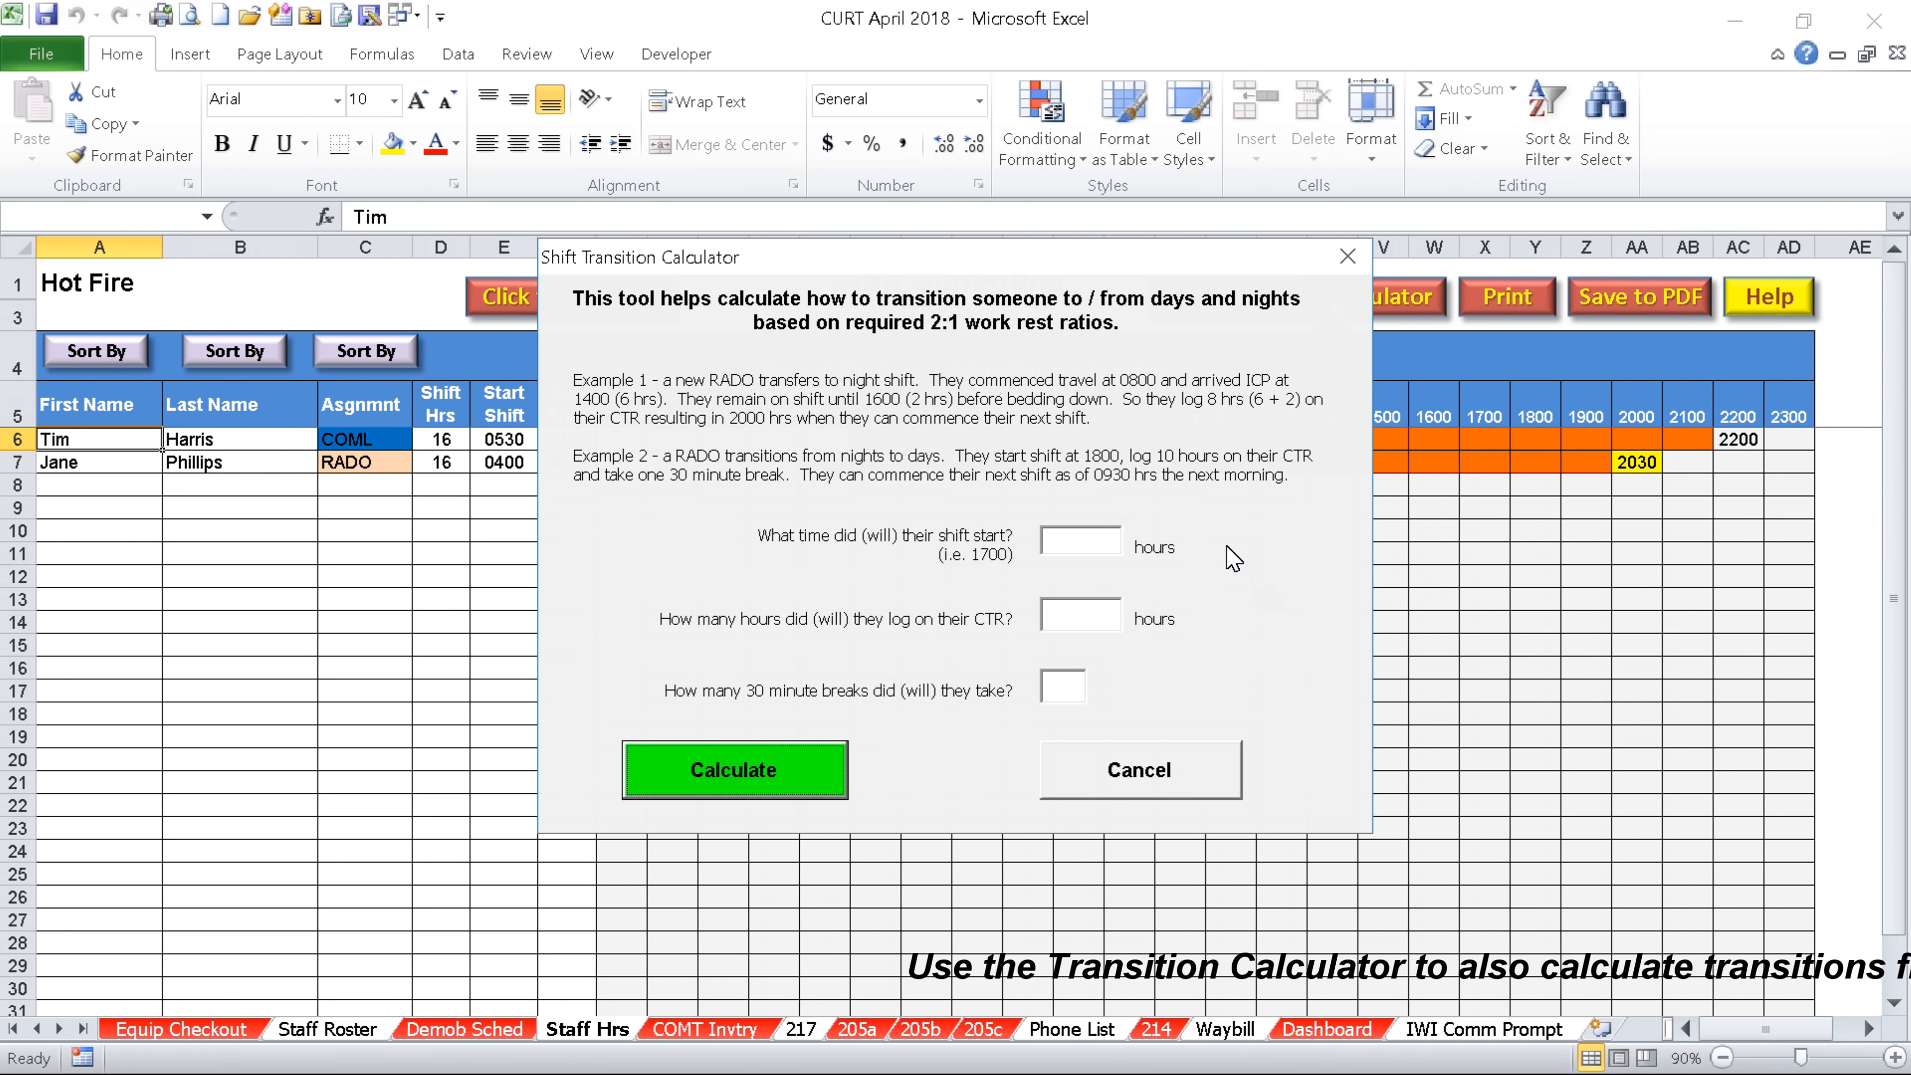
pyautogui.click(1090, 537)
pyautogui.write('0800')
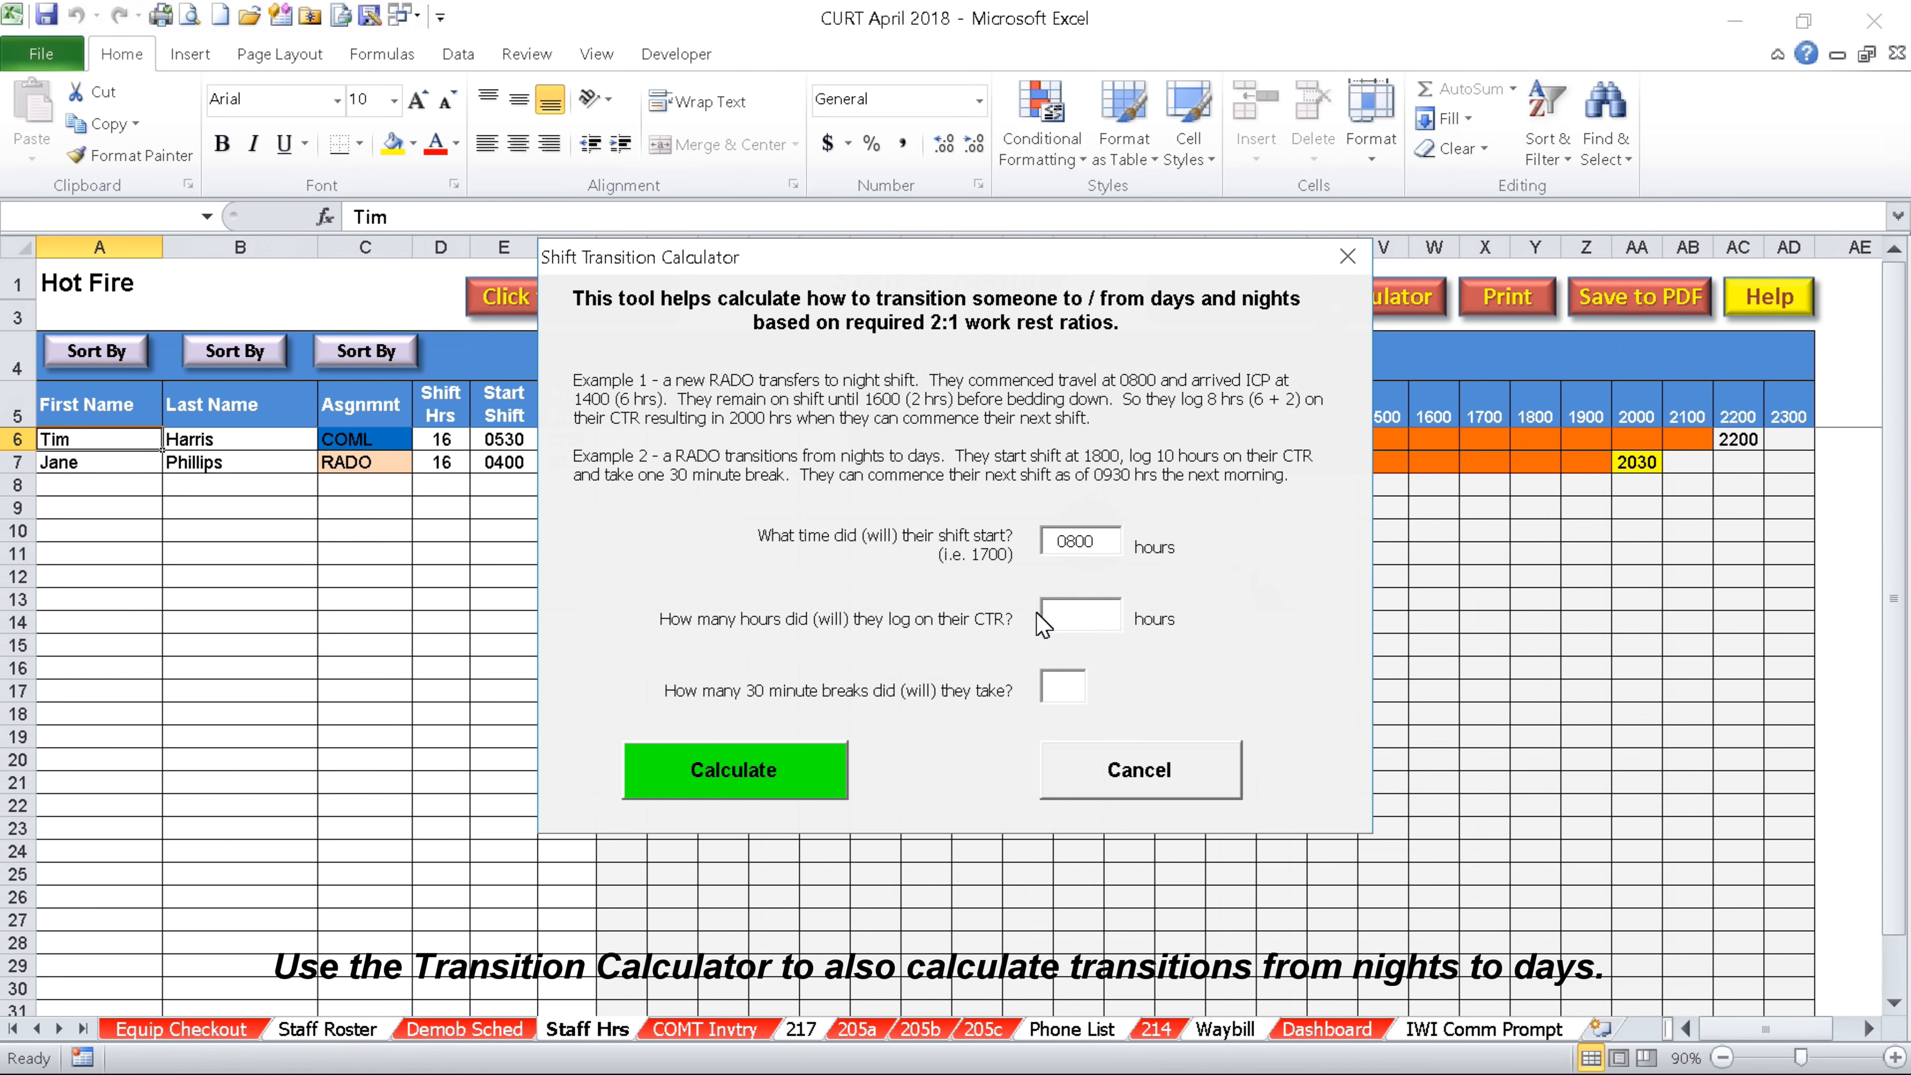
pyautogui.click(1085, 626)
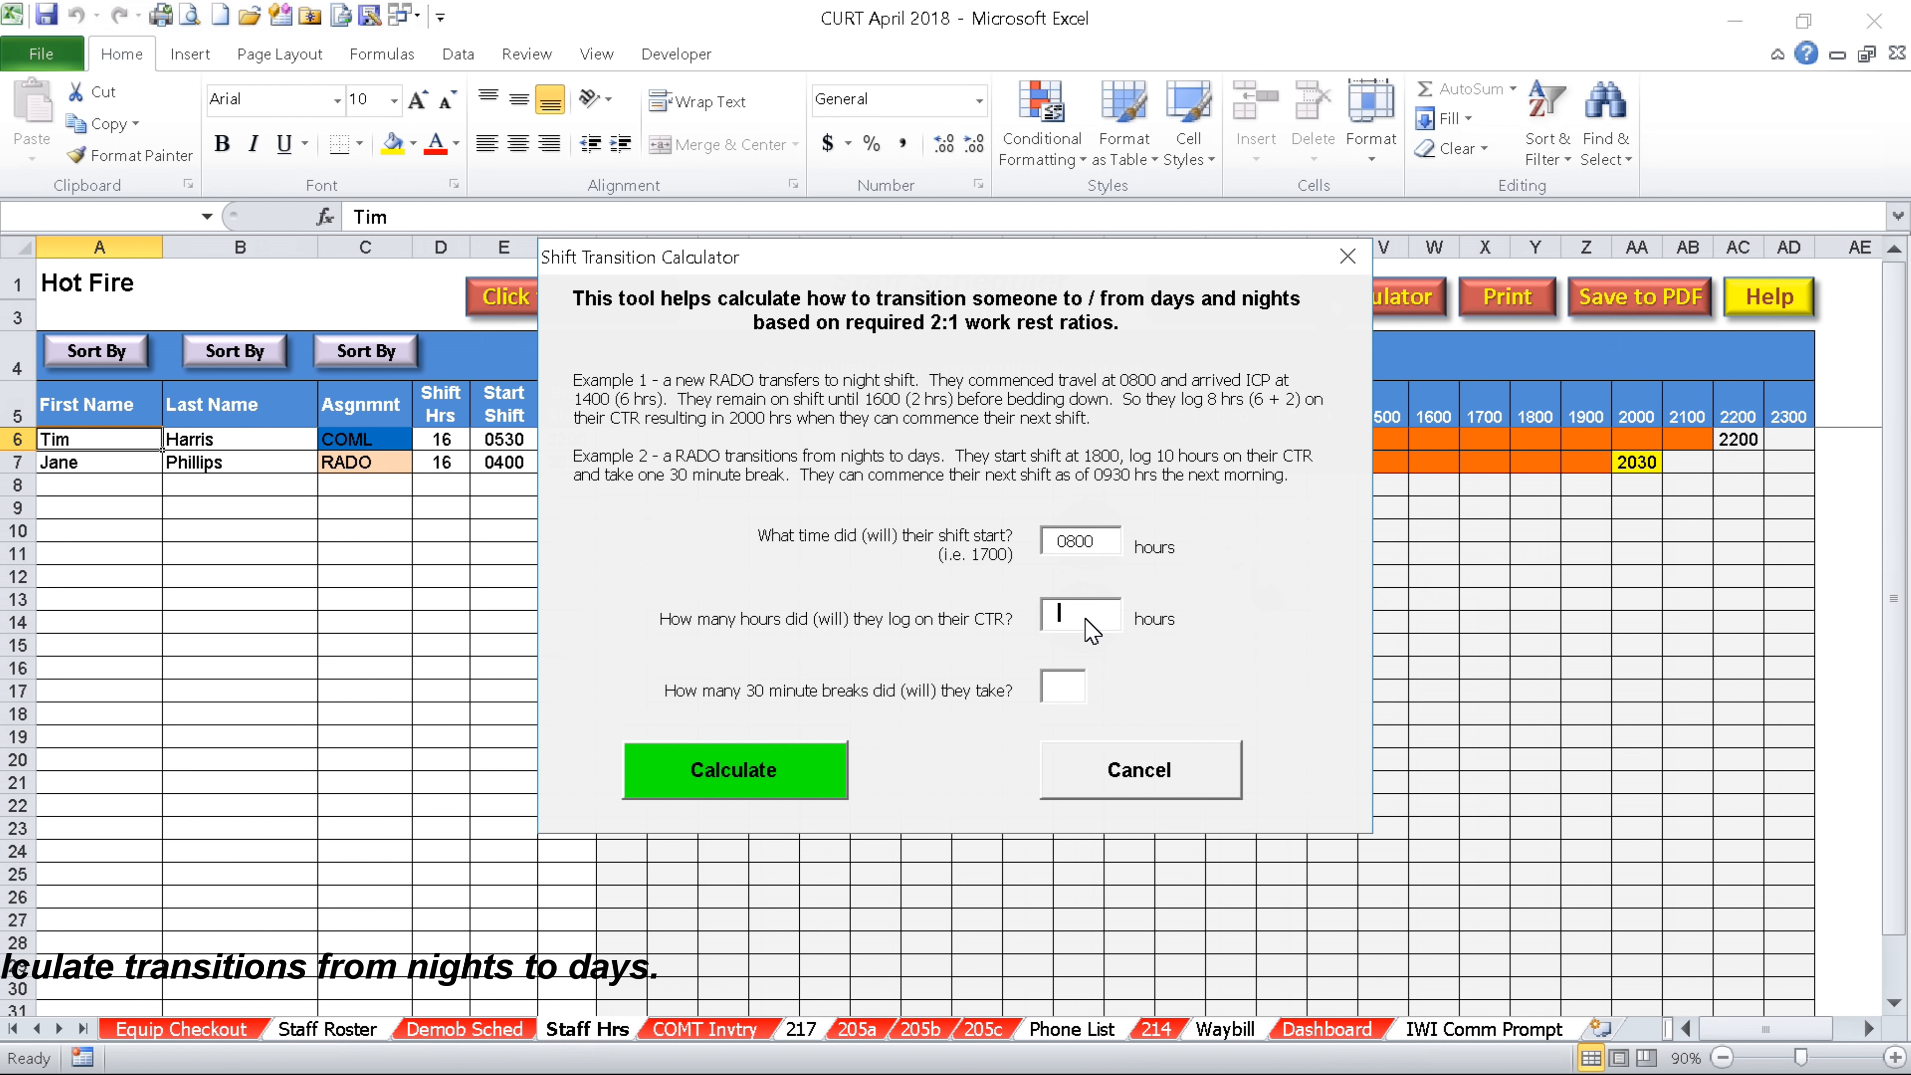
pyautogui.write('7')
pyautogui.click(1068, 685)
pyautogui.write('0')
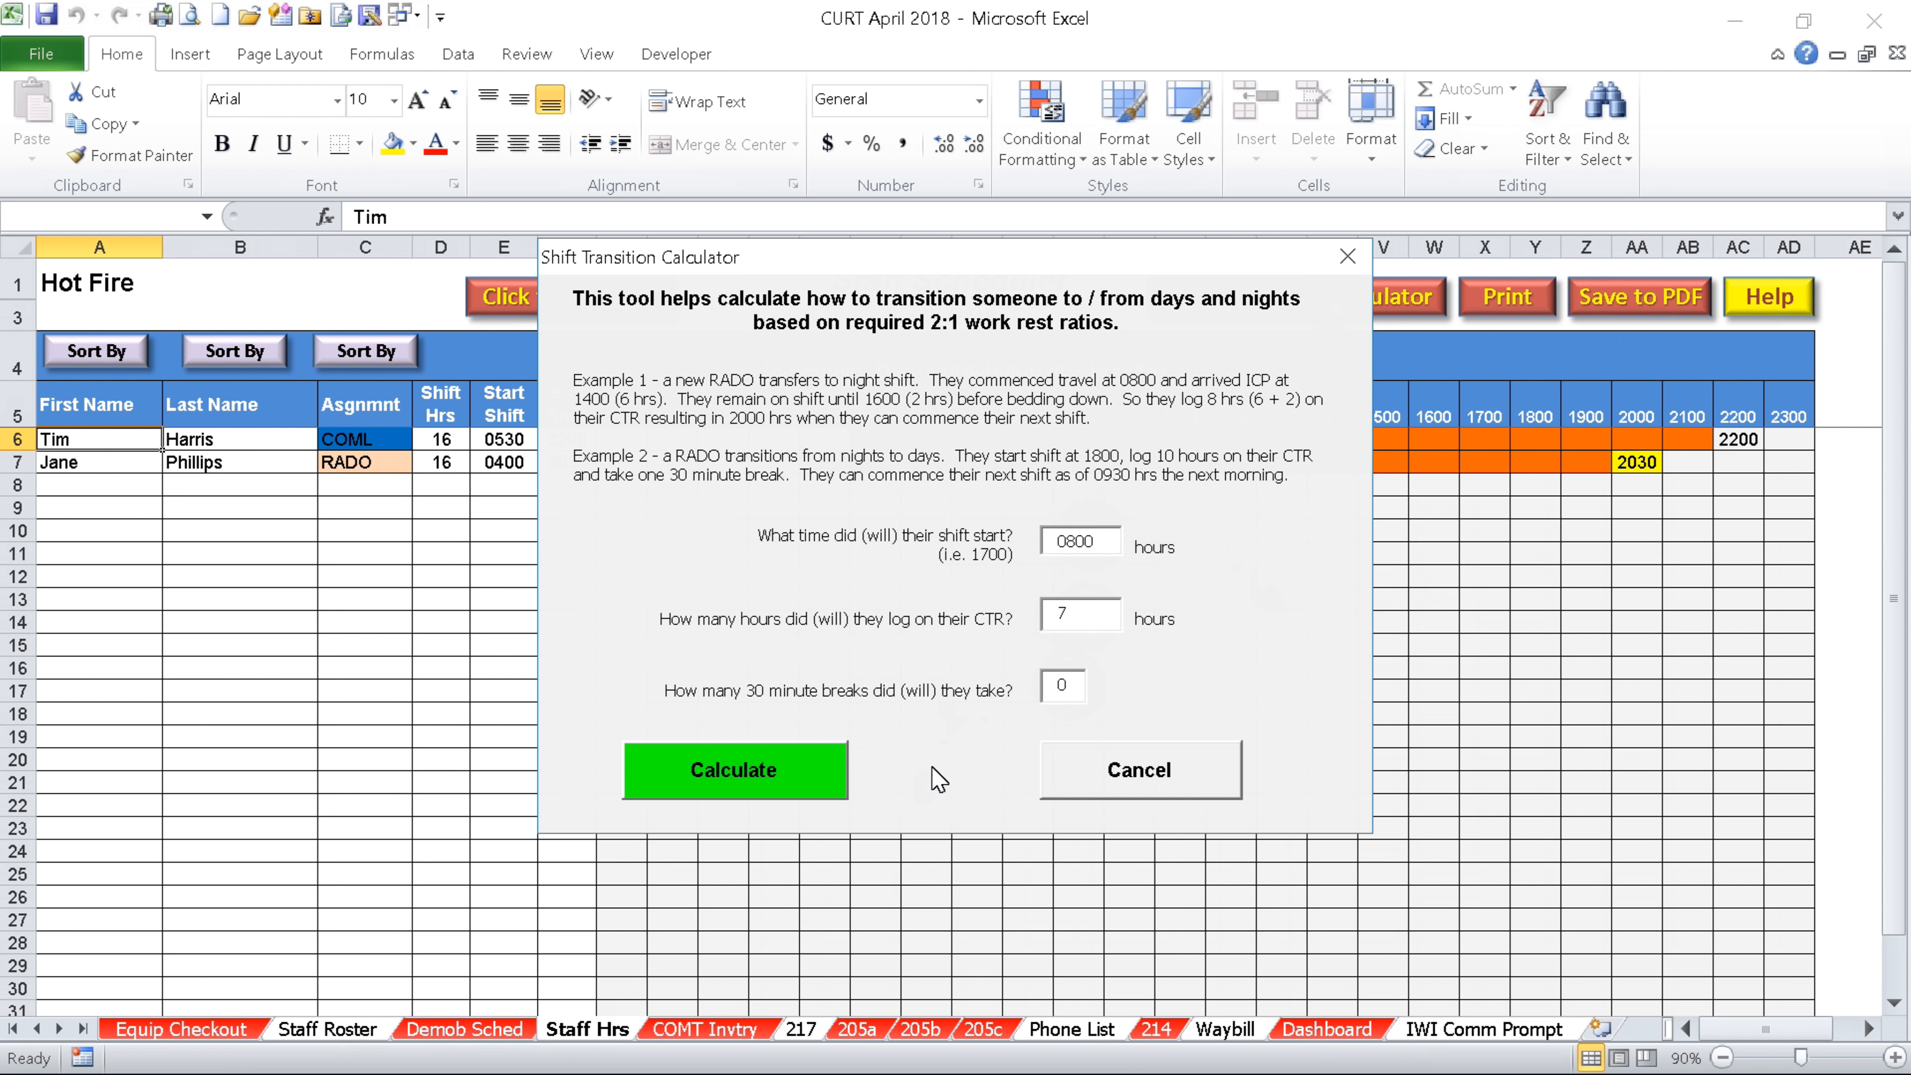
pyautogui.click(782, 772)
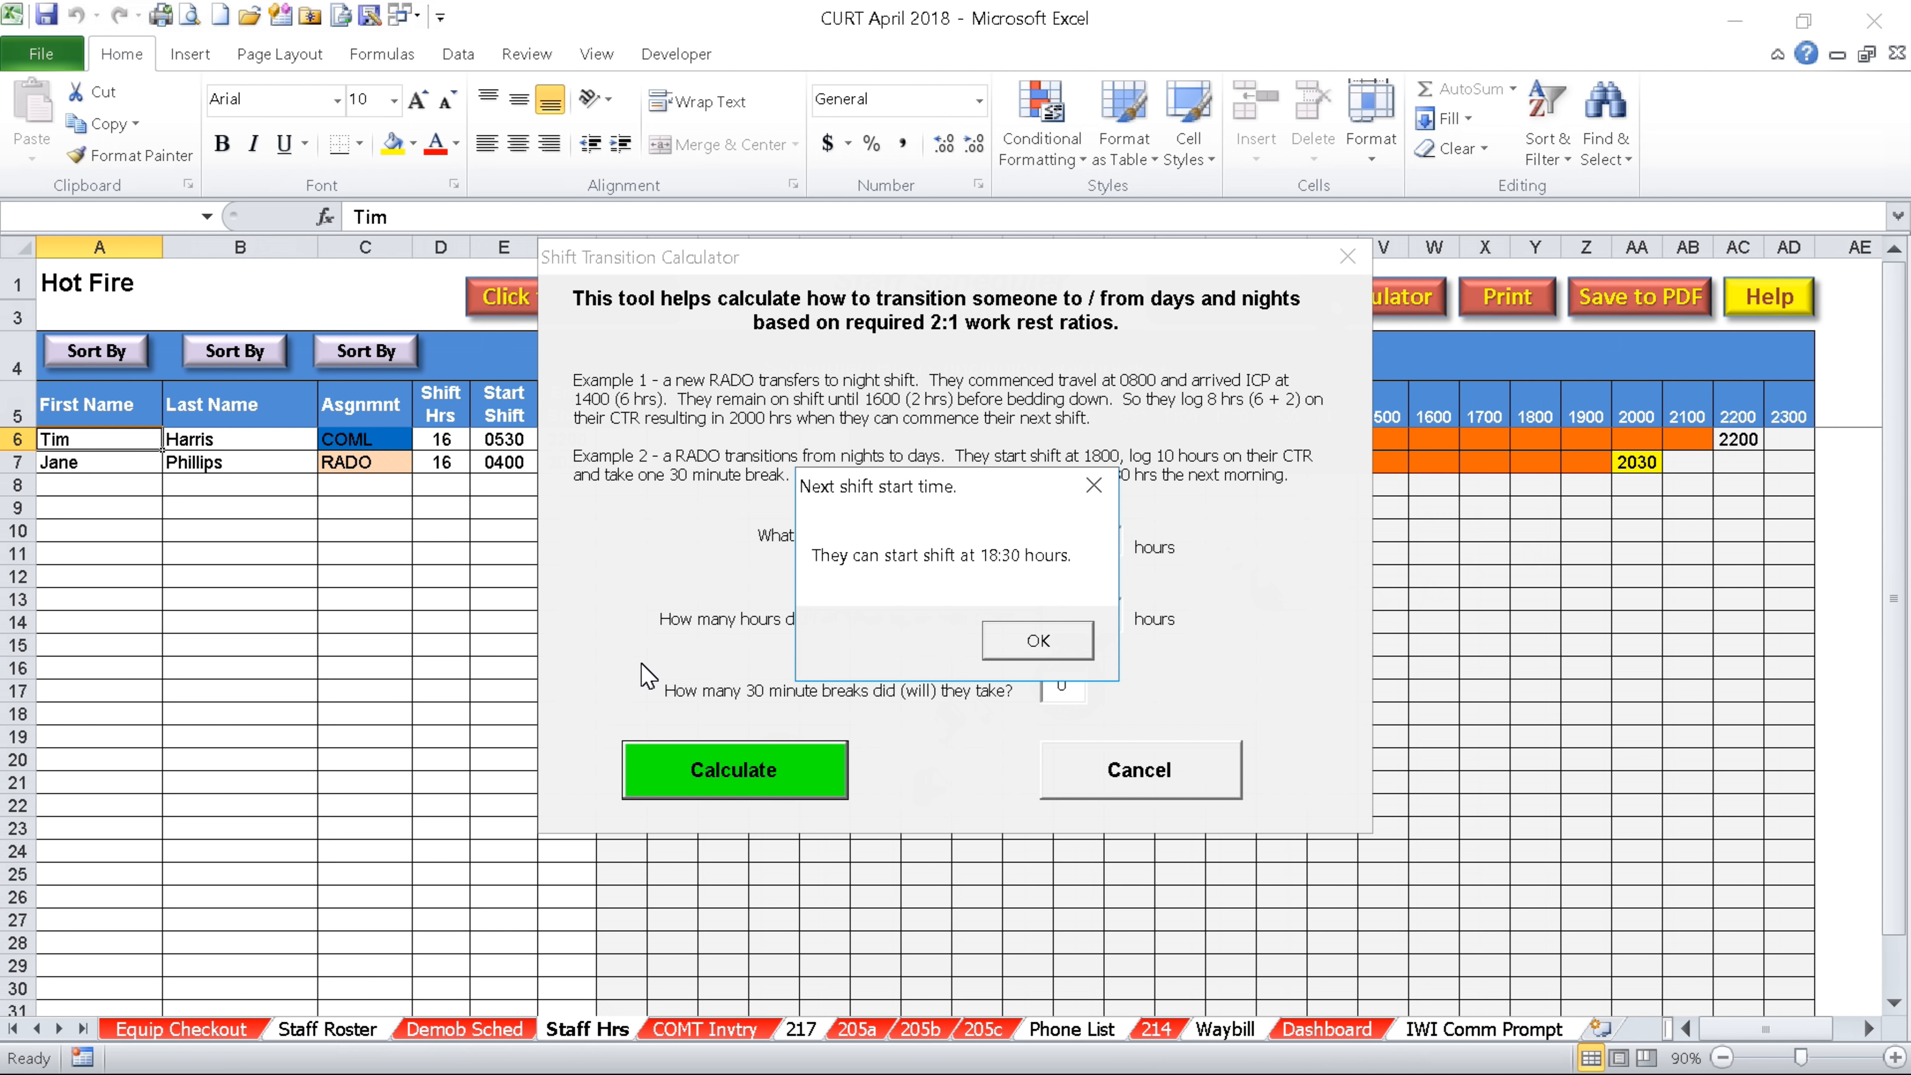
pyautogui.press('Return')
pyautogui.click(681, 1032)
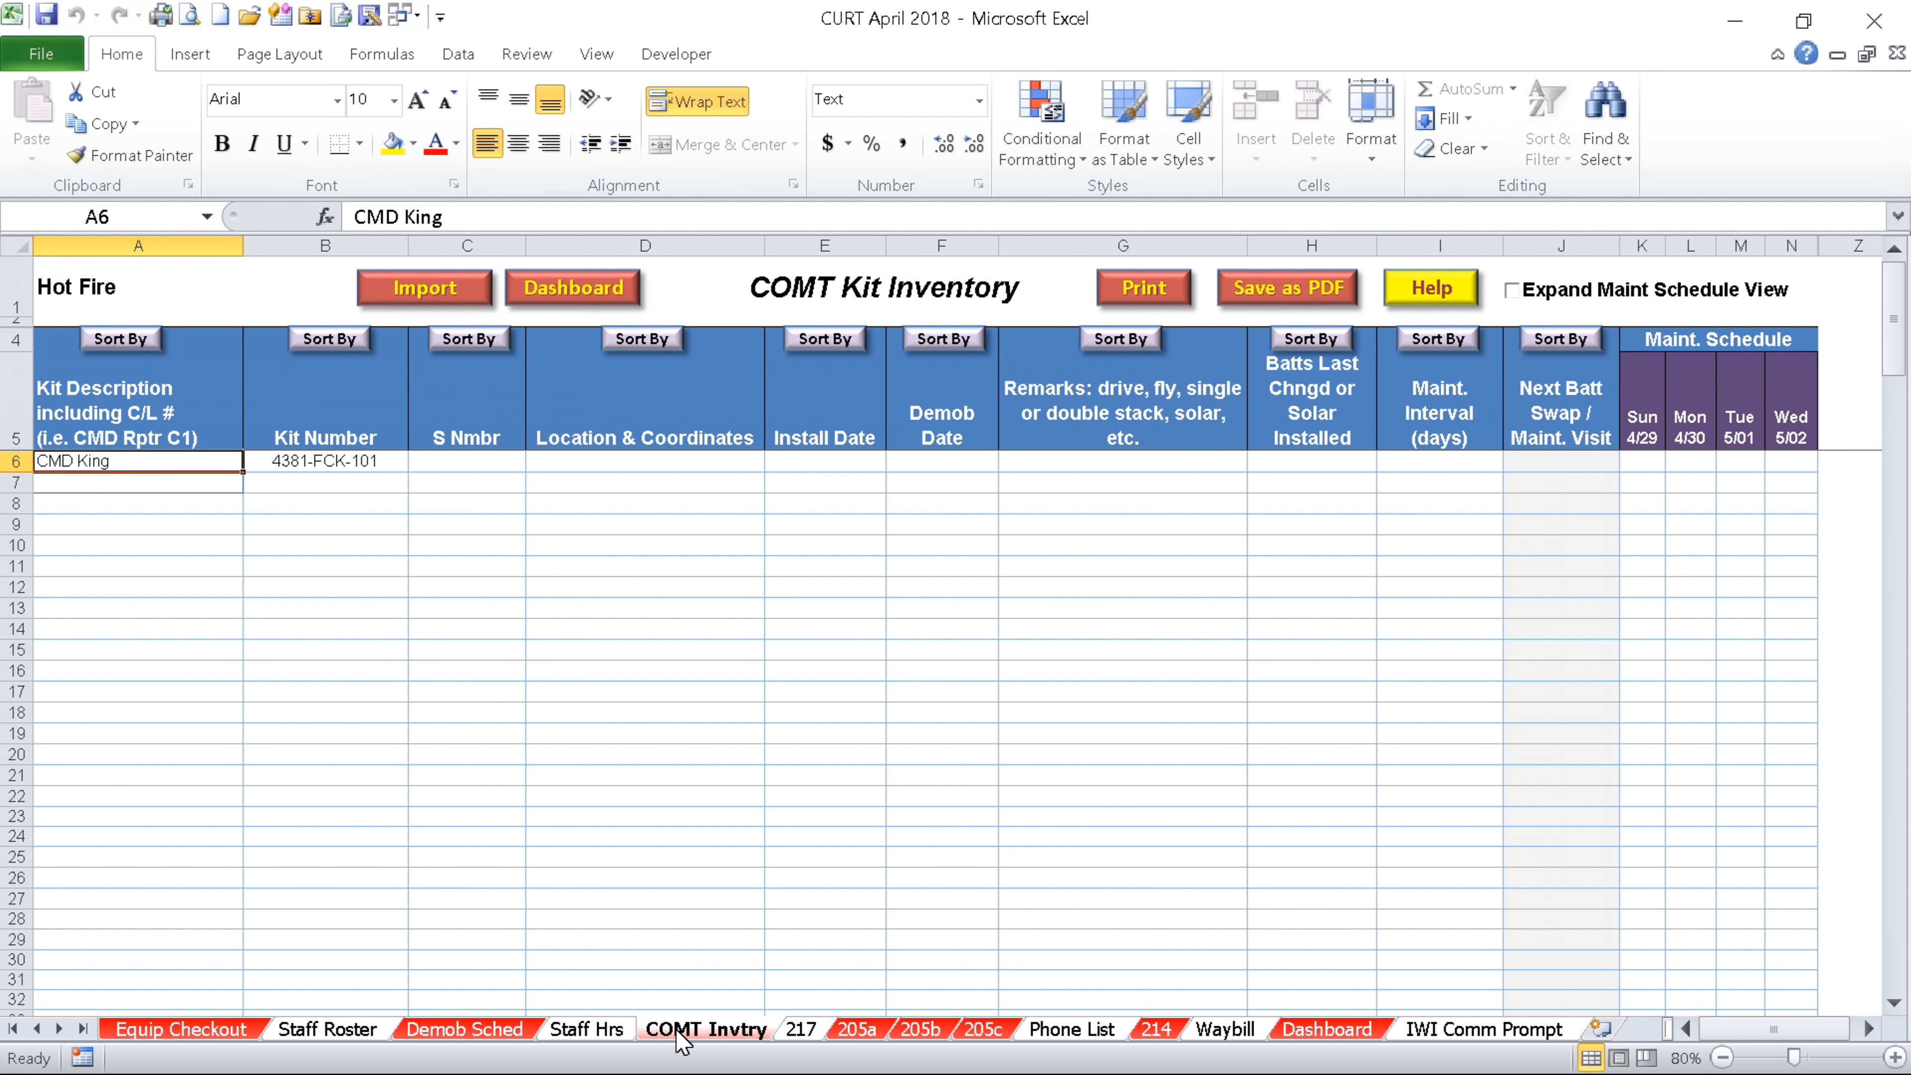
pyautogui.click(1417, 301)
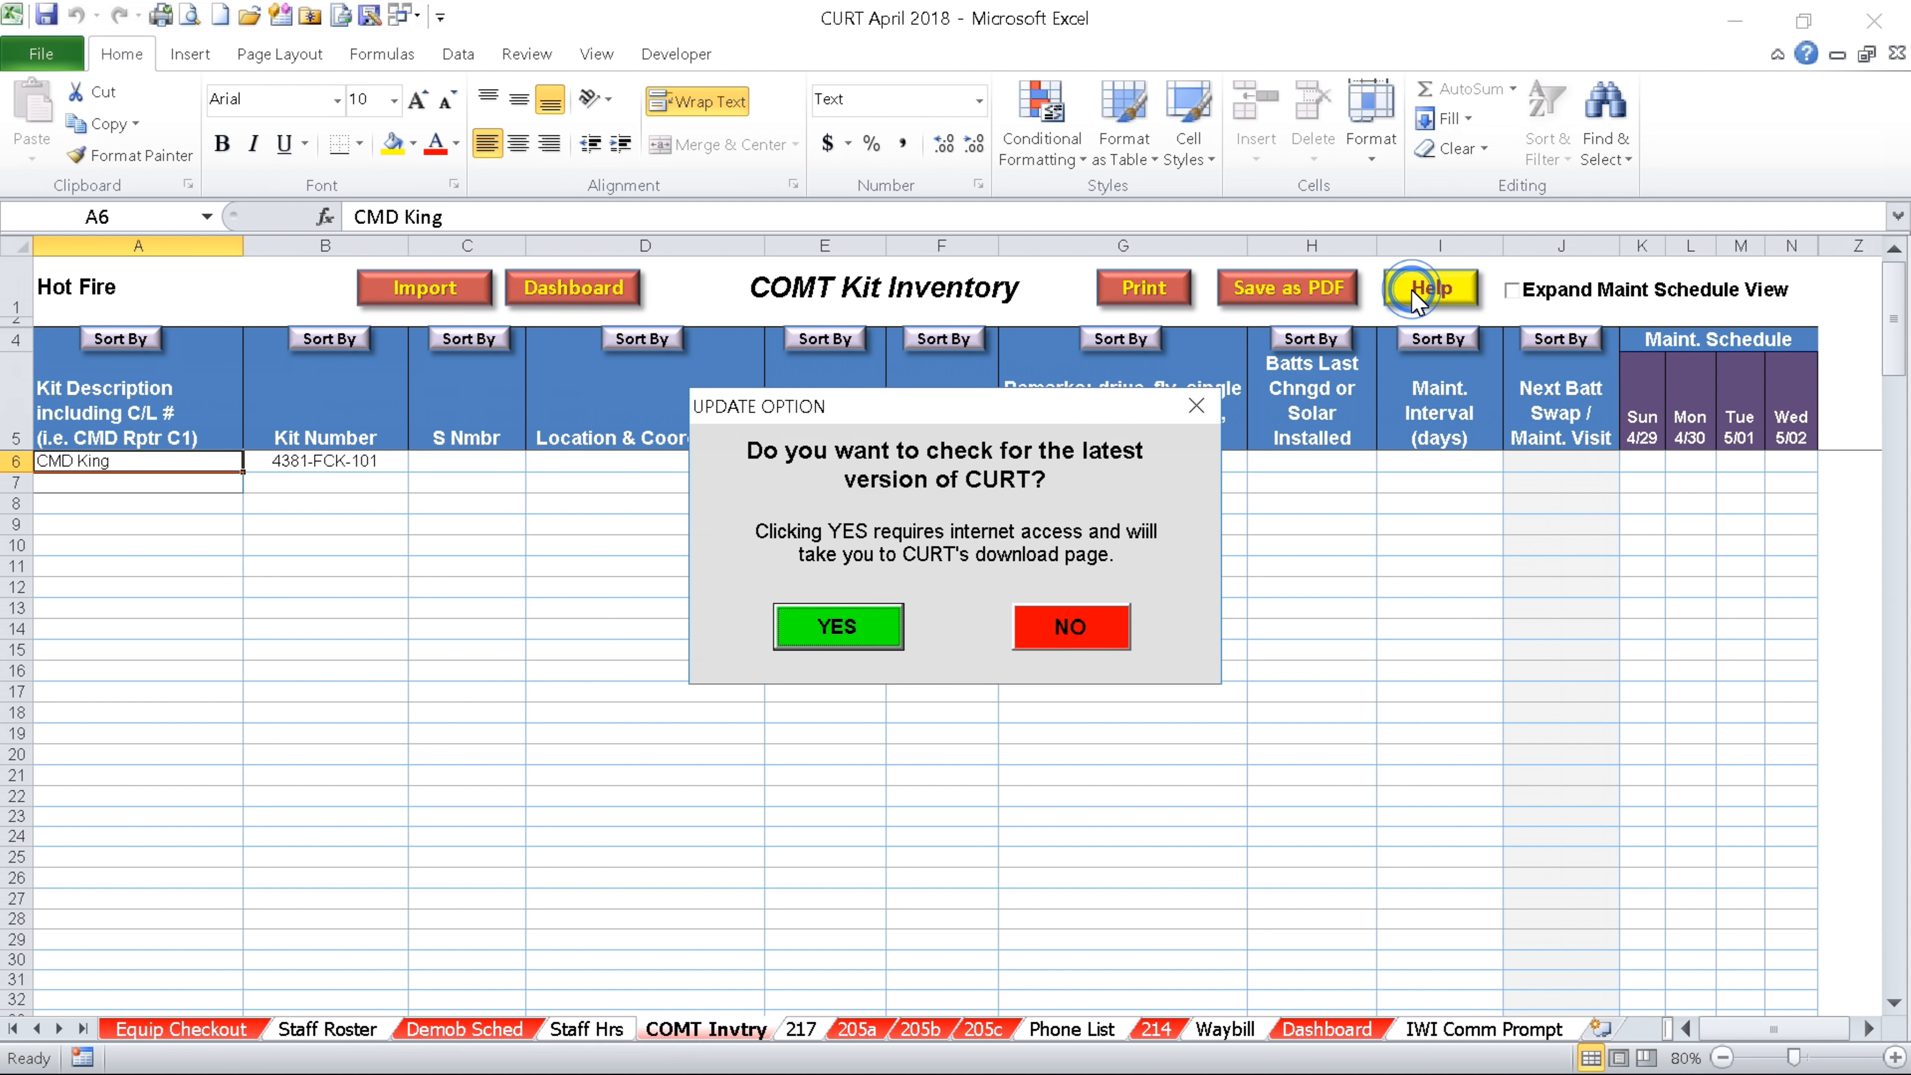
pyautogui.click(1090, 631)
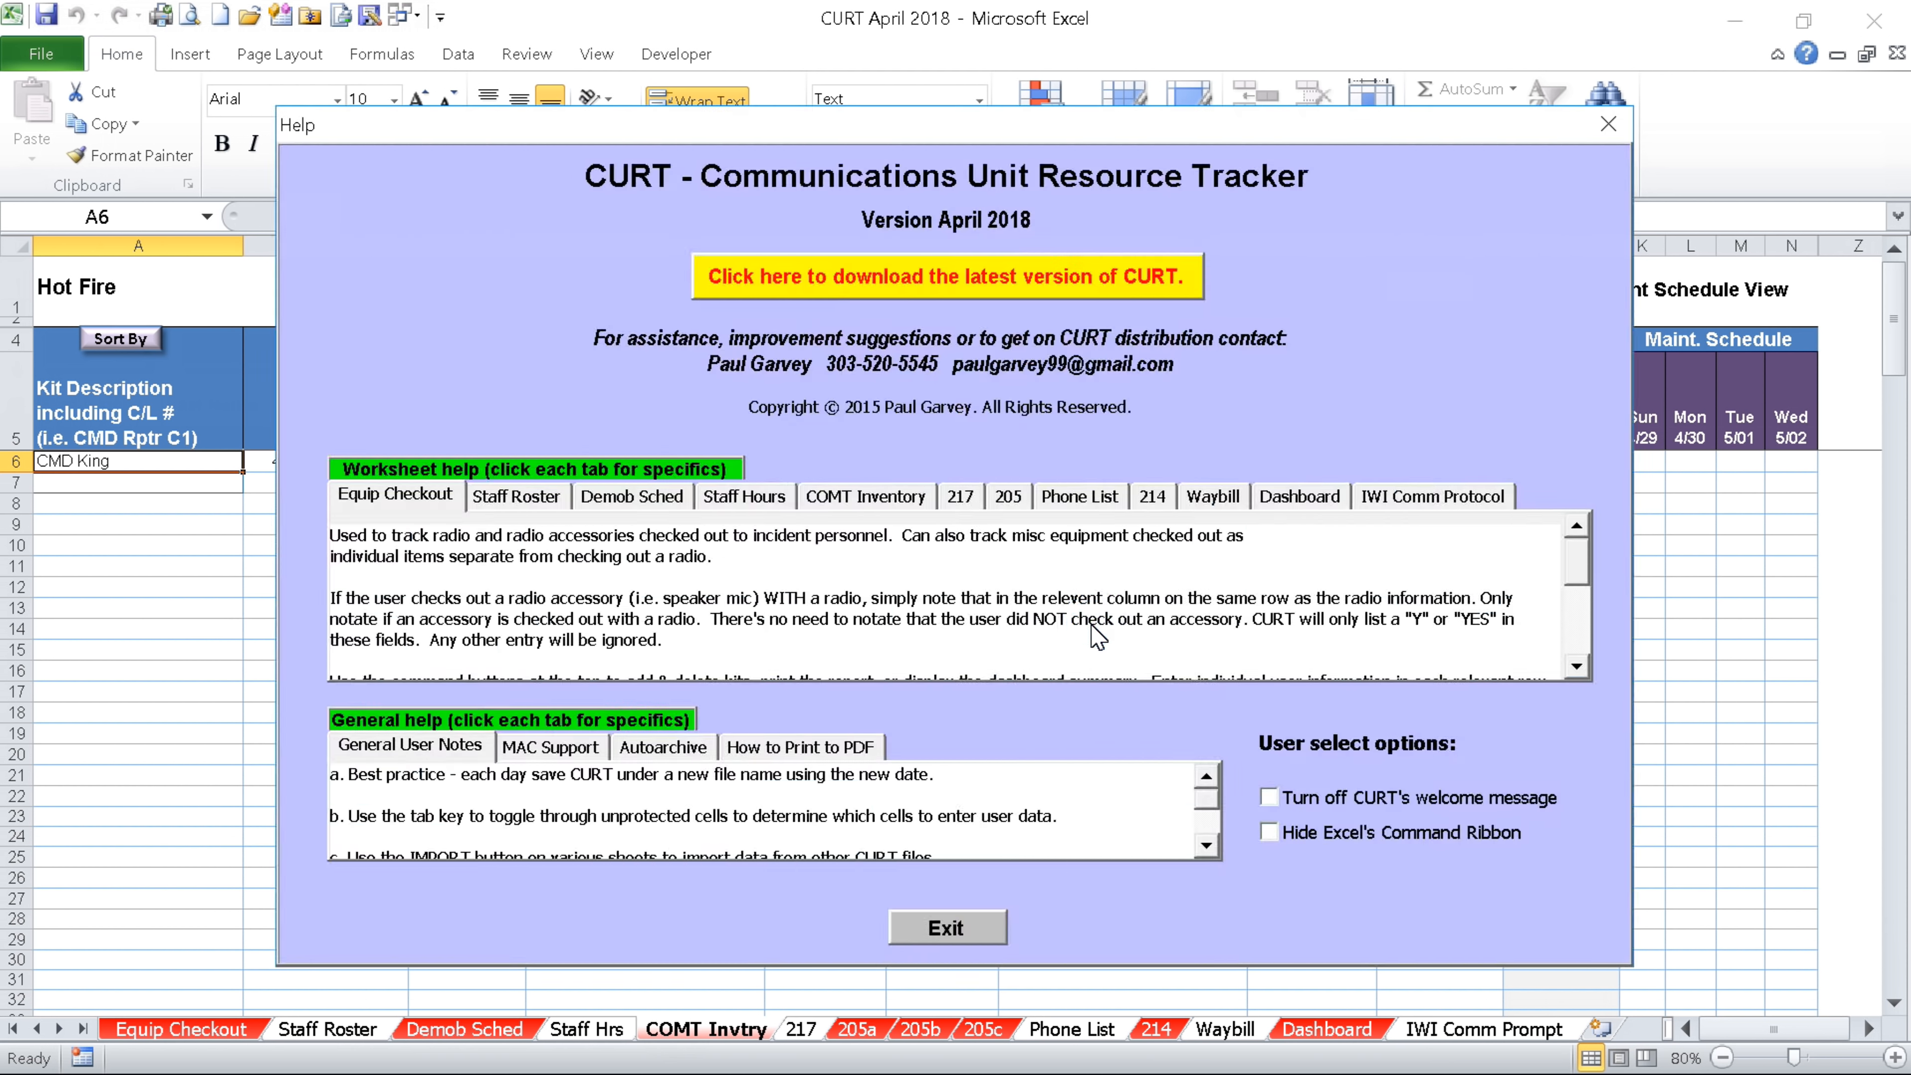
pyautogui.click(941, 930)
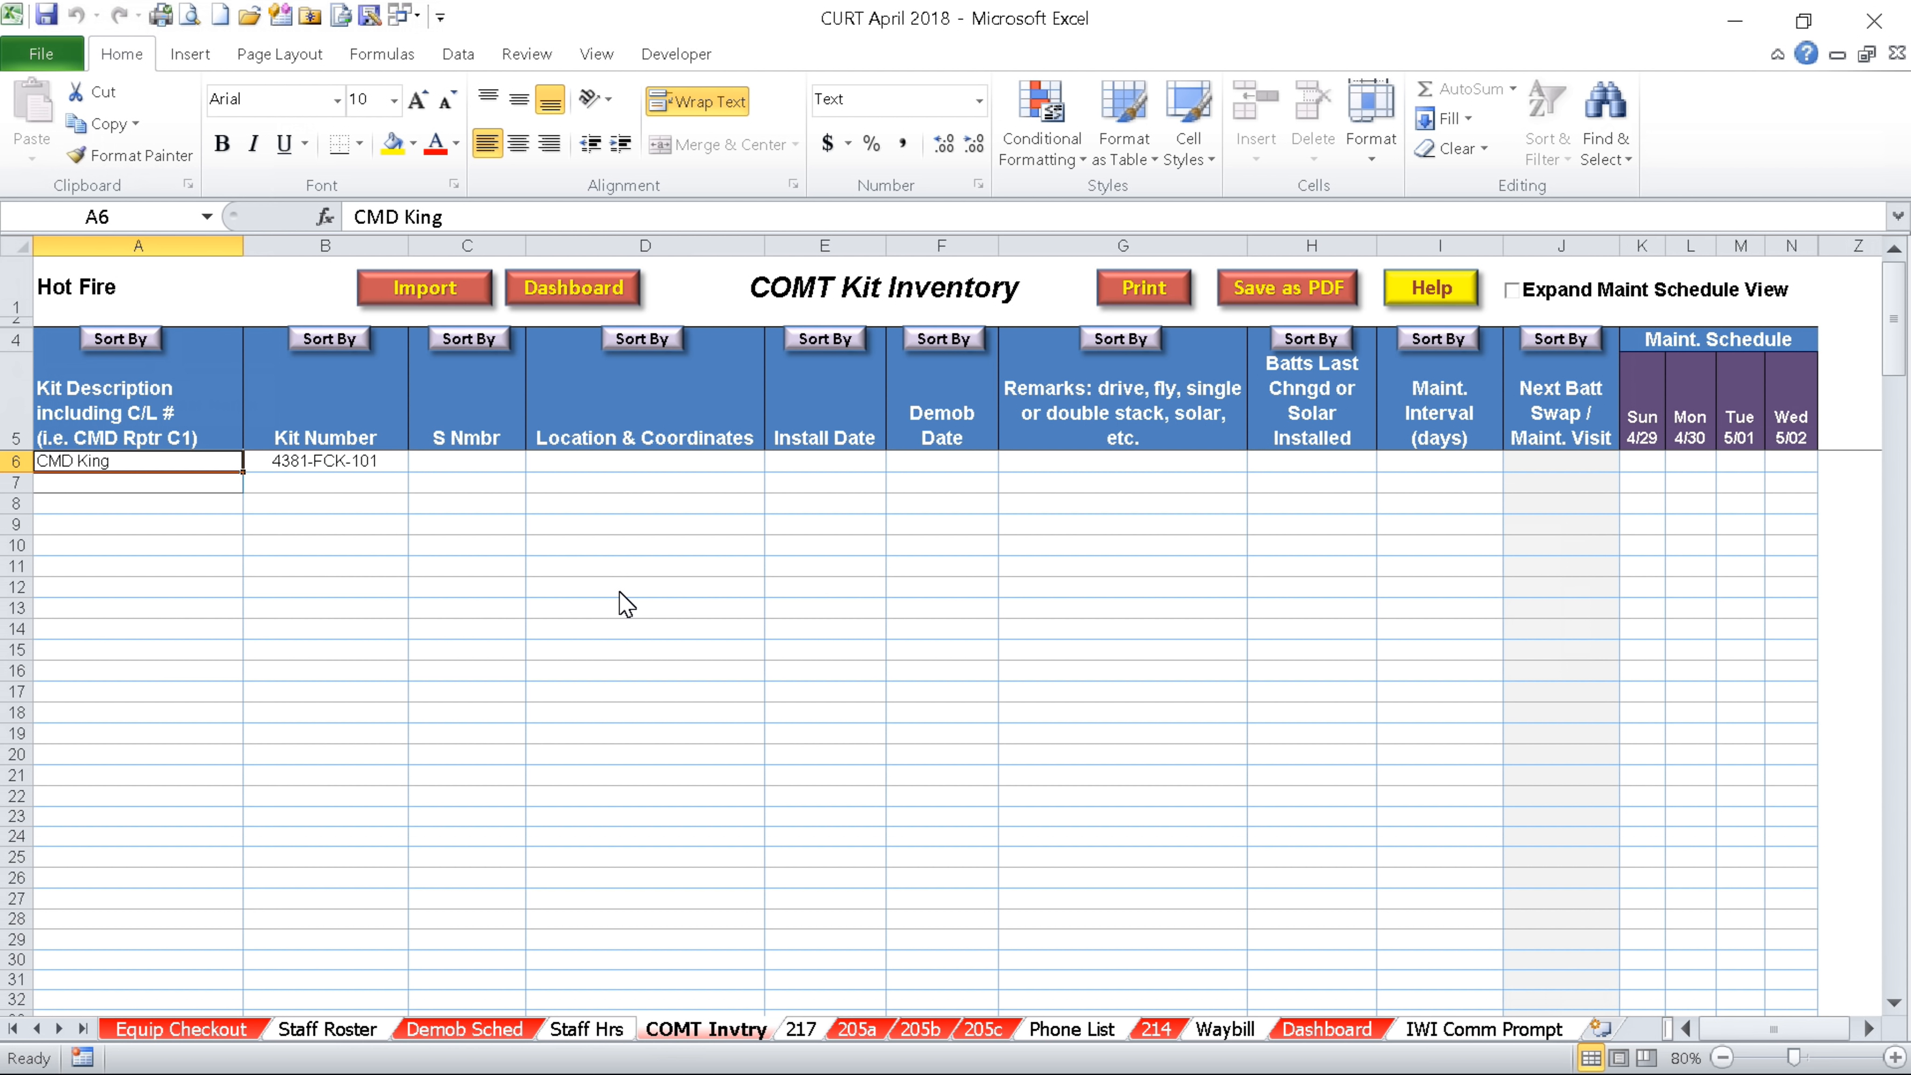
# Give CMD King serial number S-000001
pyautogui.click(471, 461)
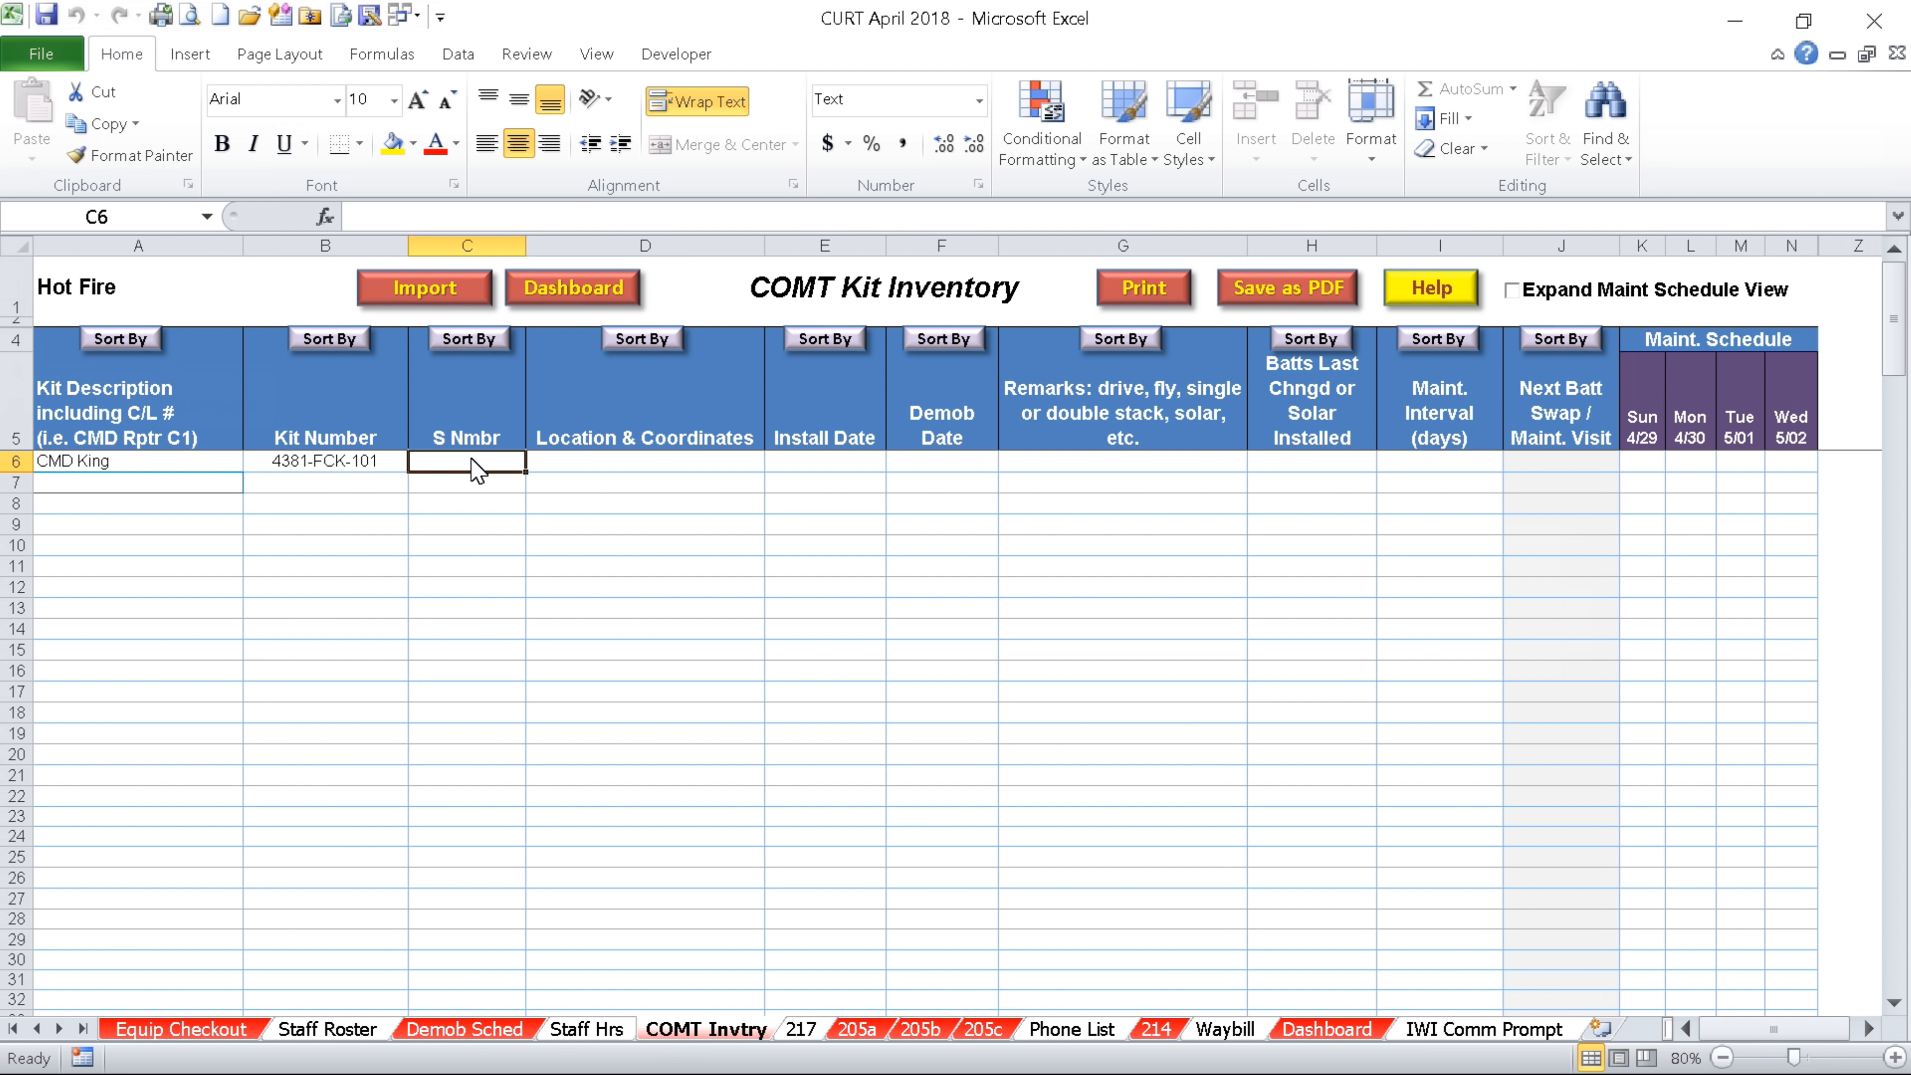
pyautogui.write('s-1')
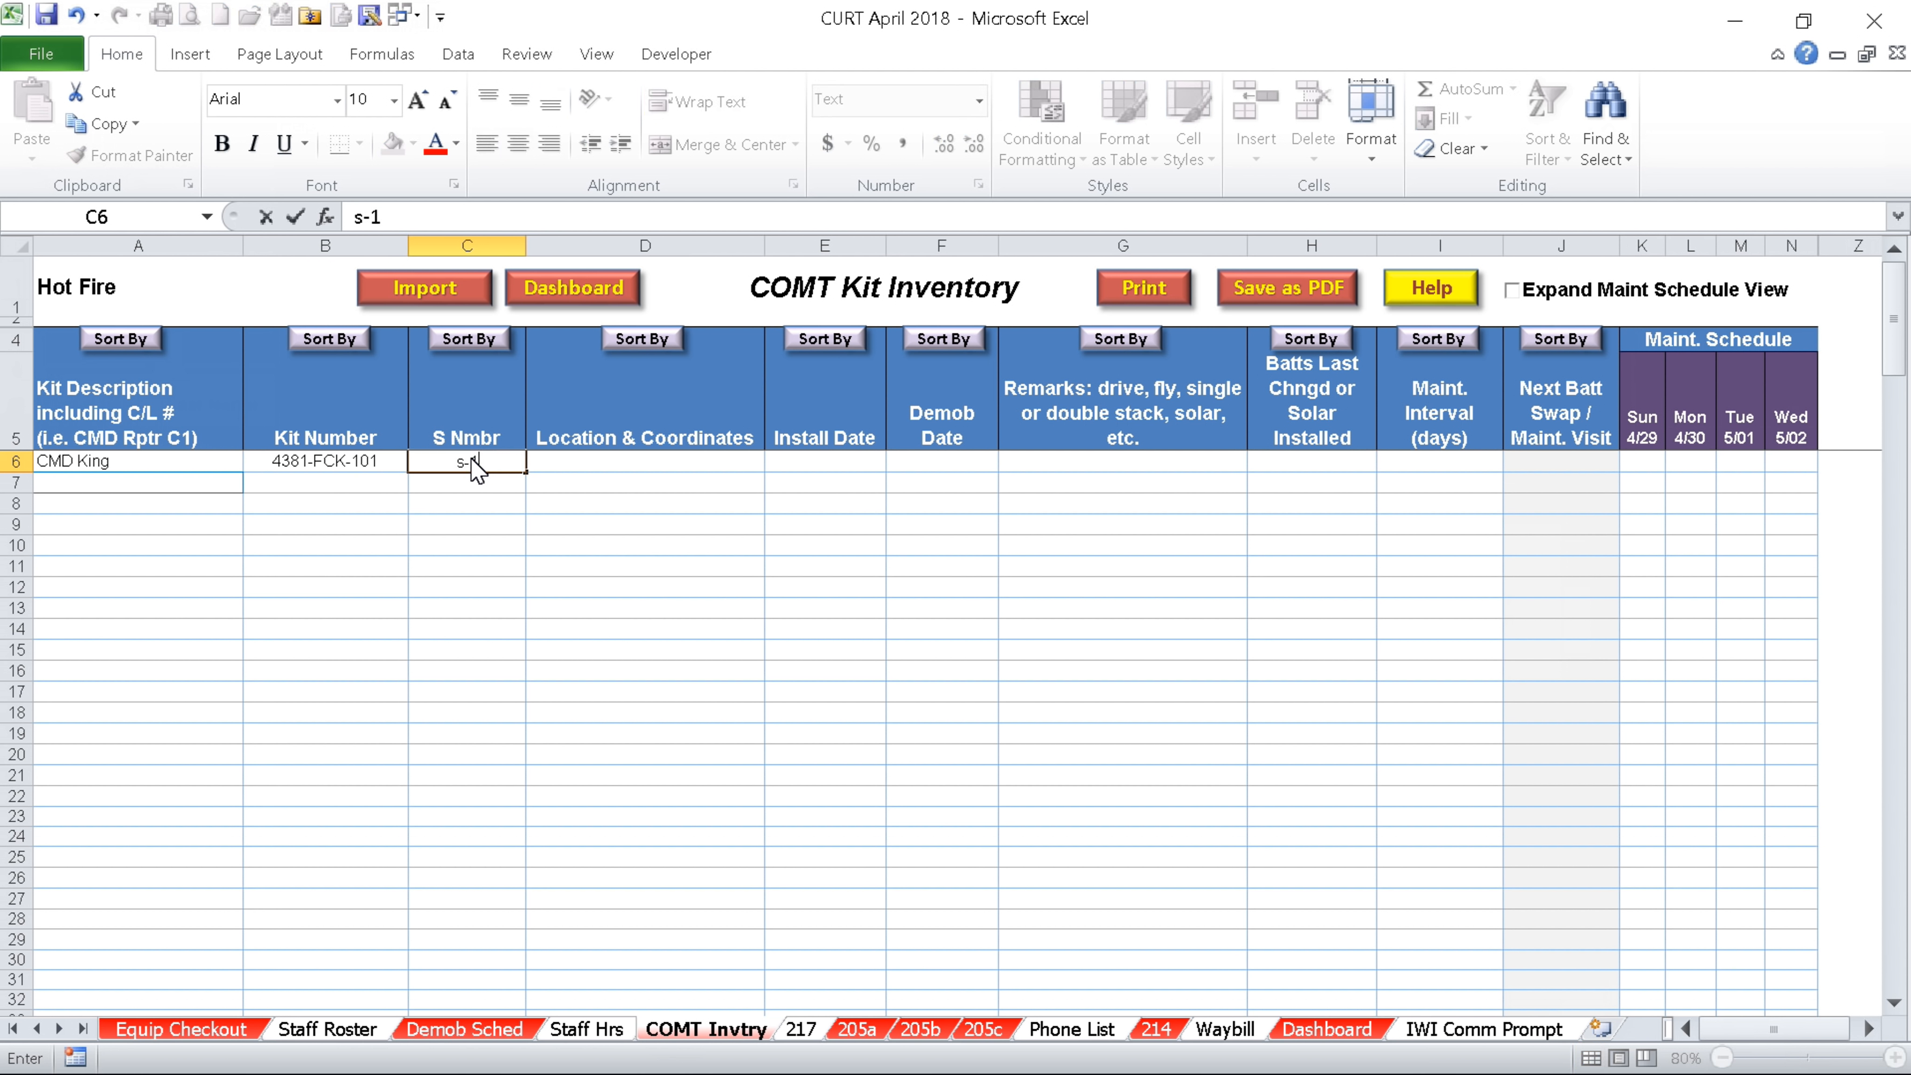
pyautogui.press('Tab')
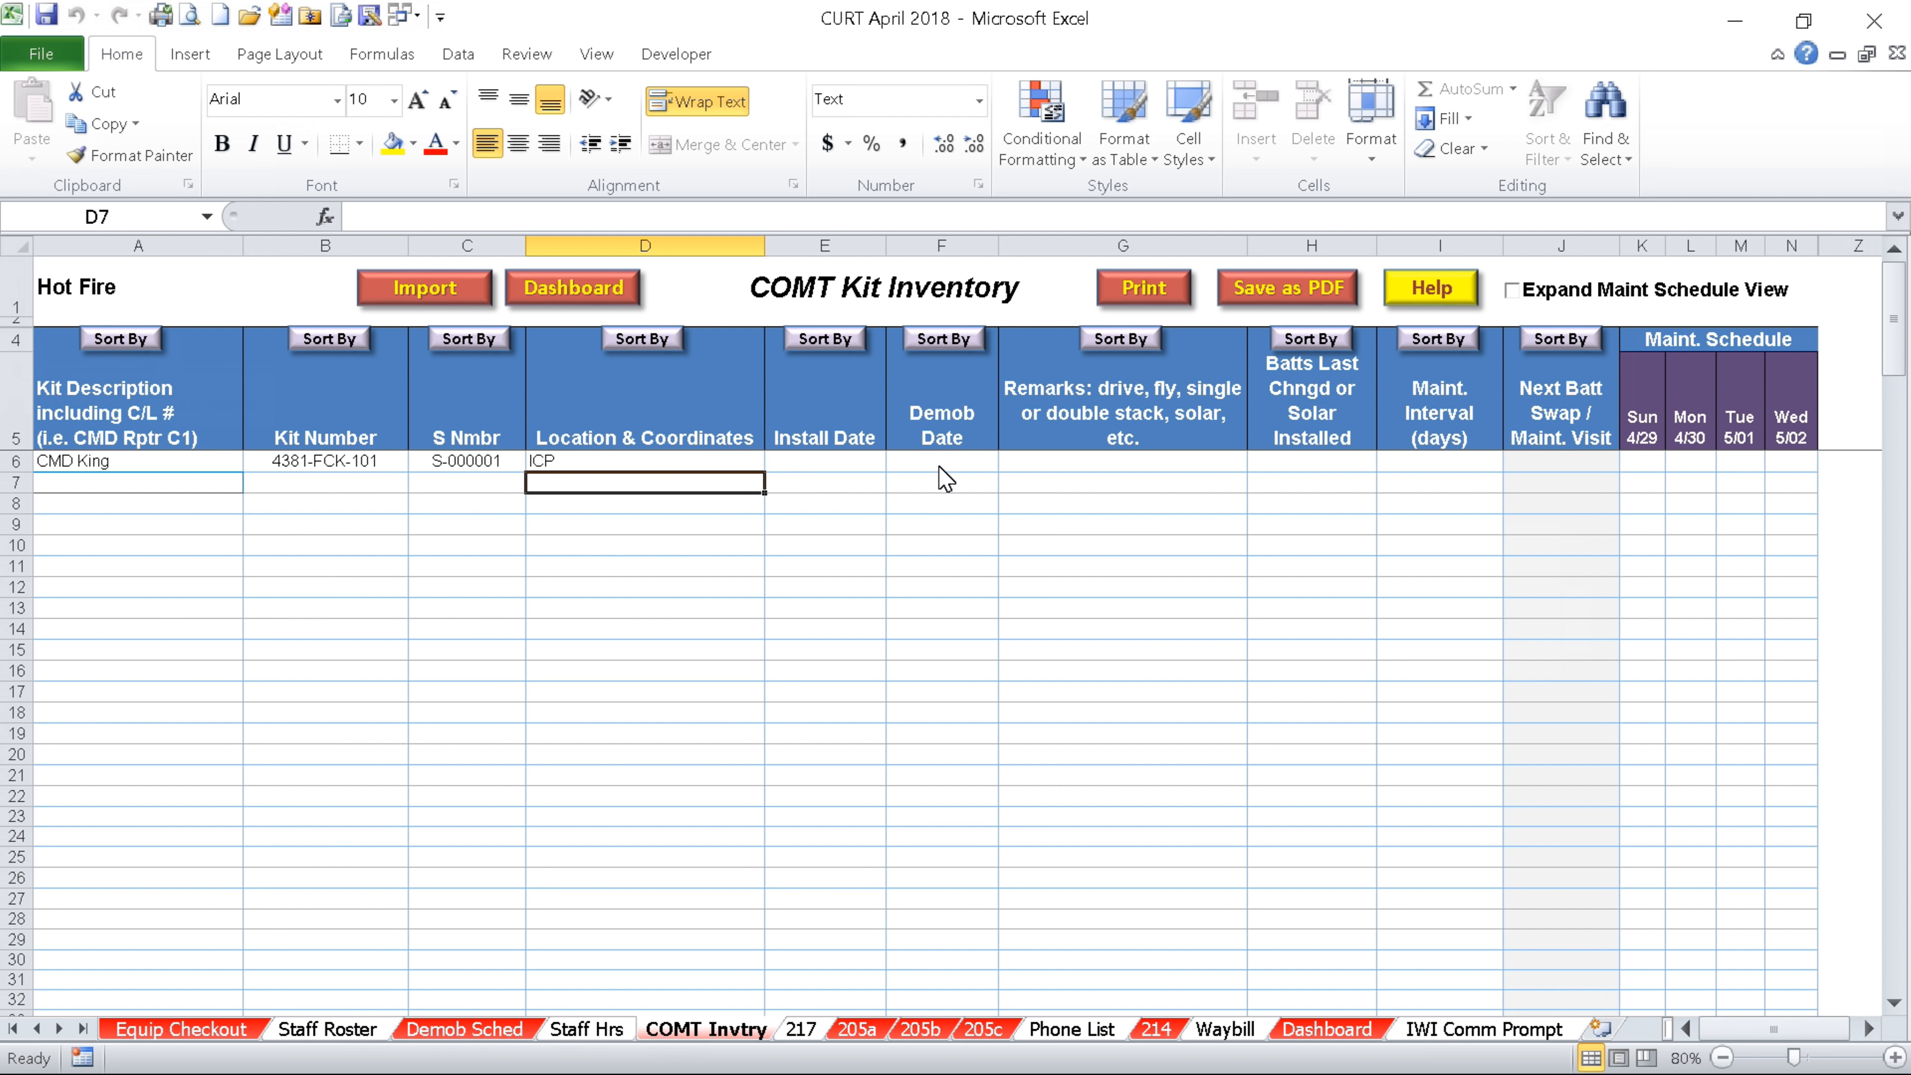
pyautogui.click(963, 460)
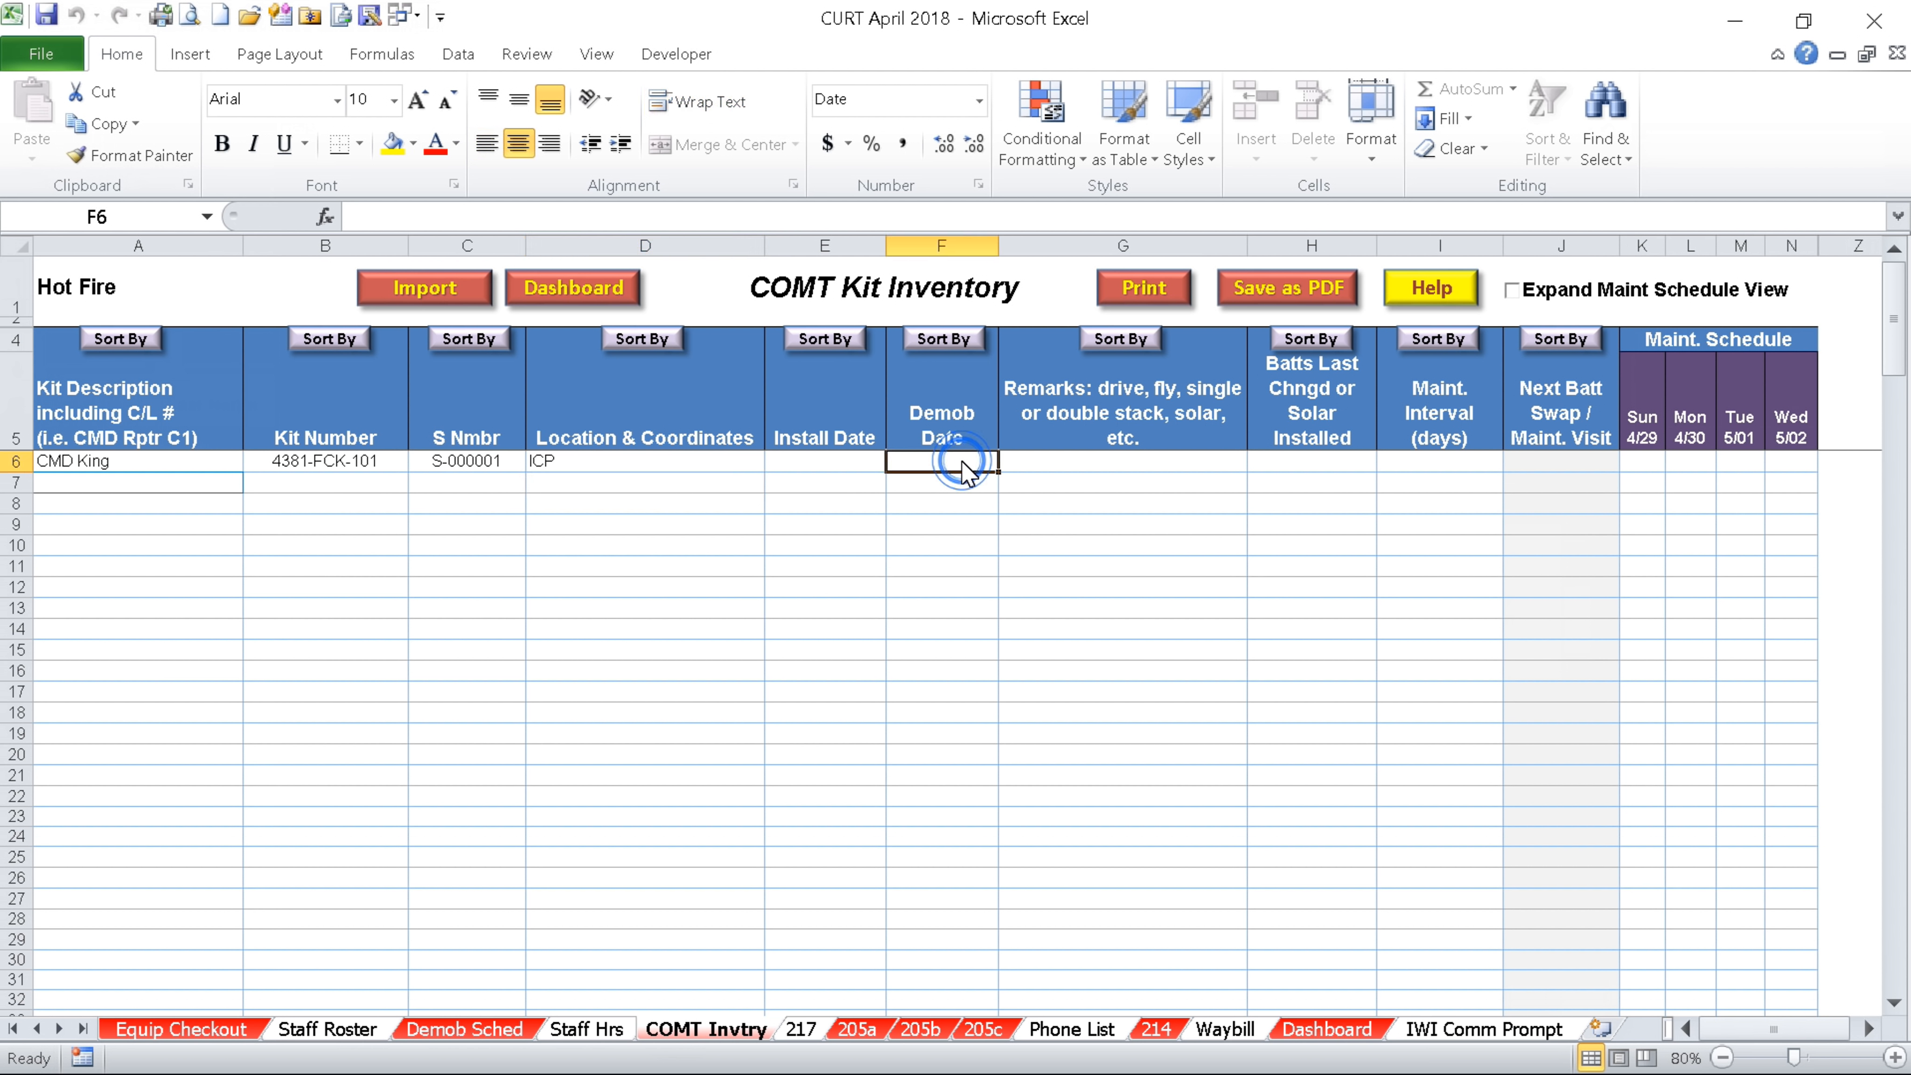
# Start a new row 7 kit: CMD Rprt, kit number 4312-202, serial S-000003
pyautogui.click(140, 483)
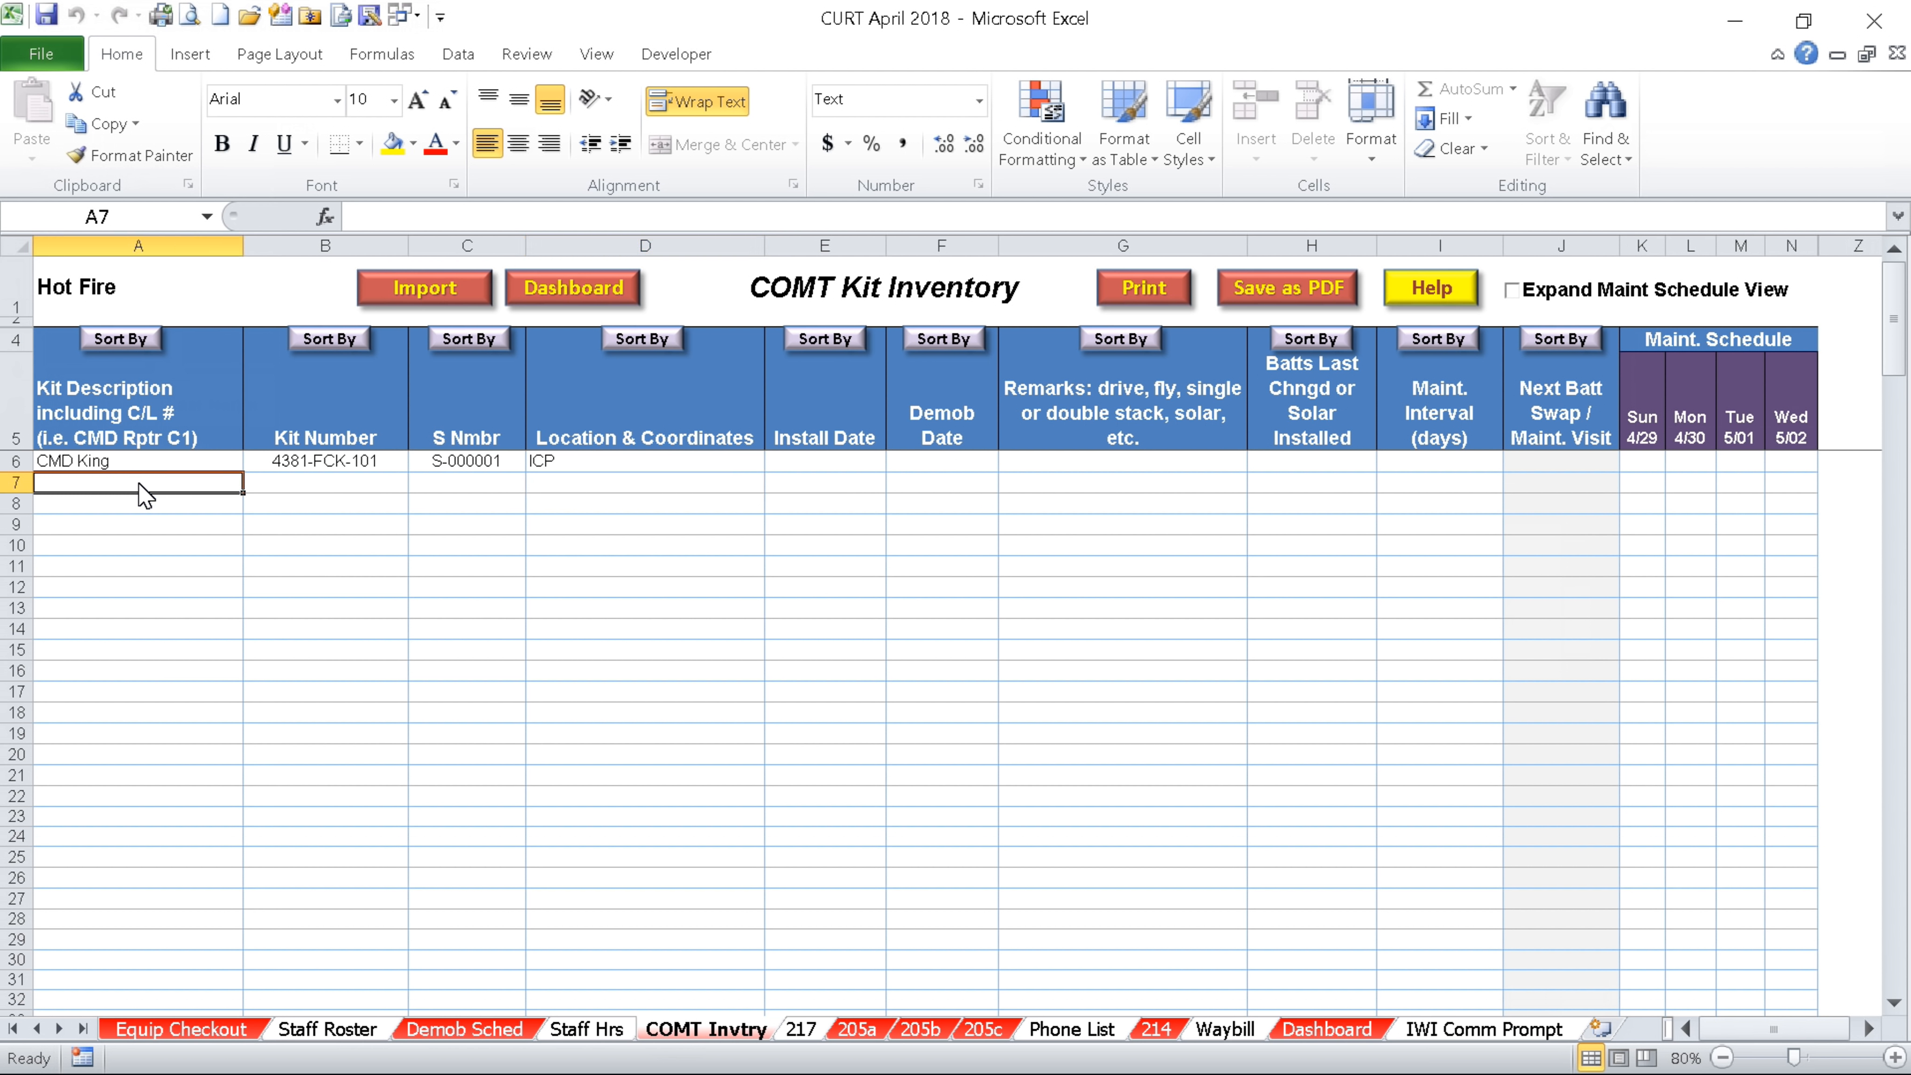
pyautogui.write('CMD R')
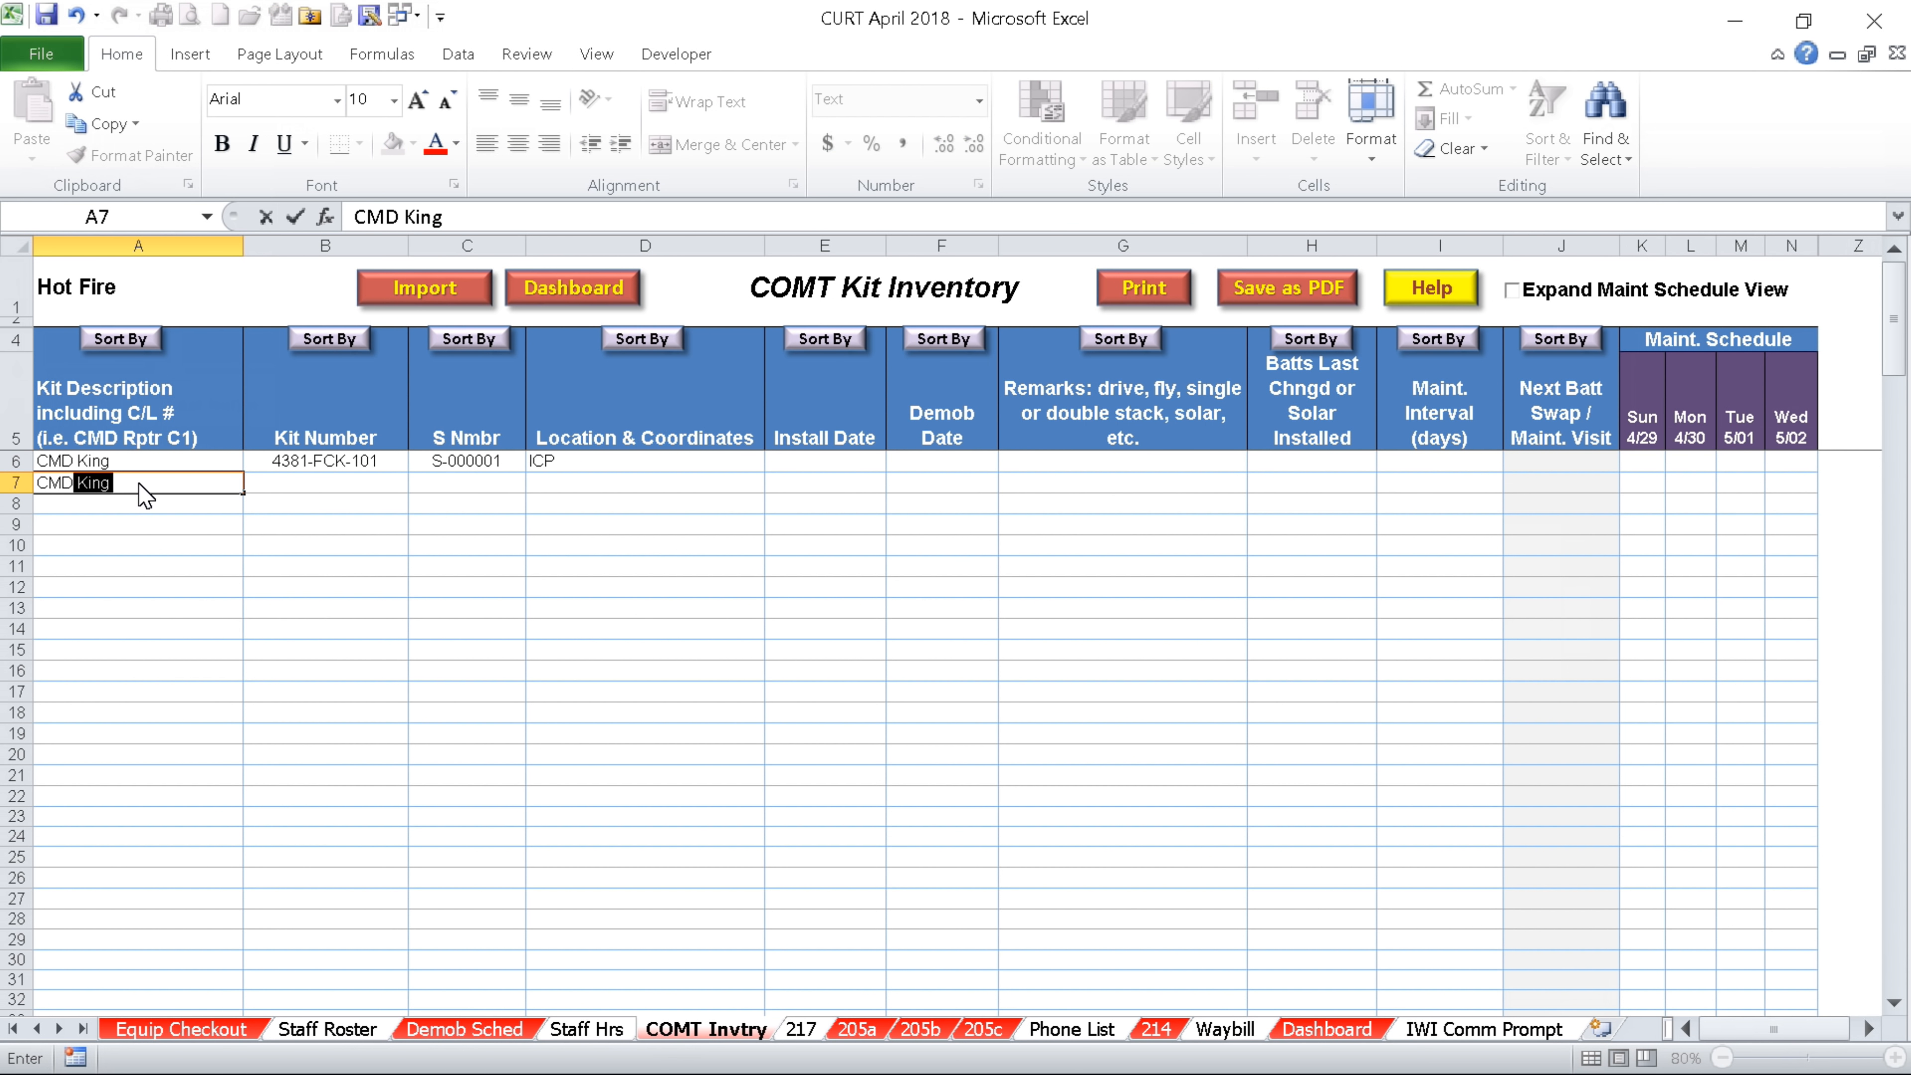
pyautogui.write('prt')
pyautogui.press('Tab')
pyautogui.write('431')
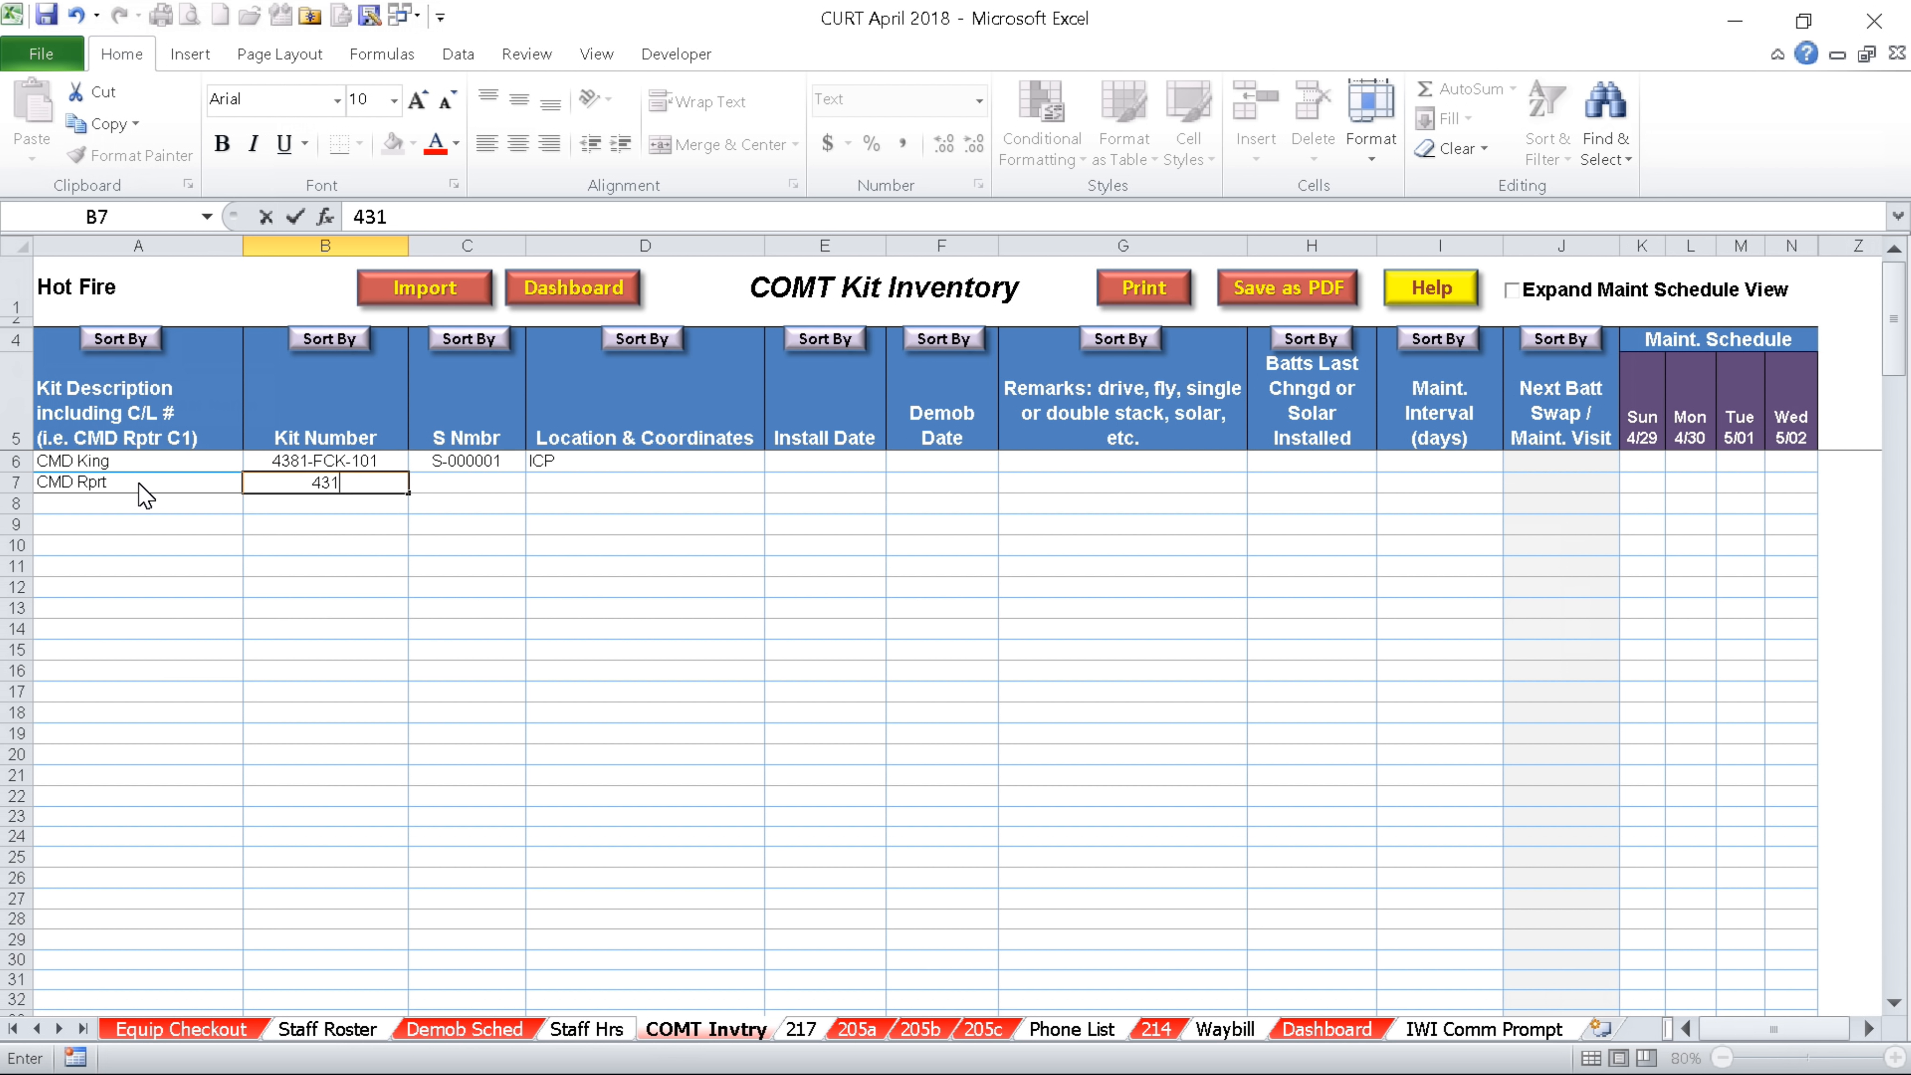
pyautogui.write('2-202')
pyautogui.press('Tab')
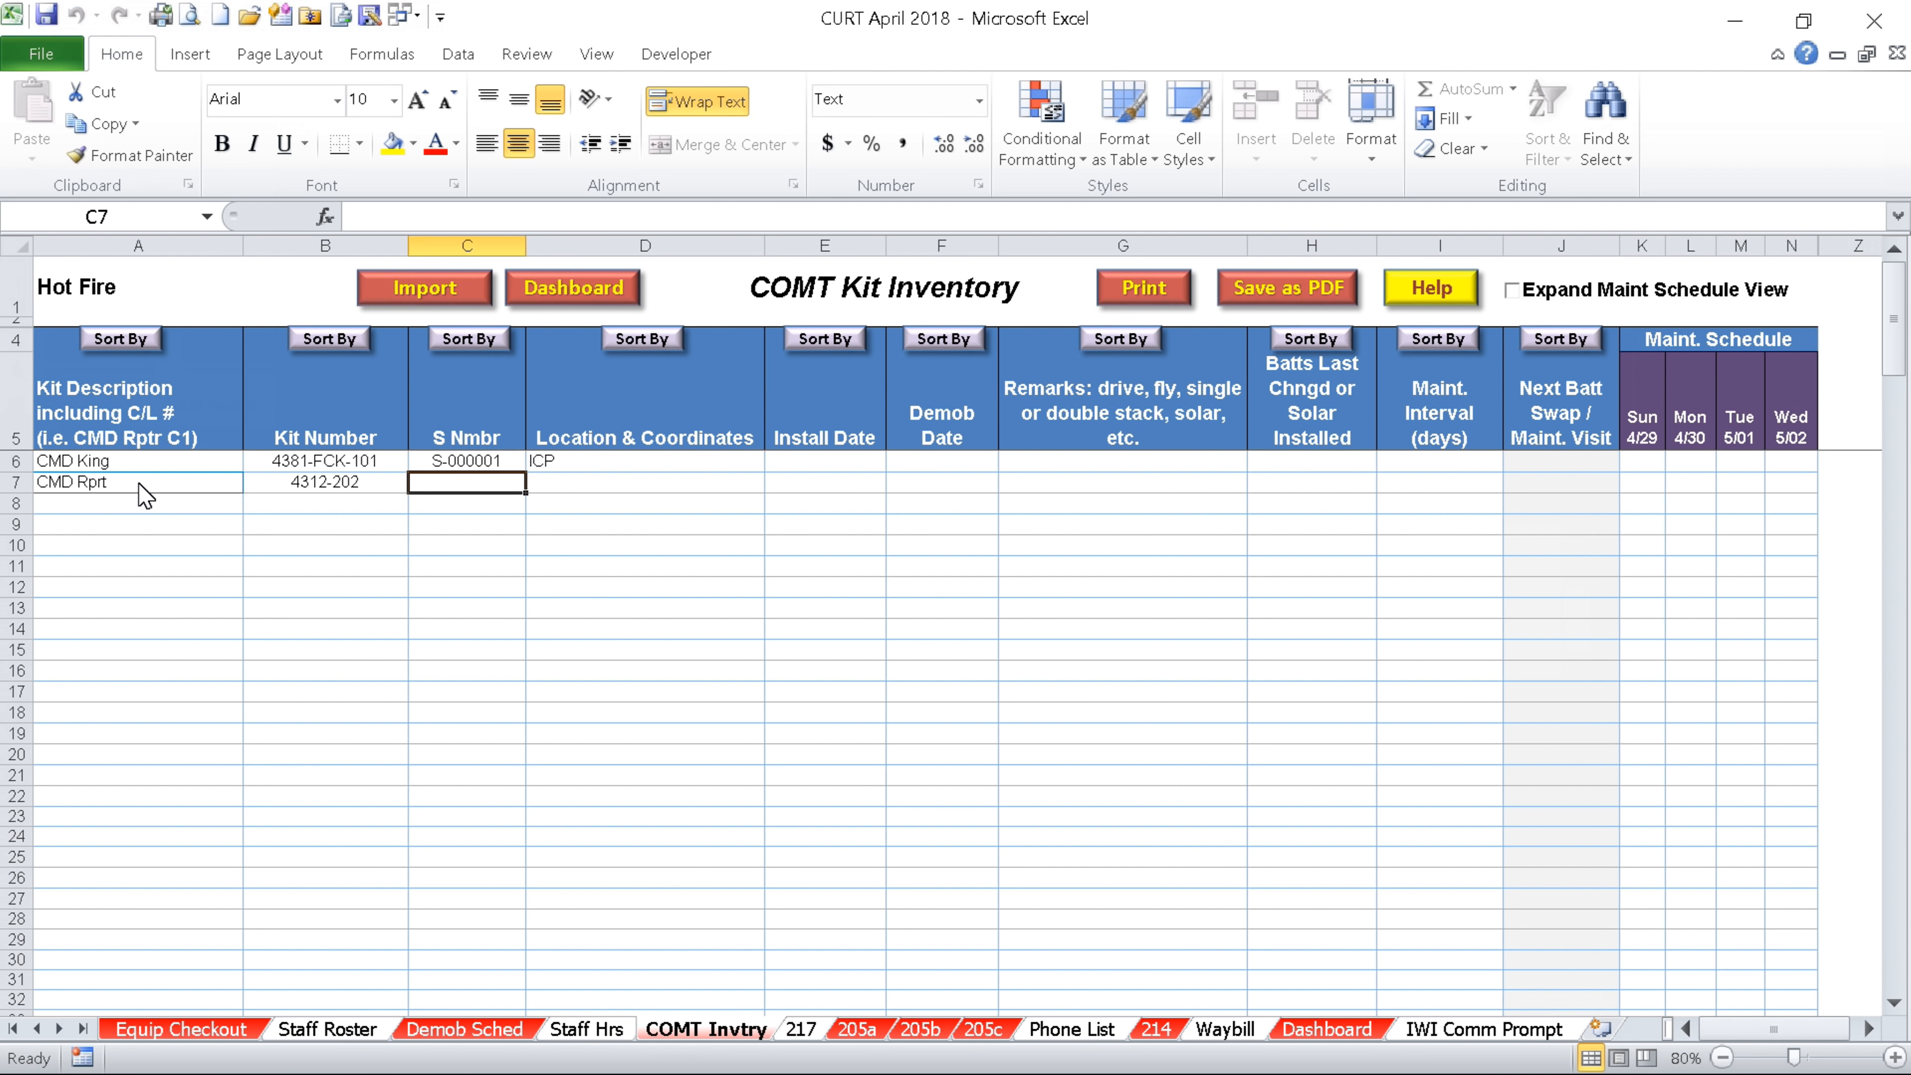
pyautogui.write('s3')
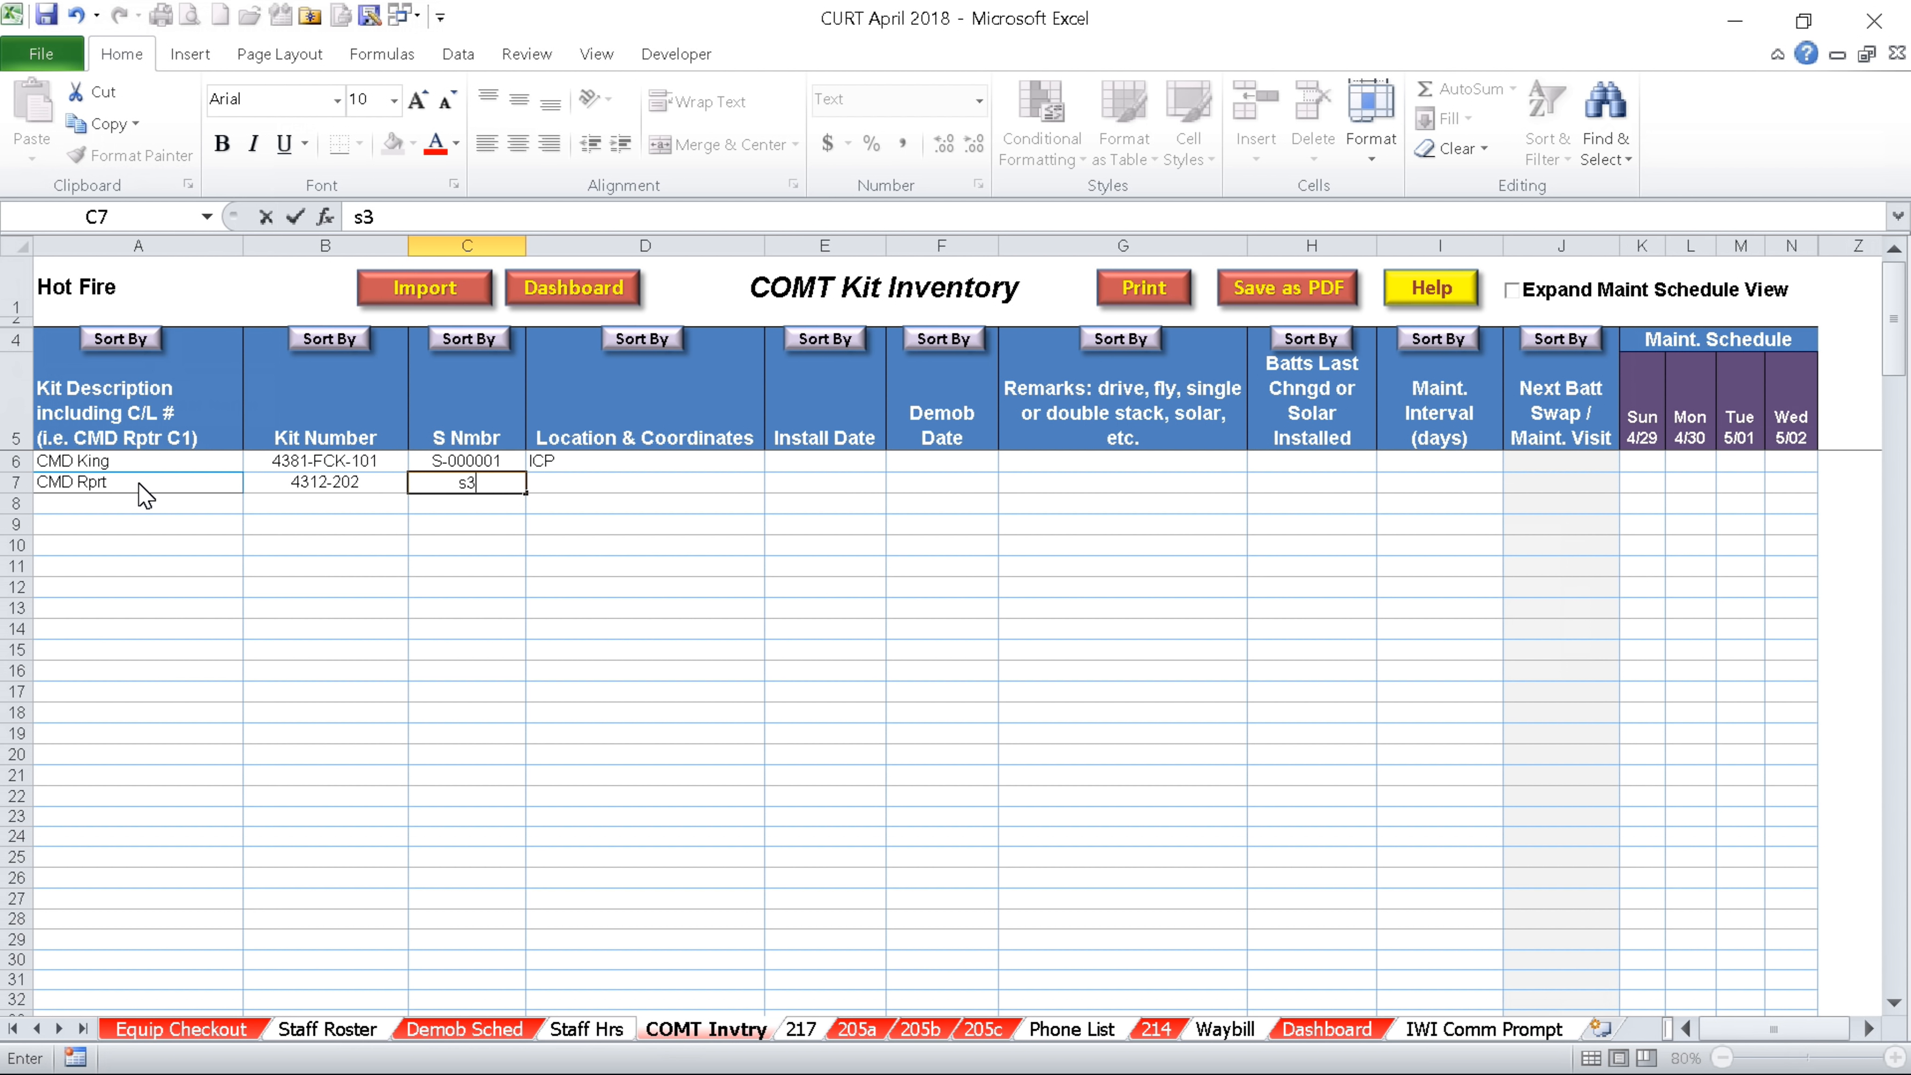
pyautogui.press('Tab')
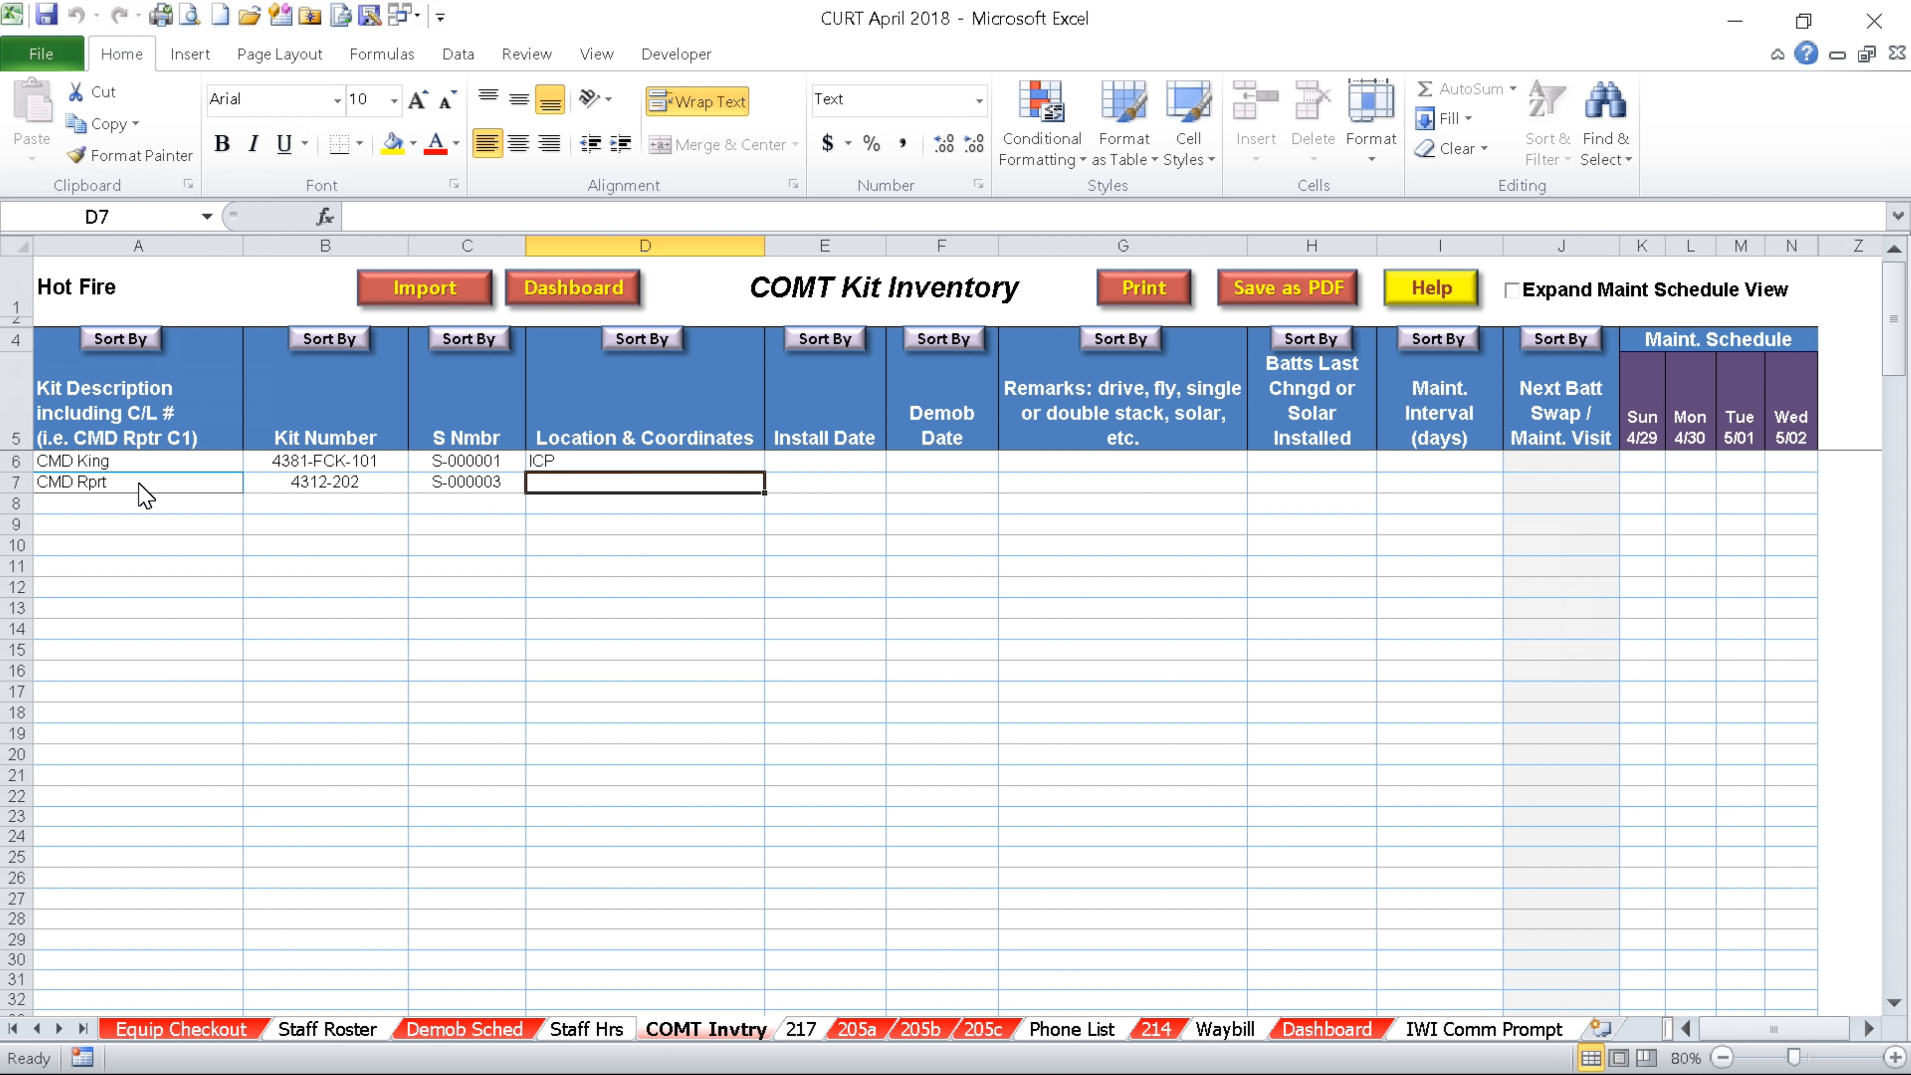
# Set CMD Rprt's location to 'Blue Hill' with 'lat long' on a second line, installed 4/28/18
pyautogui.write('Blue Hill')
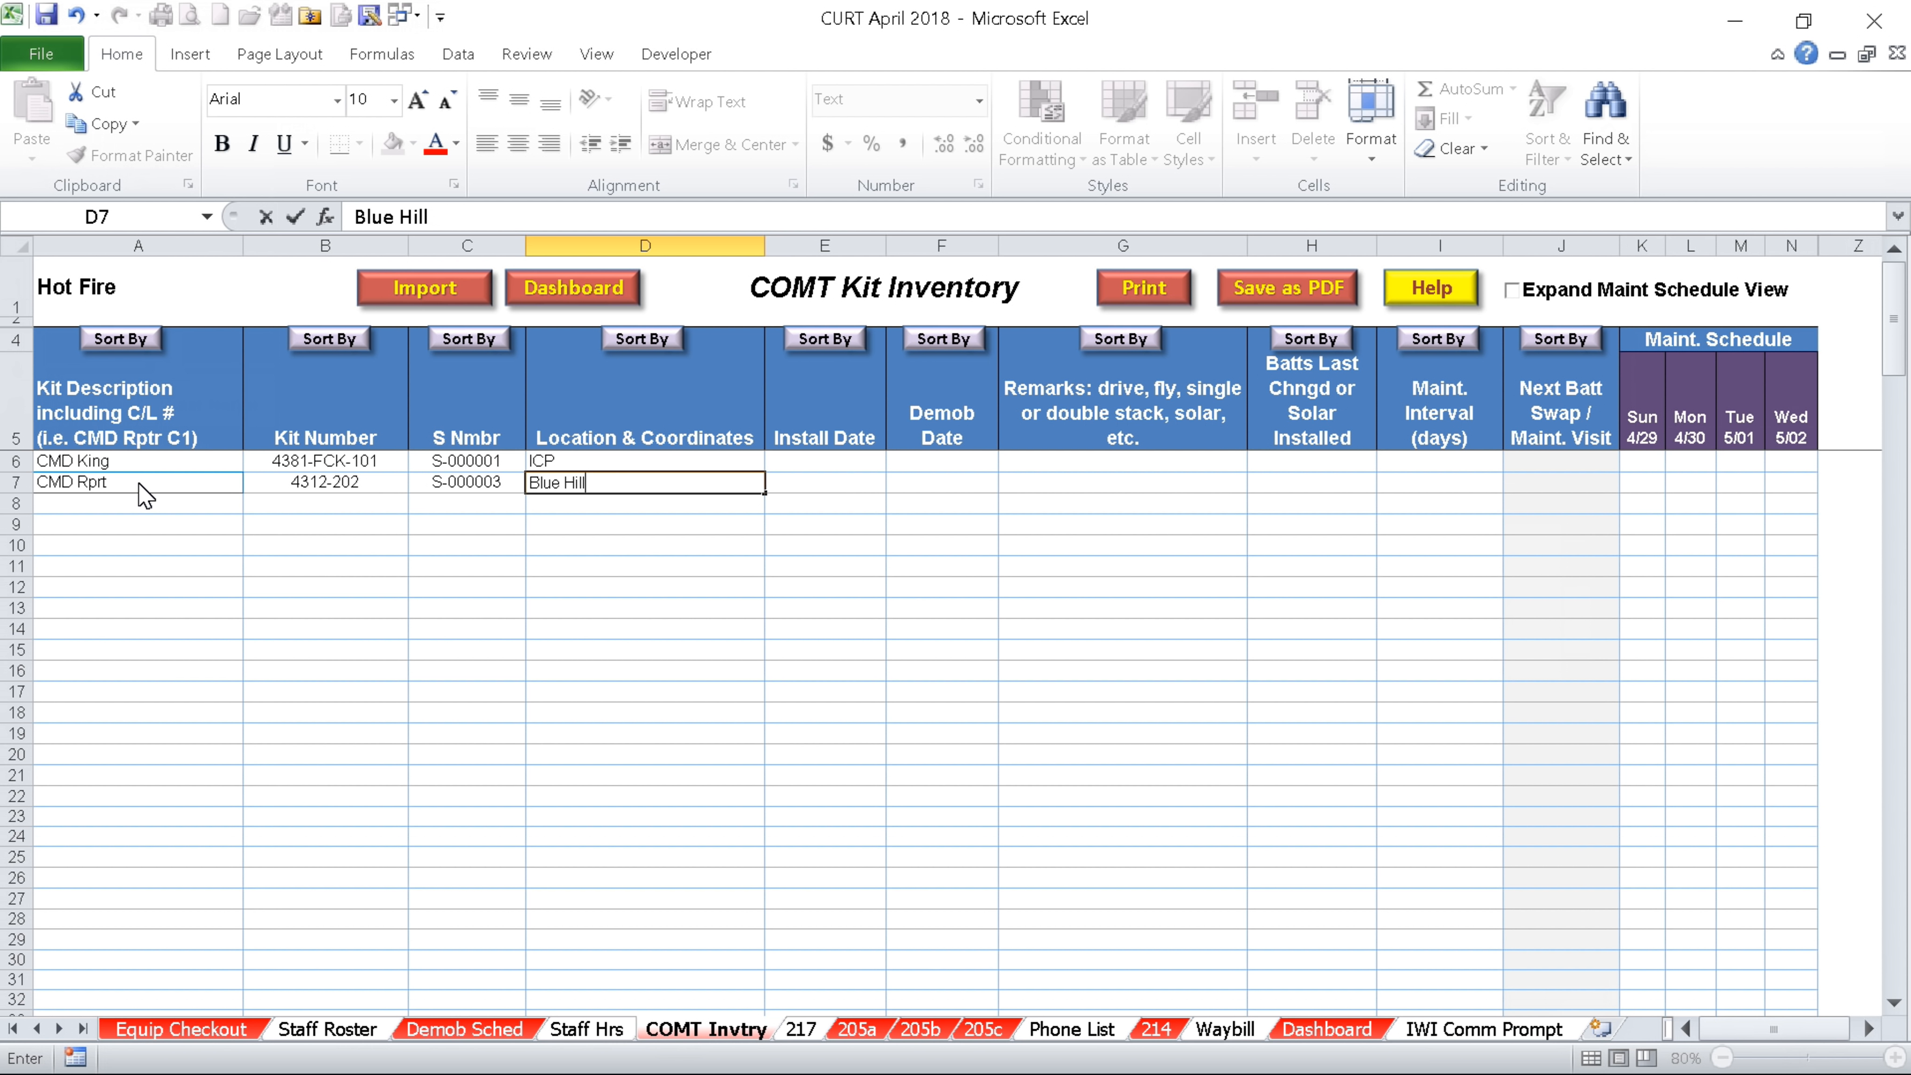
pyautogui.write('lat long')
pyautogui.click(588, 485)
pyautogui.hotkey('alt', 'Return')
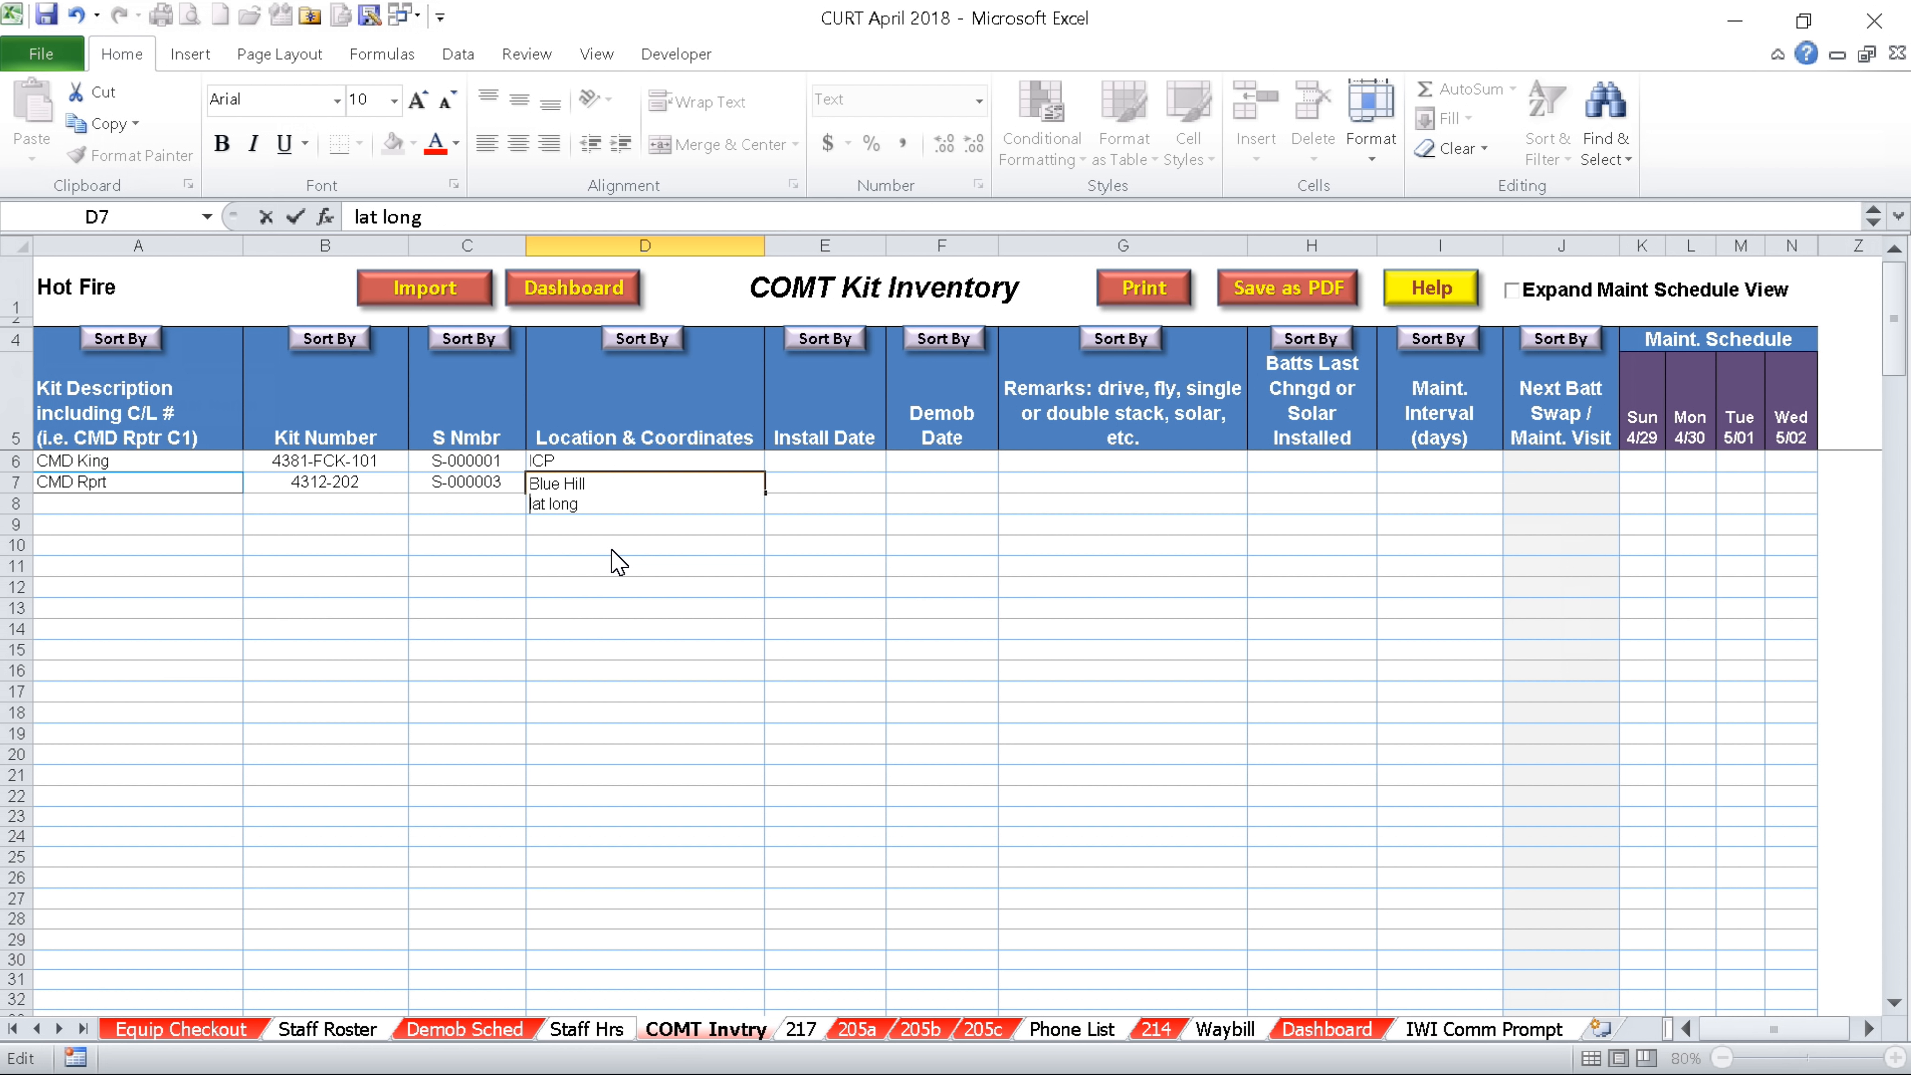
pyautogui.press('Tab')
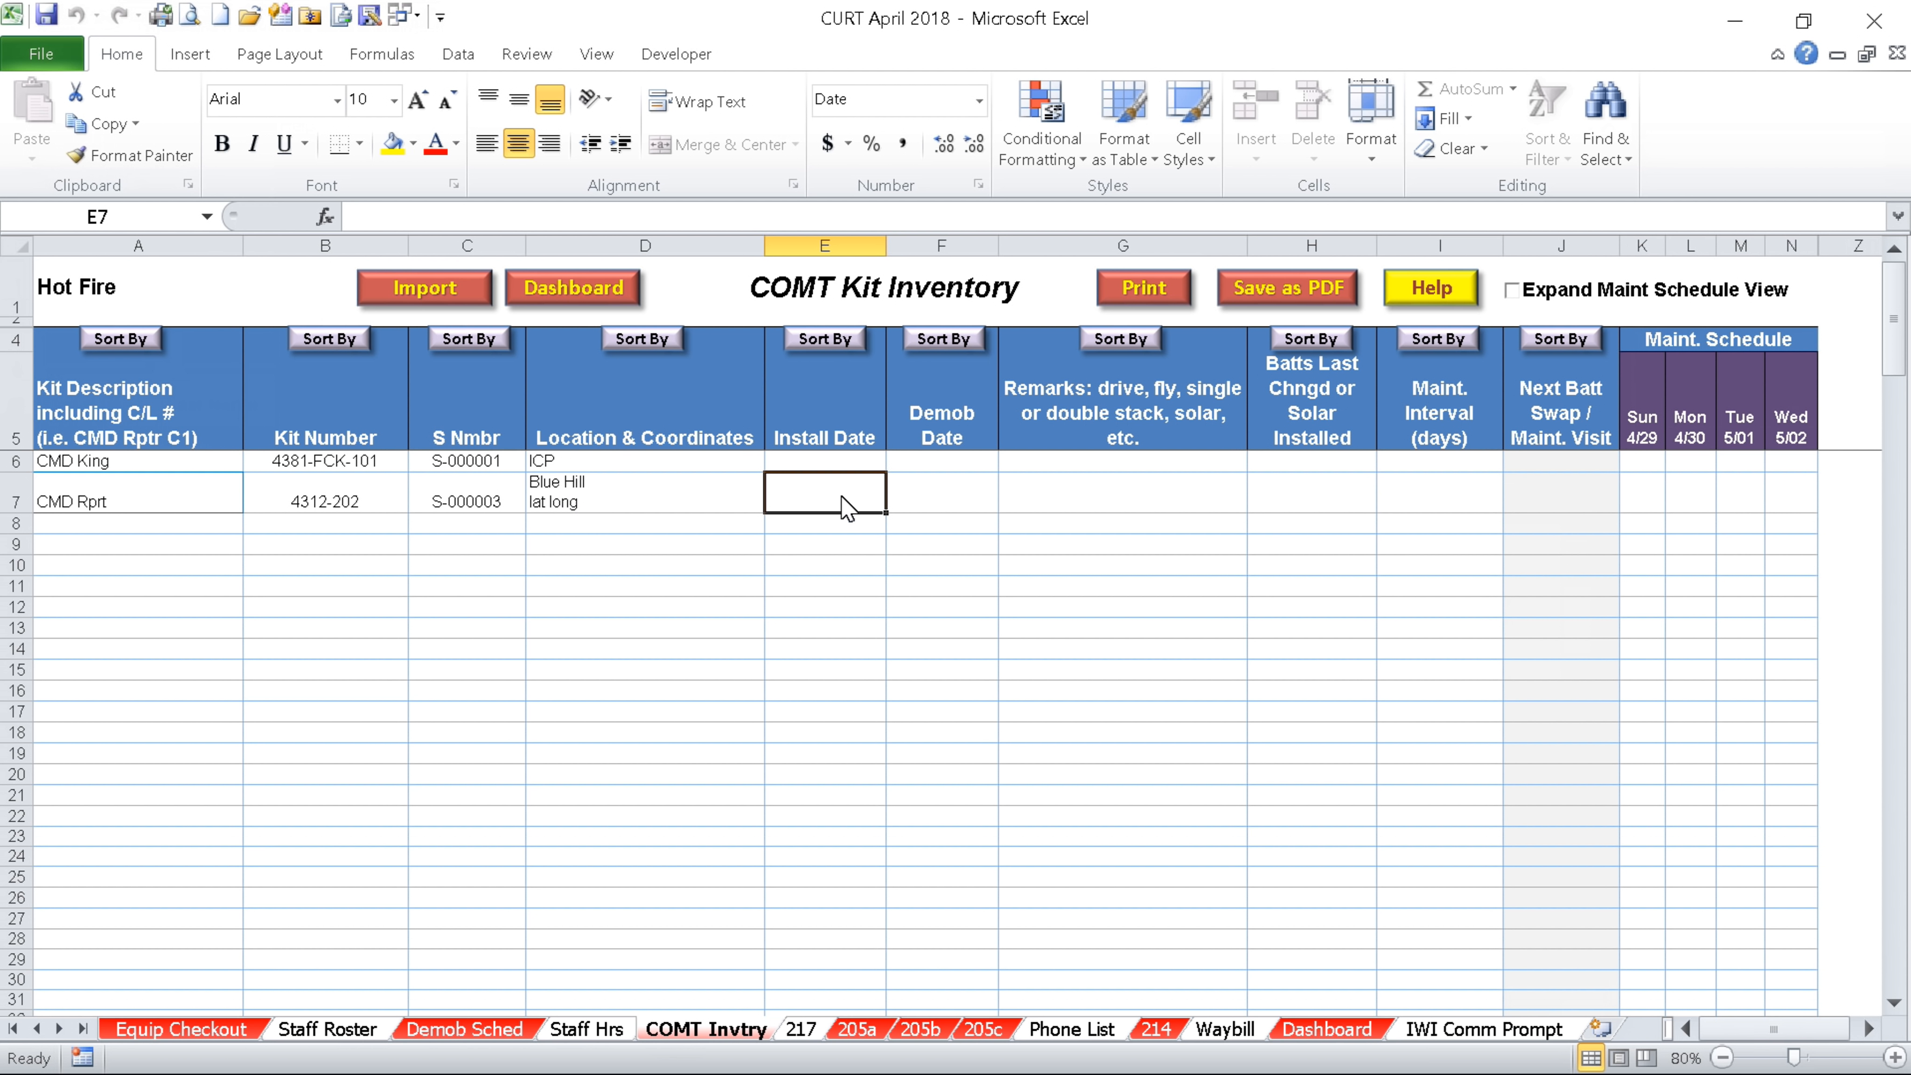
pyautogui.write('4-28')
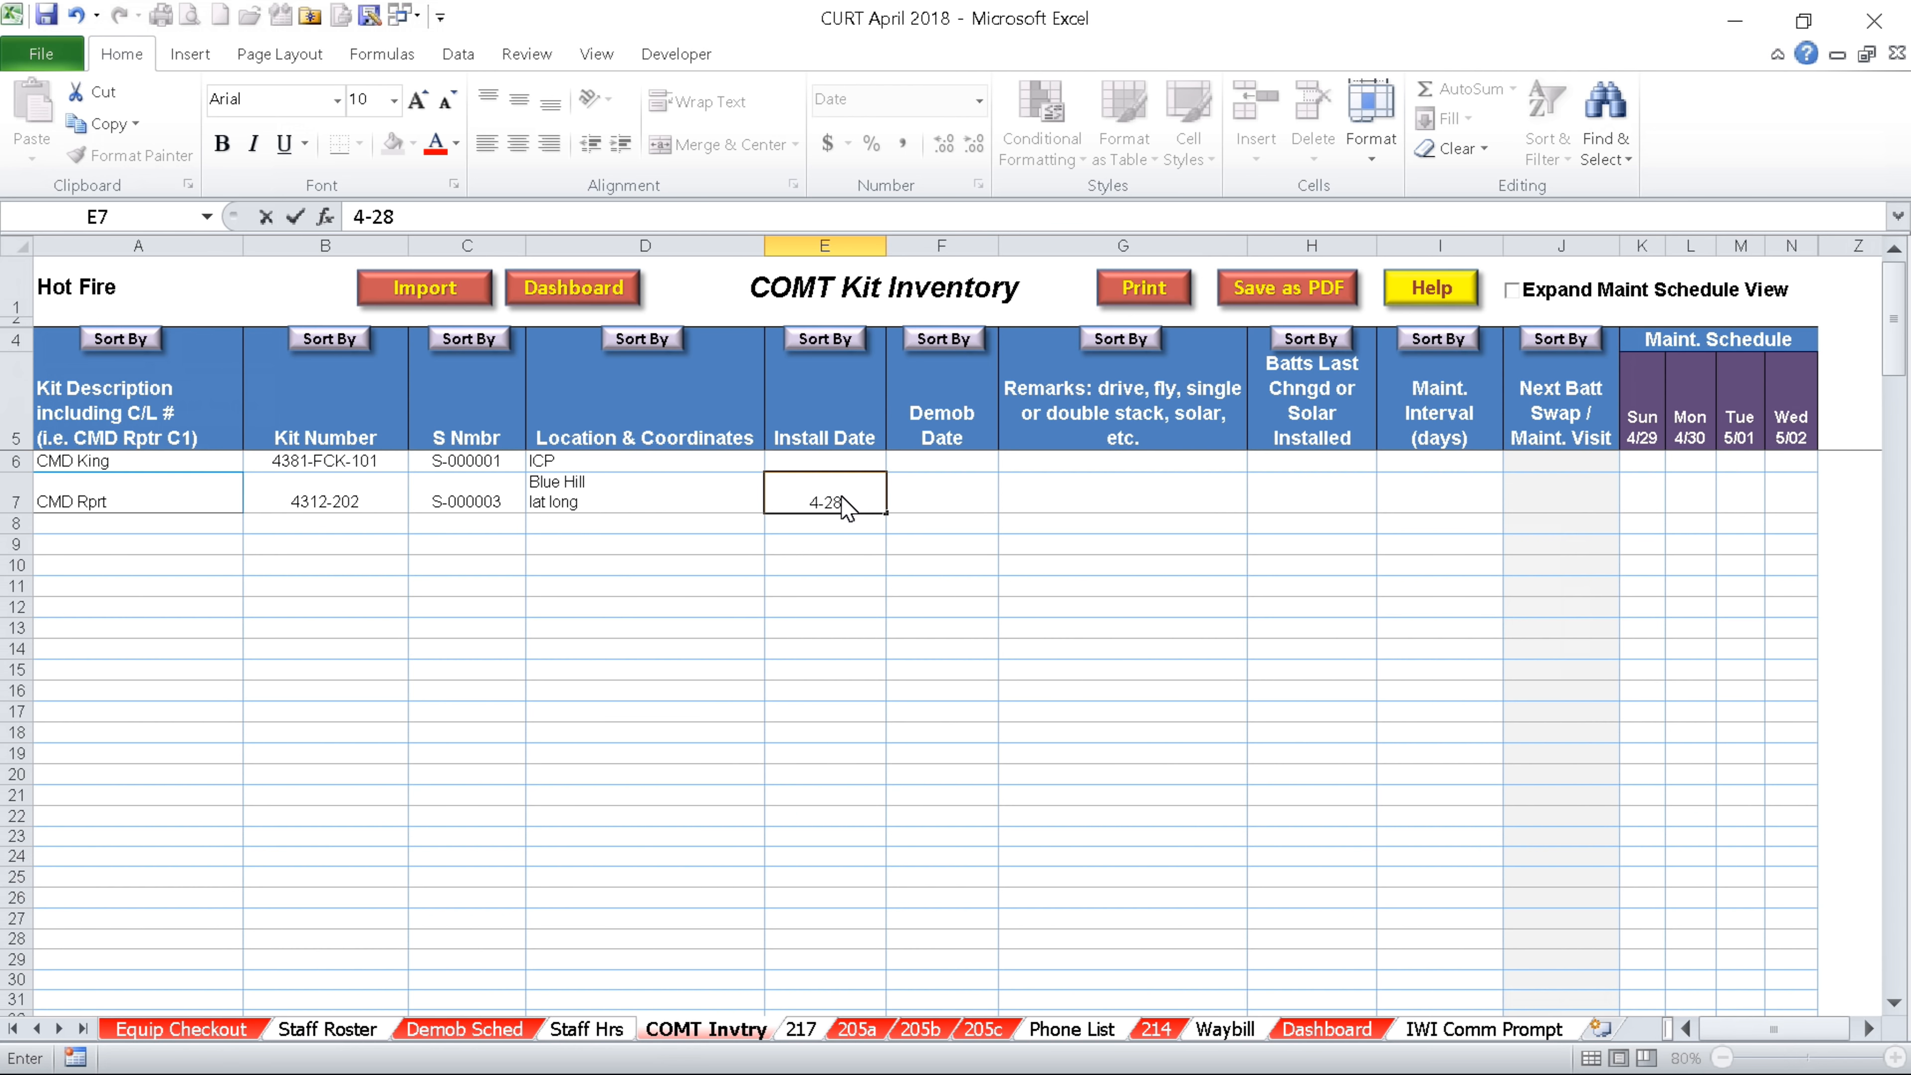
pyautogui.press('Tab')
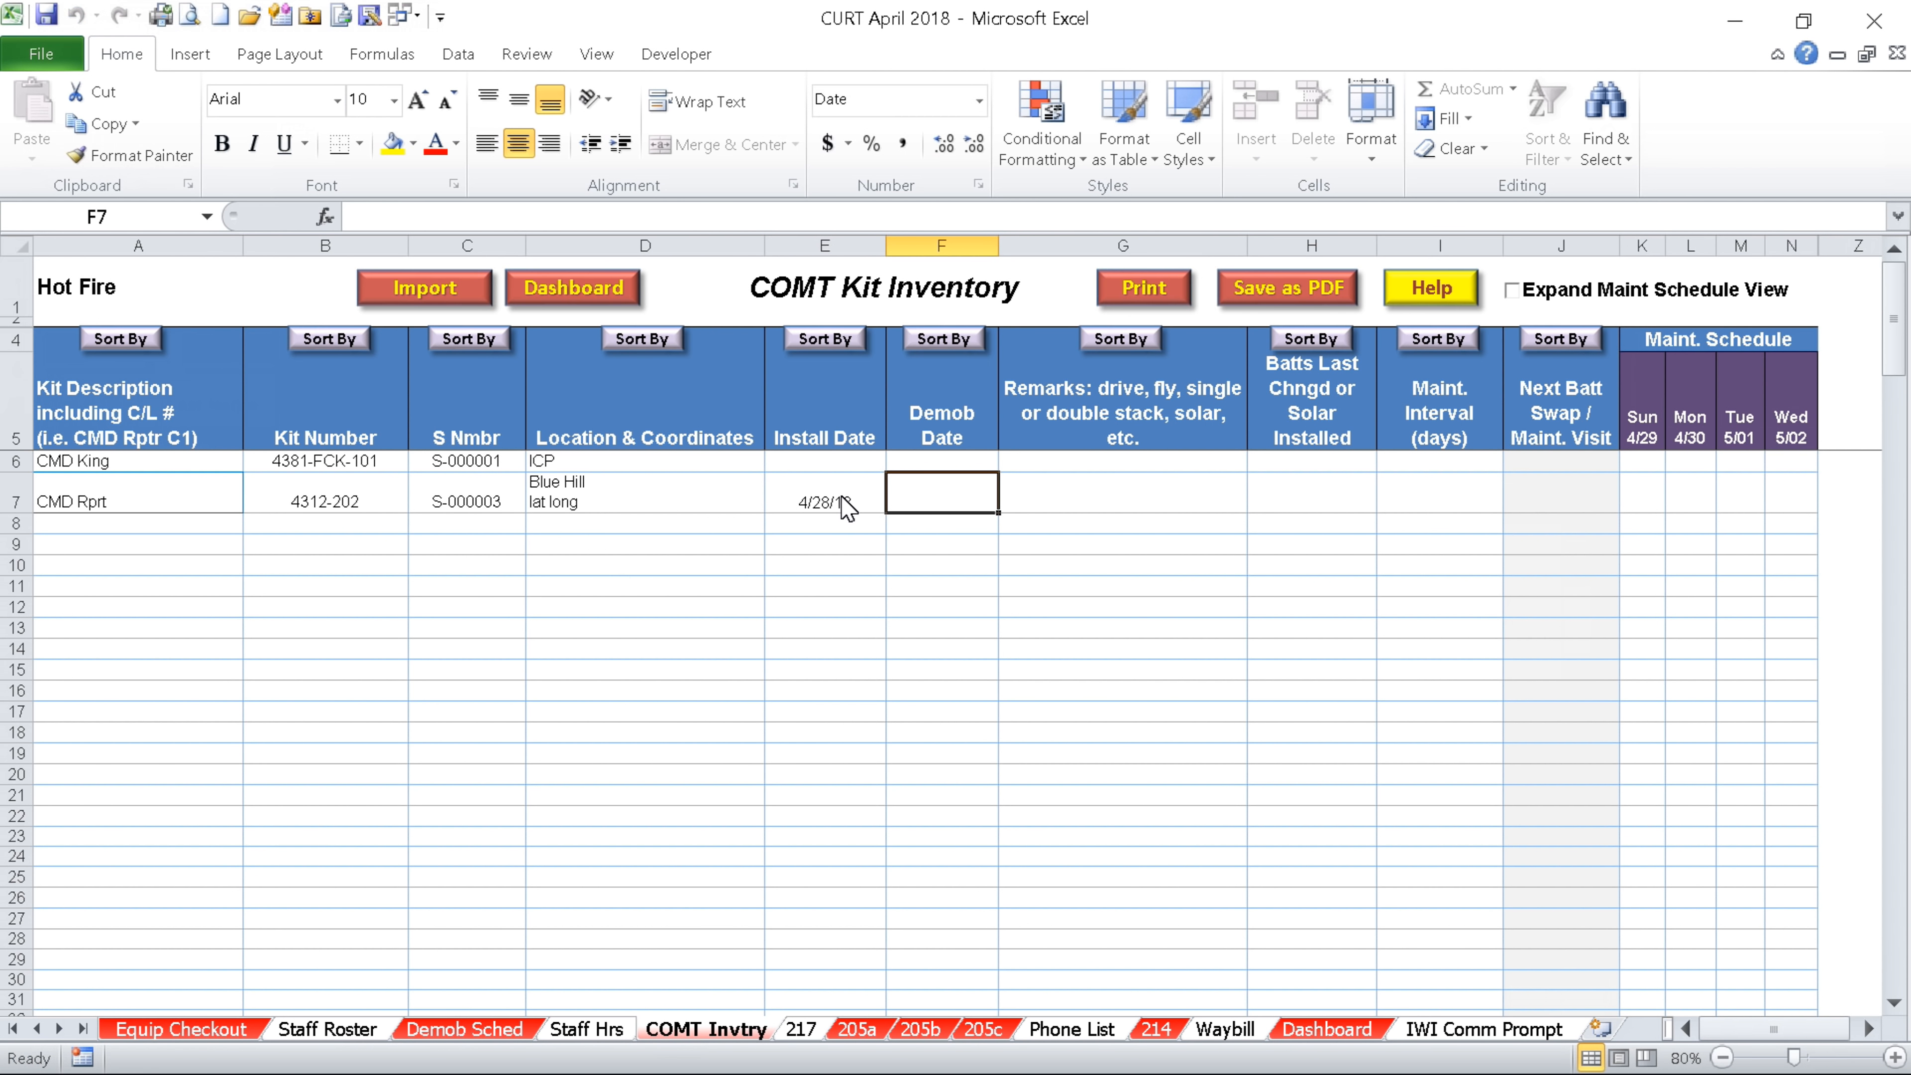
pyautogui.press('Tab')
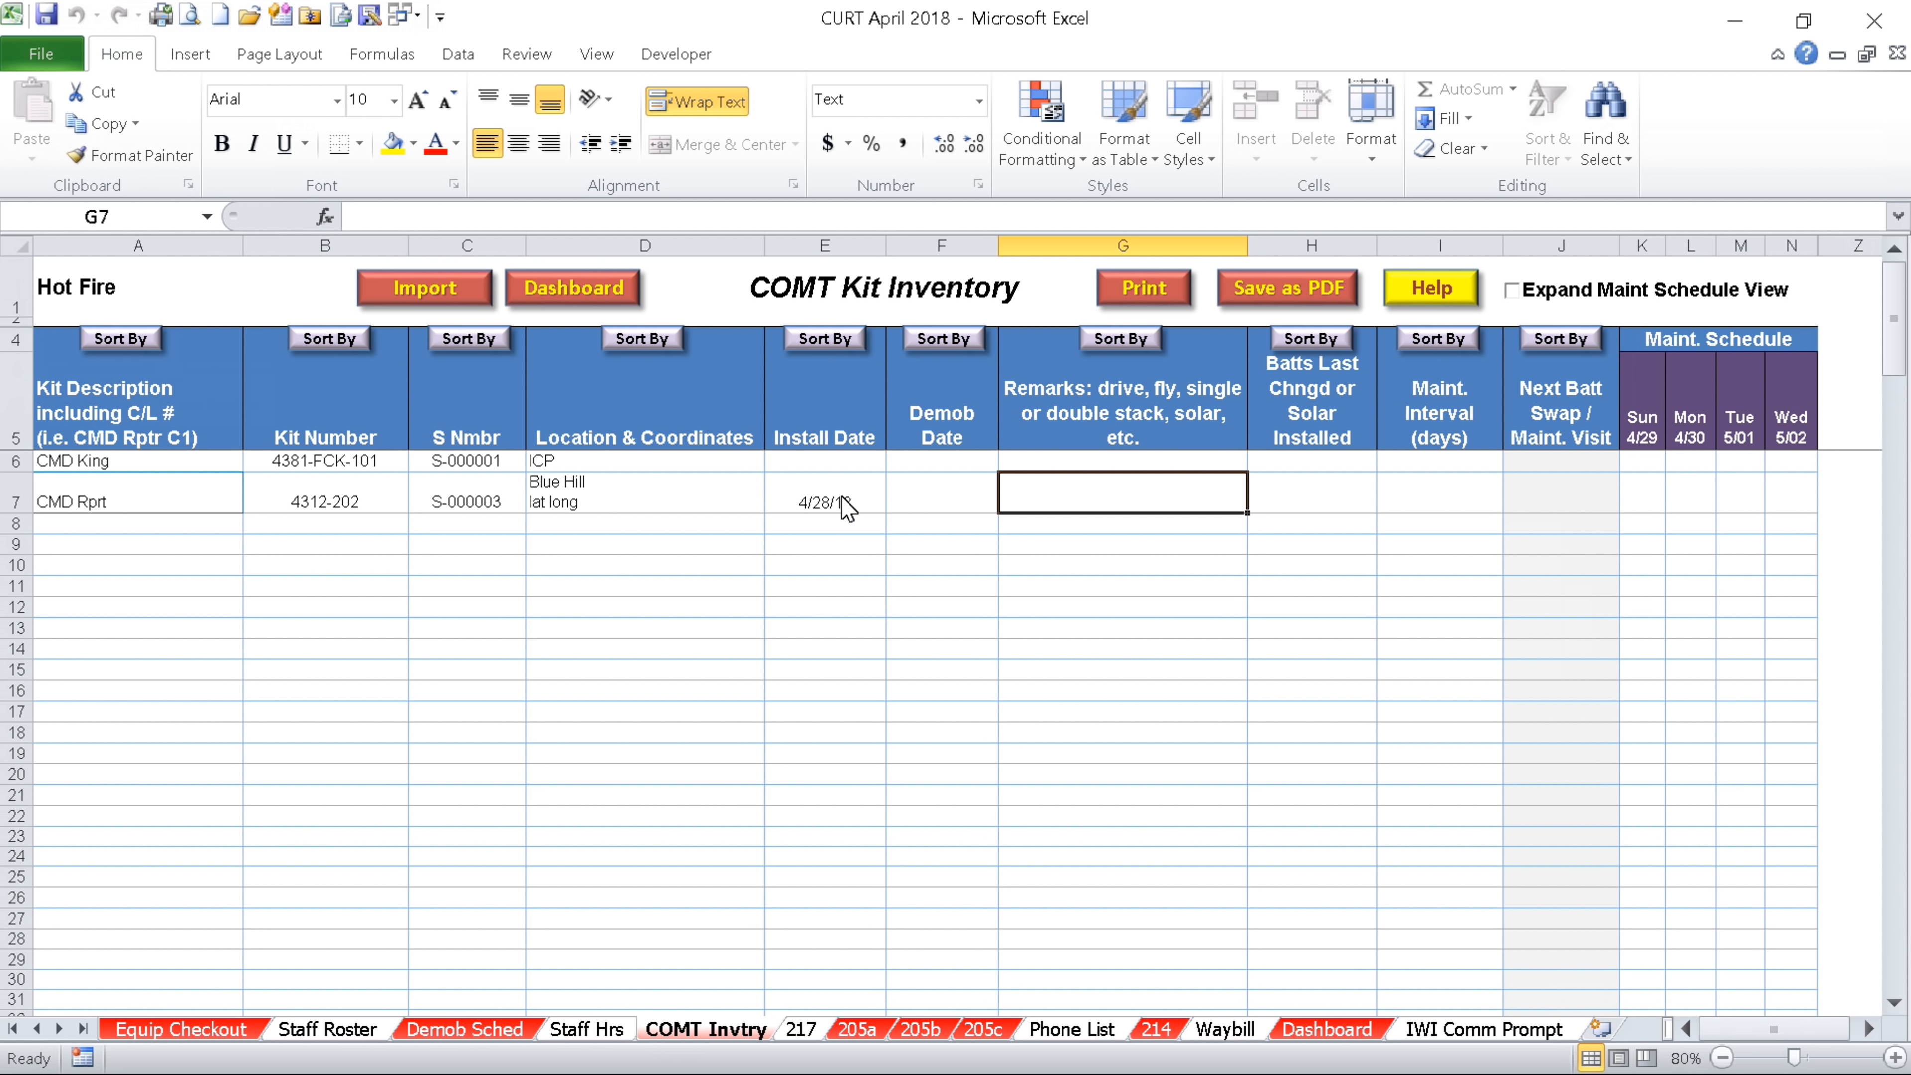
# Enter remarks 'drive, solar', battery change 4/28/18 and a 5-day interval for CMD Rprt
pyautogui.write('dri')
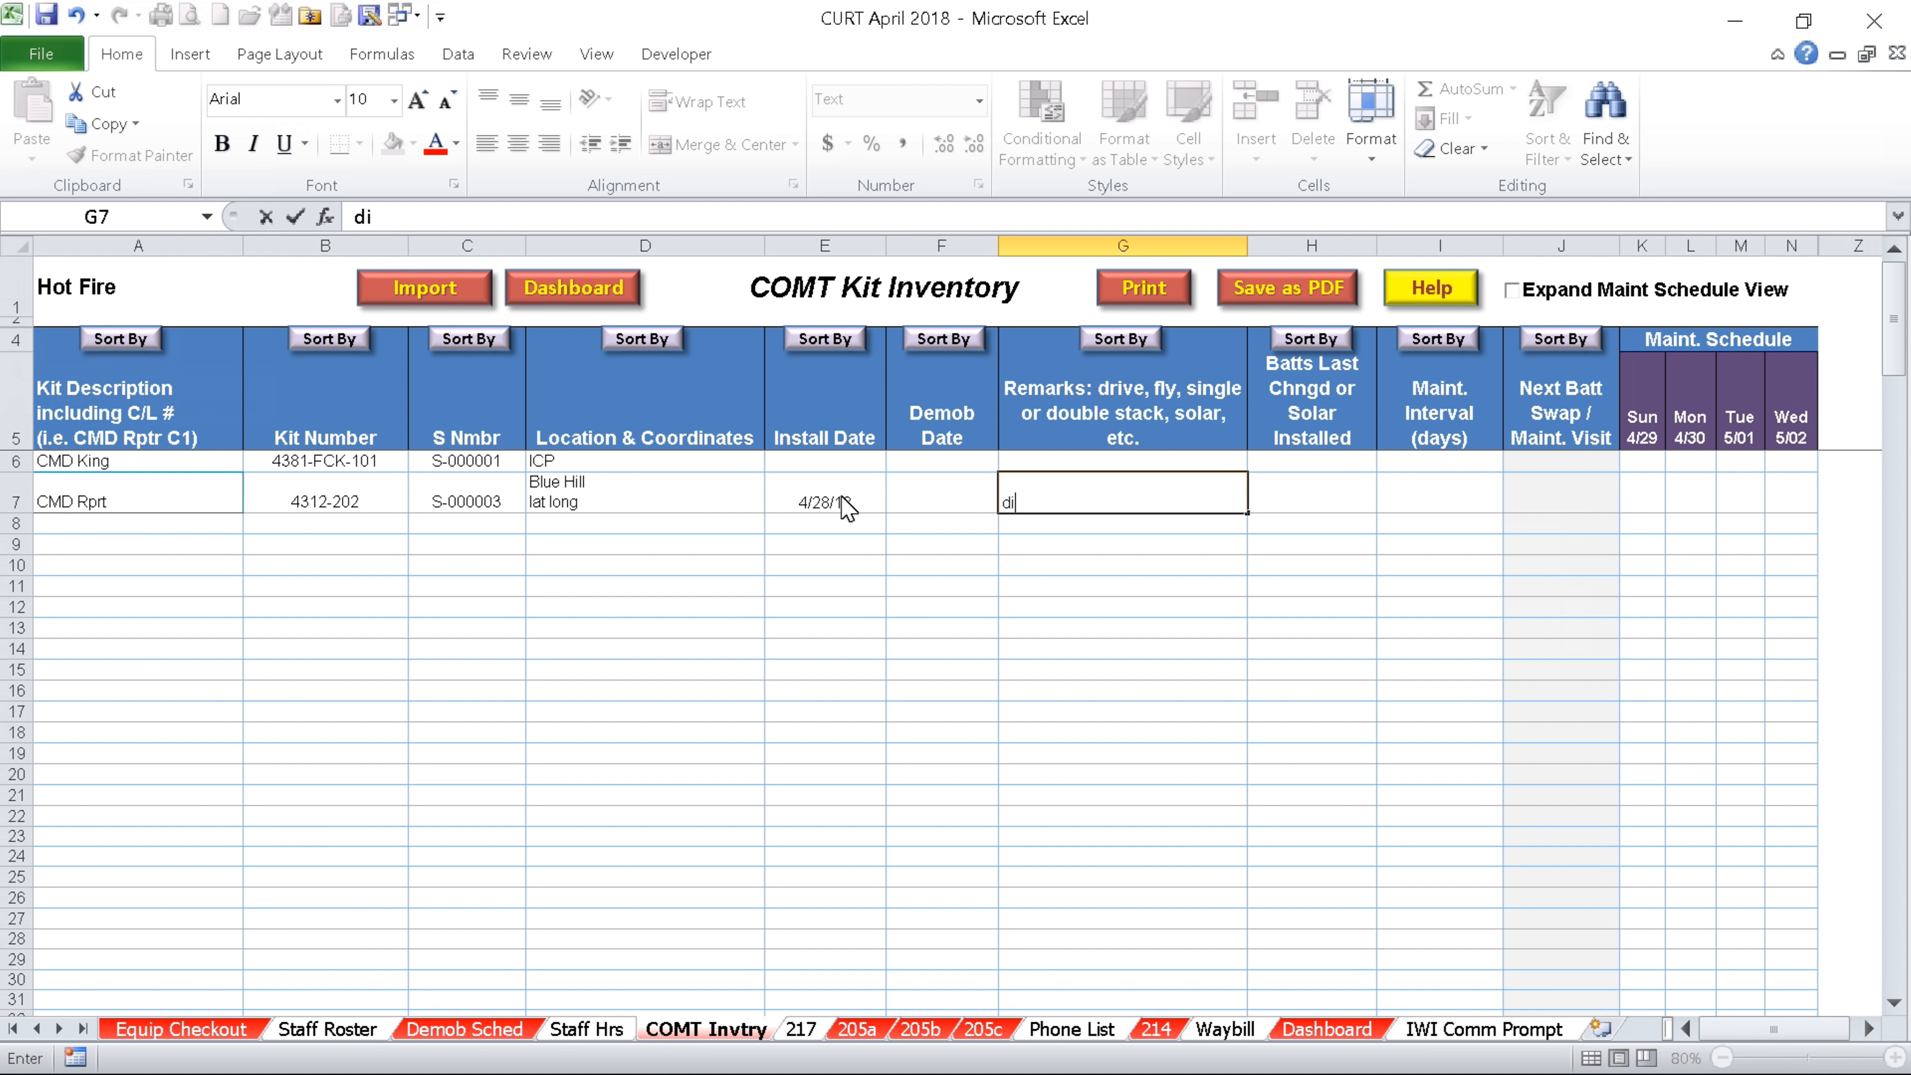
pyautogui.write('ve, solar')
pyautogui.press('Tab')
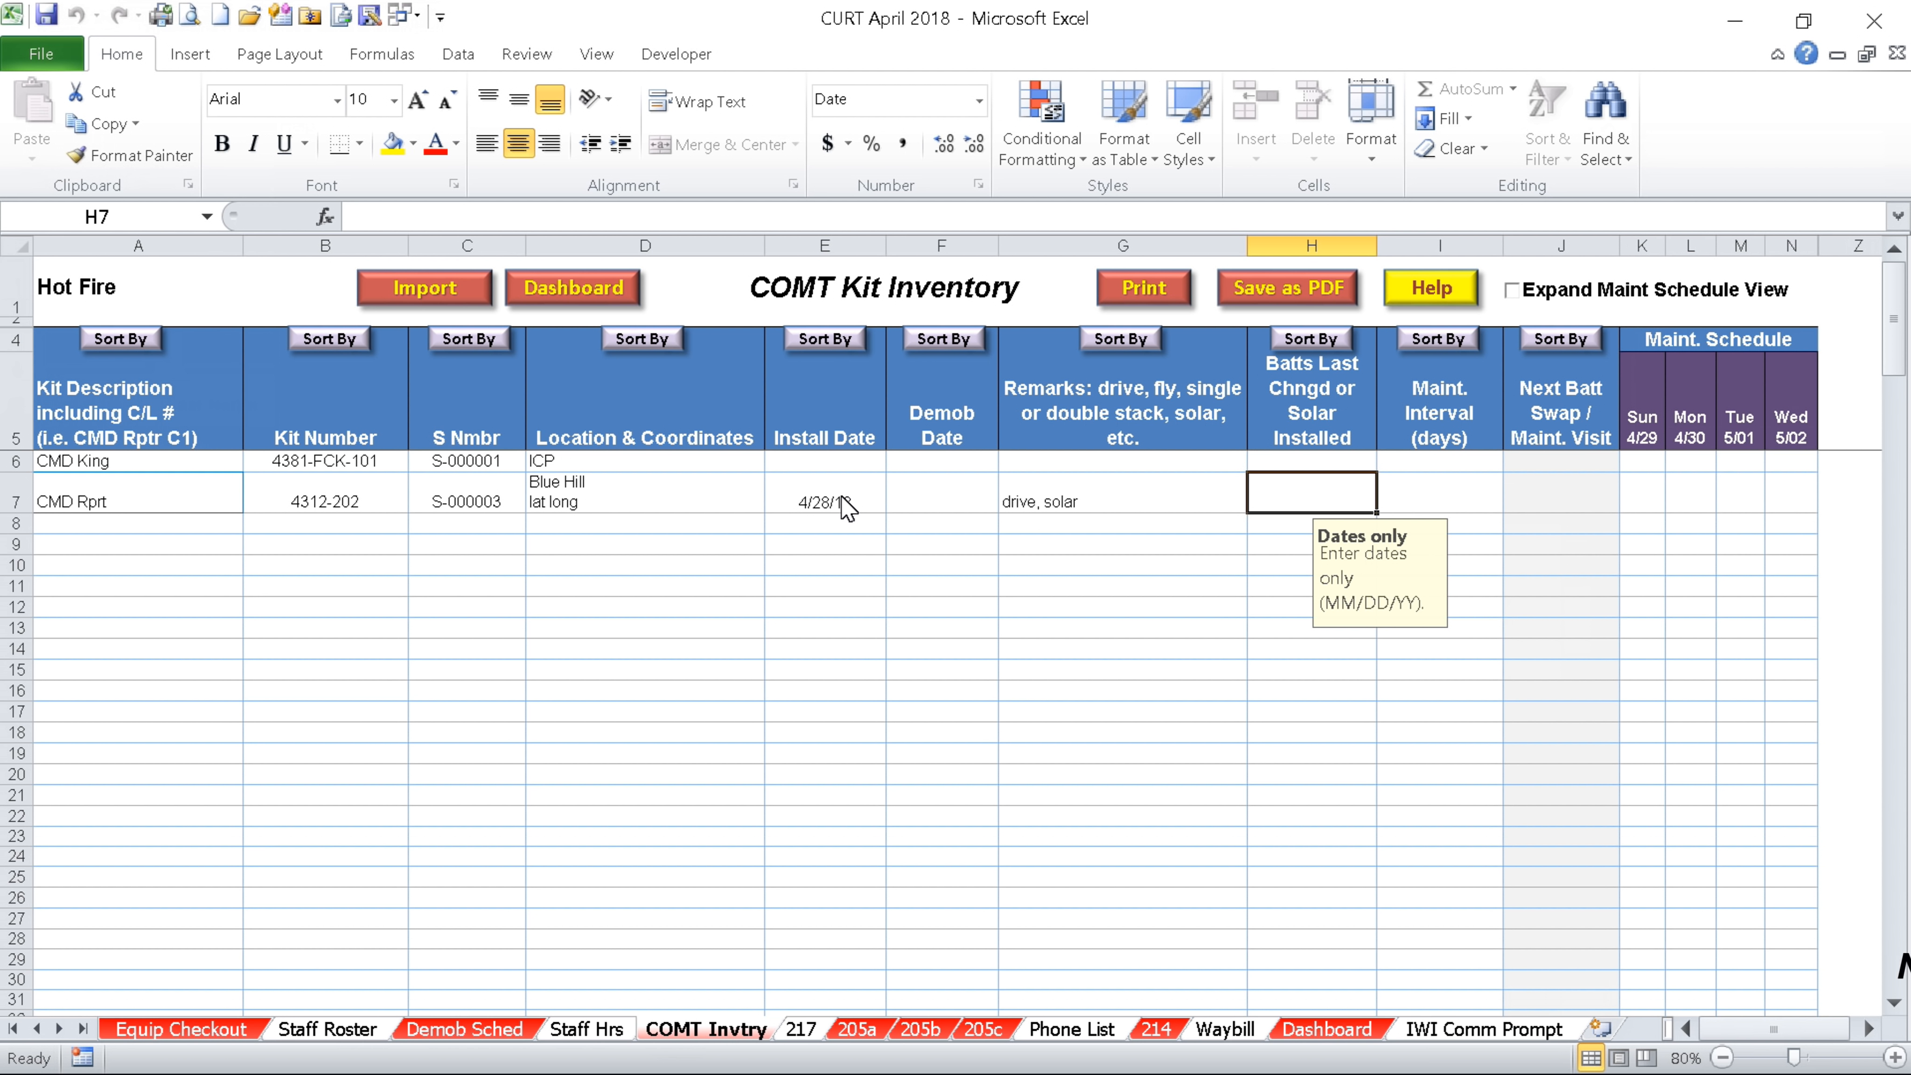
pyautogui.write('4-28')
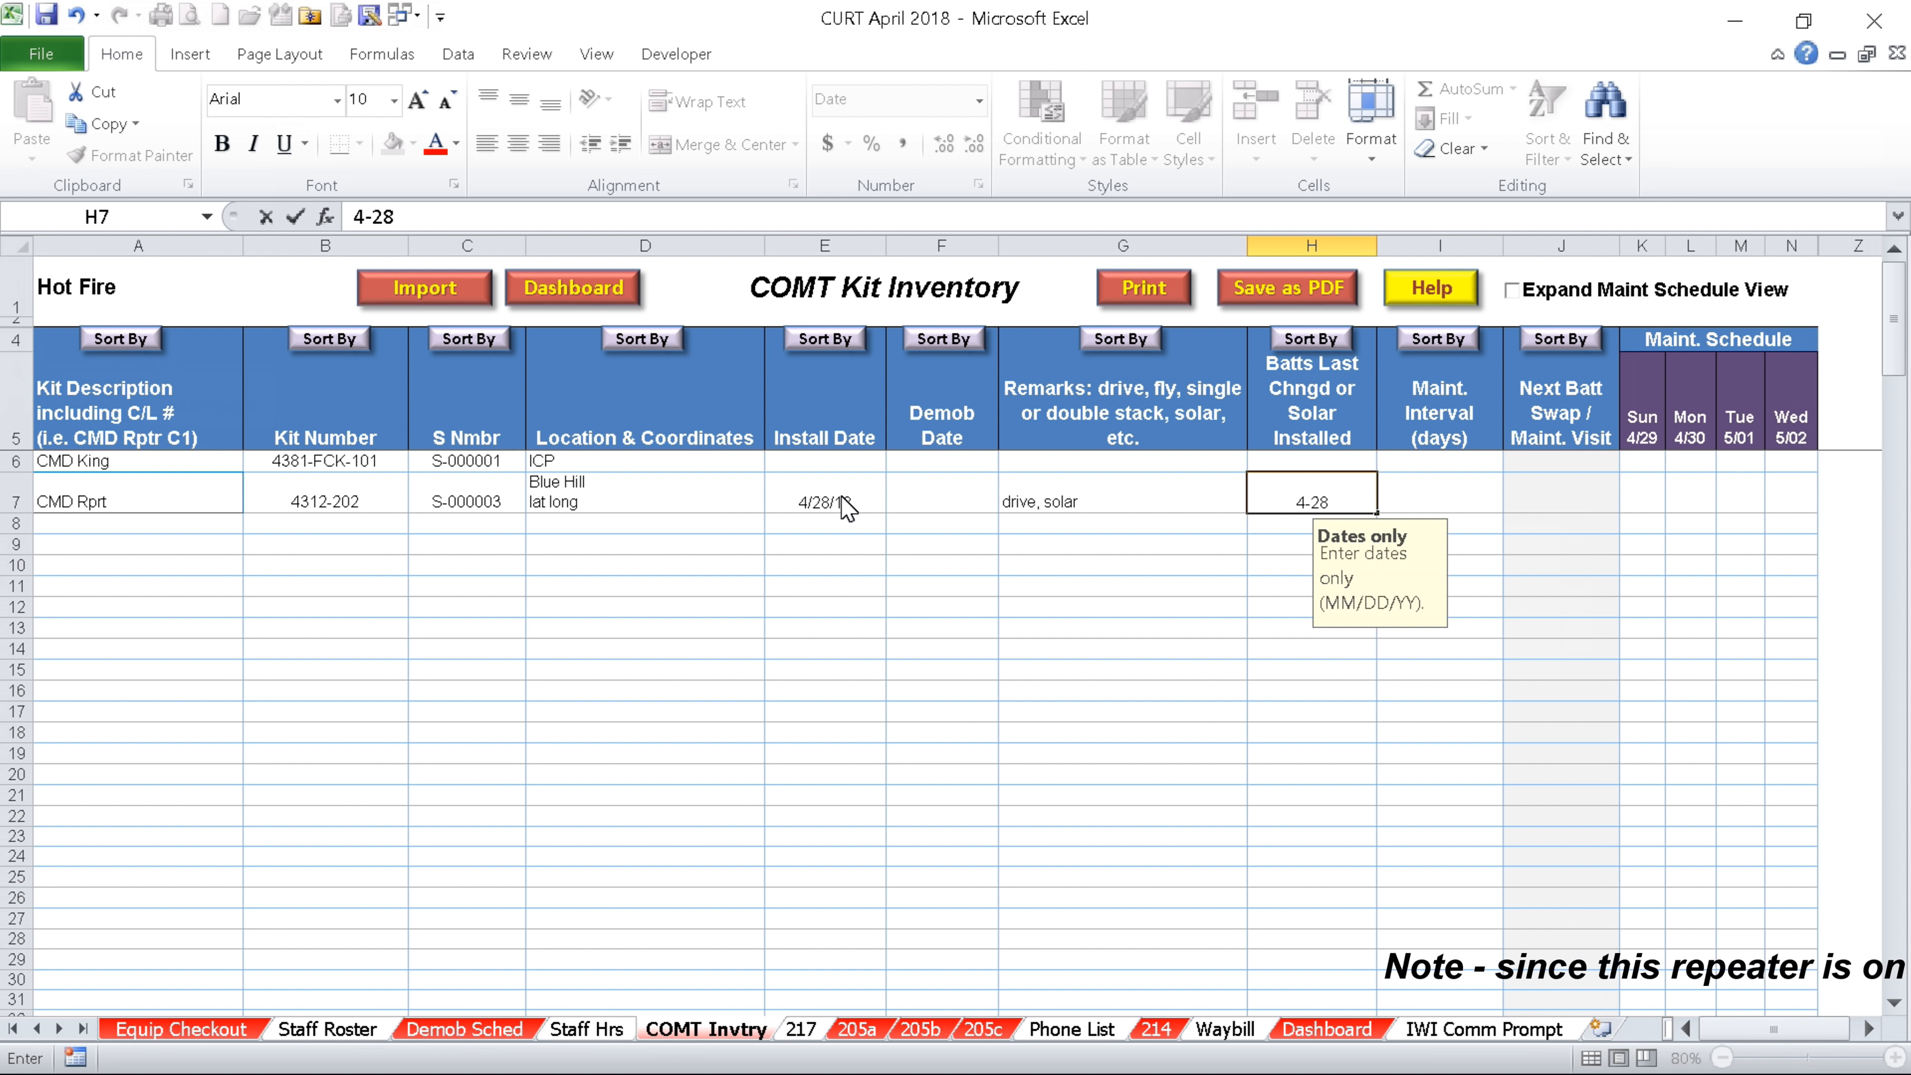
pyautogui.press('Tab')
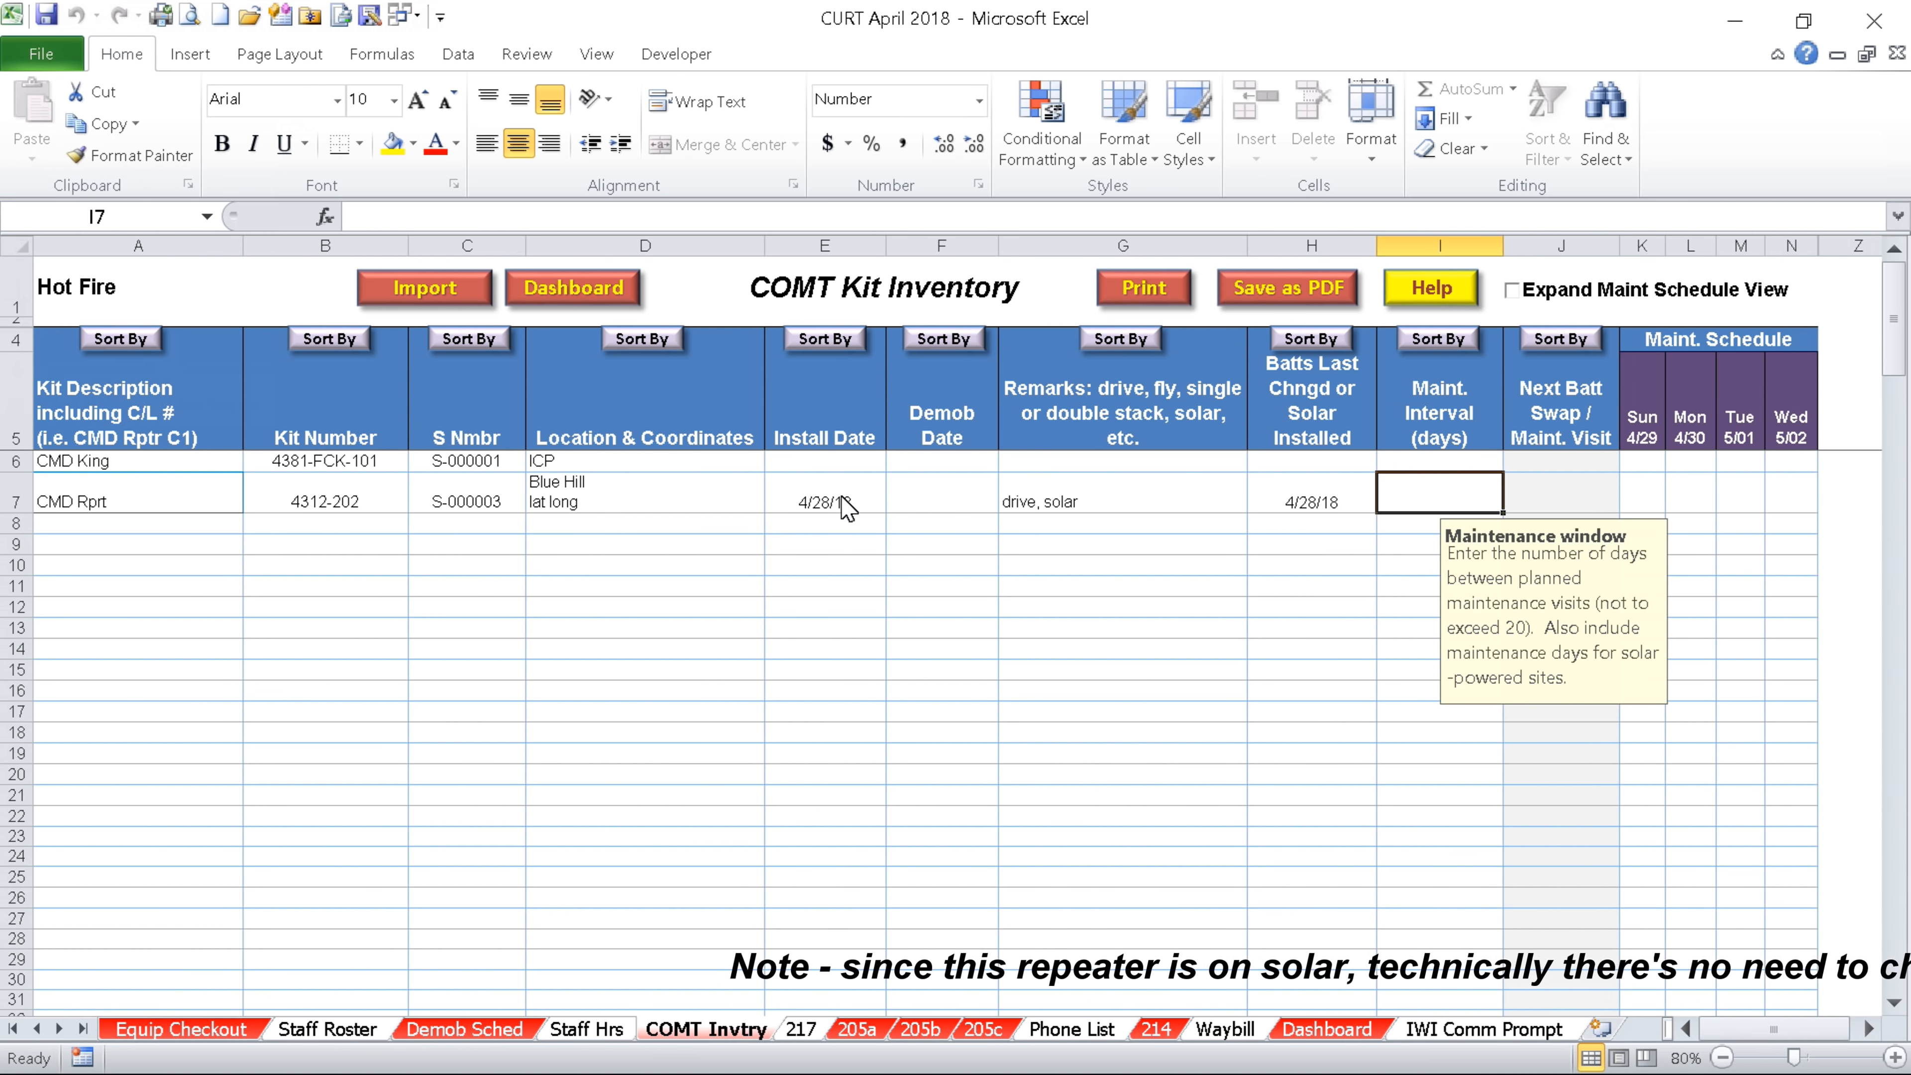
pyautogui.write('5')
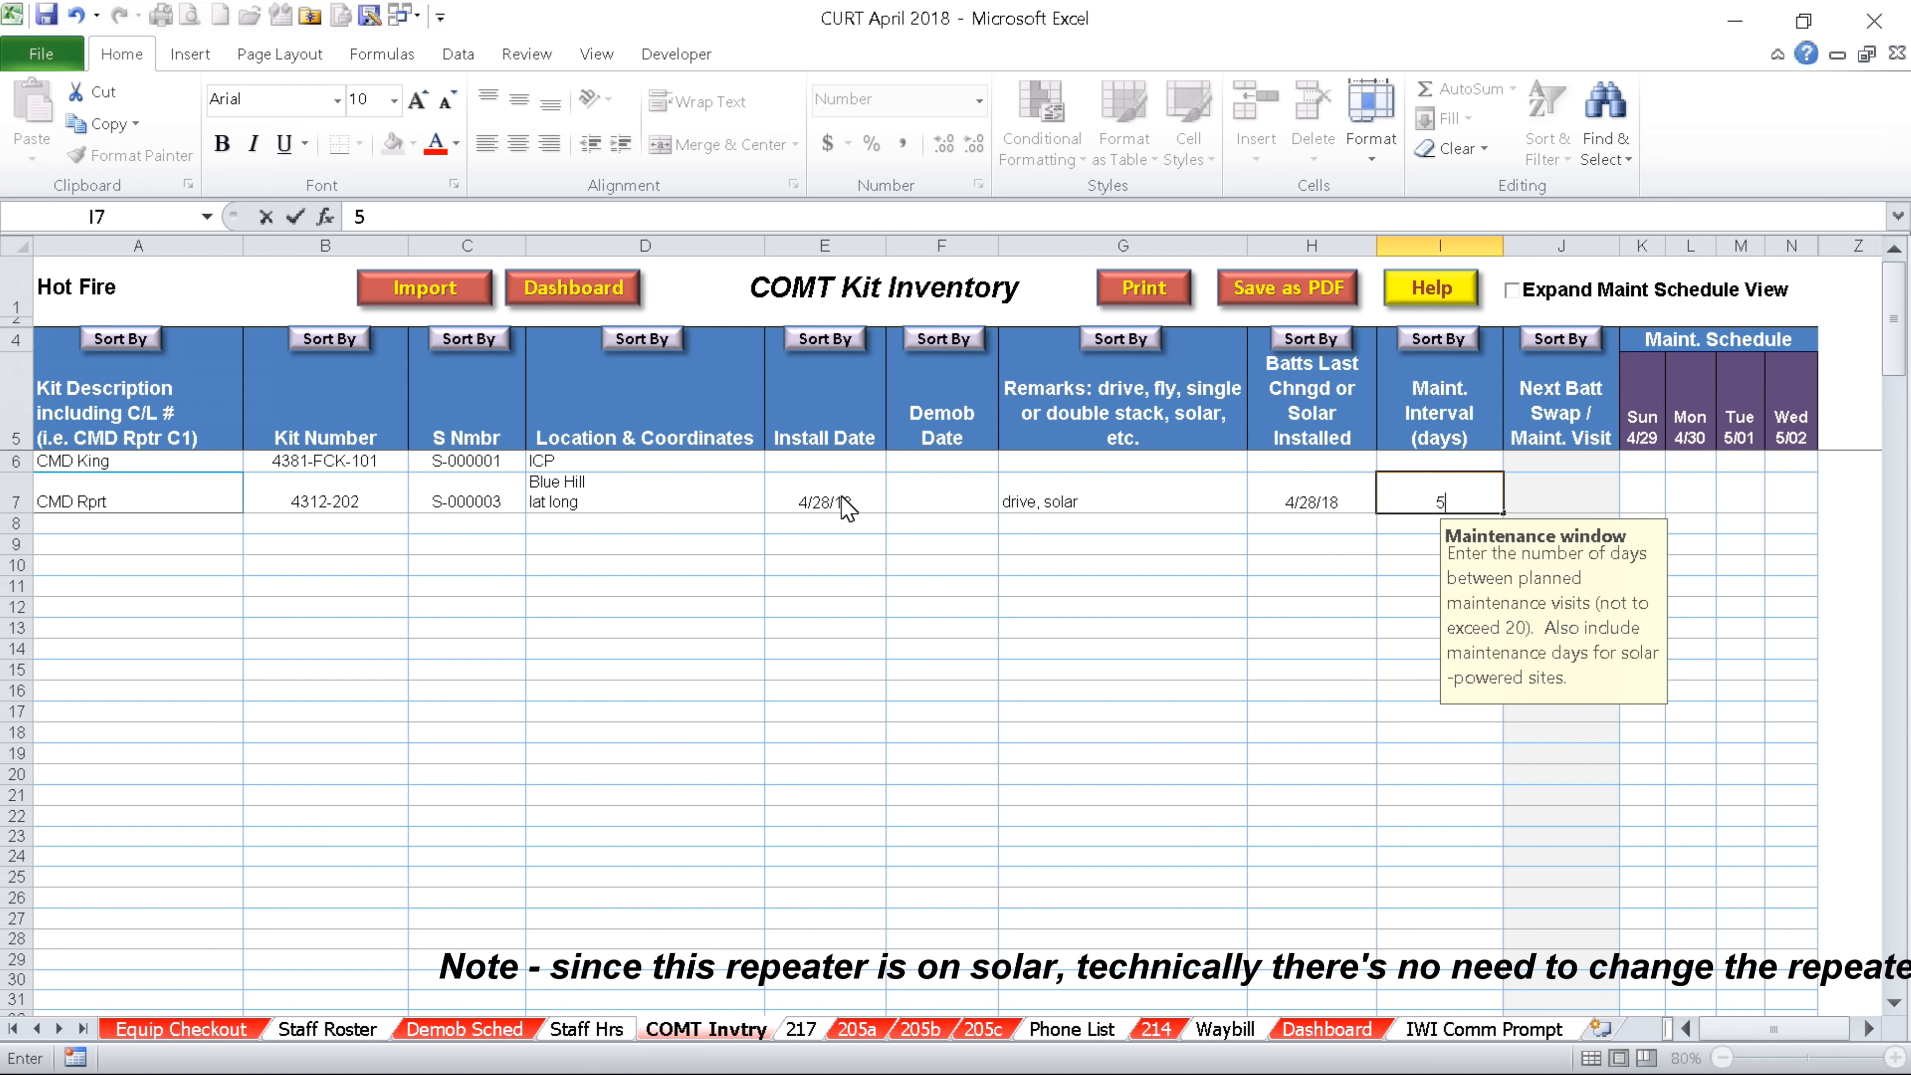
pyautogui.hotkey('shift', 'Tab')
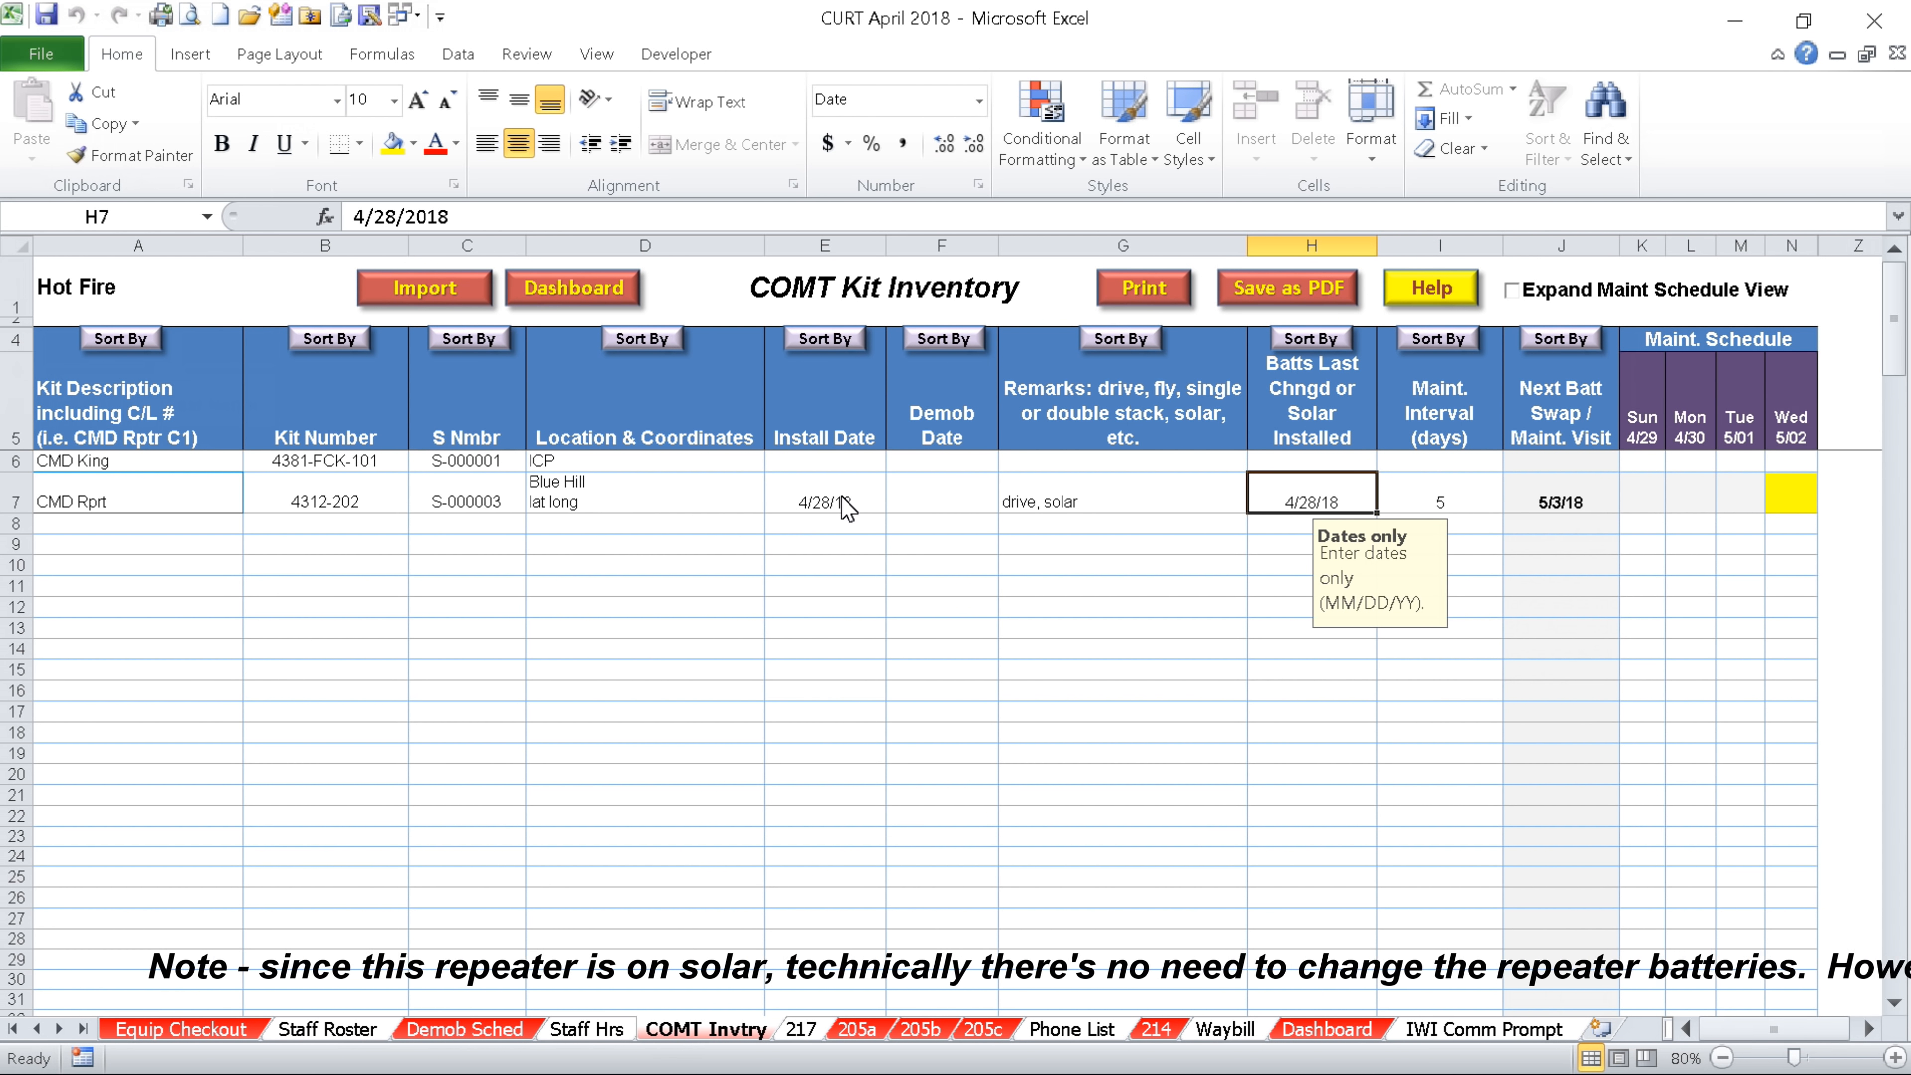
pyautogui.press('Return')
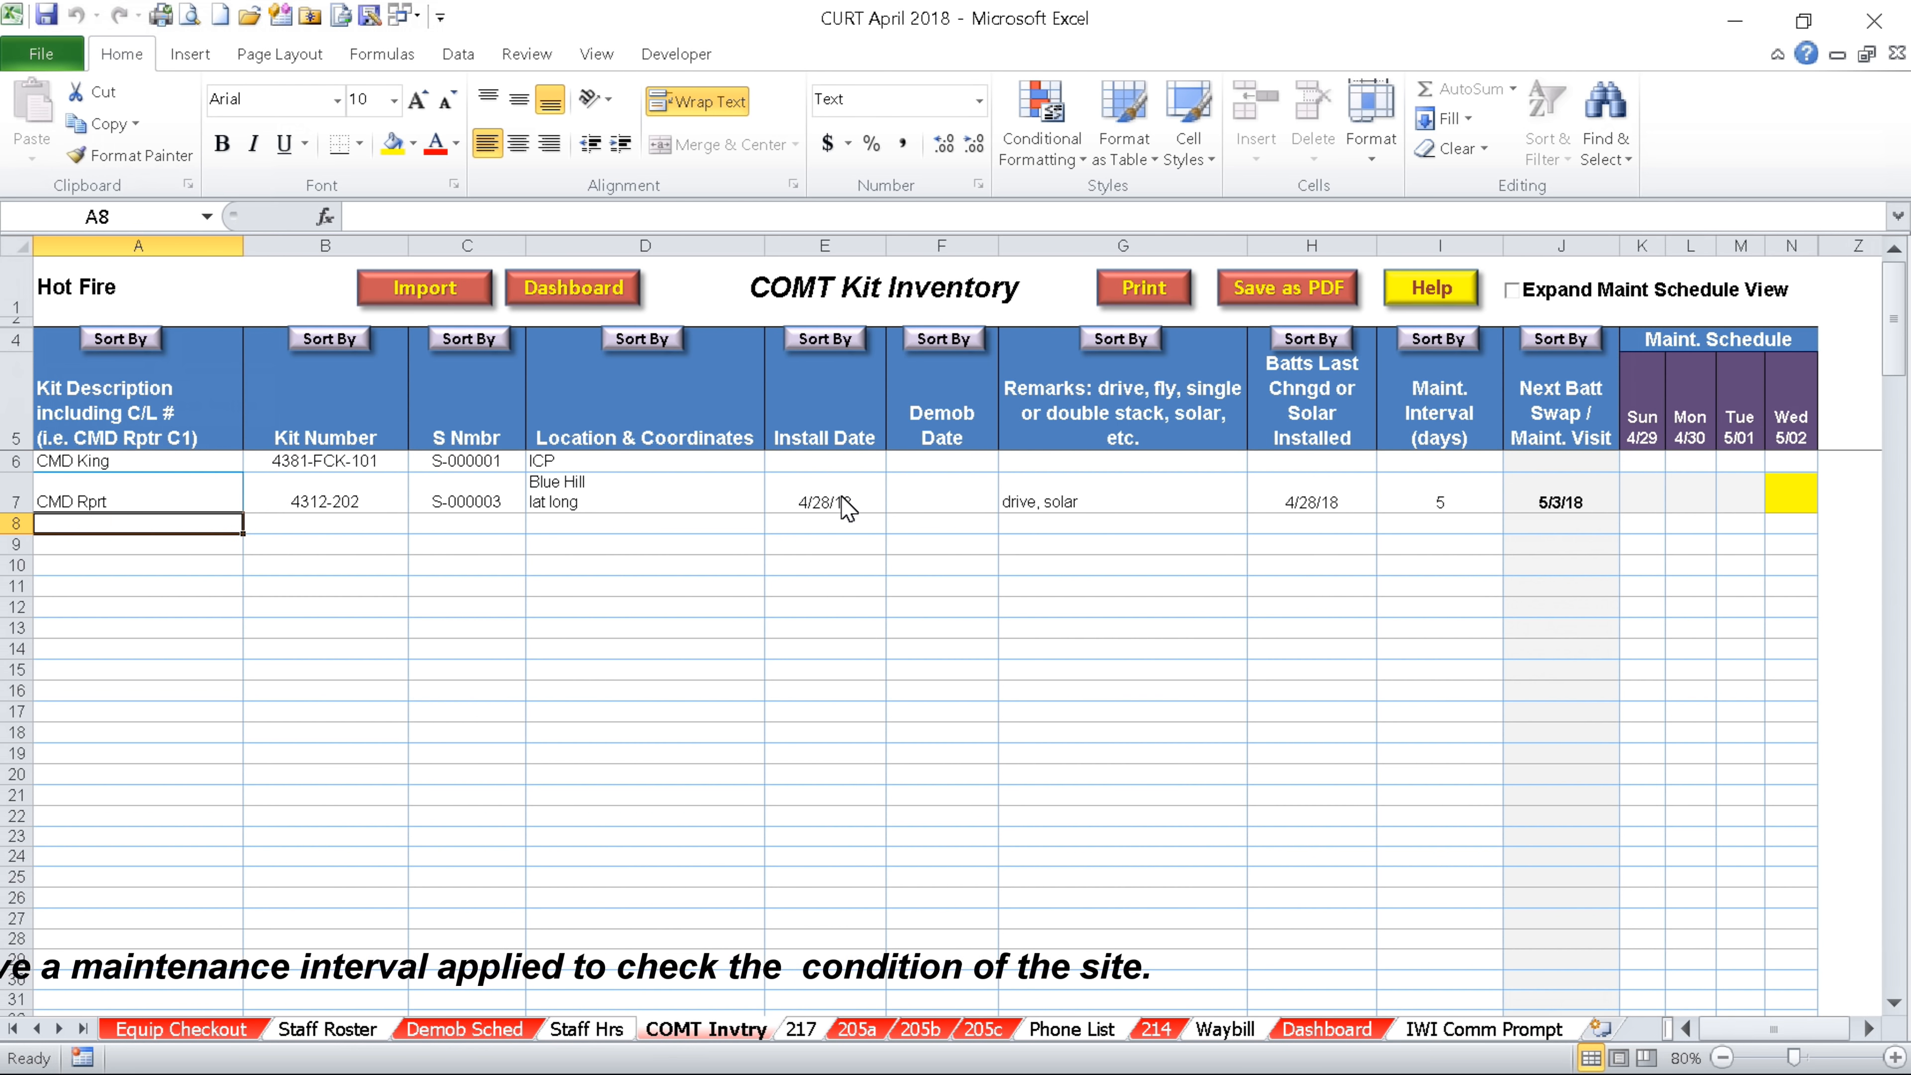
# Expand and collapse the maintenance schedule, then start and cancel a PDF export of the inventory
pyautogui.click(1515, 294)
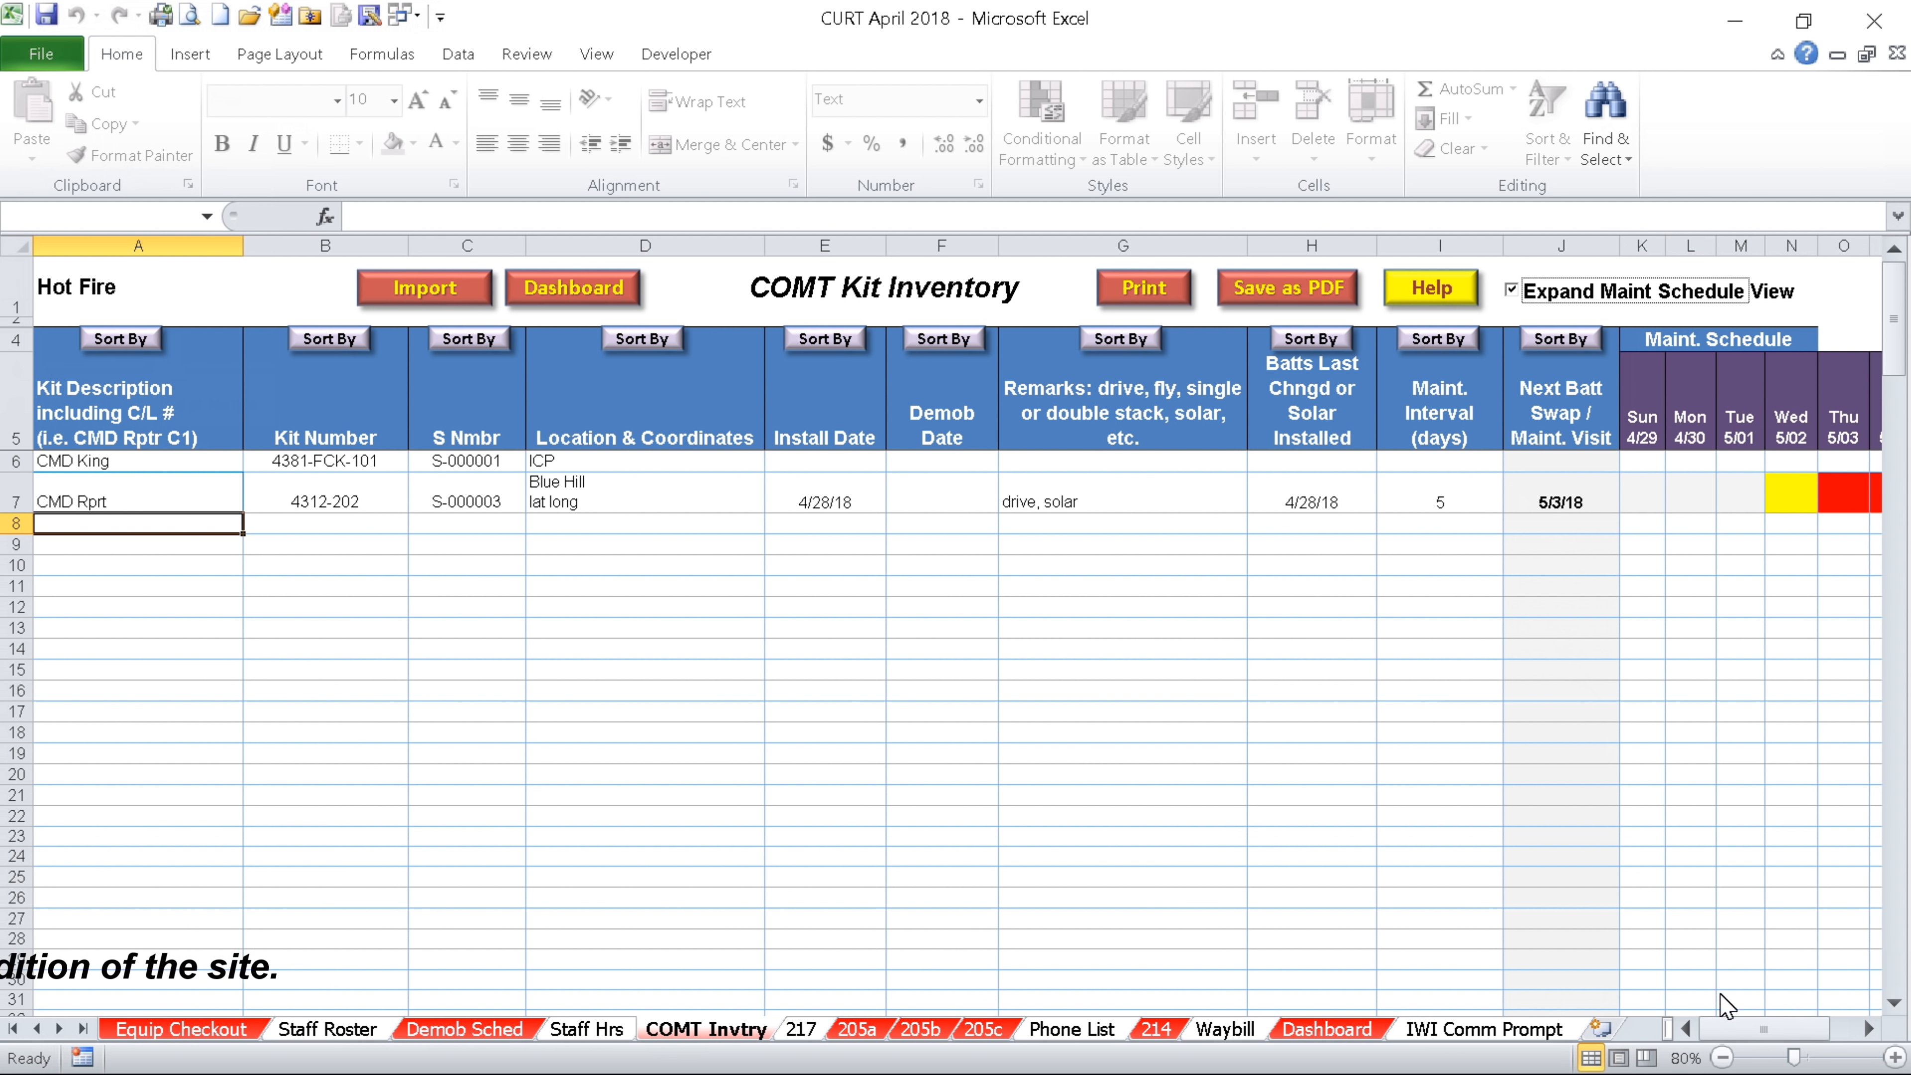
pyautogui.moveTo(1739, 1028)
pyautogui.mouseDown()
pyautogui.moveTo(1787, 1043)
pyautogui.moveTo(1768, 1044)
pyautogui.mouseUp()
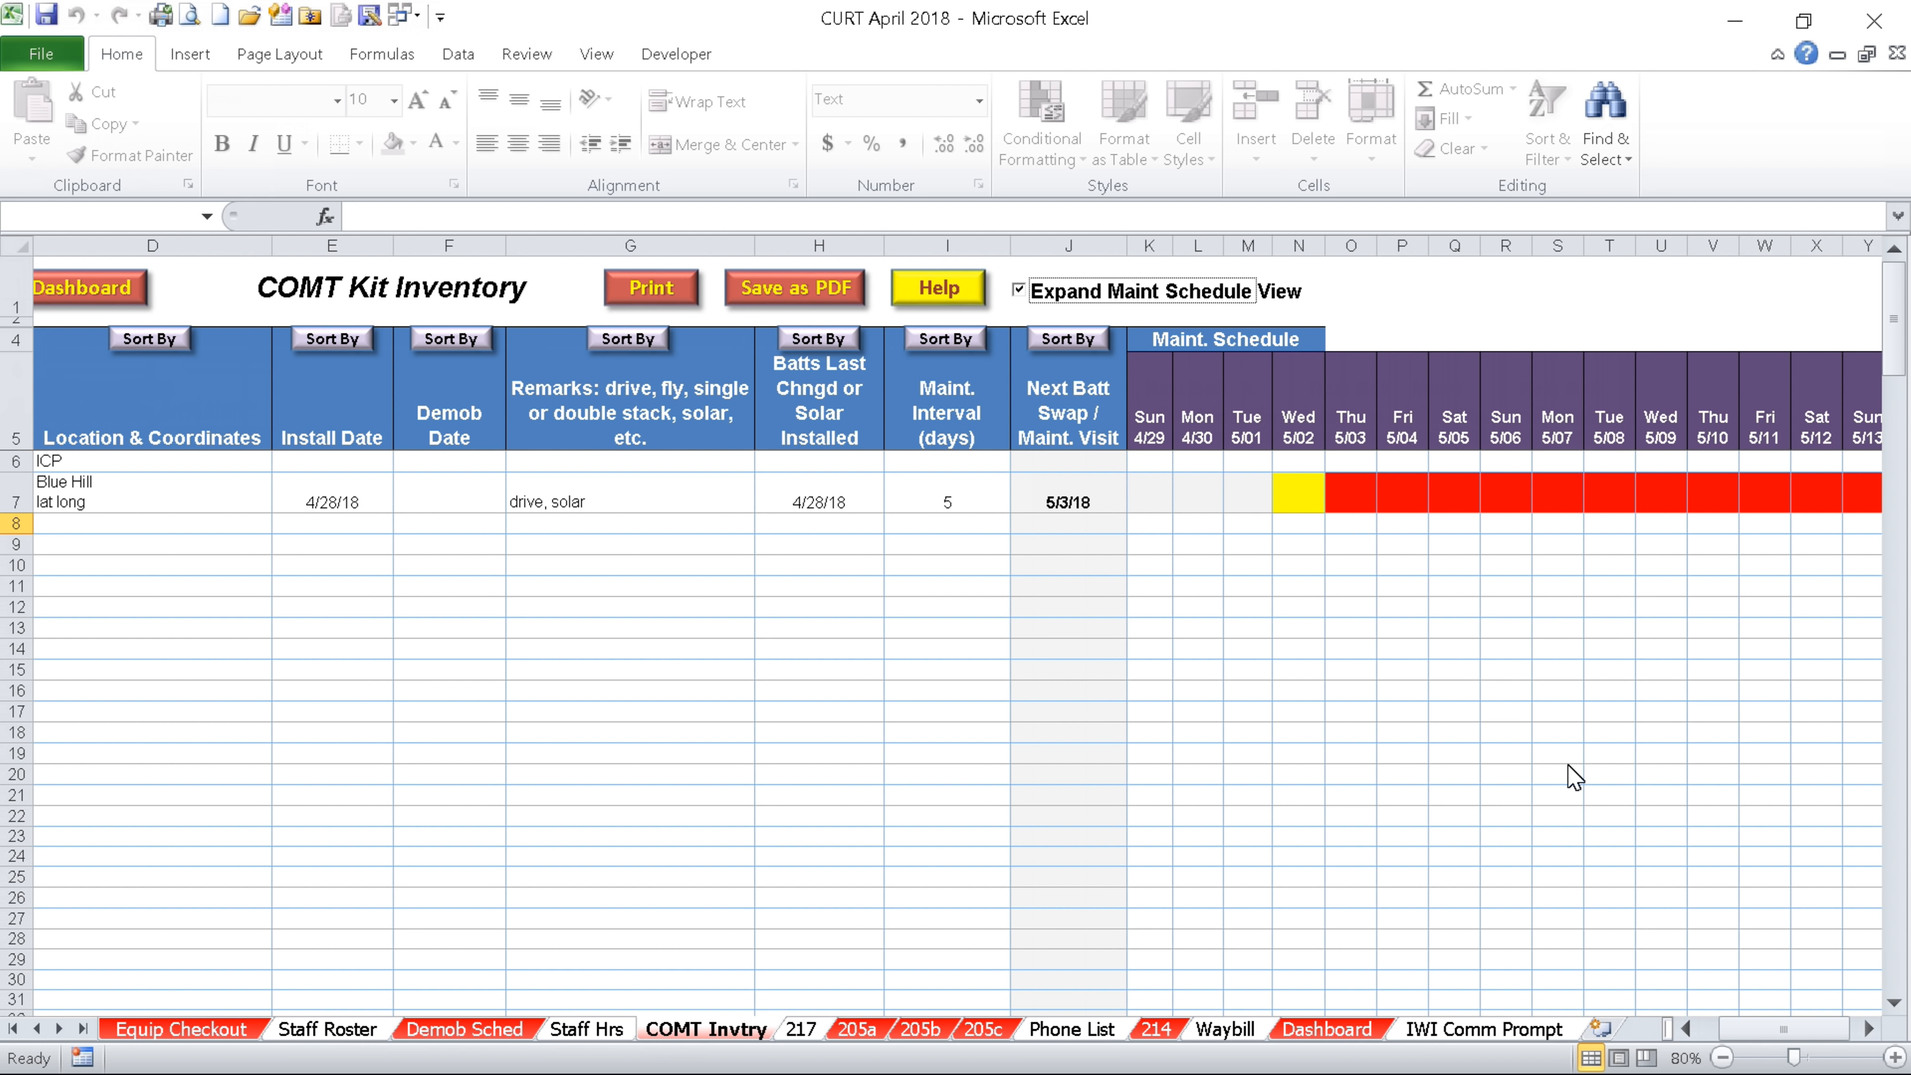
pyautogui.moveTo(1750, 1029); pyautogui.dragTo(1721, 1035)
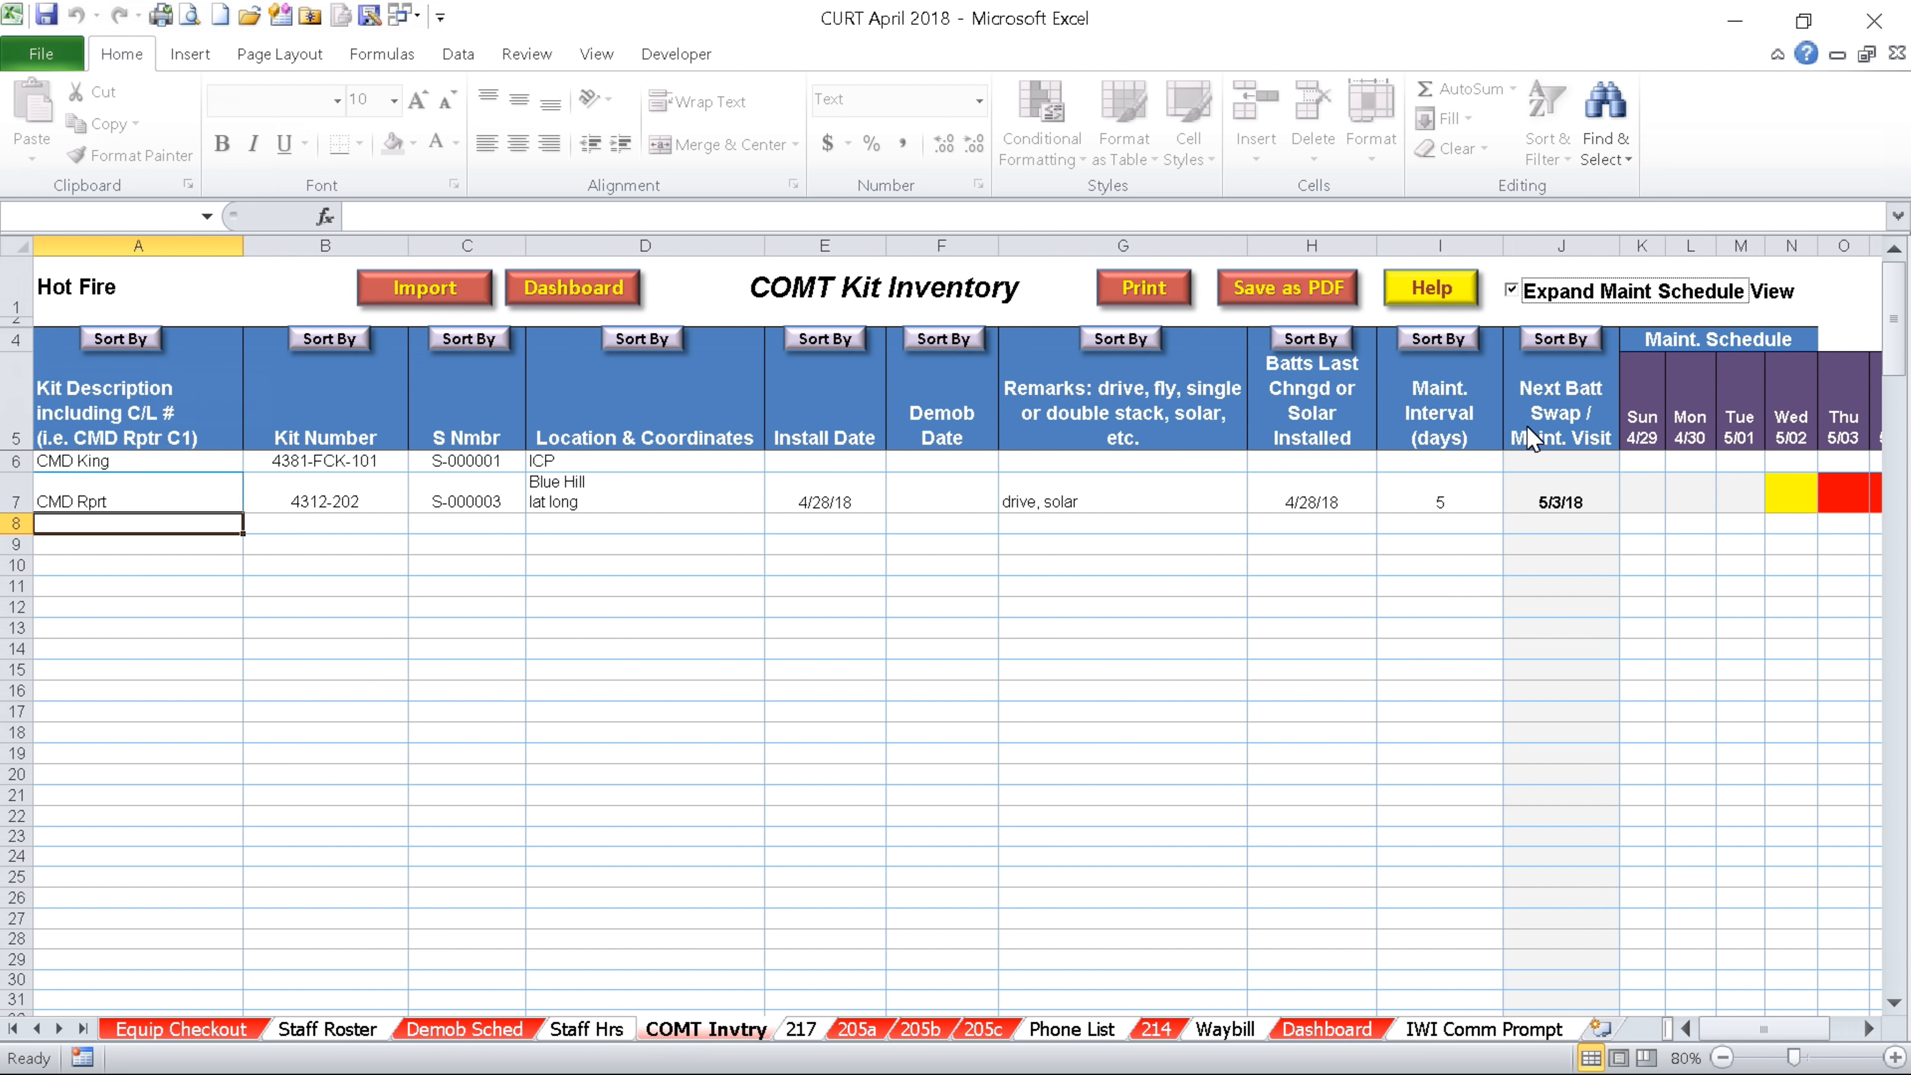
pyautogui.click(1510, 289)
pyautogui.click(1302, 297)
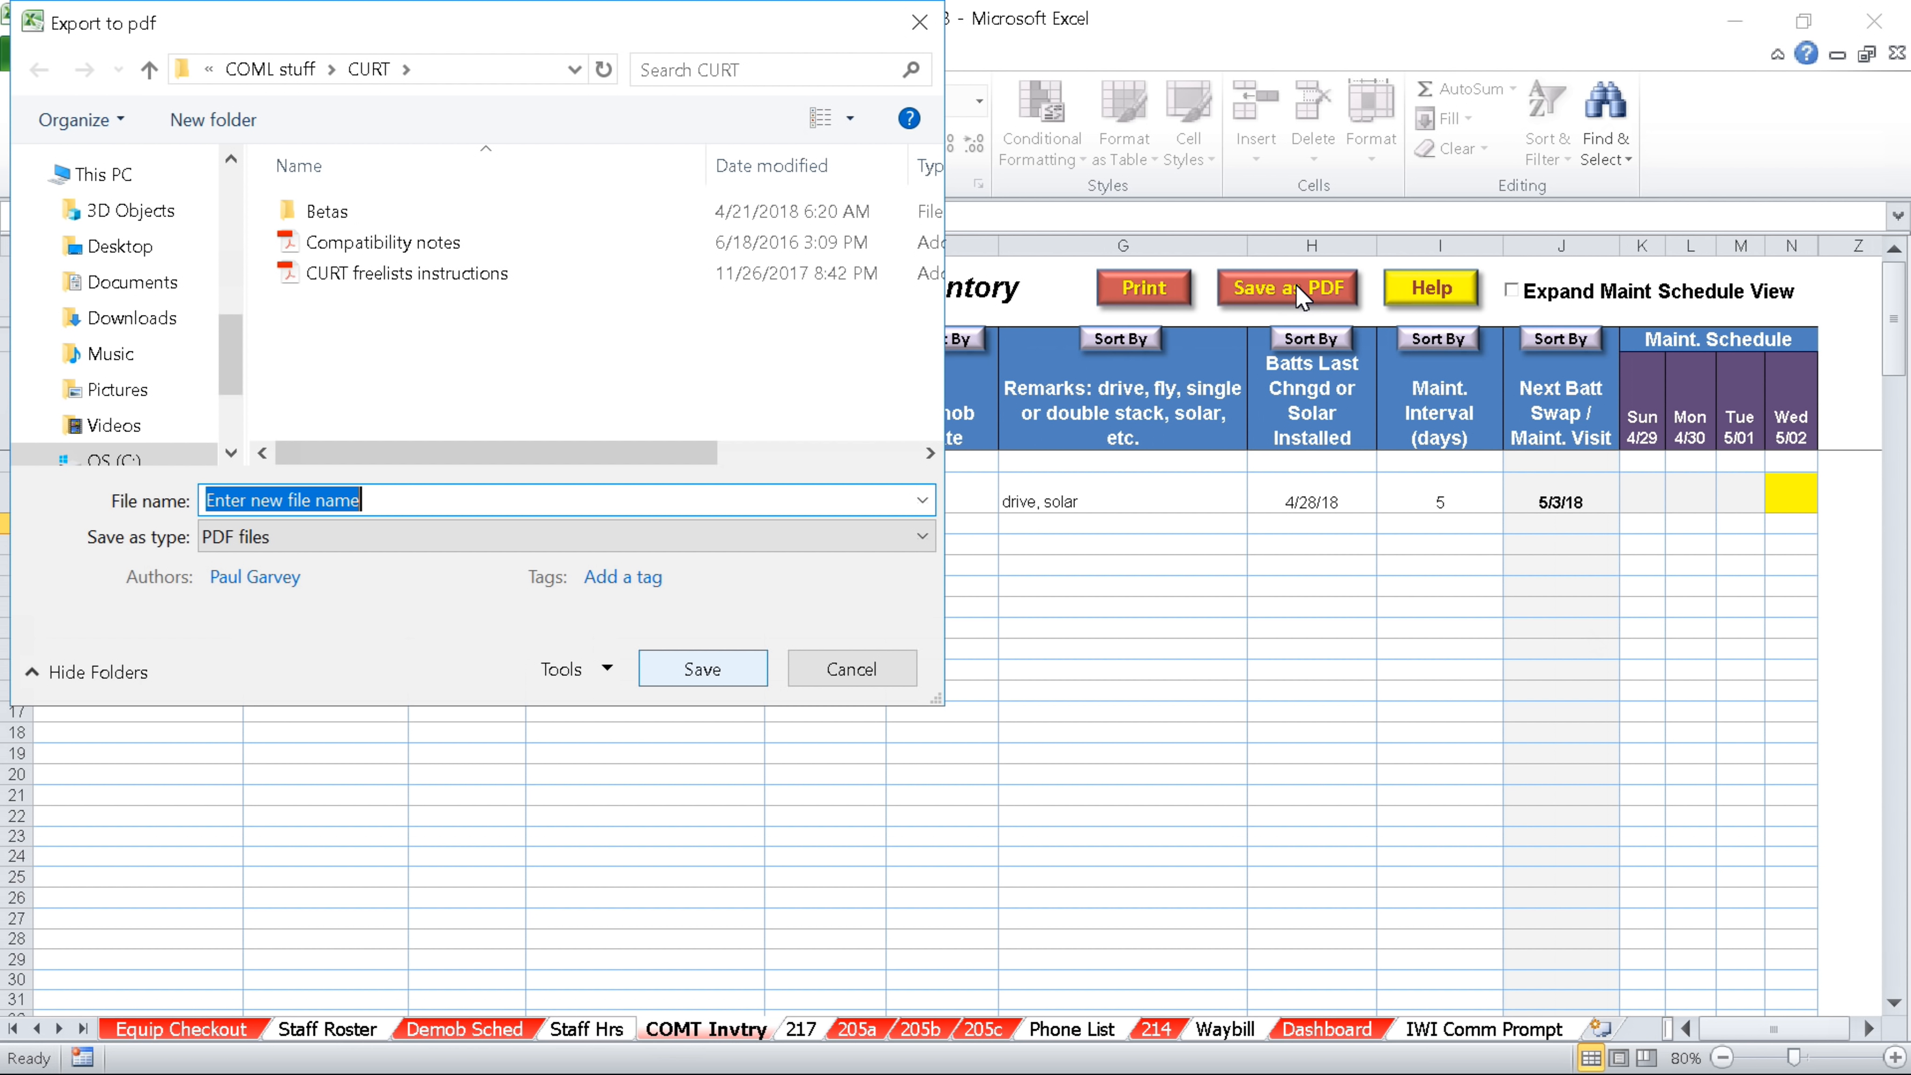
pyautogui.click(847, 672)
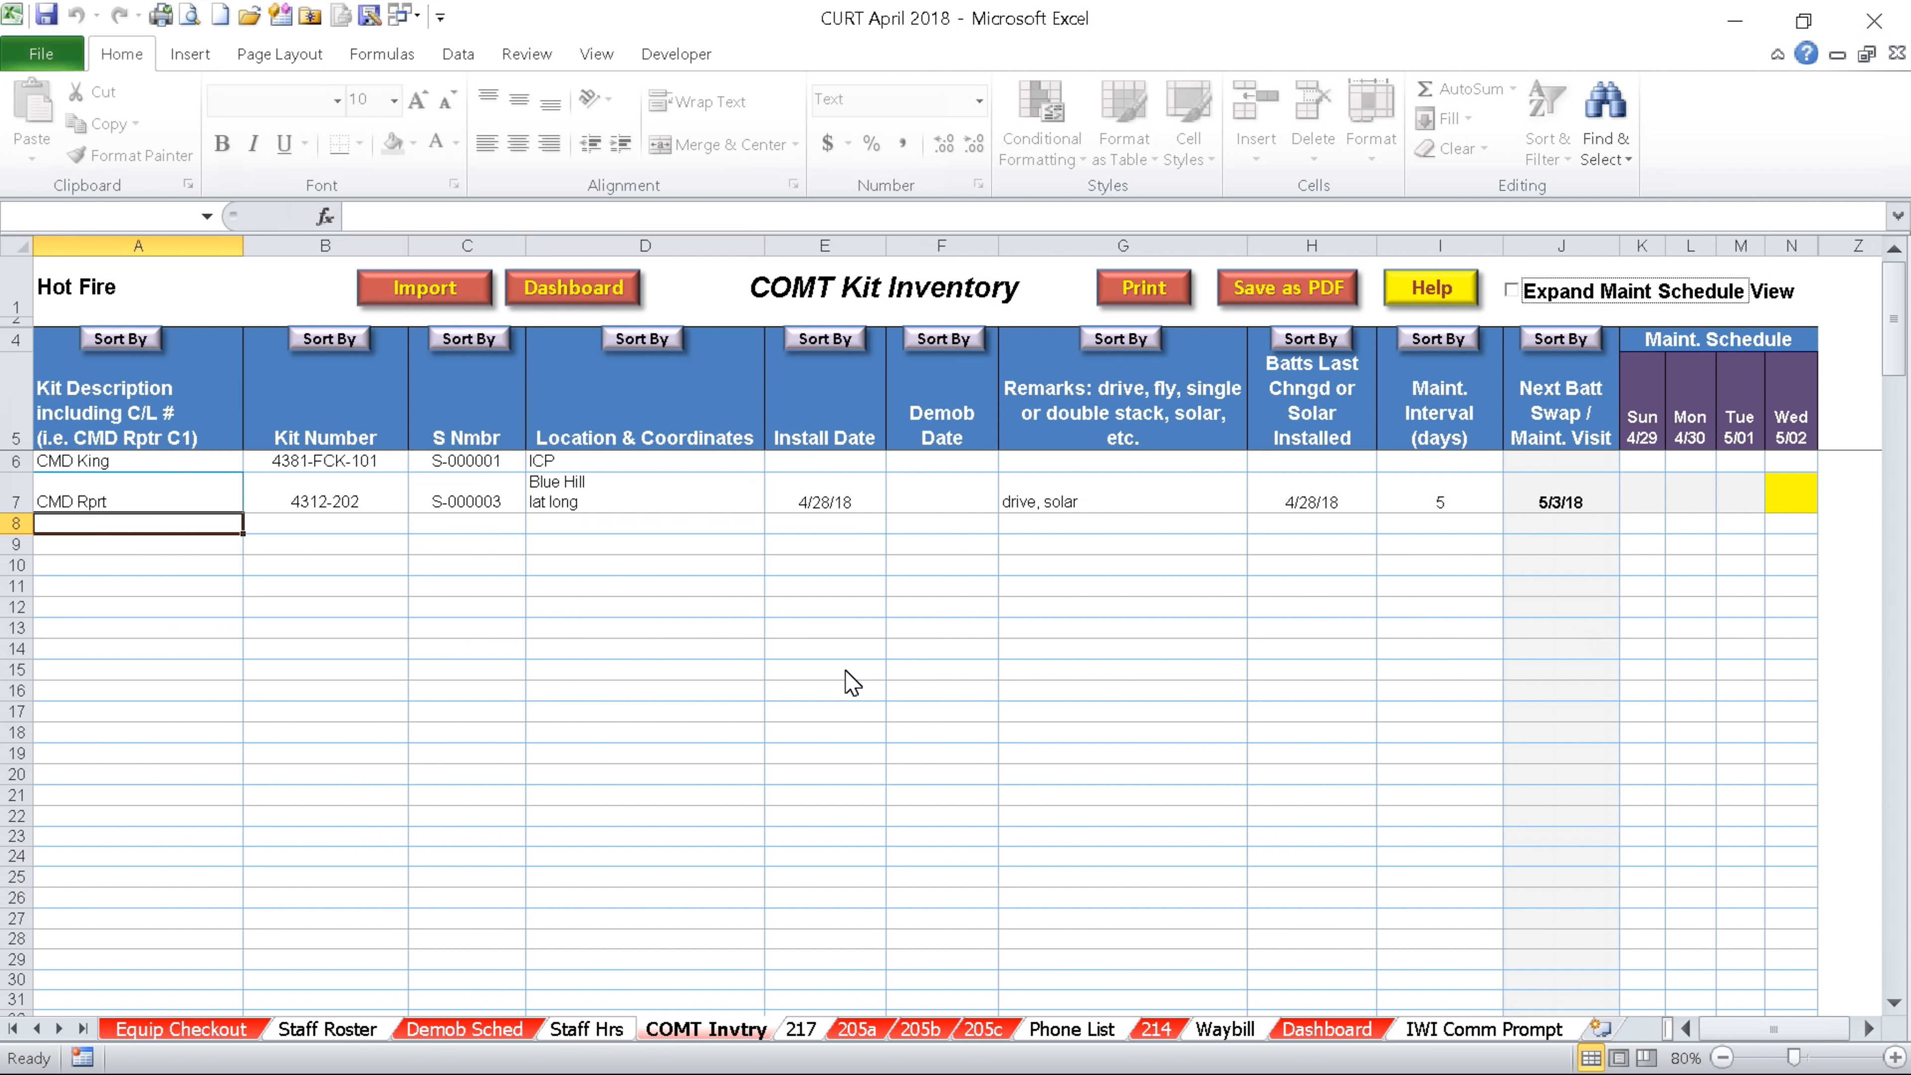
# View the Dashboard summary sheet, then switch to the 217 Frequency and TG Inventory sheet
pyautogui.click(571, 289)
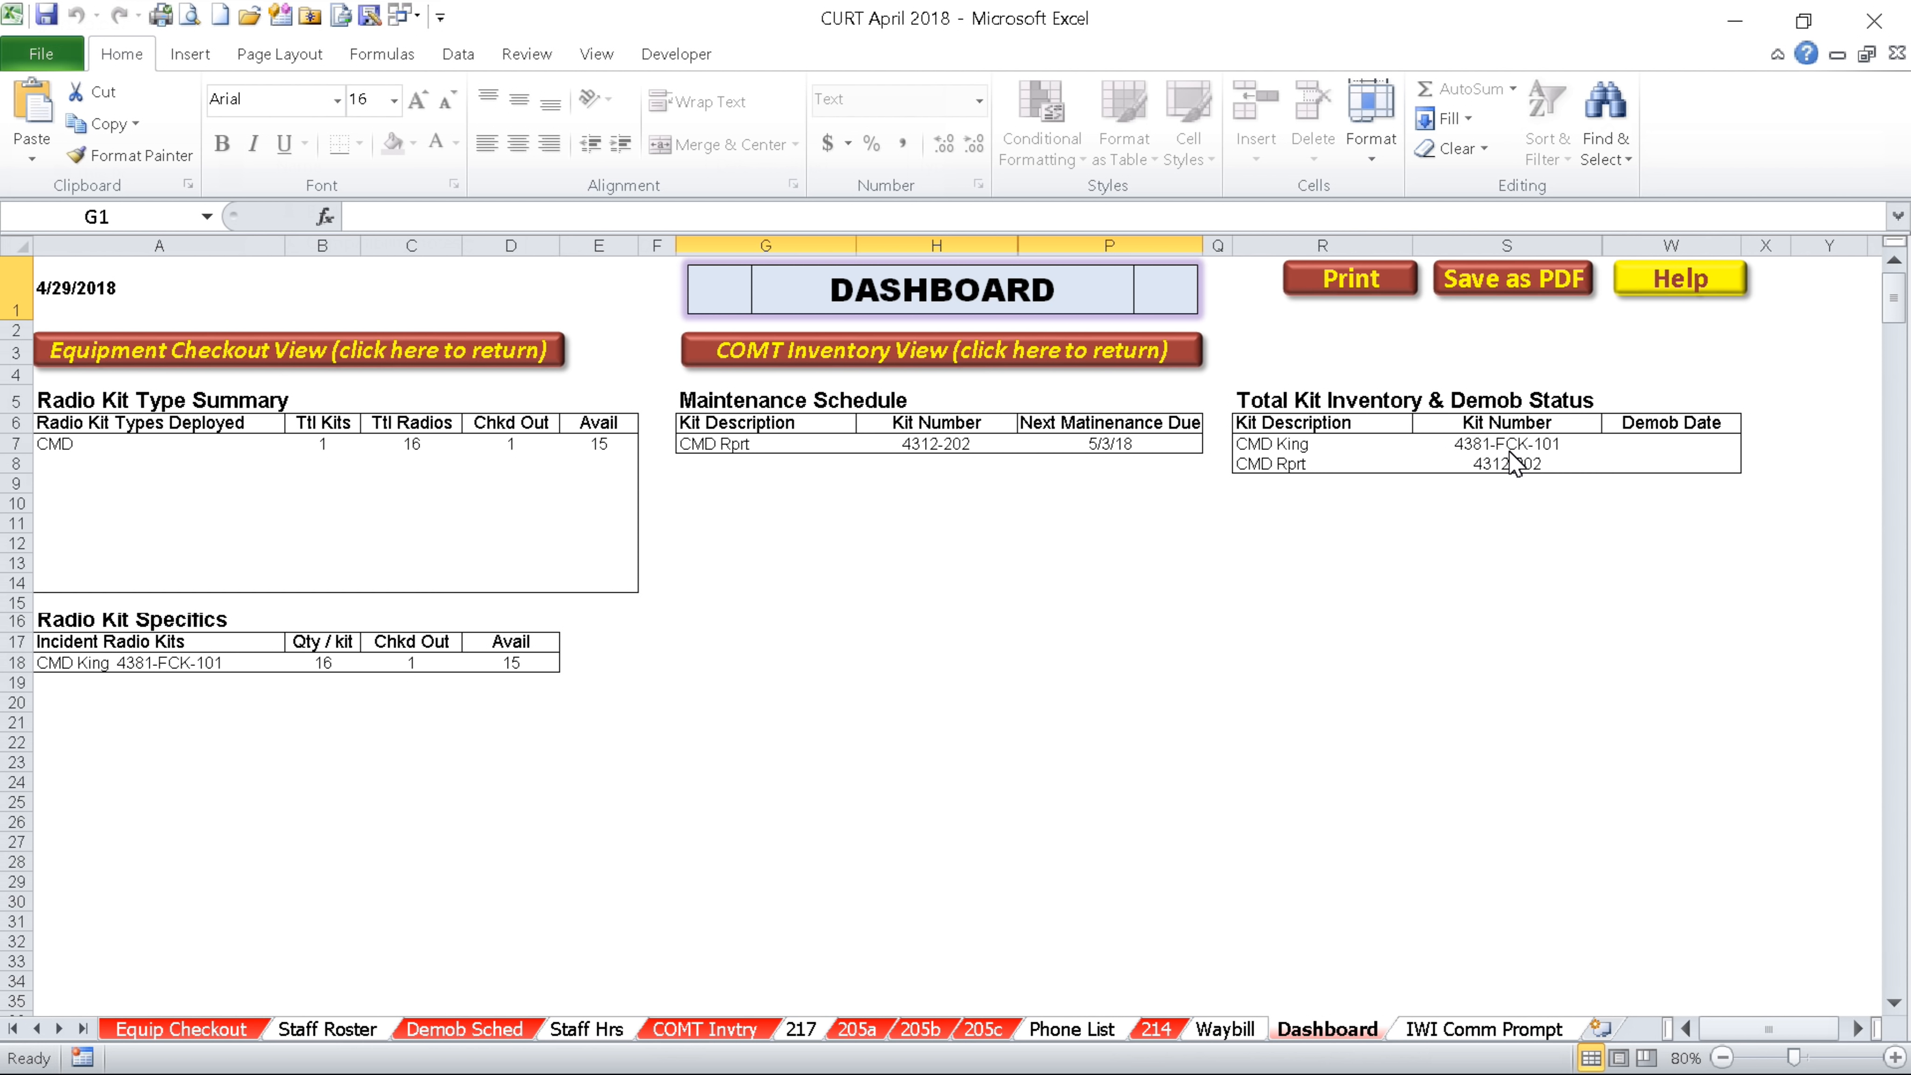
pyautogui.click(802, 1029)
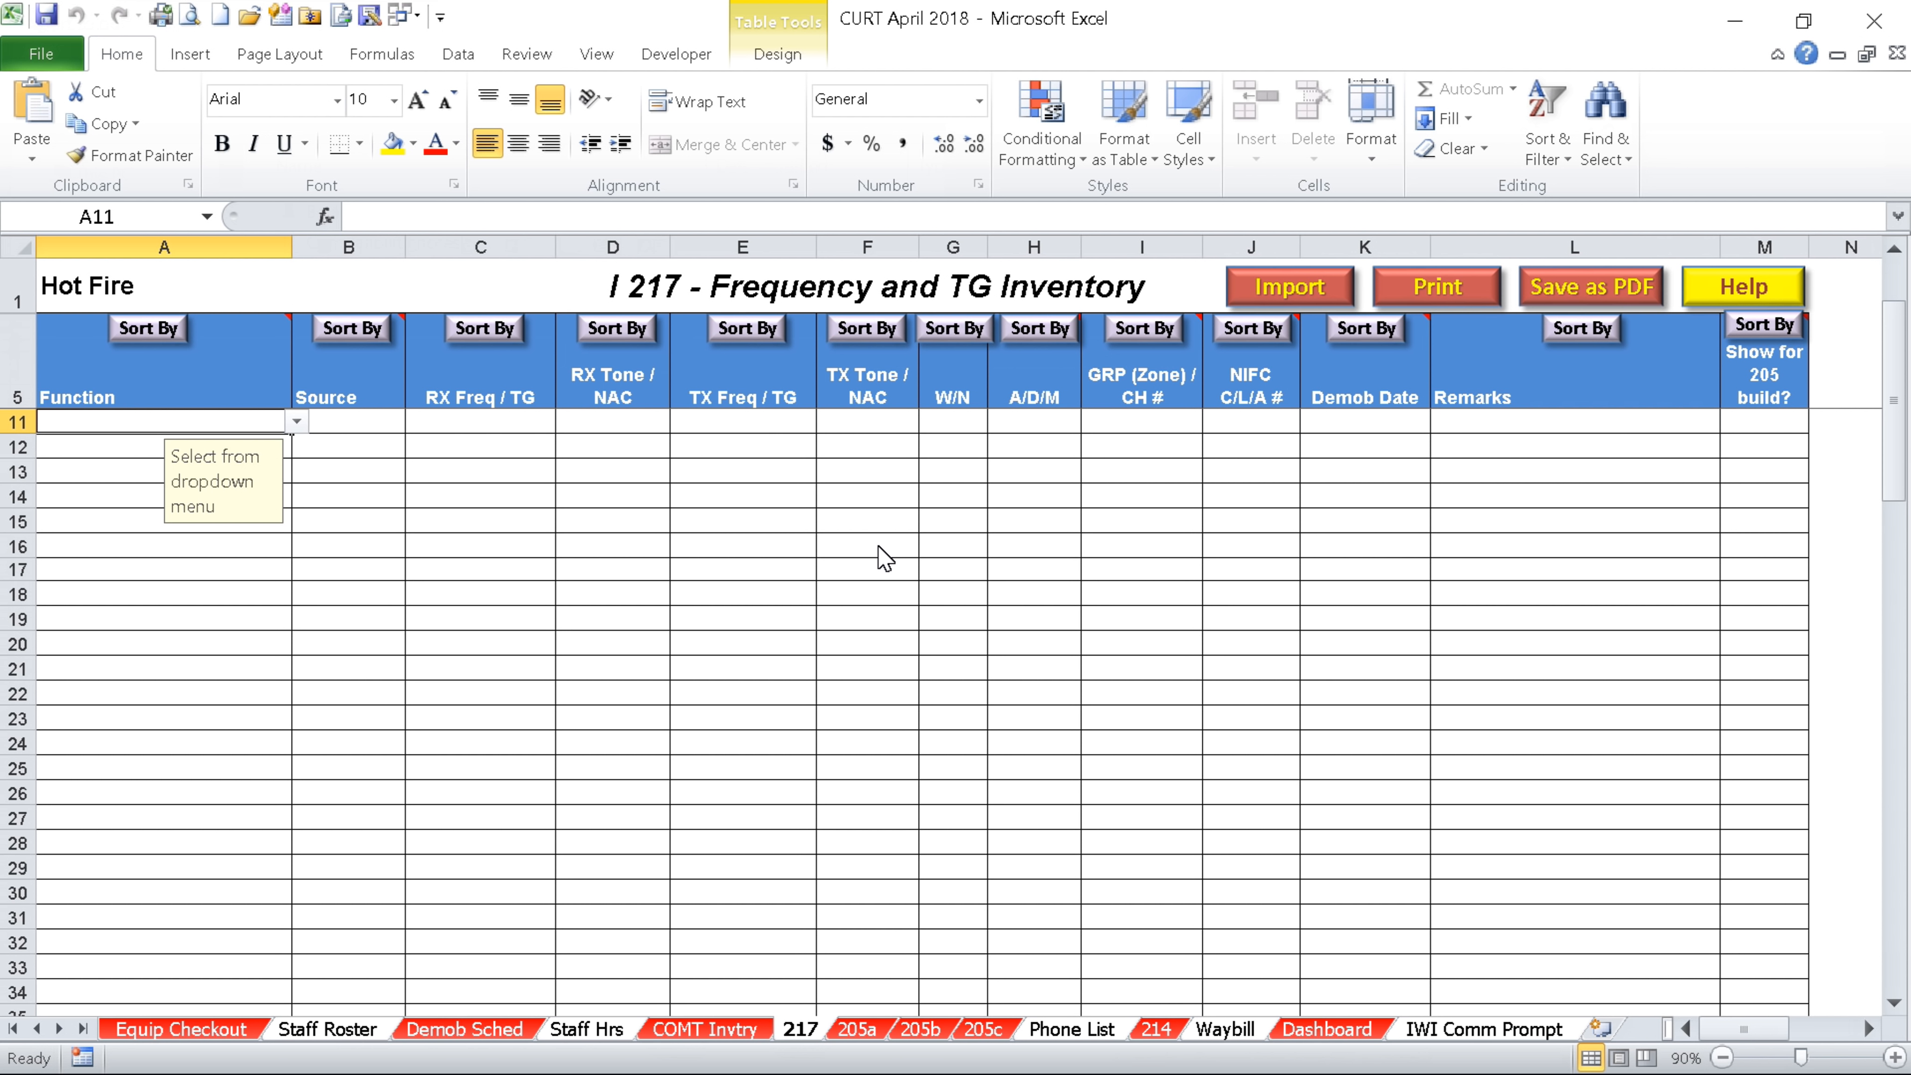
# Set row 11's Function to TAC and Source to NIFC
pyautogui.press('Tab')
pyautogui.press('Tab')
pyautogui.click(274, 424)
pyautogui.click(295, 423)
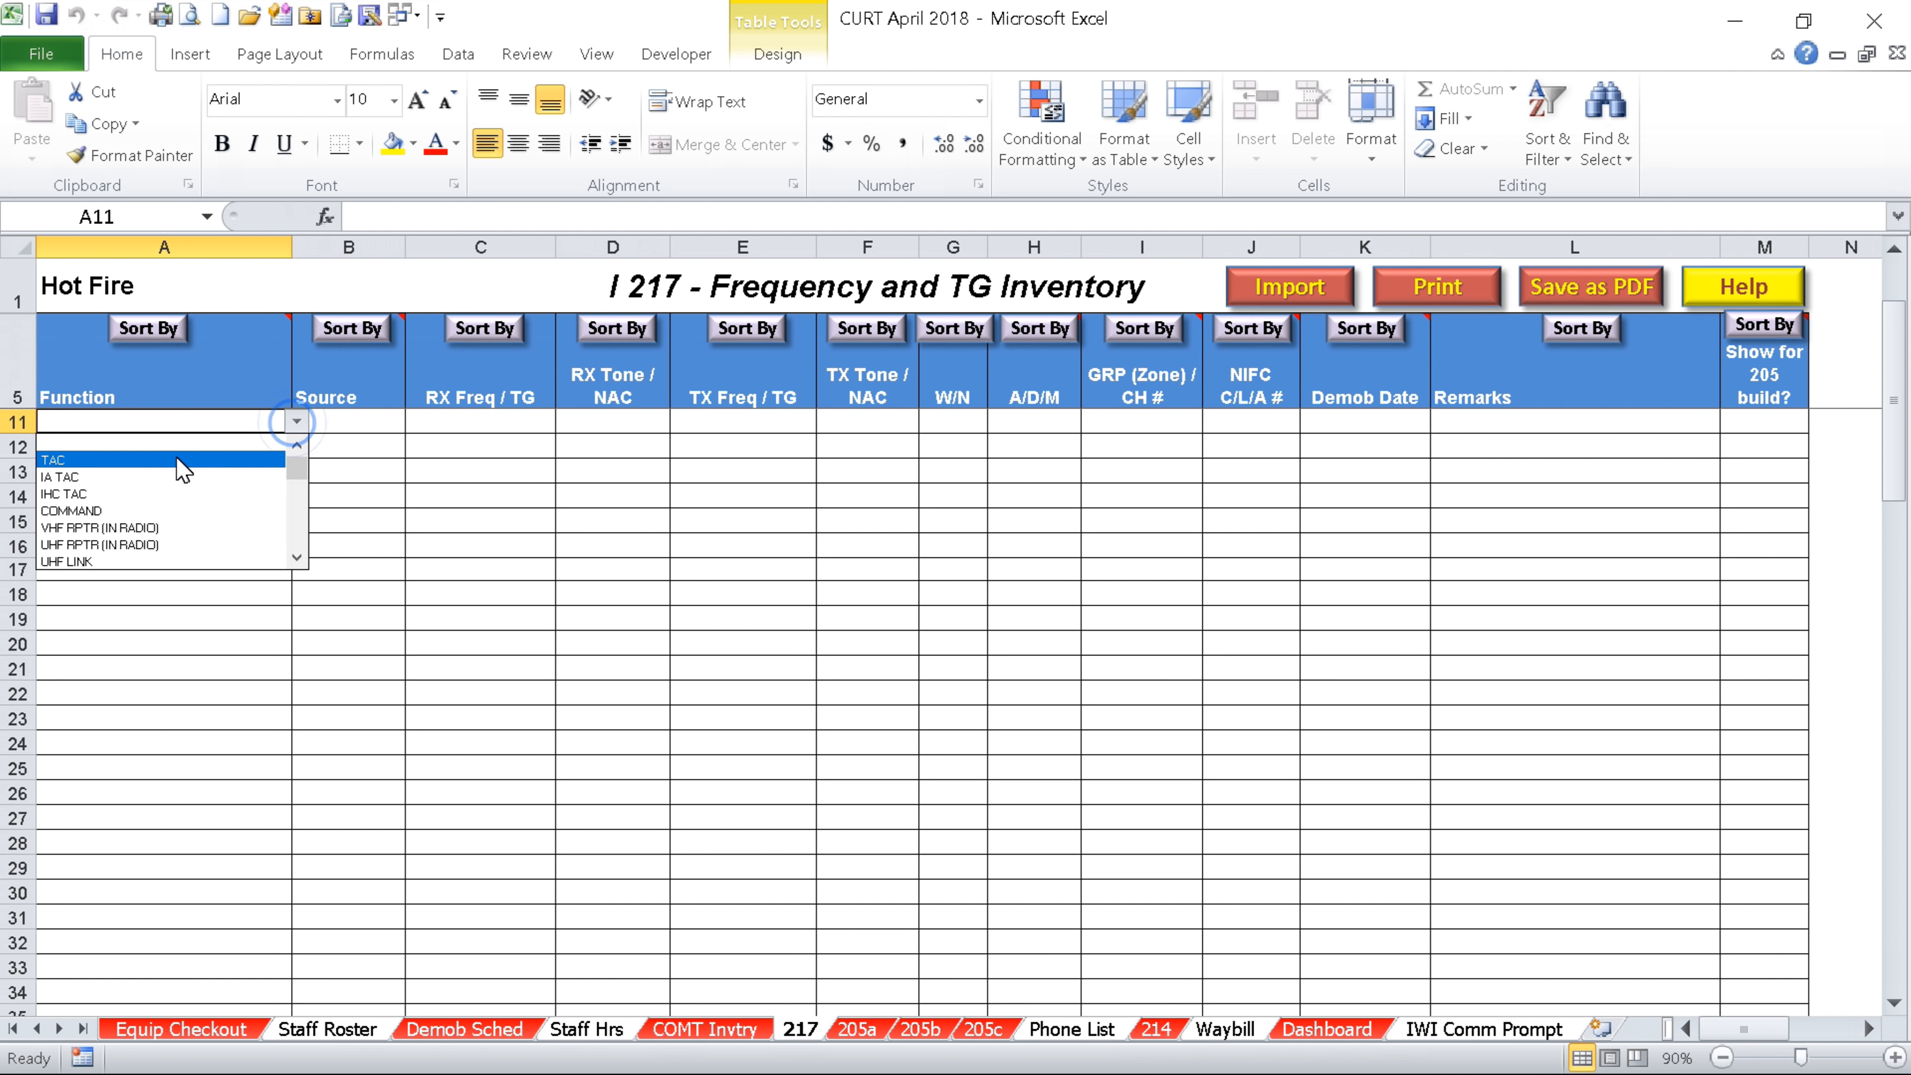
pyautogui.click(176, 458)
pyautogui.click(388, 426)
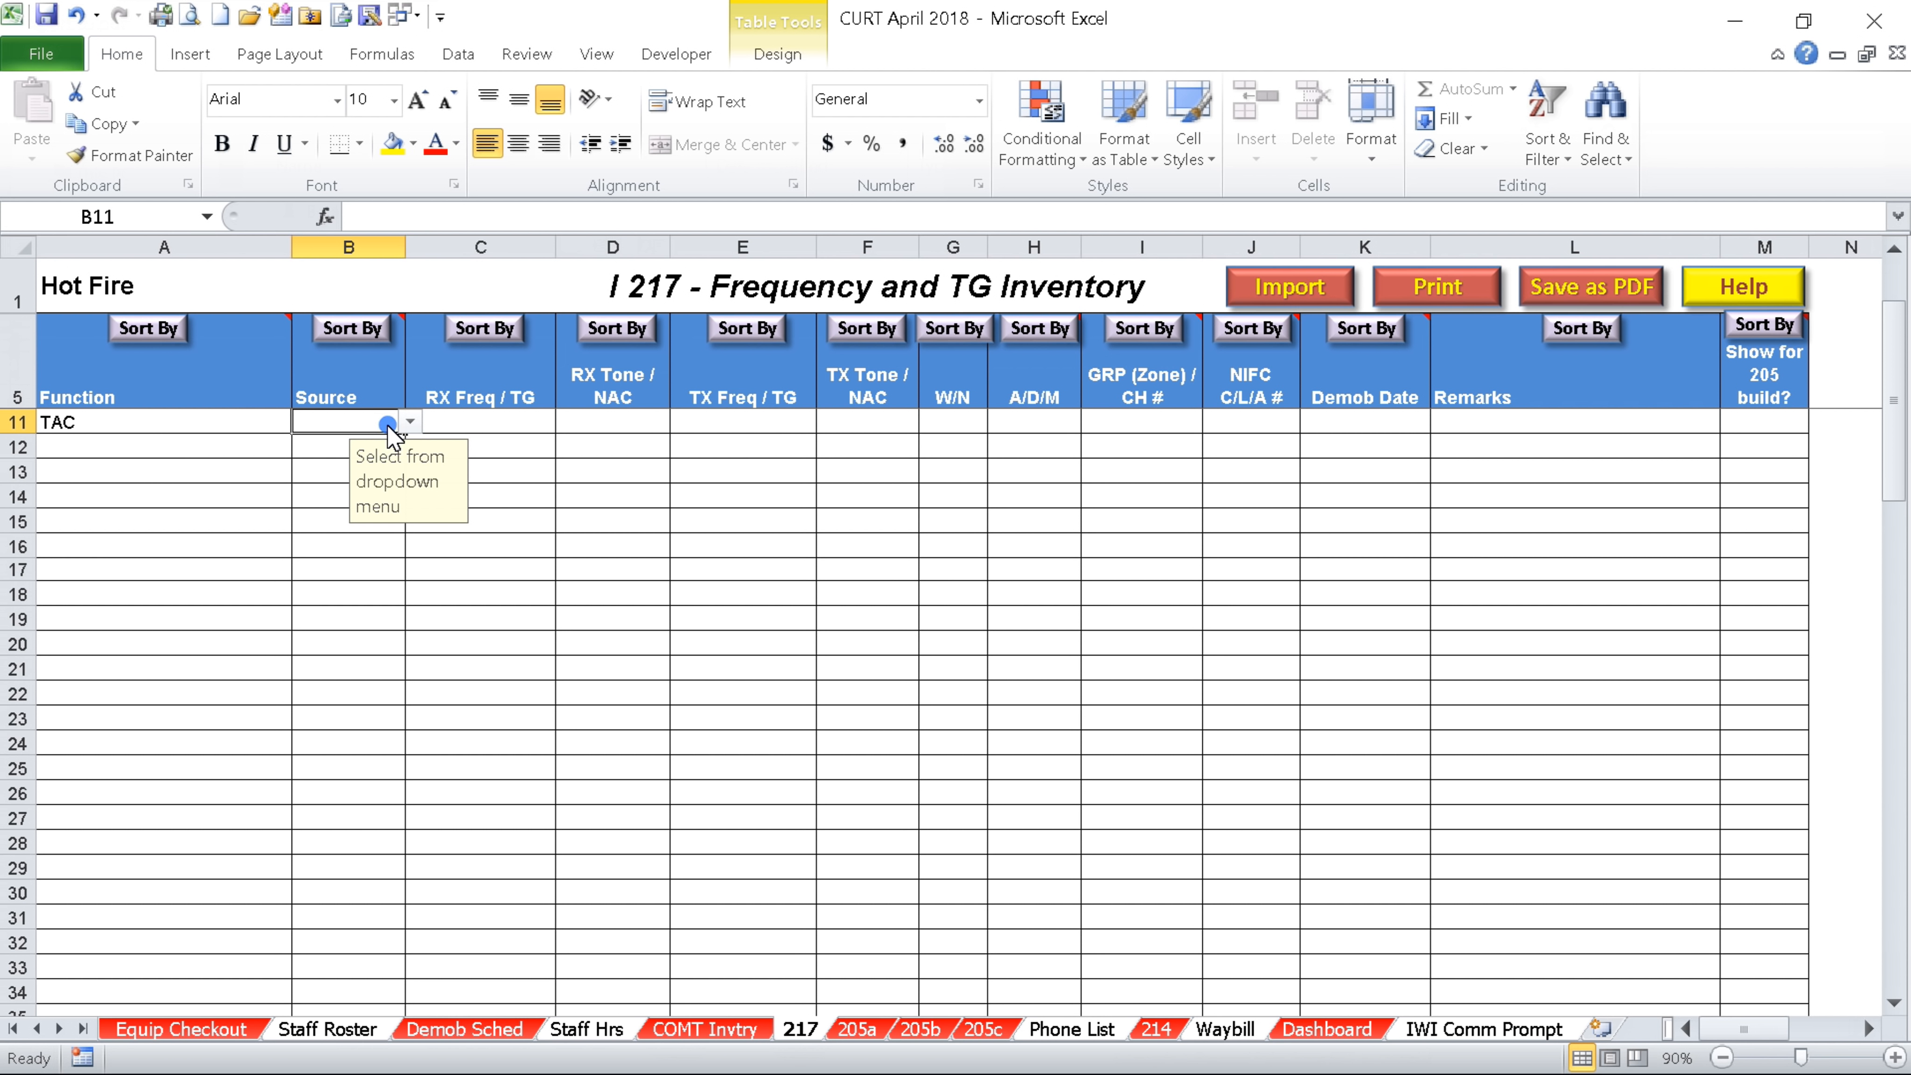
pyautogui.click(407, 423)
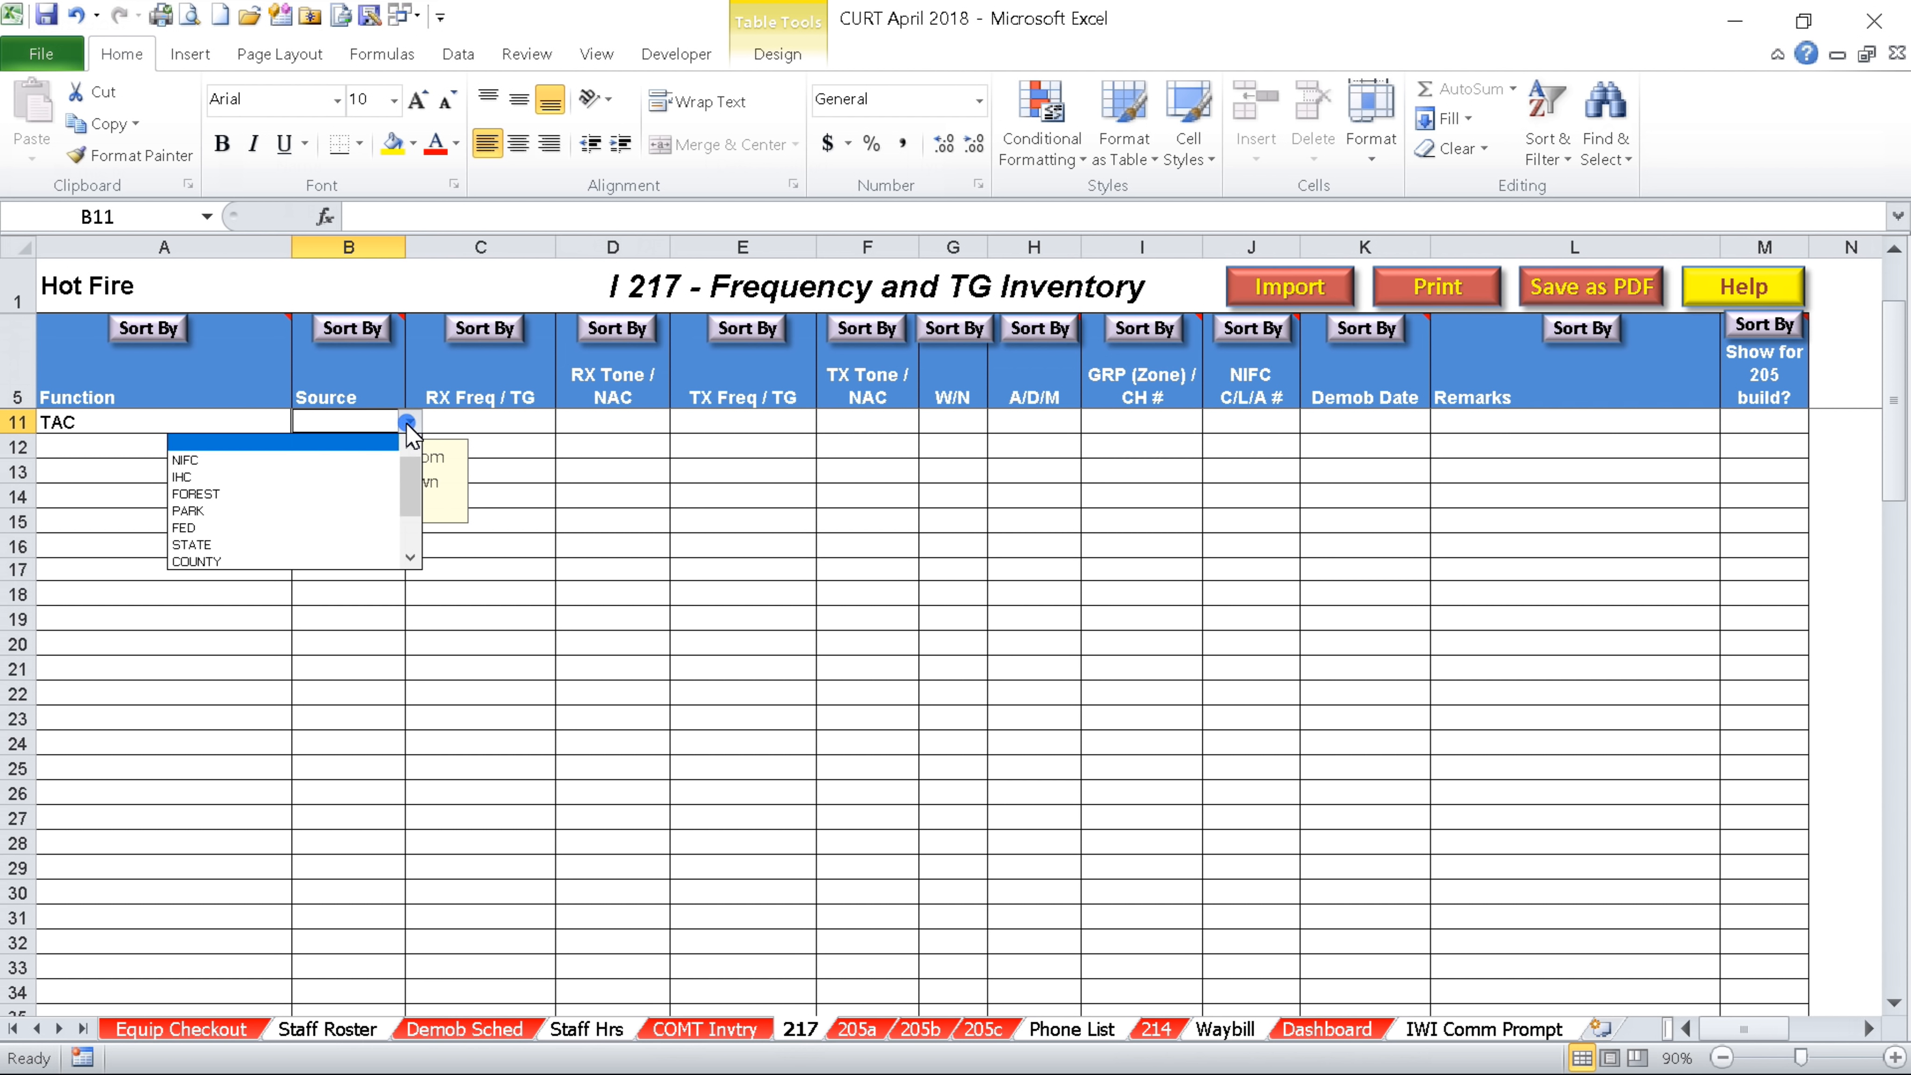
pyautogui.click(346, 459)
# Enter receive frequency 168.100 in row 11 and flag it Y for the 205
pyautogui.click(535, 433)
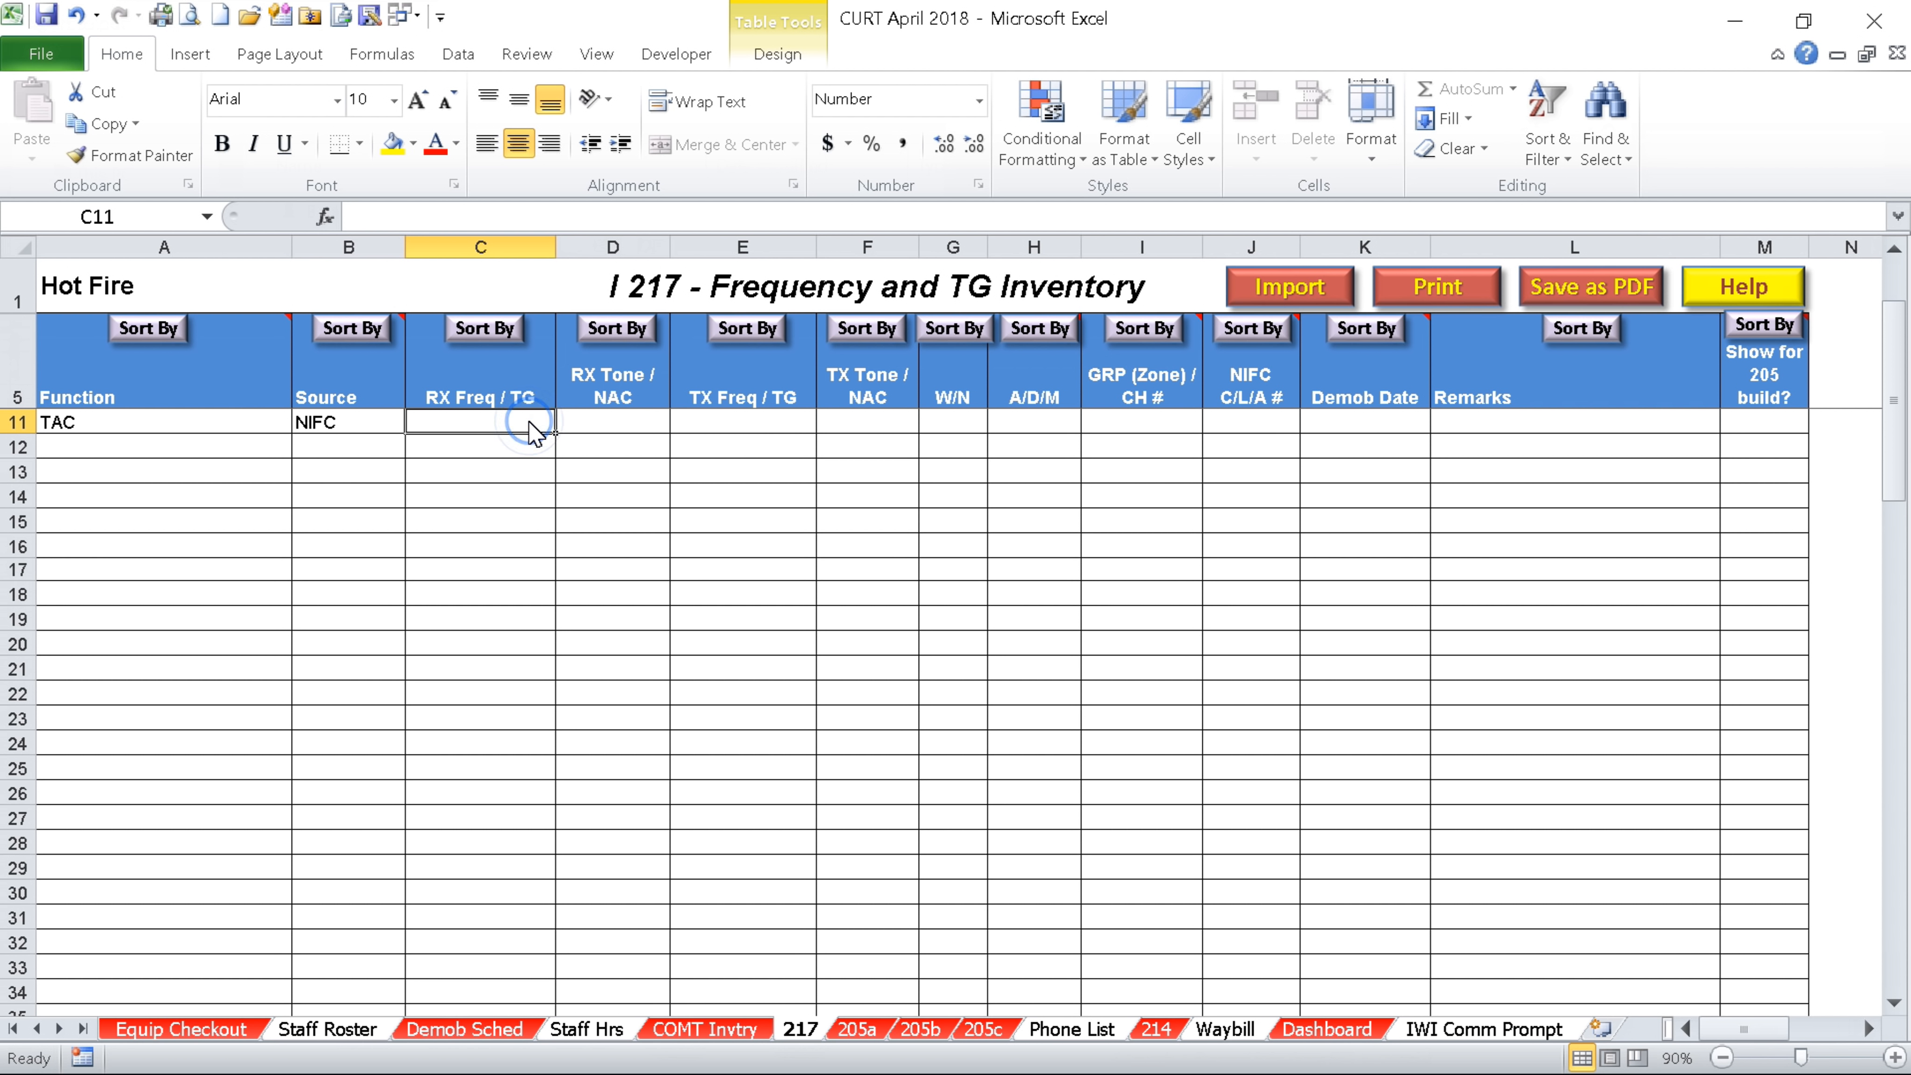
pyautogui.write('168.')
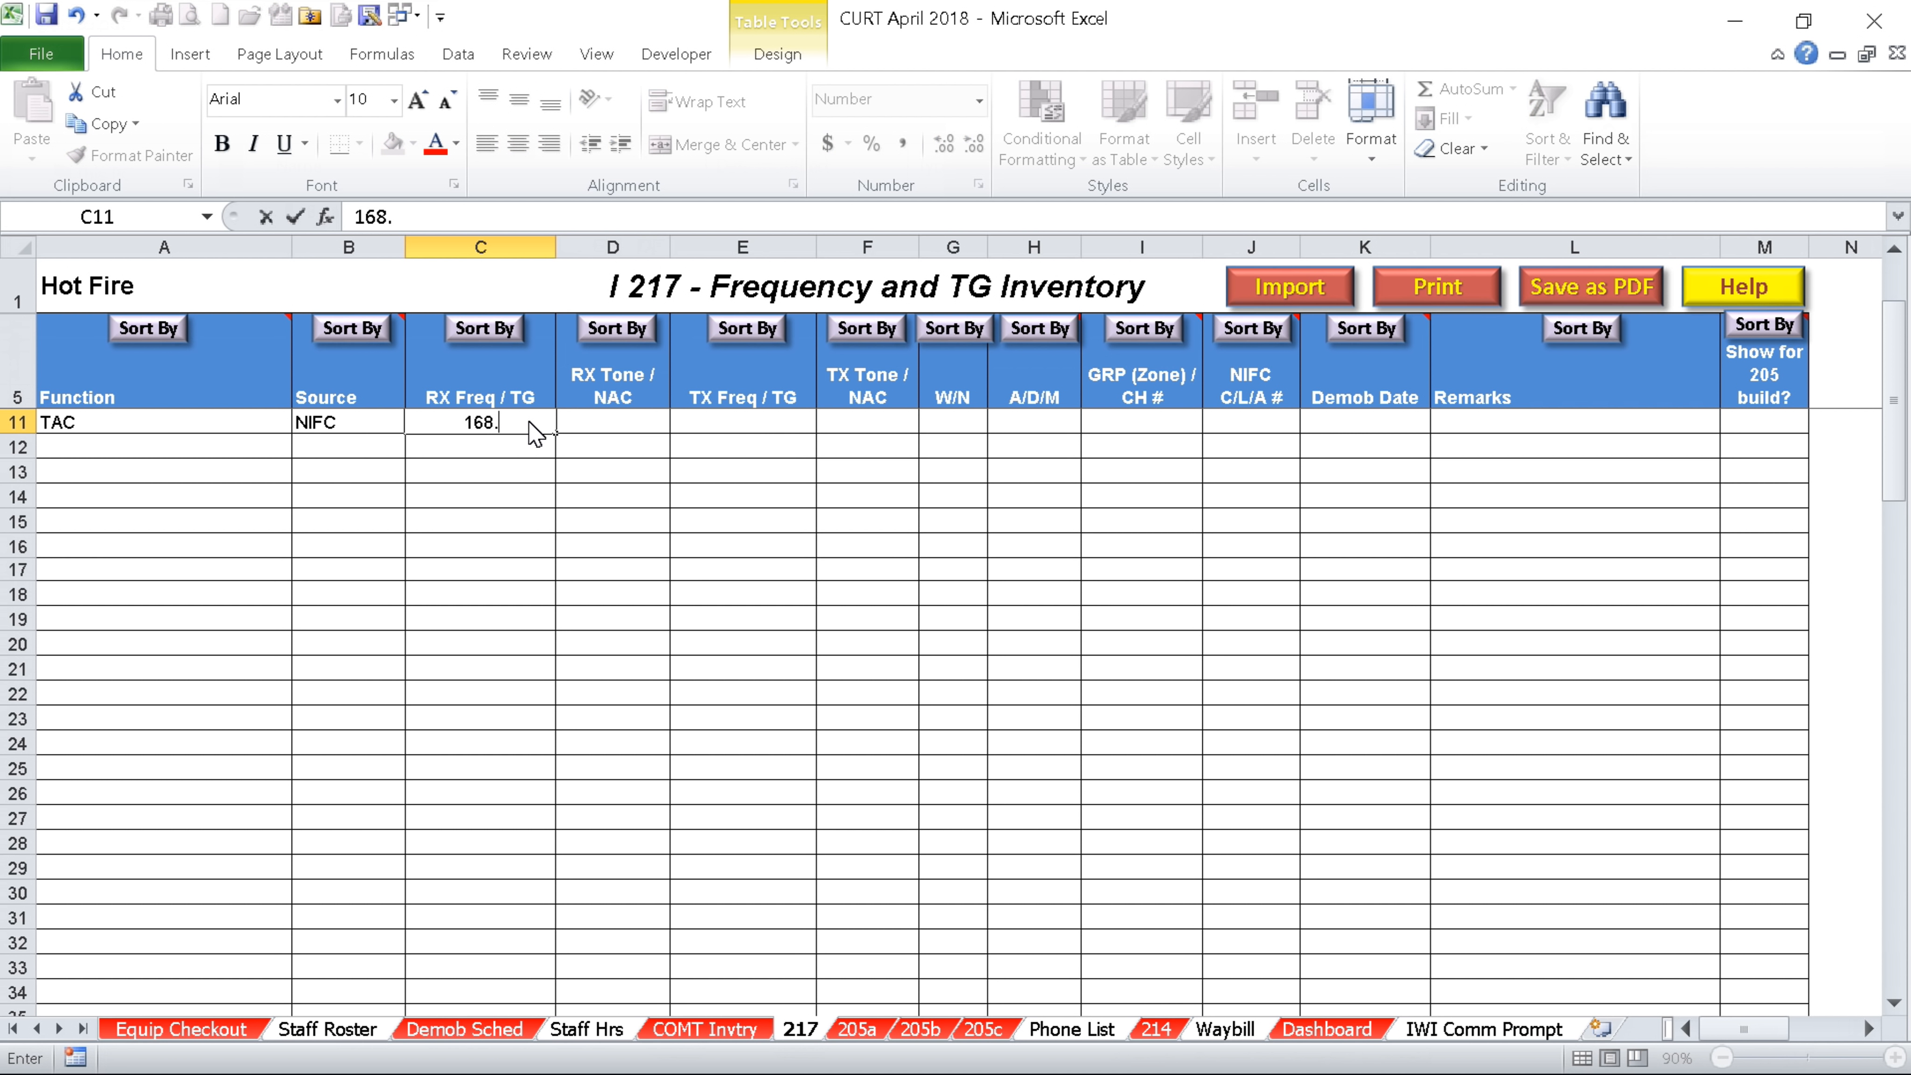
pyautogui.write('100')
pyautogui.press('Tab')
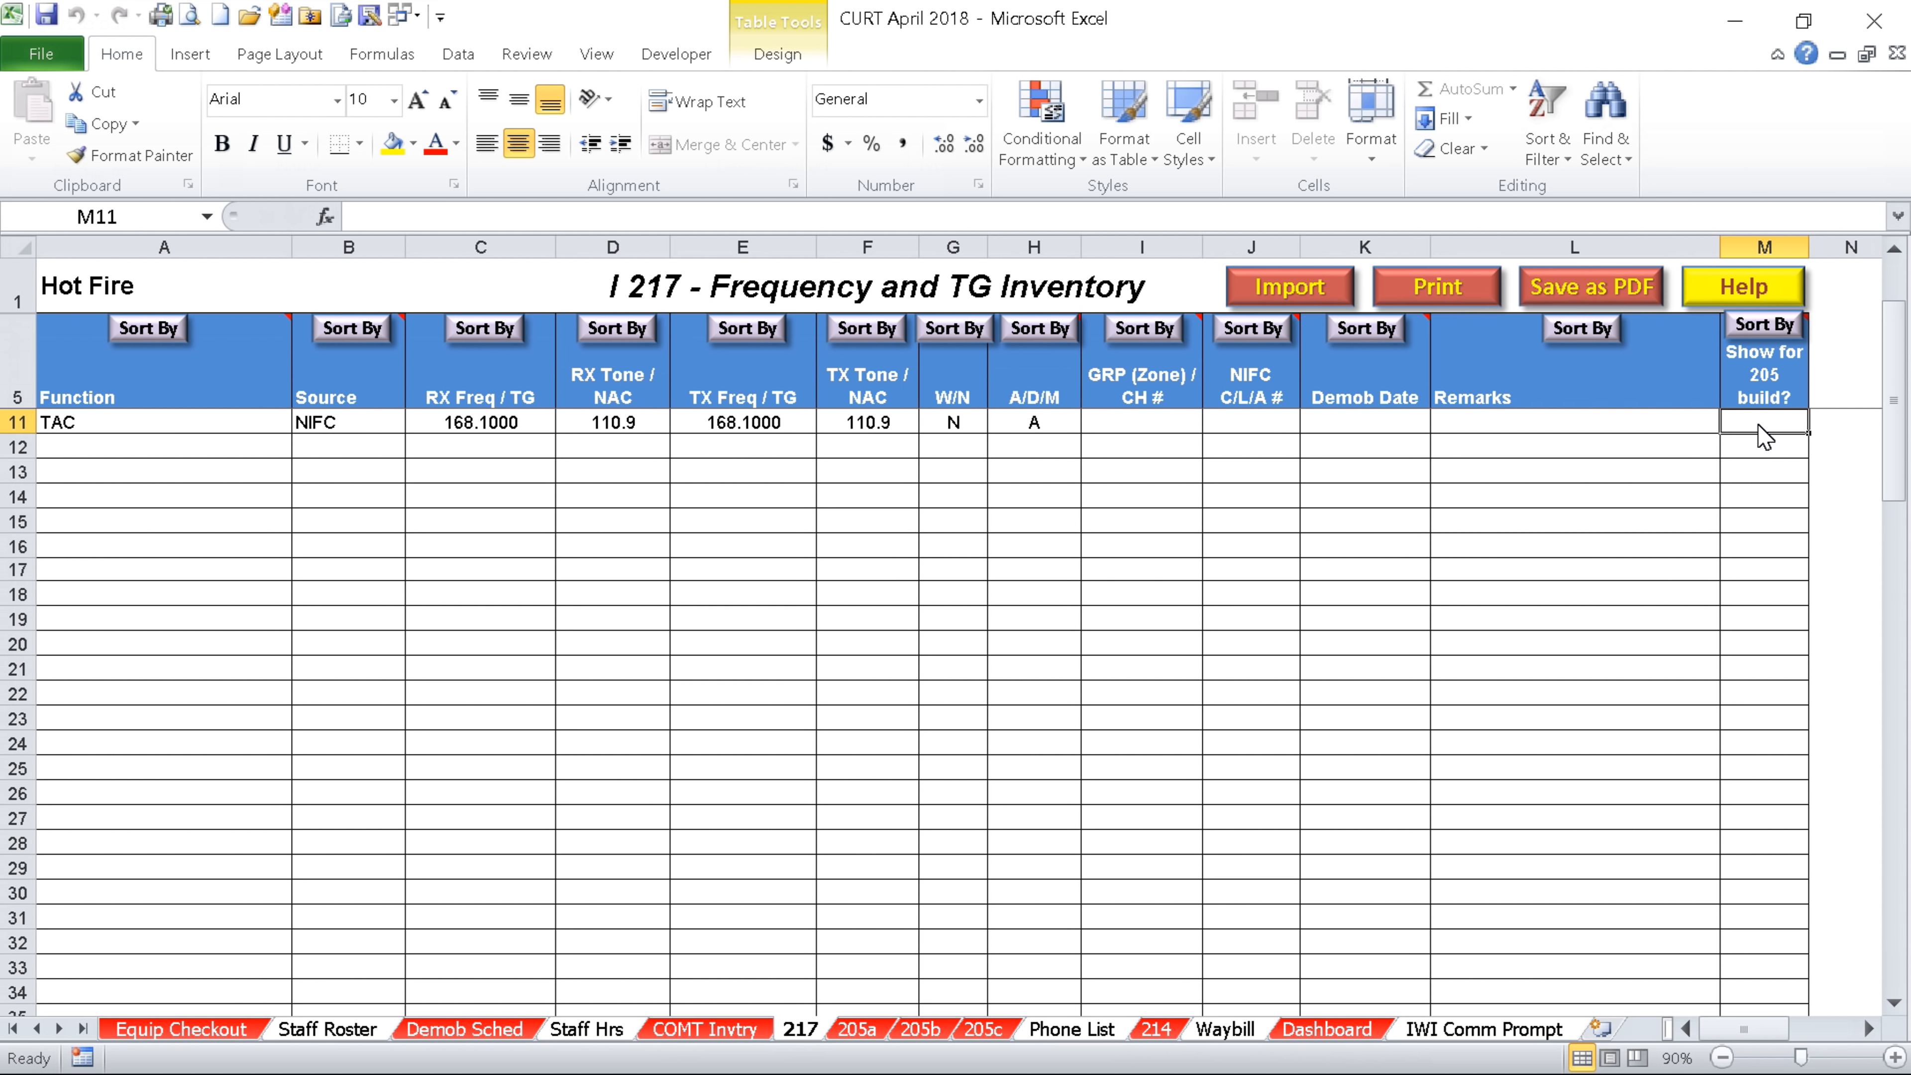
pyautogui.write('y')
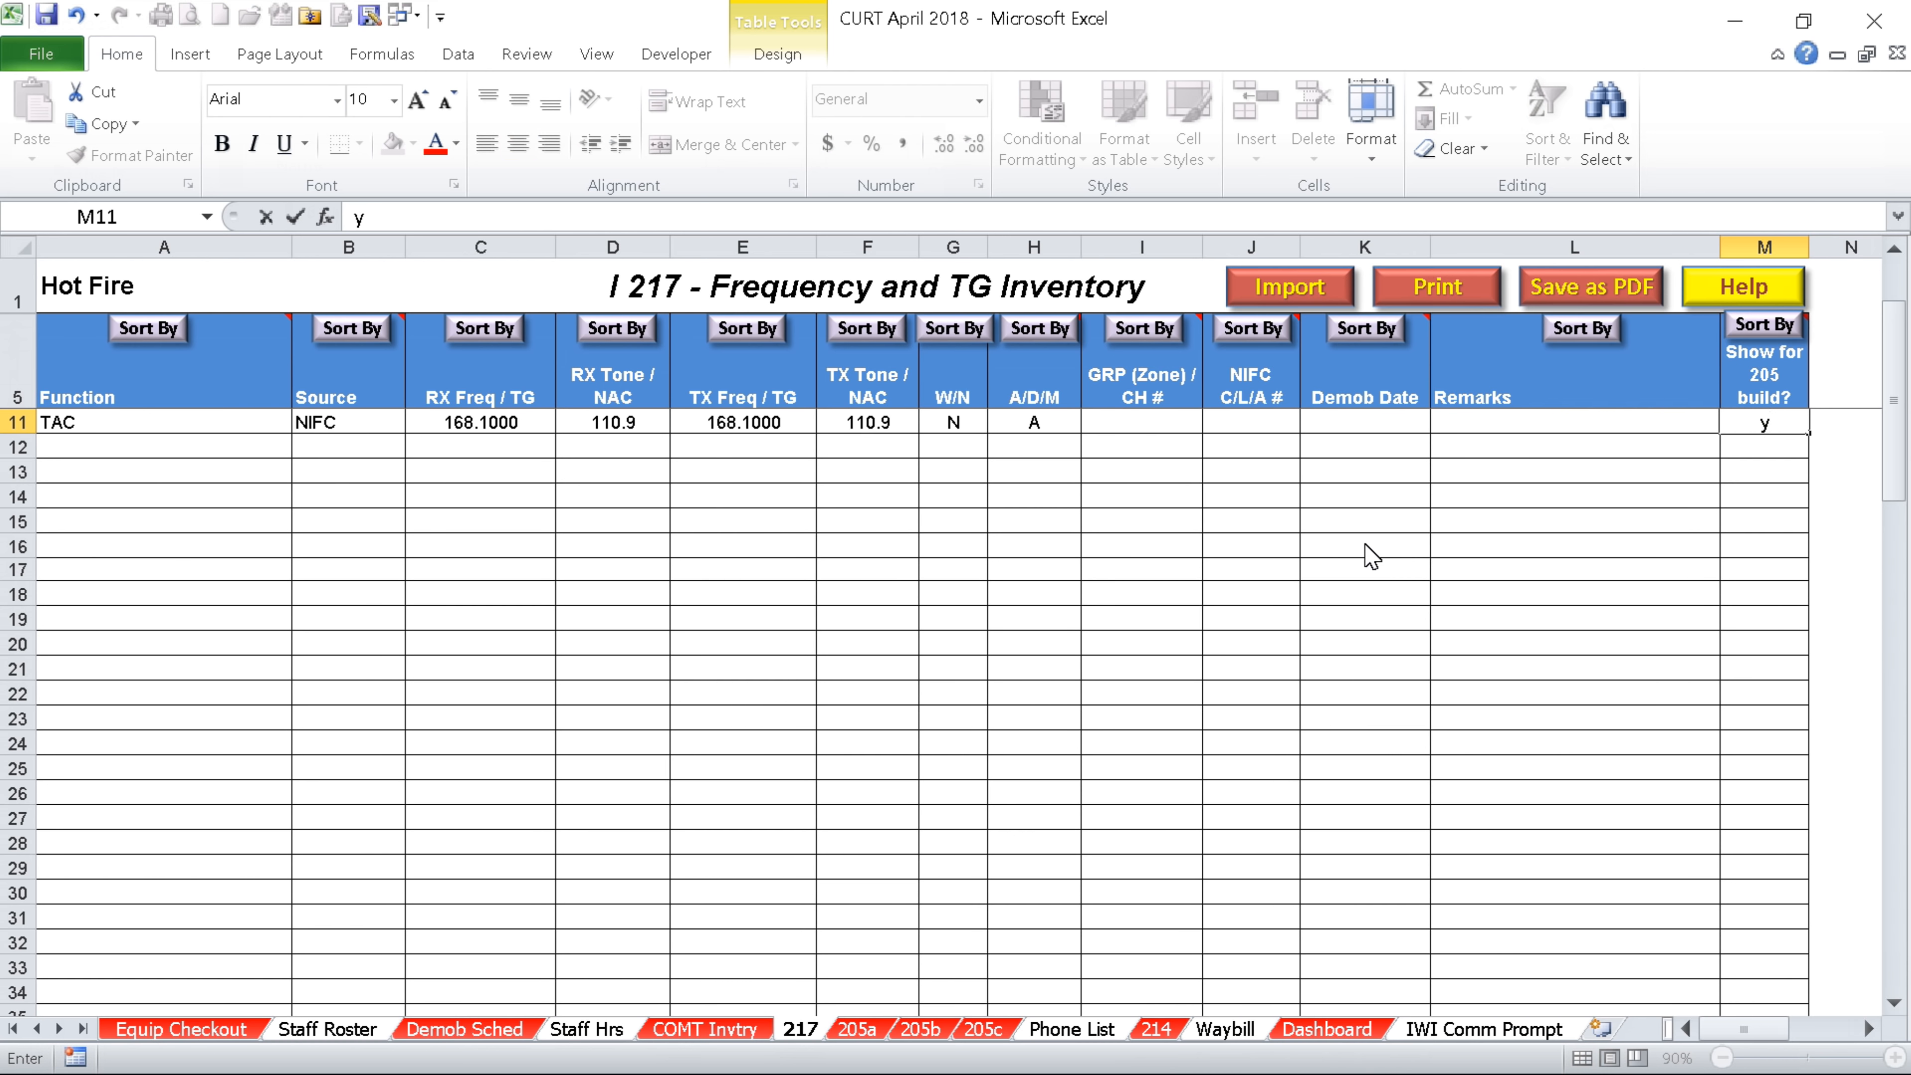
pyautogui.click(1323, 505)
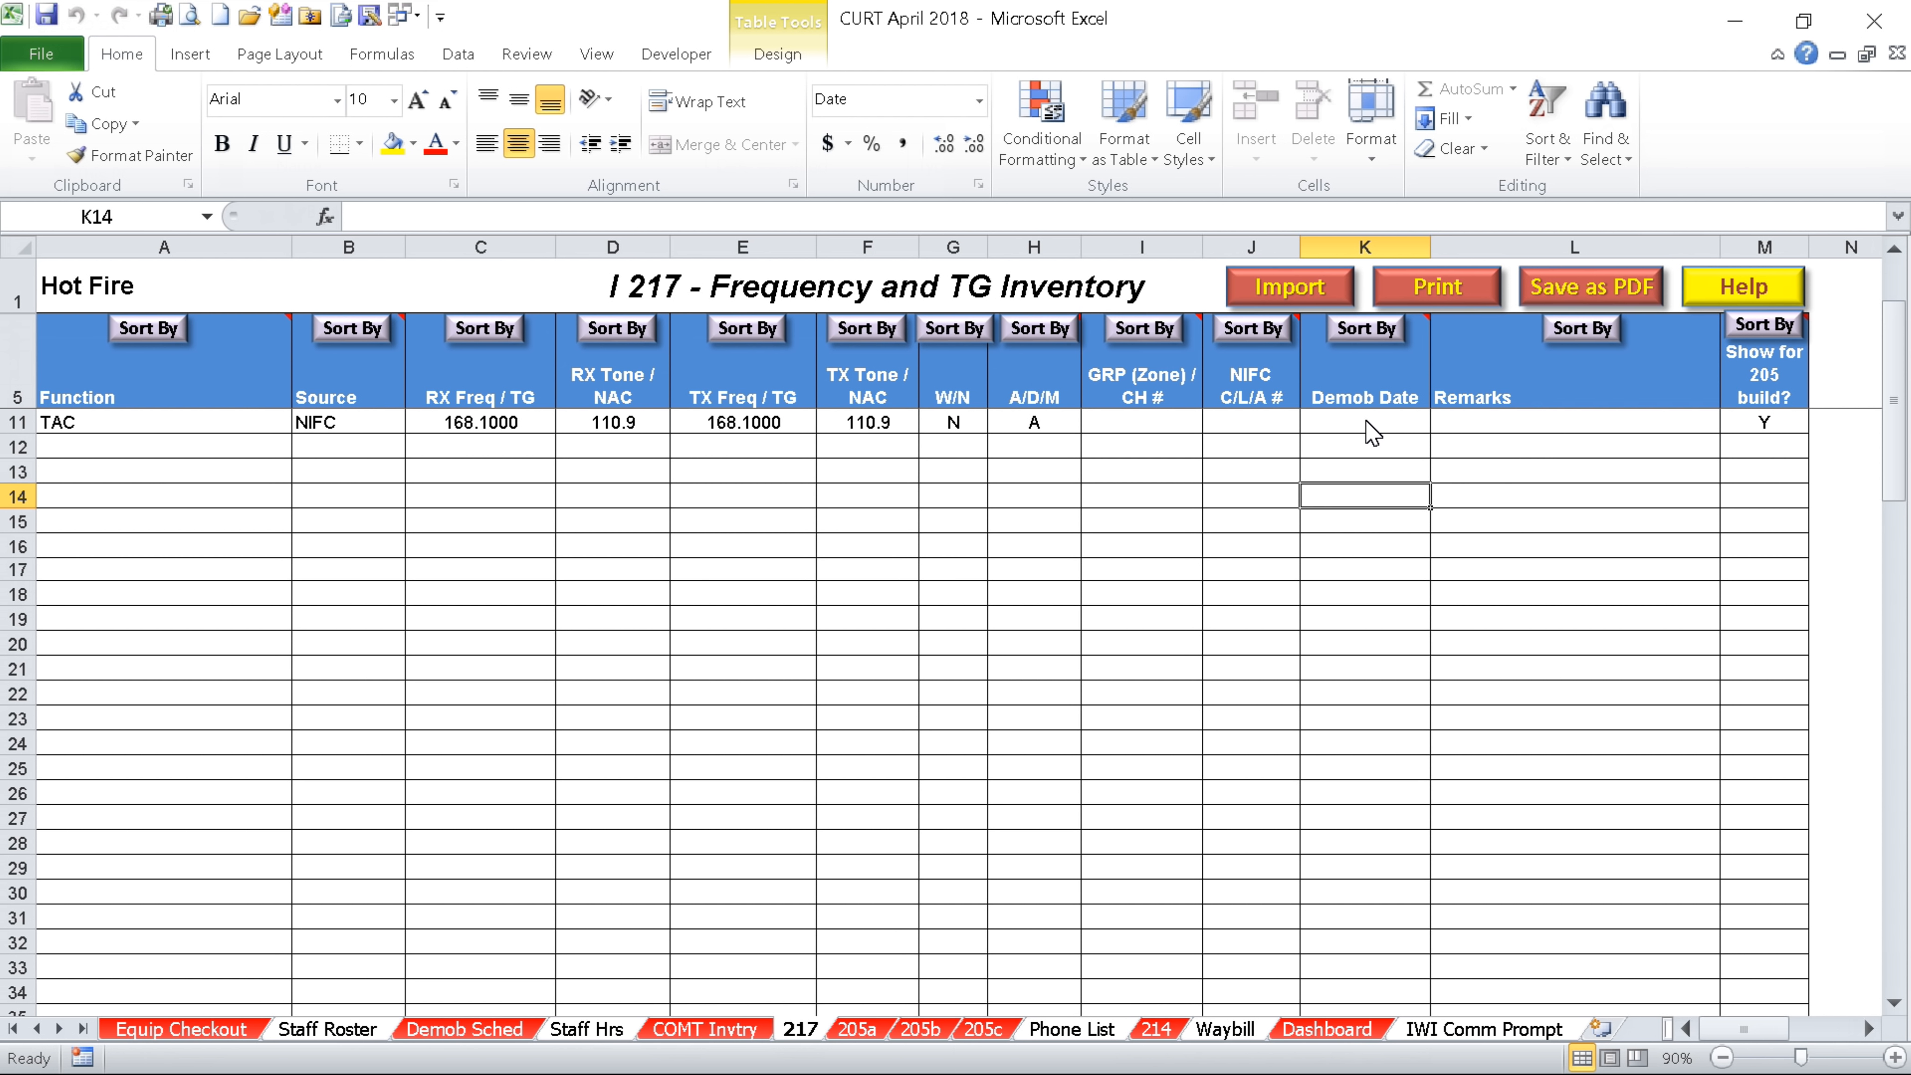
# On the 205a sheet, assign the NIFC TAC 168.1000 frequency to channel 1
pyautogui.click(857, 1029)
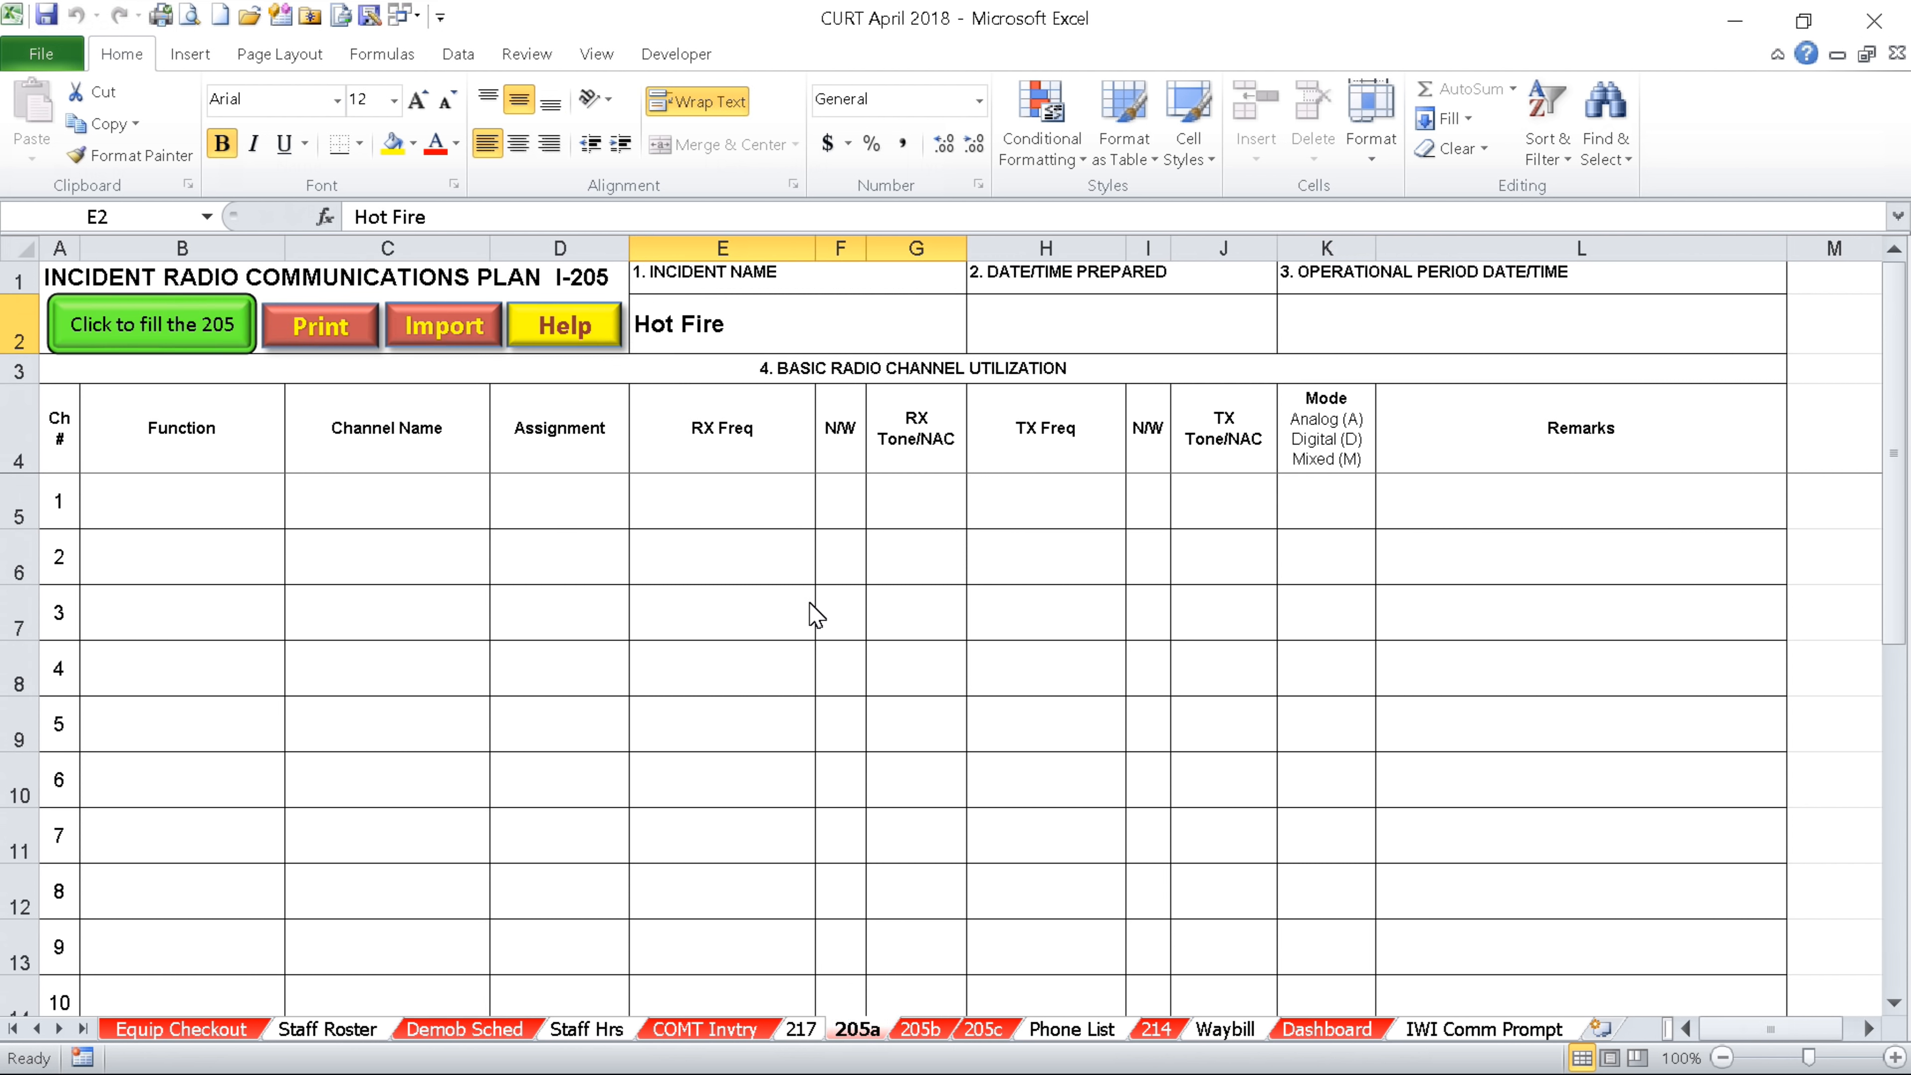
pyautogui.press('Tab')
pyautogui.press('Tab')
pyautogui.press('Tab')
pyautogui.press('Tab')
pyautogui.press('Tab')
pyautogui.press('Tab')
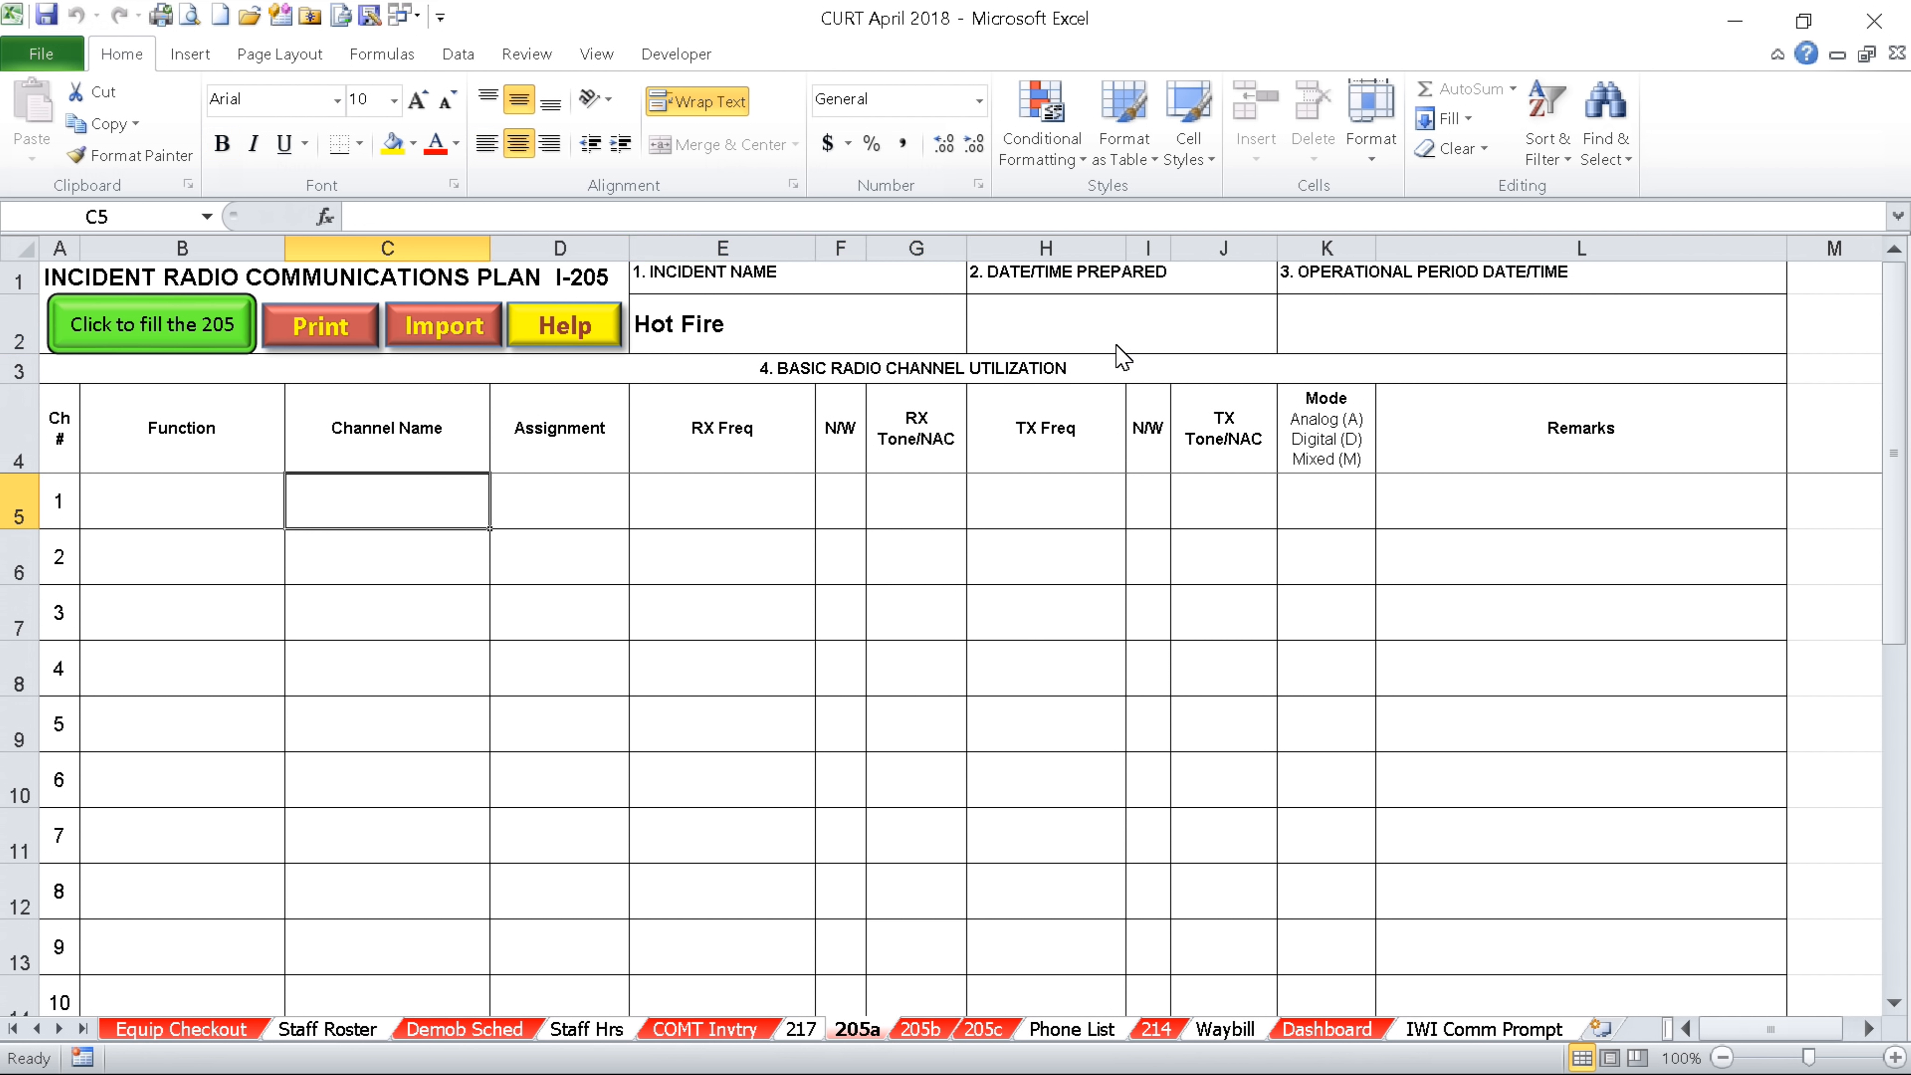
pyautogui.press('Tab')
pyautogui.press('Tab')
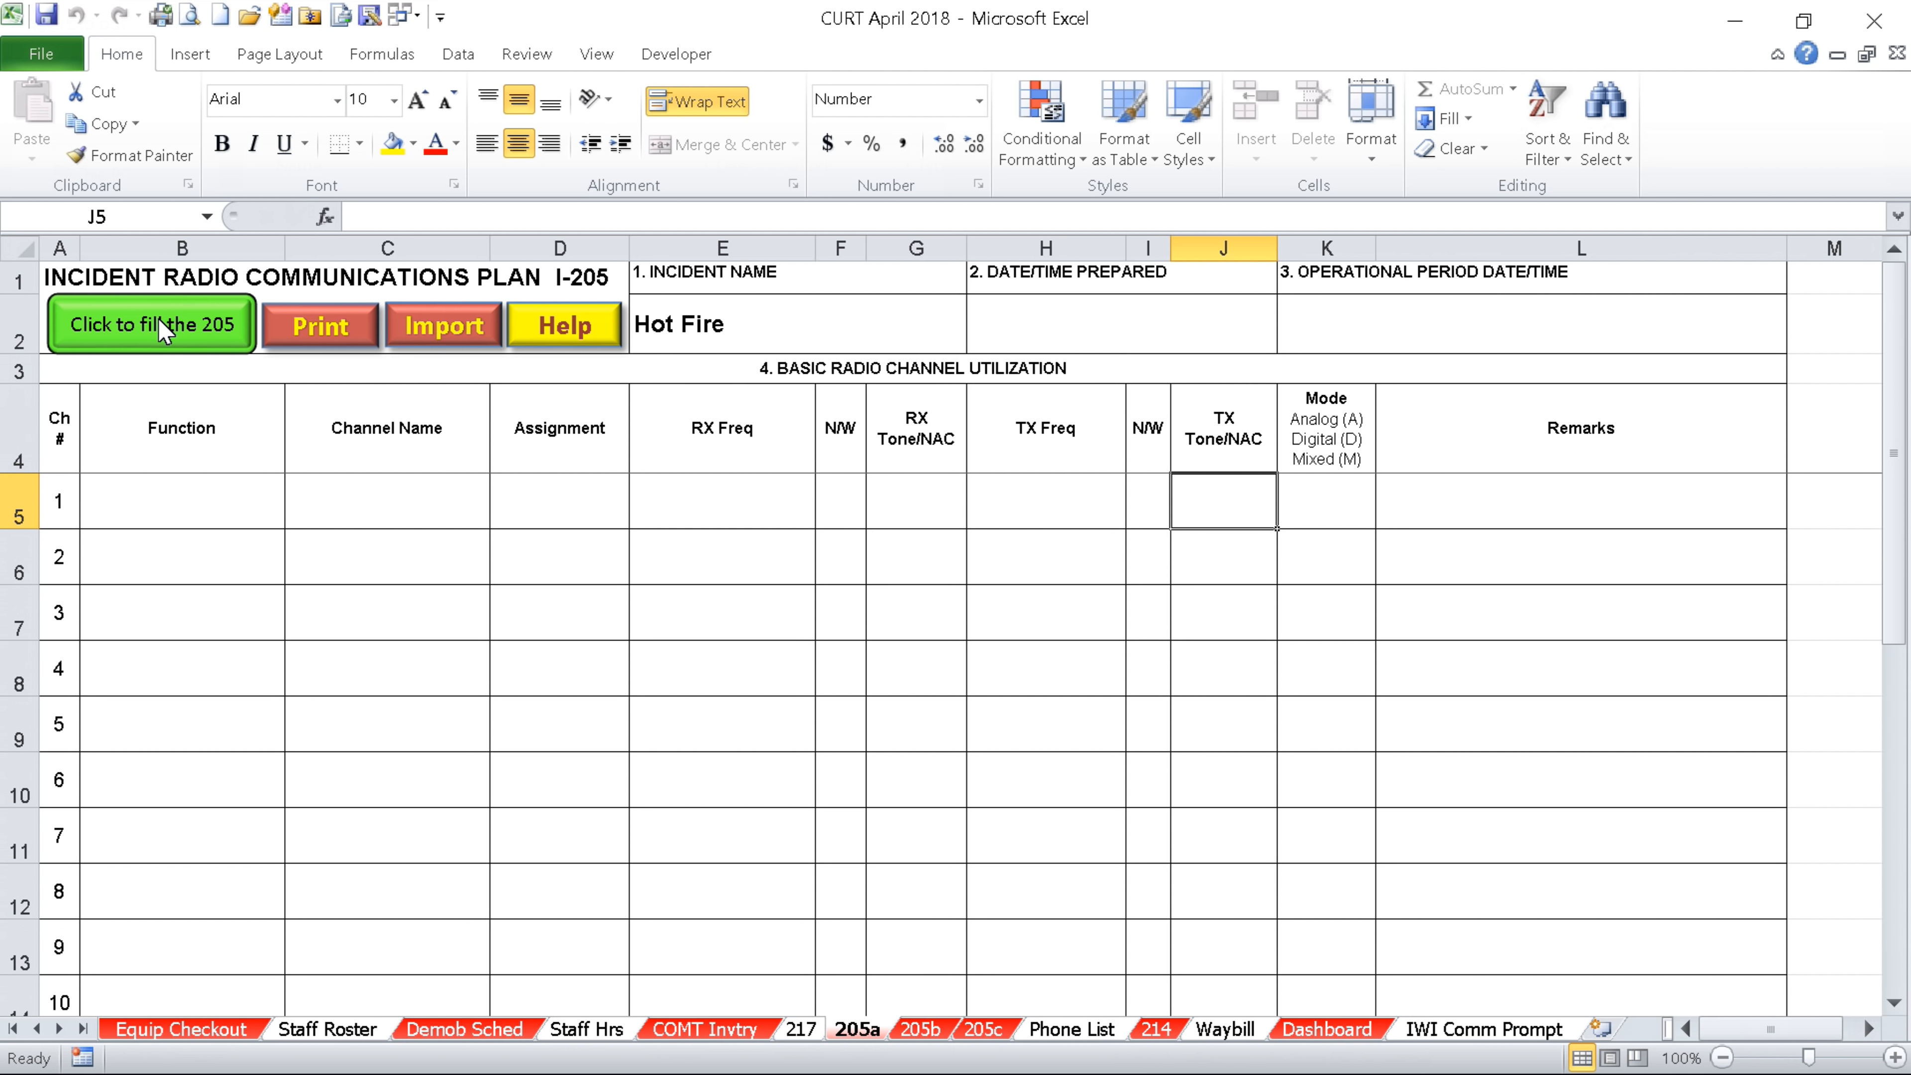
pyautogui.click(164, 331)
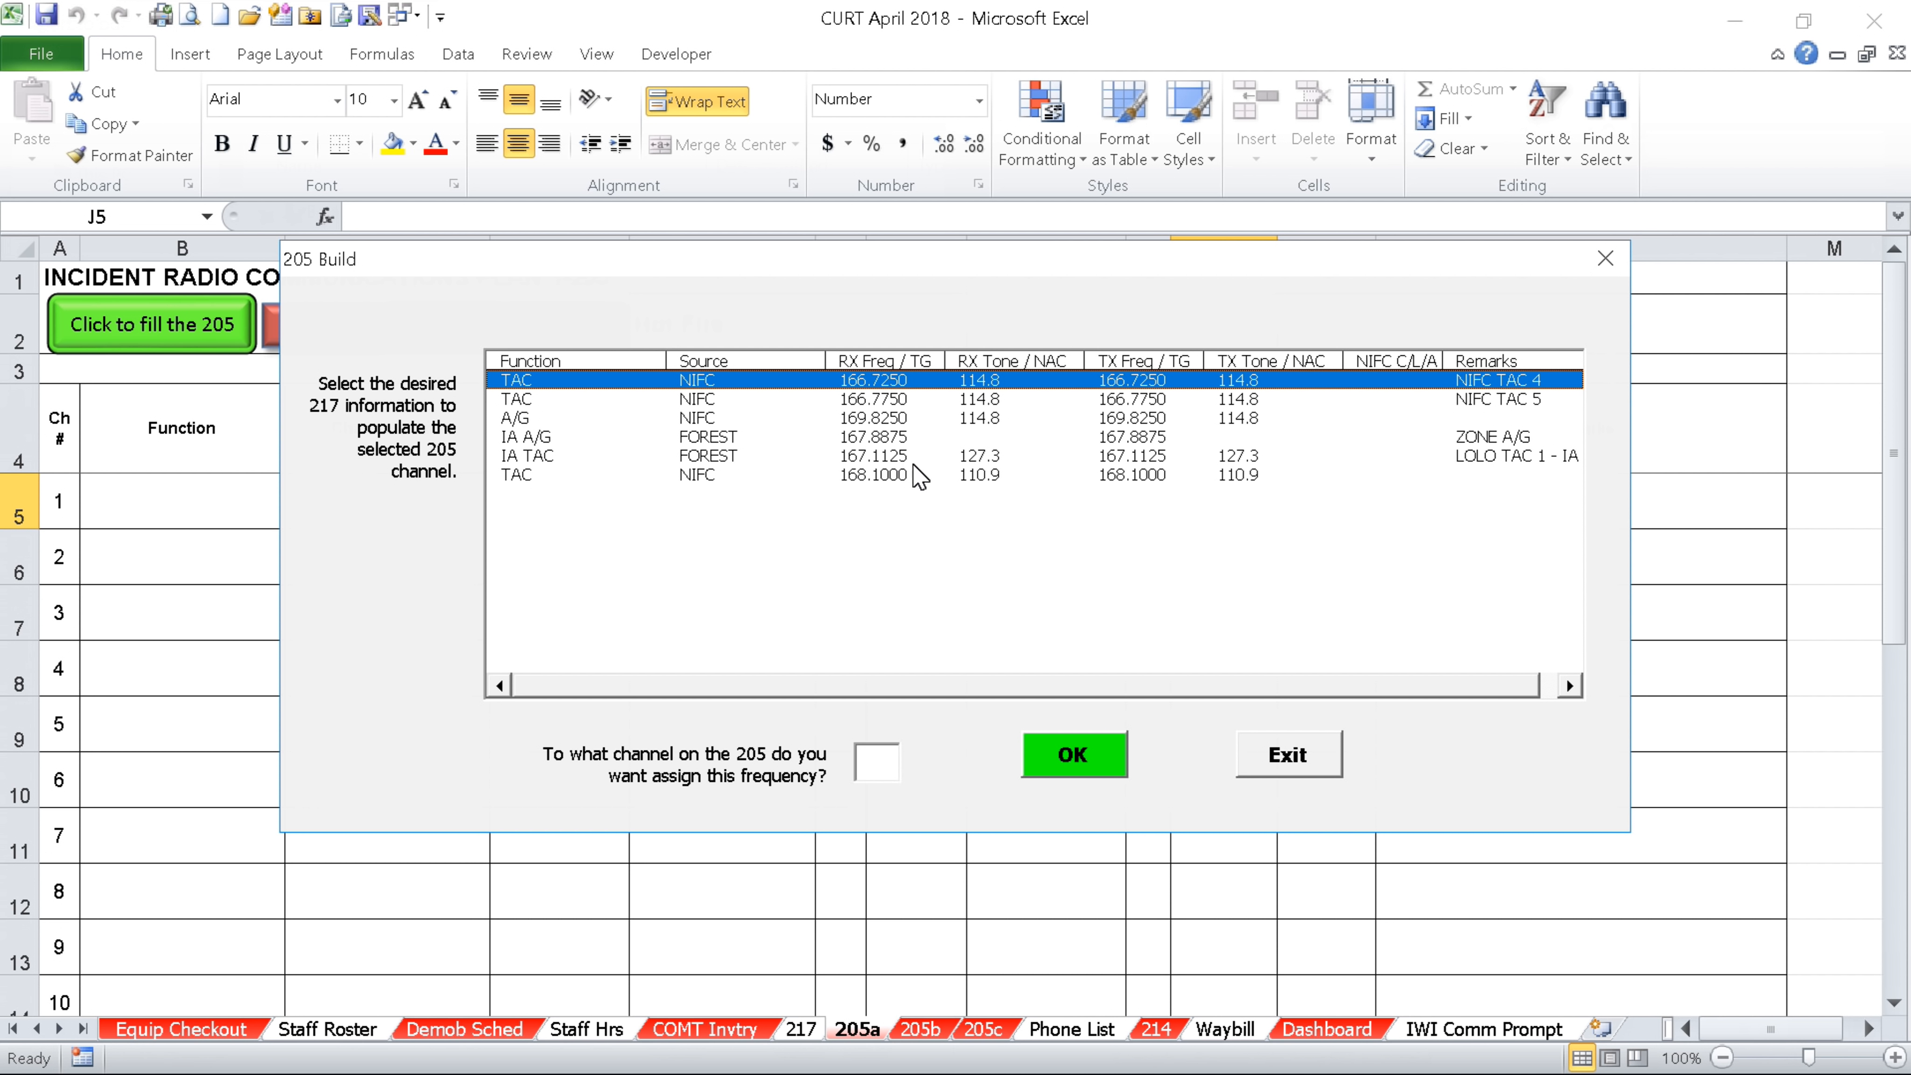
pyautogui.click(899, 474)
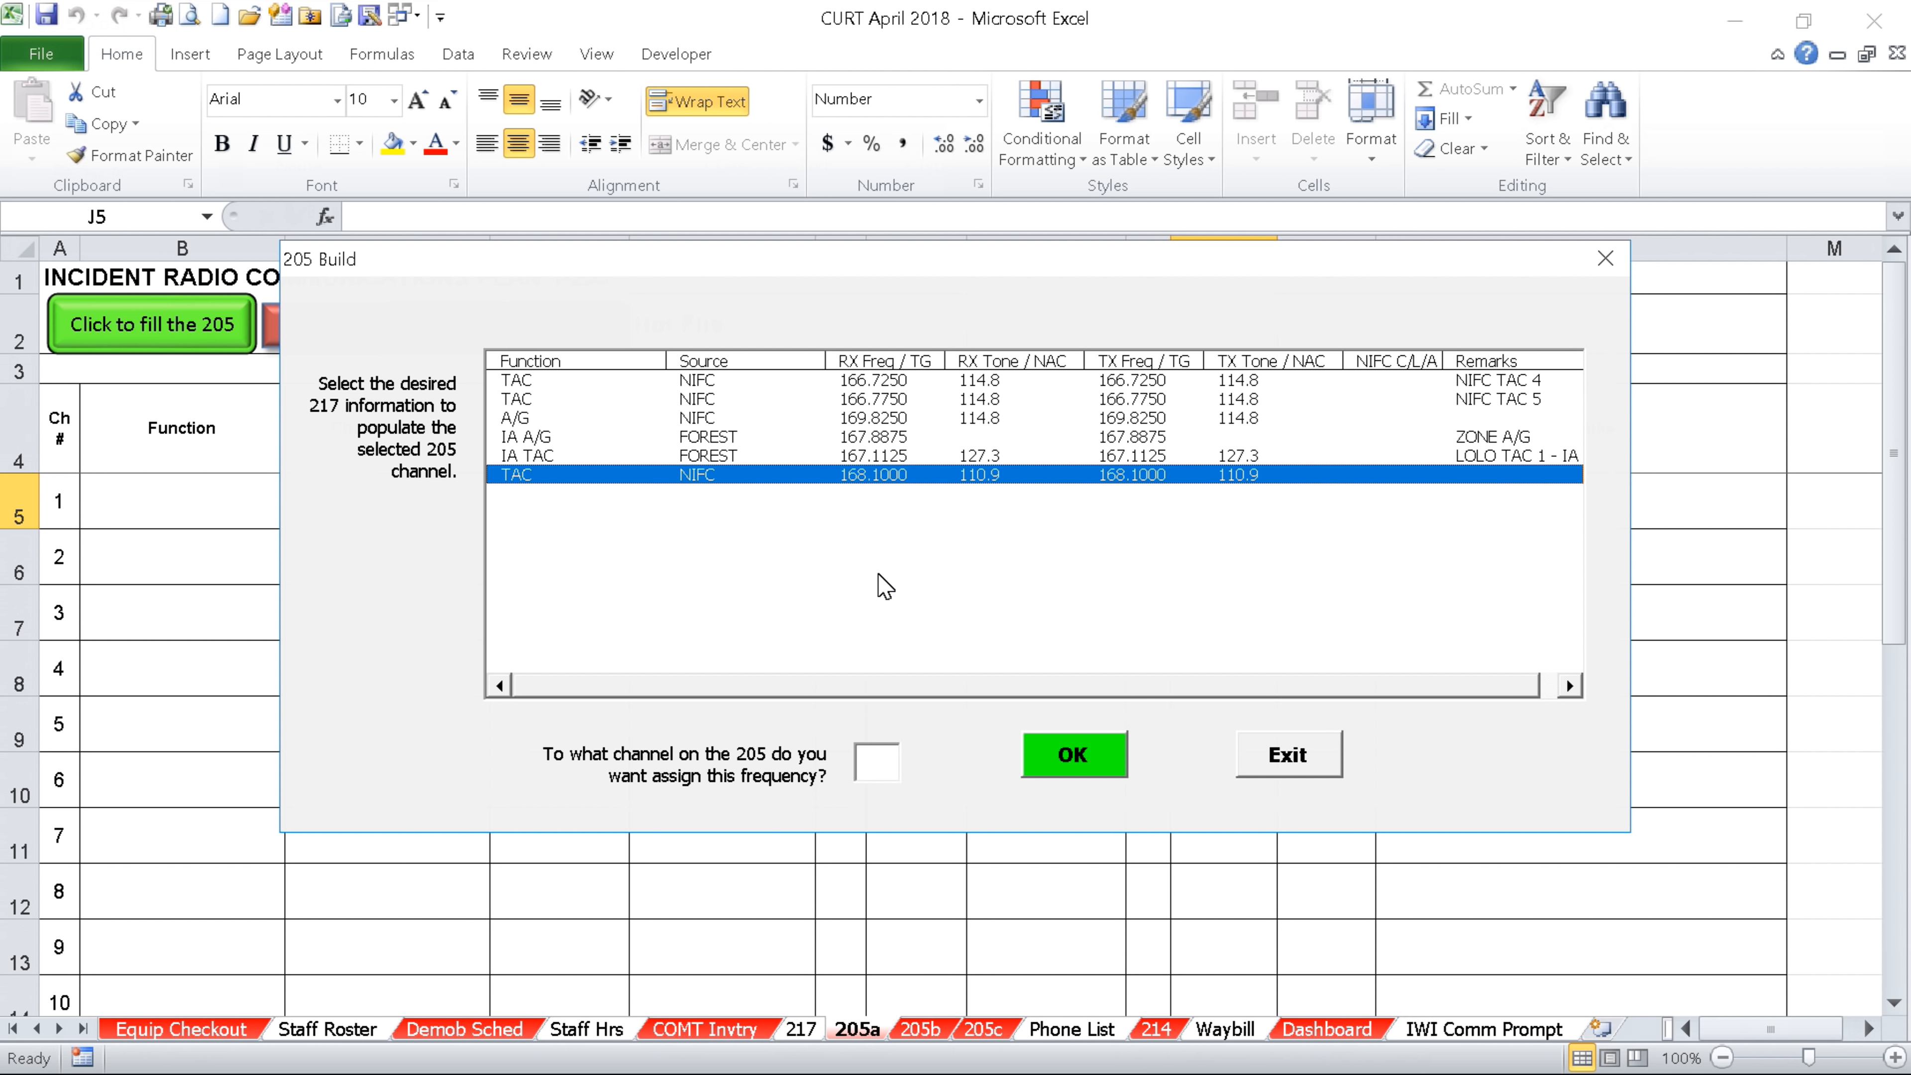
pyautogui.click(878, 760)
pyautogui.write('1')
pyautogui.click(1078, 766)
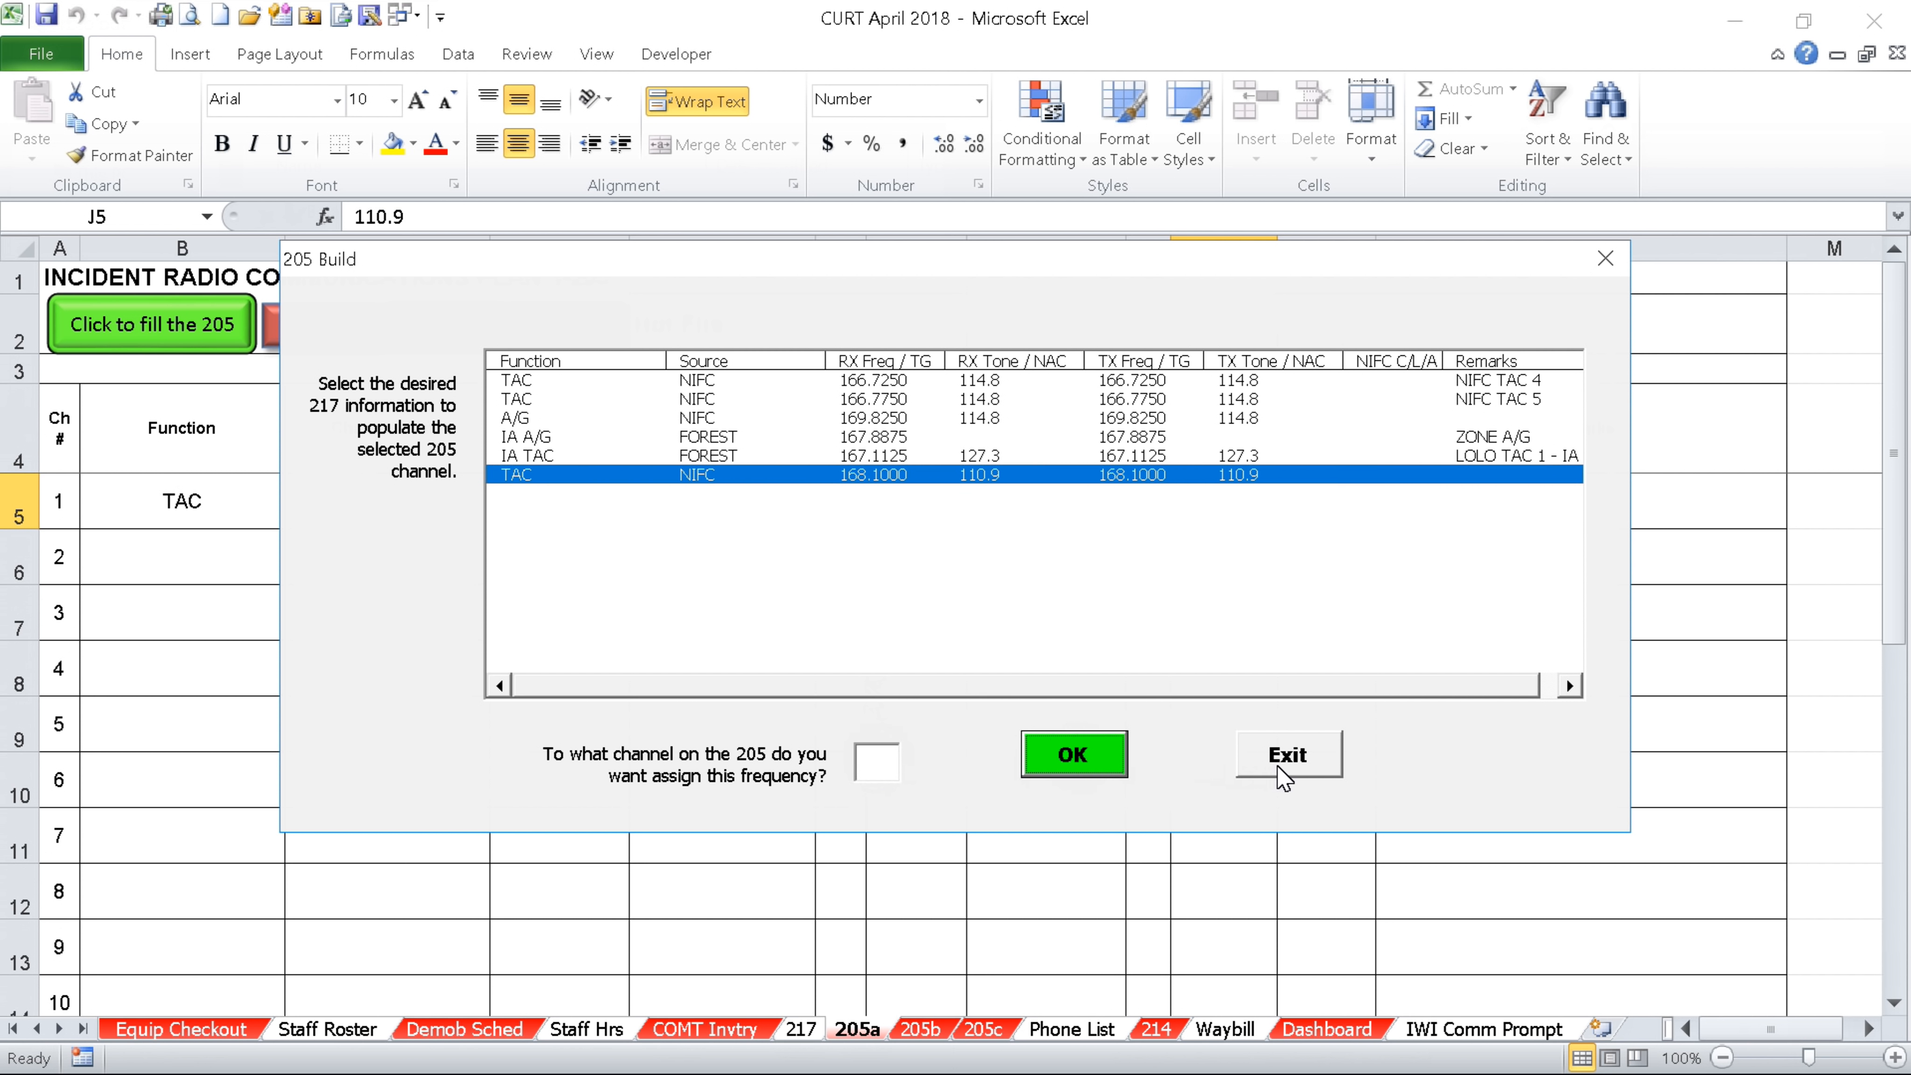
pyautogui.click(1286, 764)
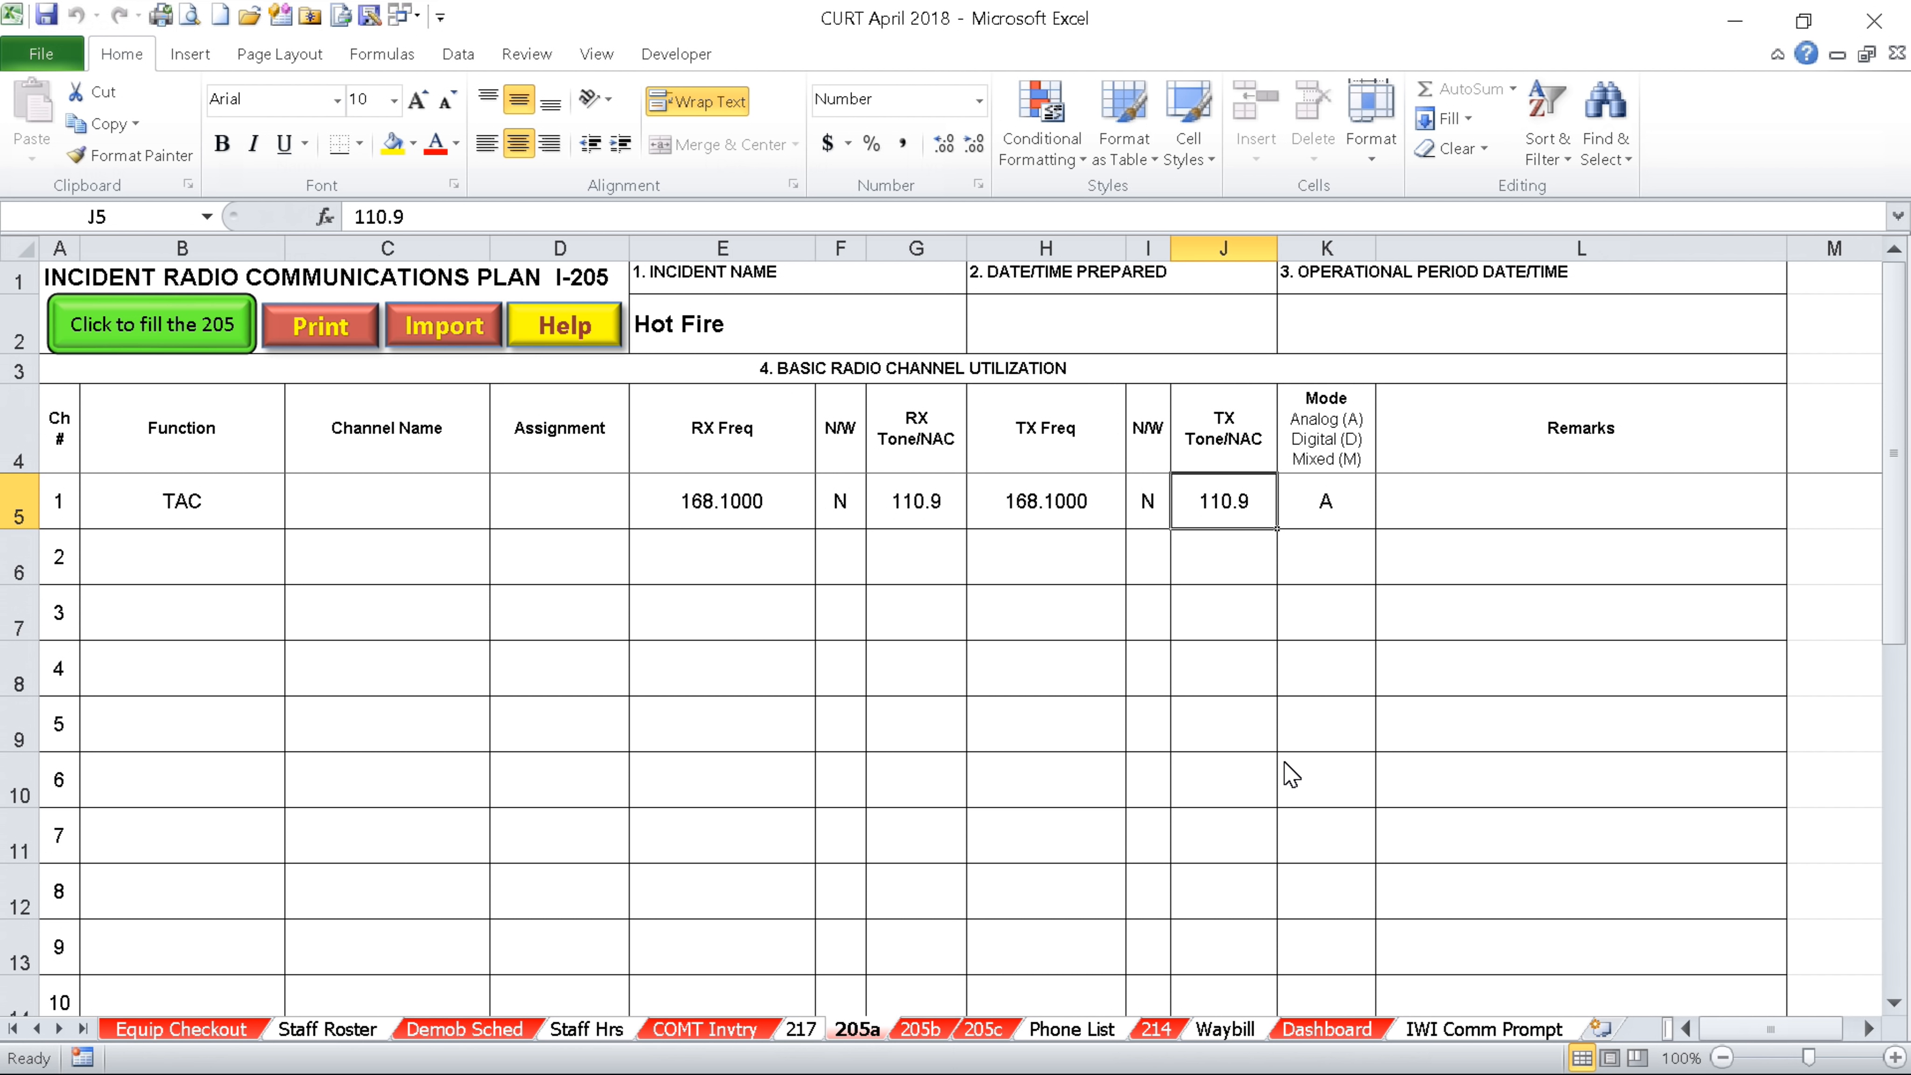
# Select channel 1's Channel Name, Assignment and Remarks cells
pyautogui.click(372, 502)
pyautogui.click(536, 512)
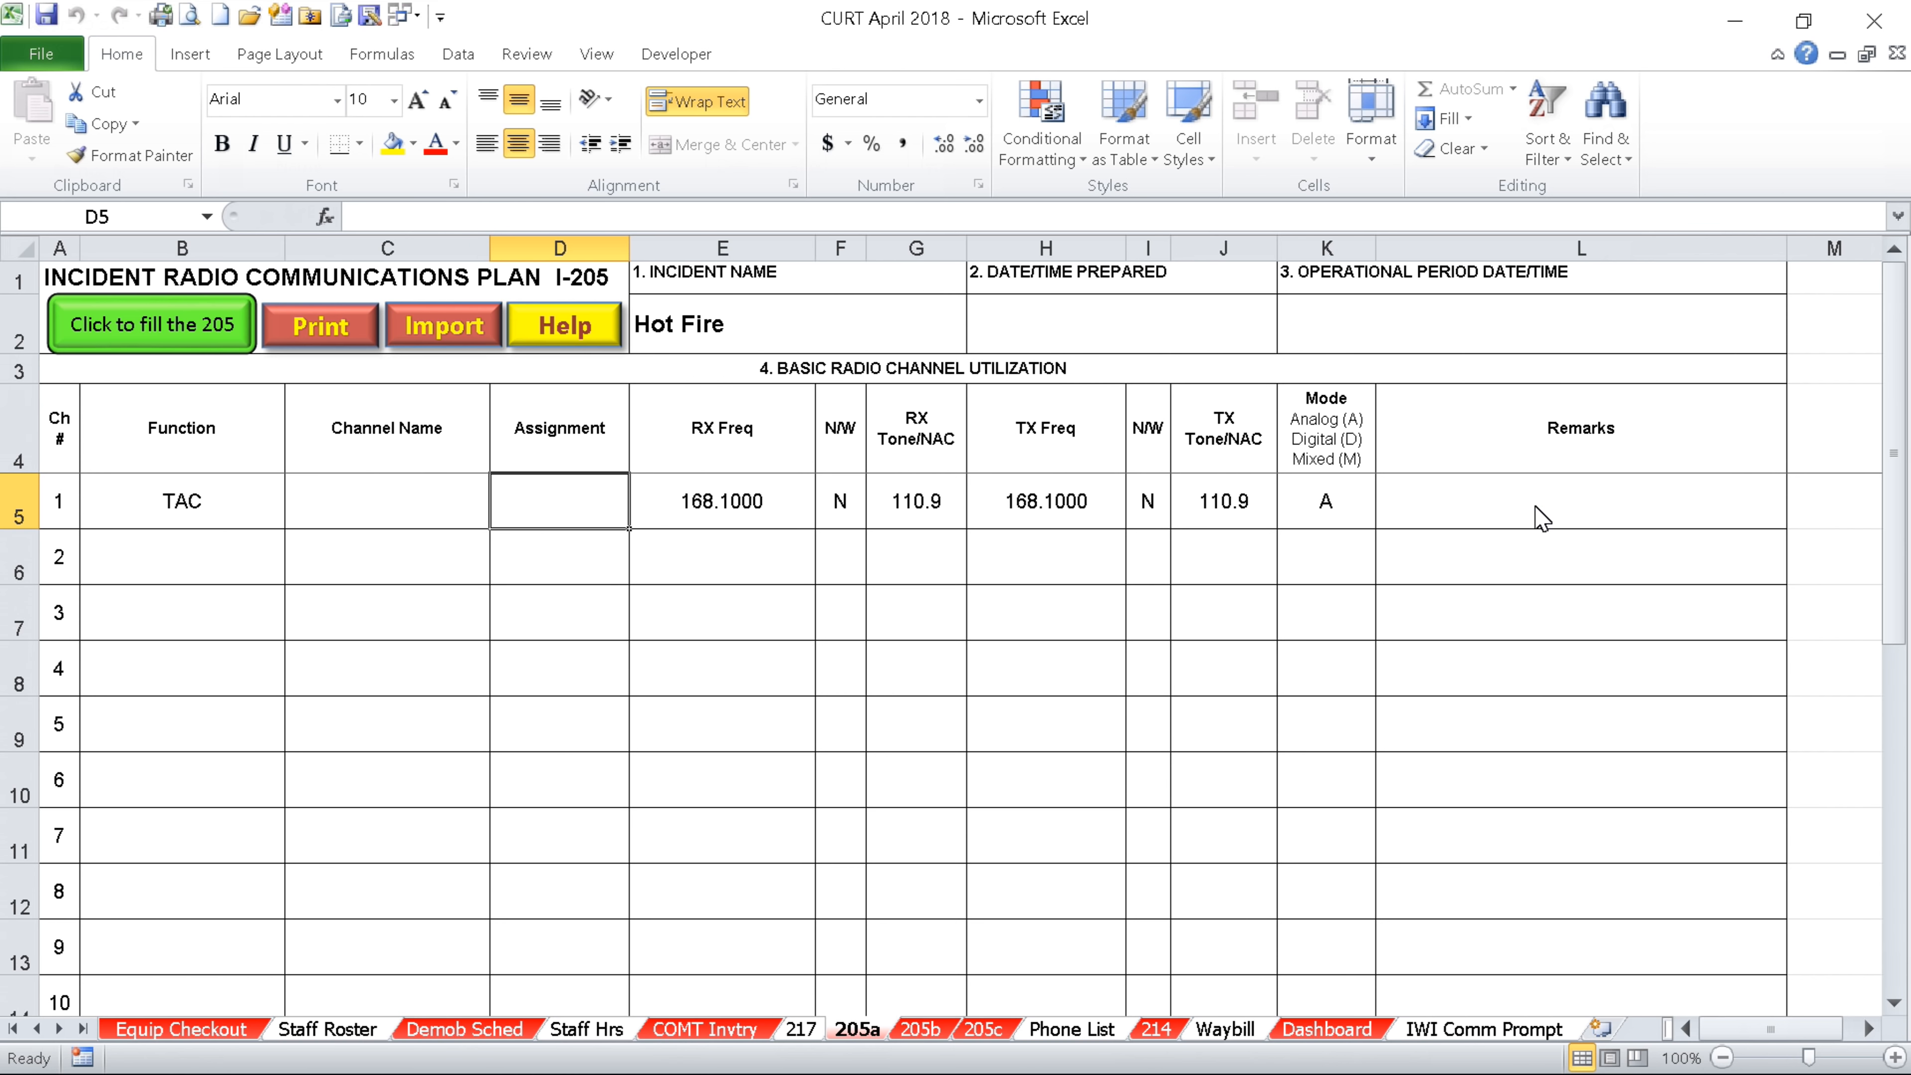
pyautogui.click(1540, 518)
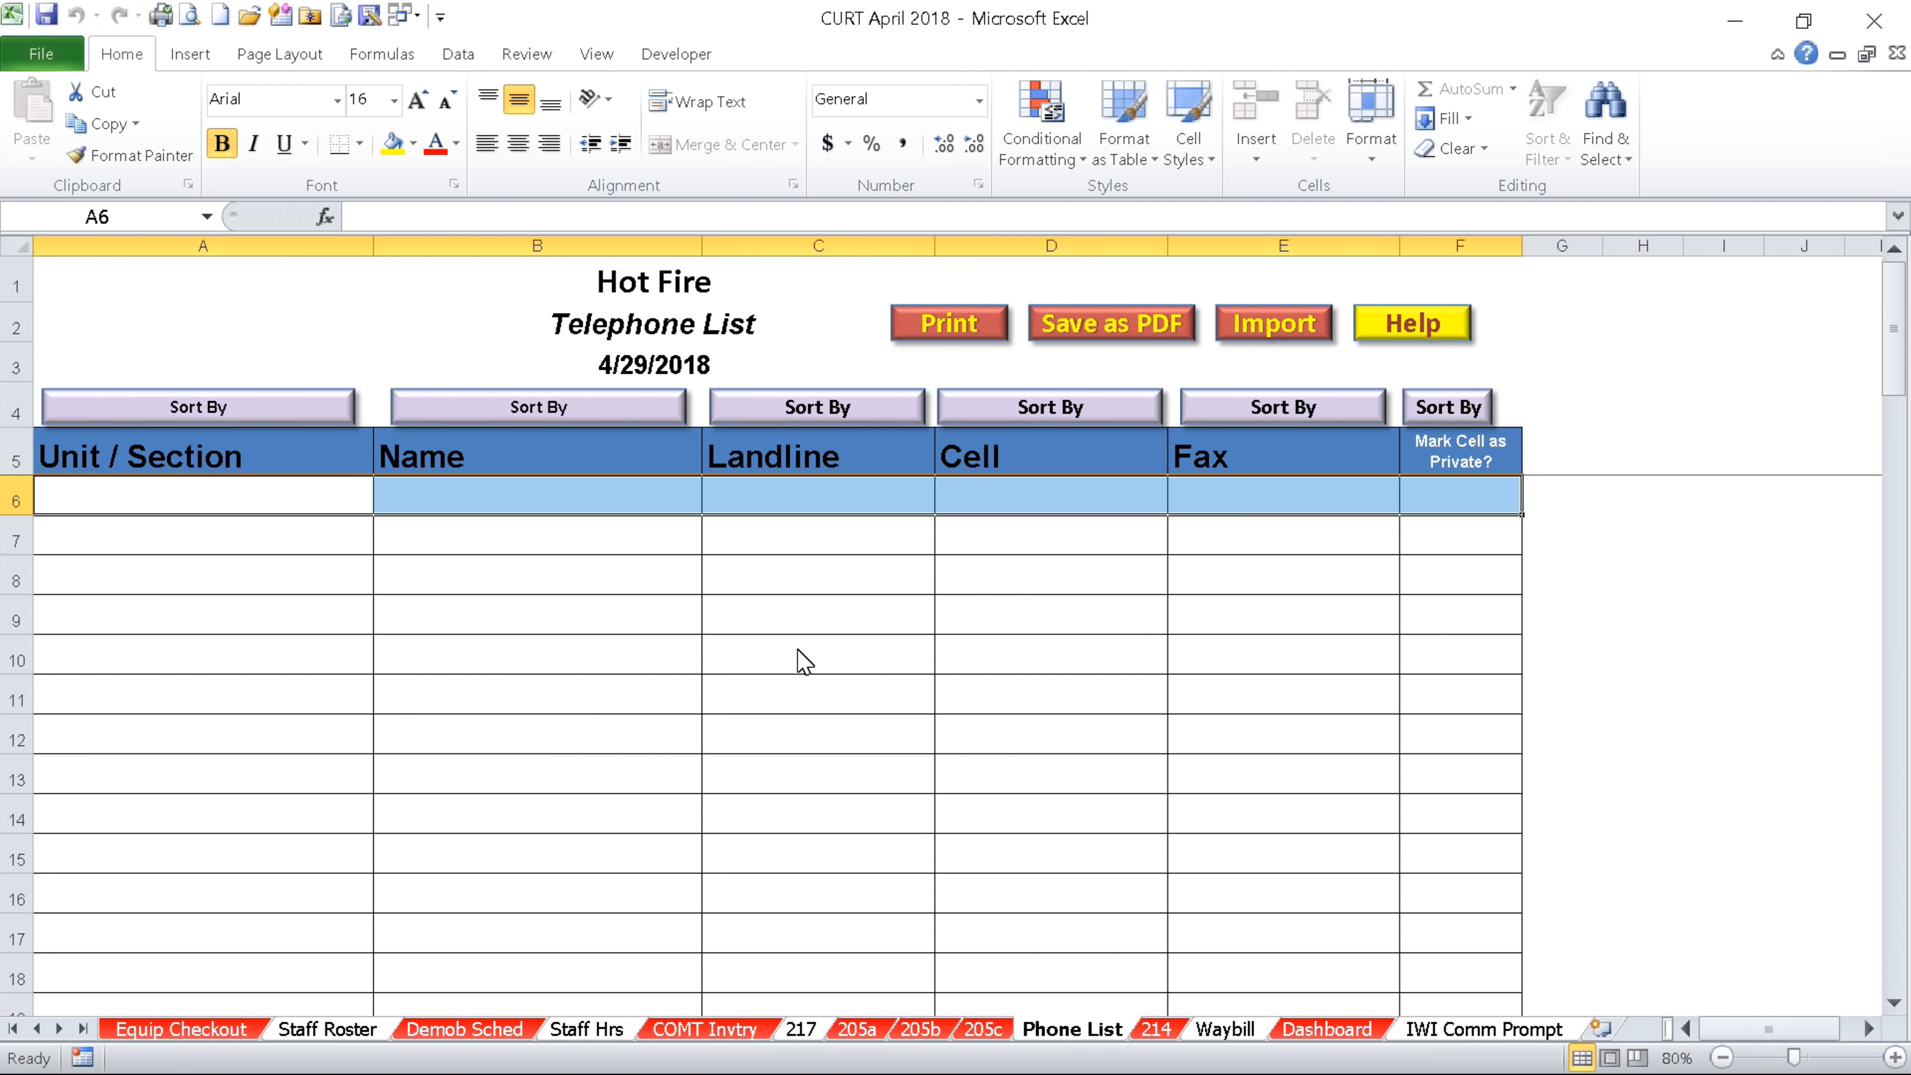
# Move across Telephone List row 6 to the Cell column, then open the 214 Unit Log sheet
pyautogui.click(276, 498)
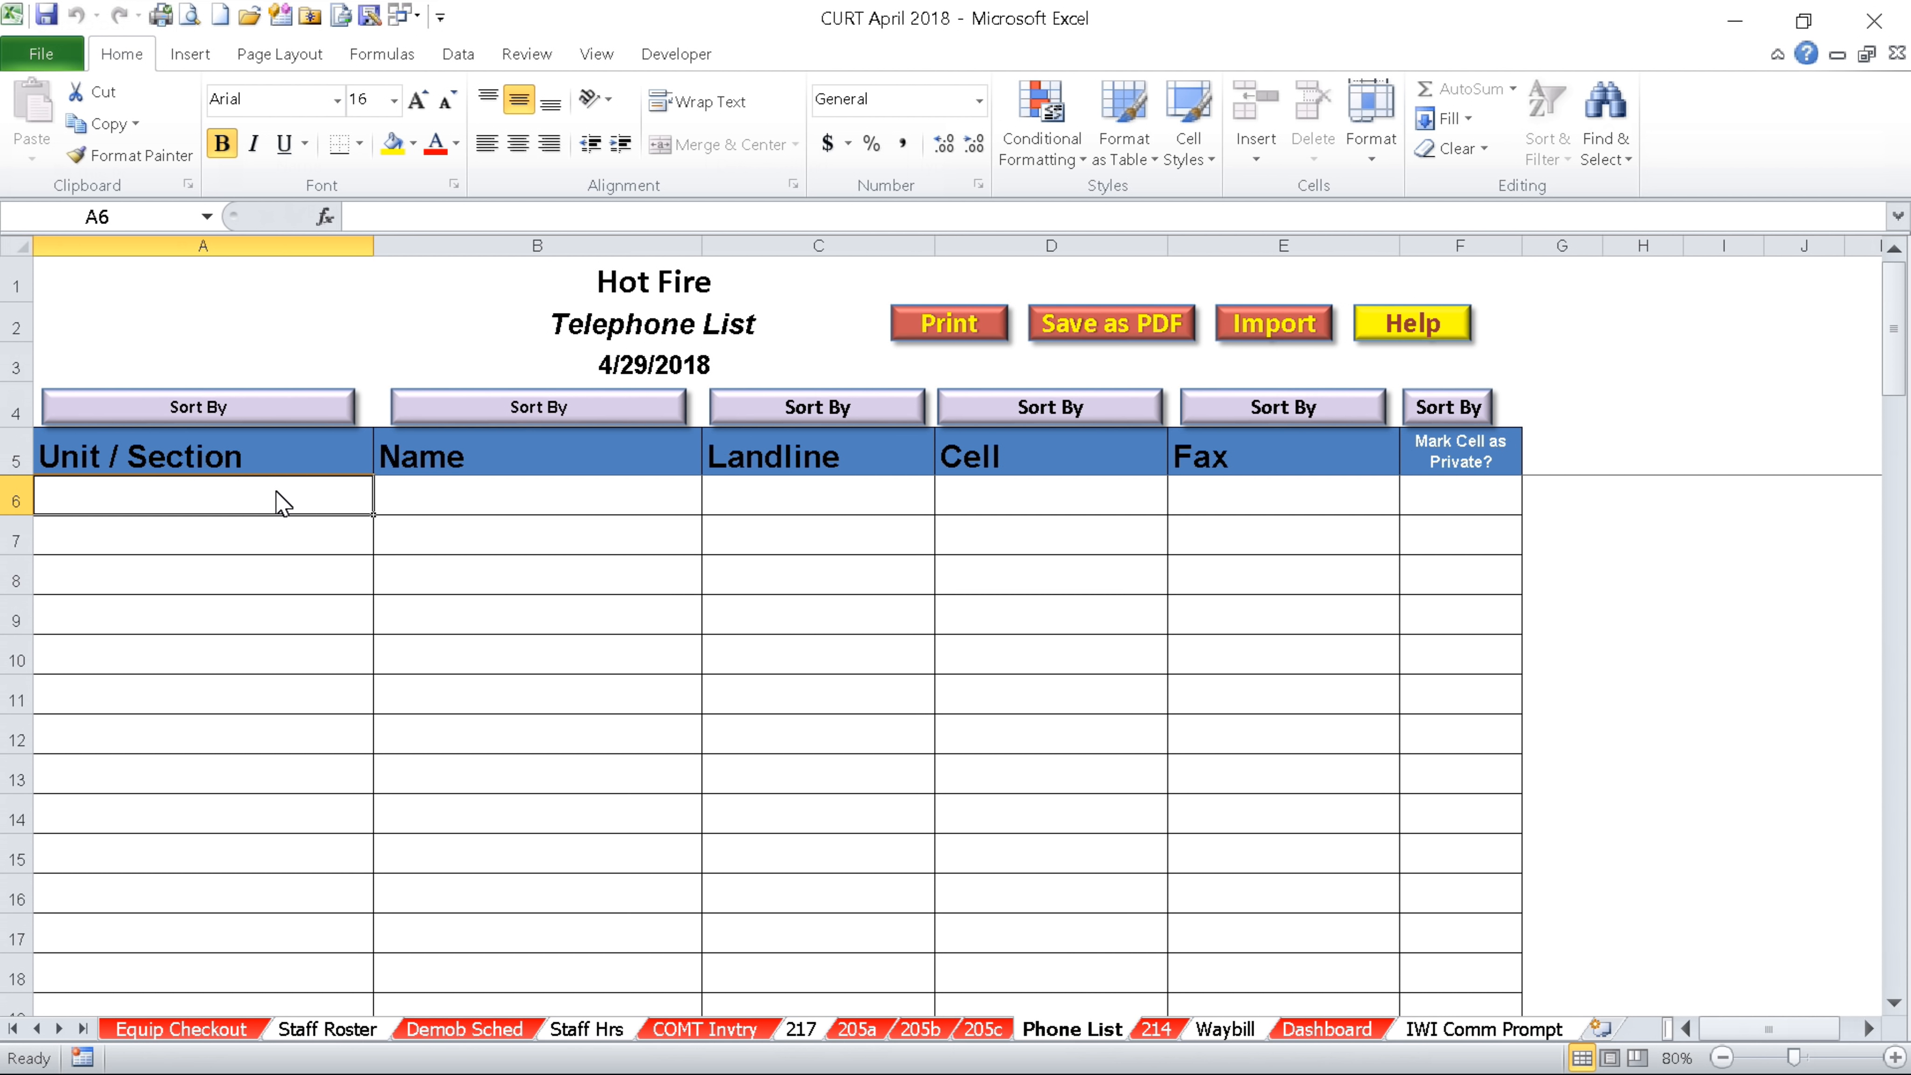
pyautogui.press('Tab')
pyautogui.press('Tab')
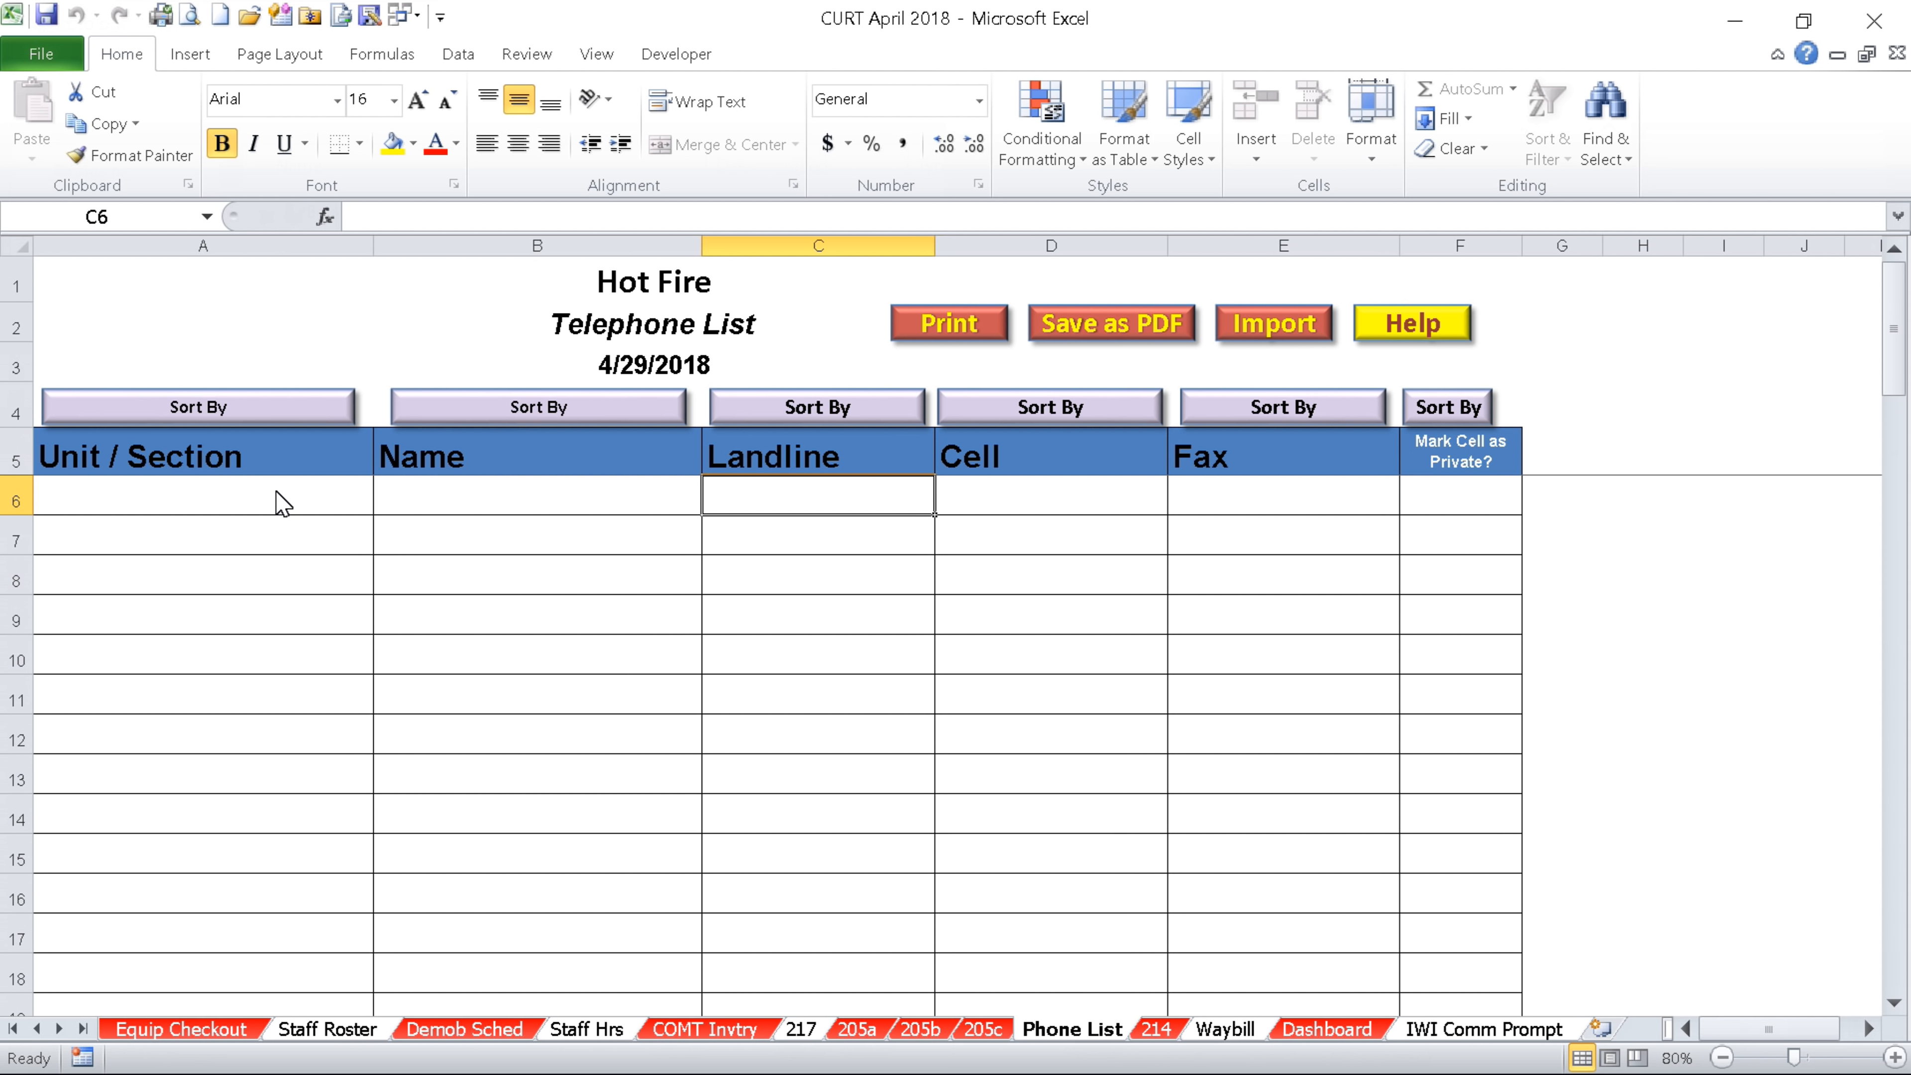
pyautogui.press('Tab')
pyautogui.press('Tab')
pyautogui.press('Tab')
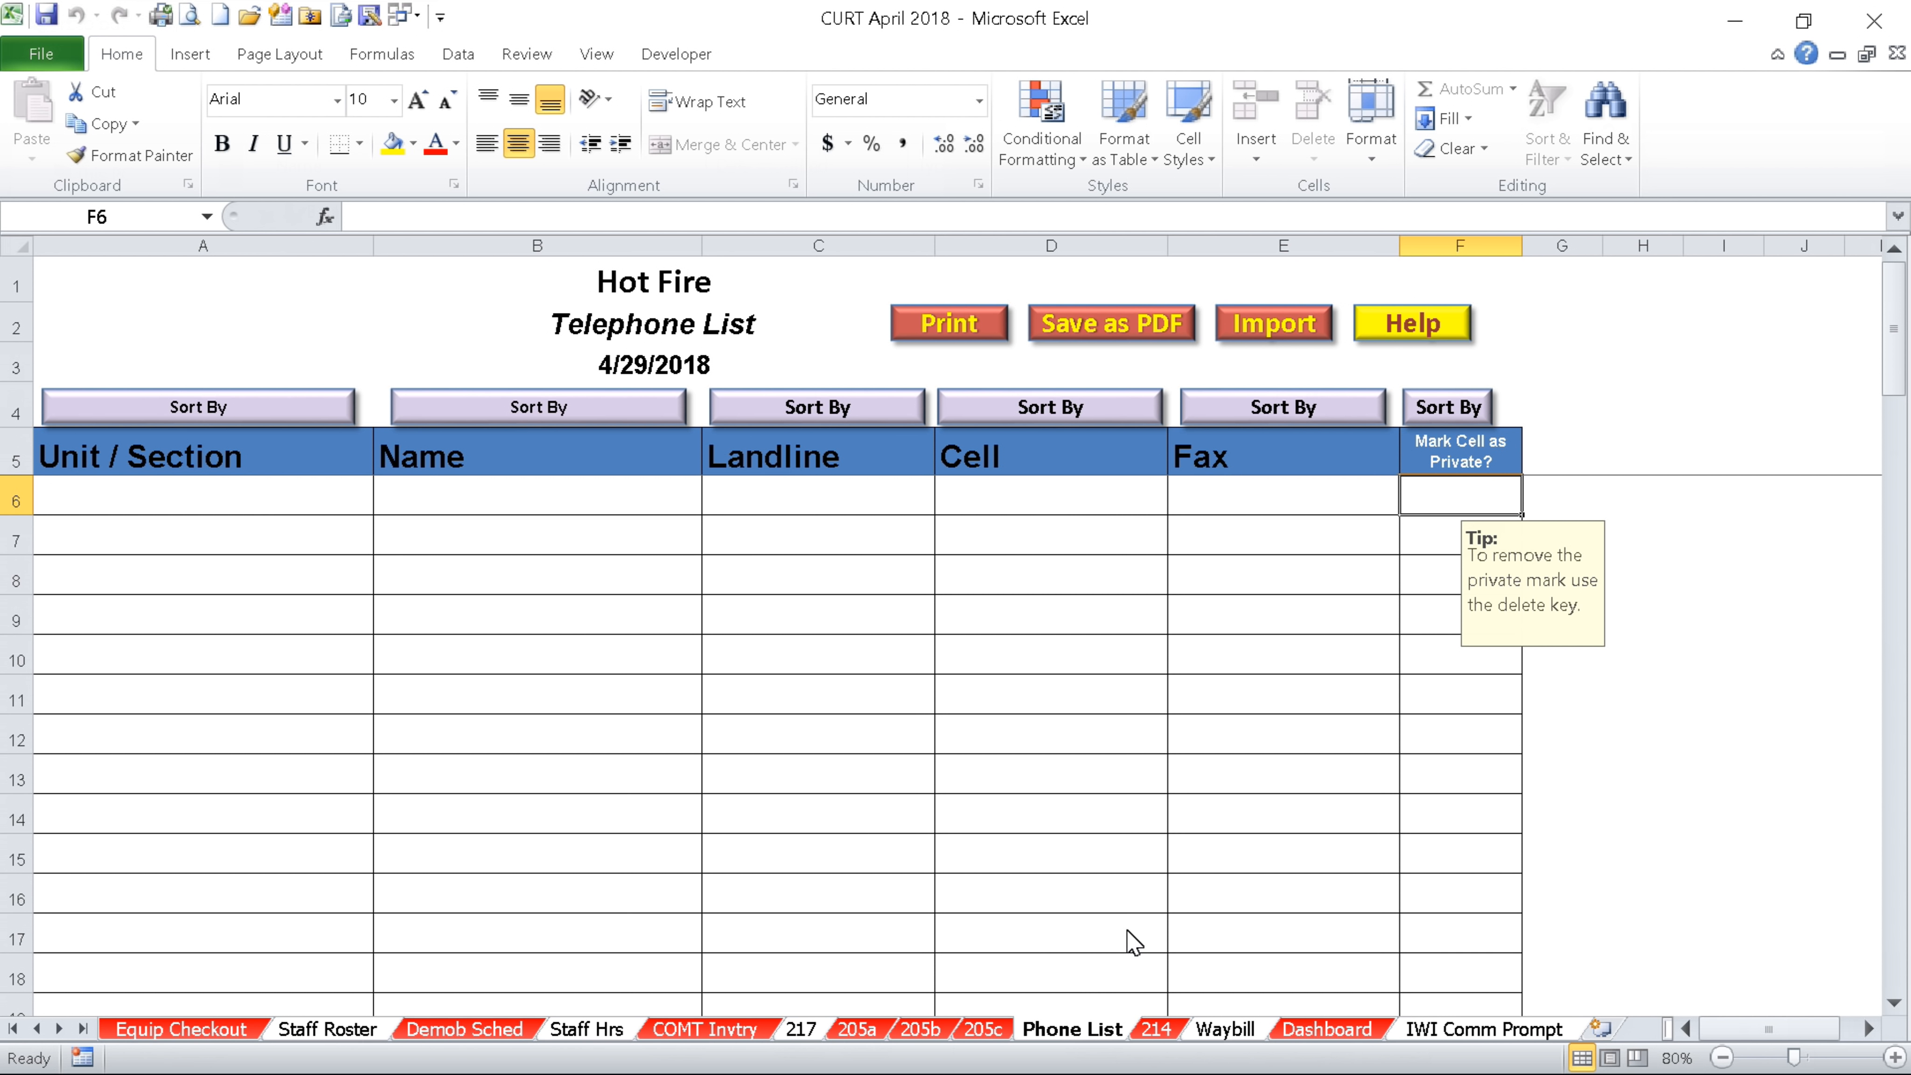
pyautogui.click(1155, 1029)
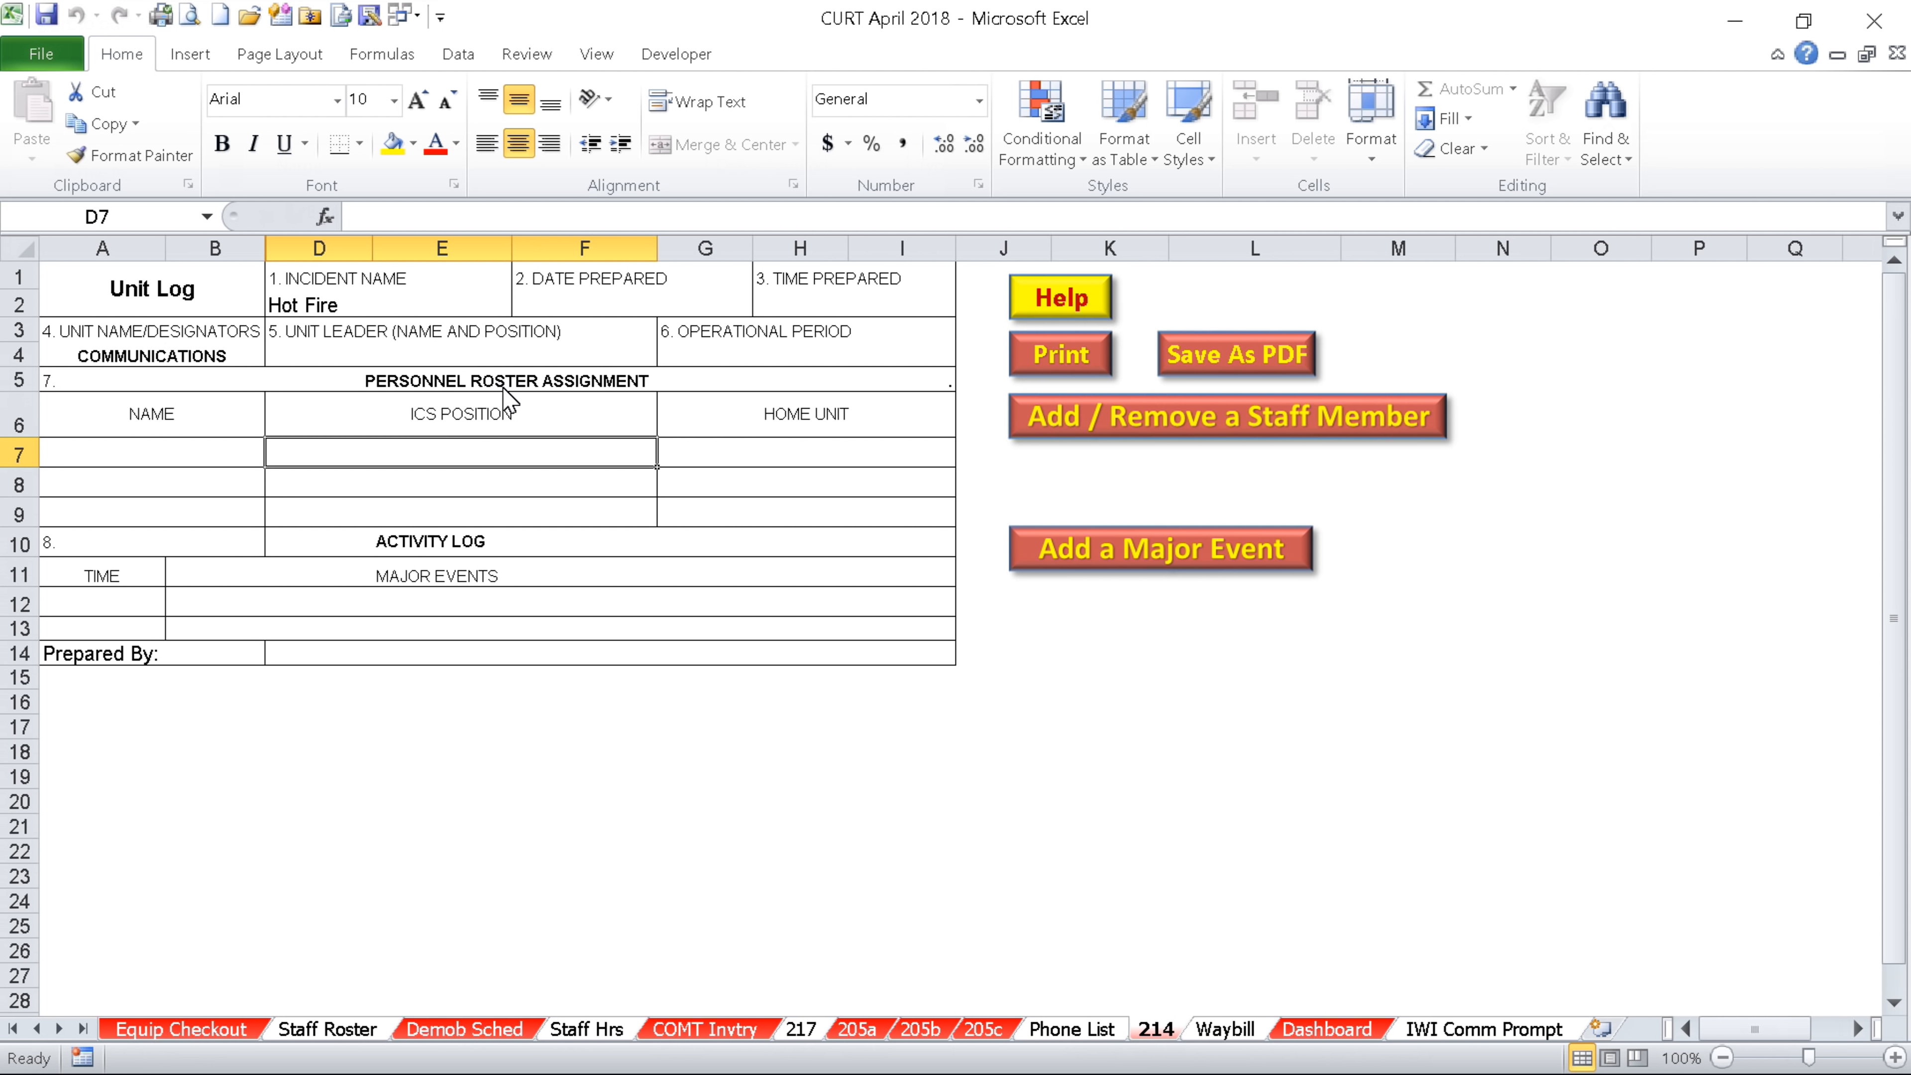
pyautogui.click(1239, 419)
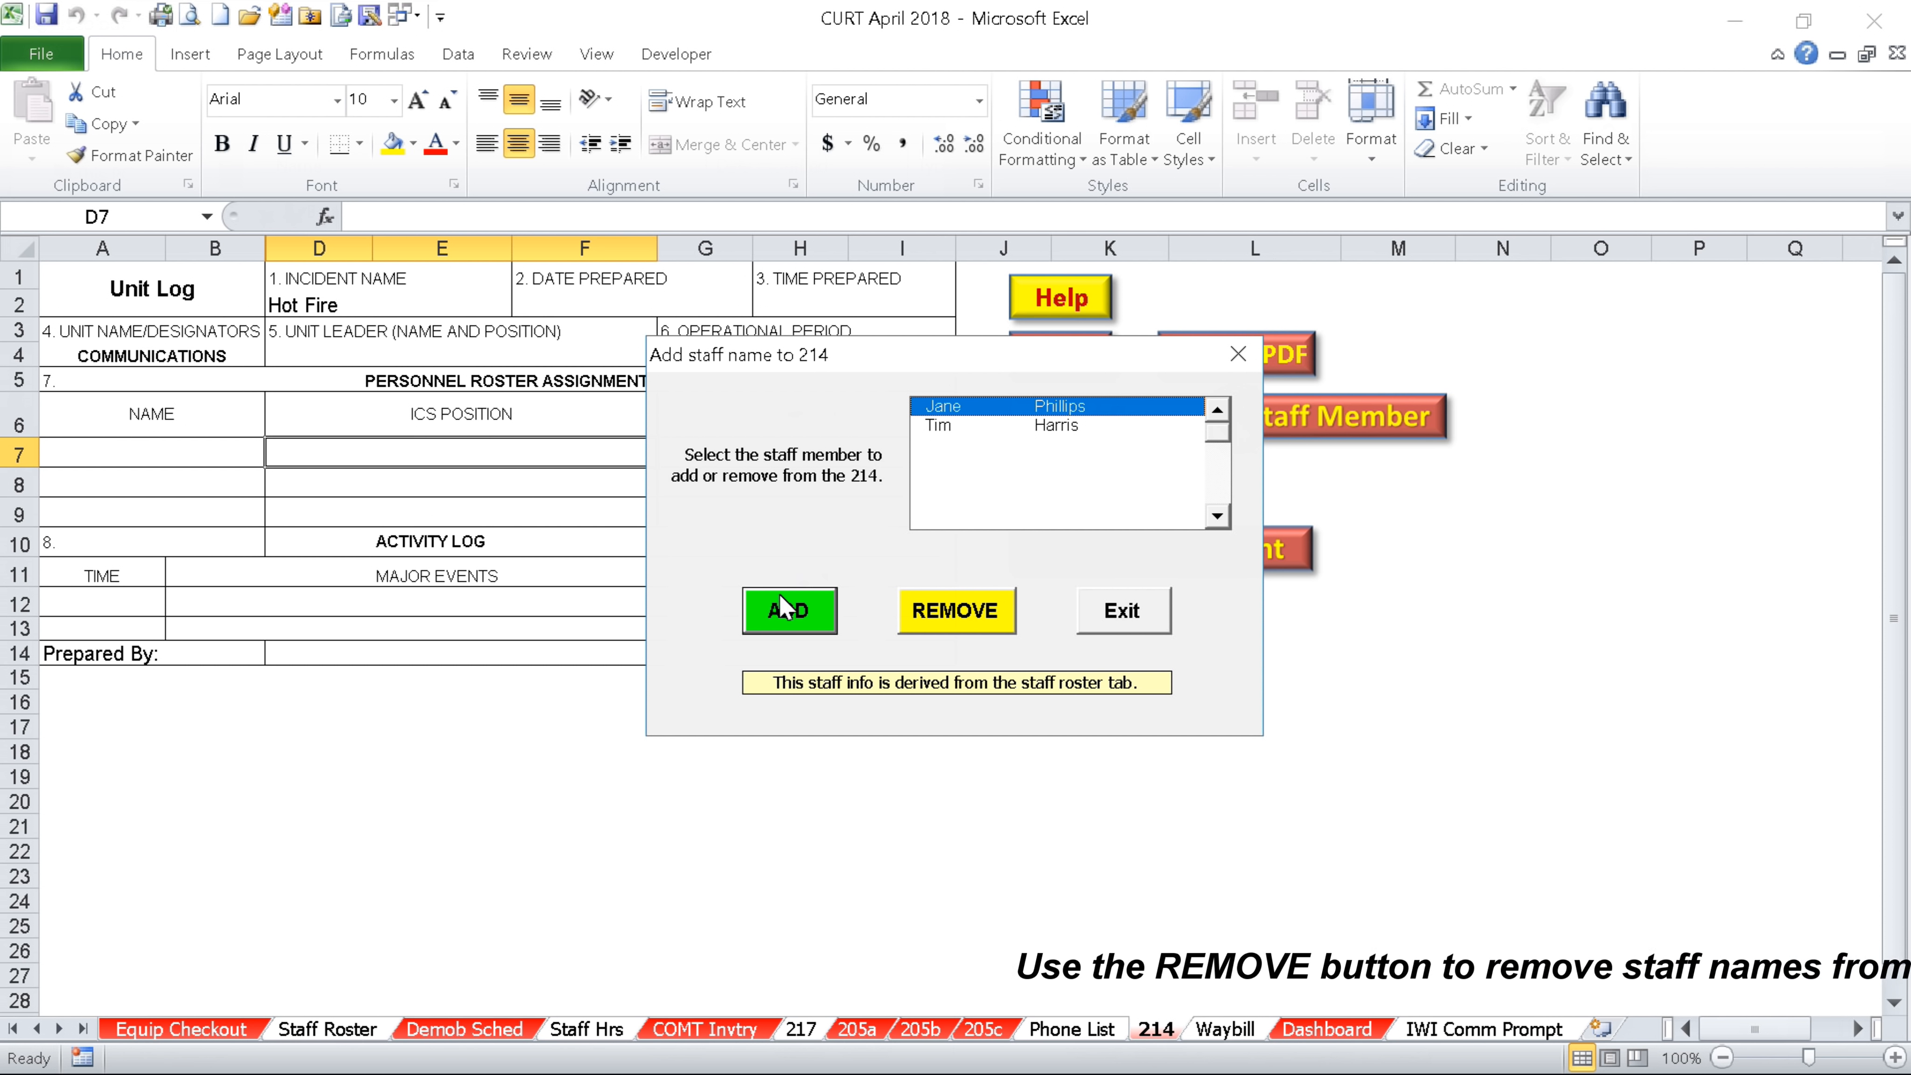
pyautogui.click(784, 616)
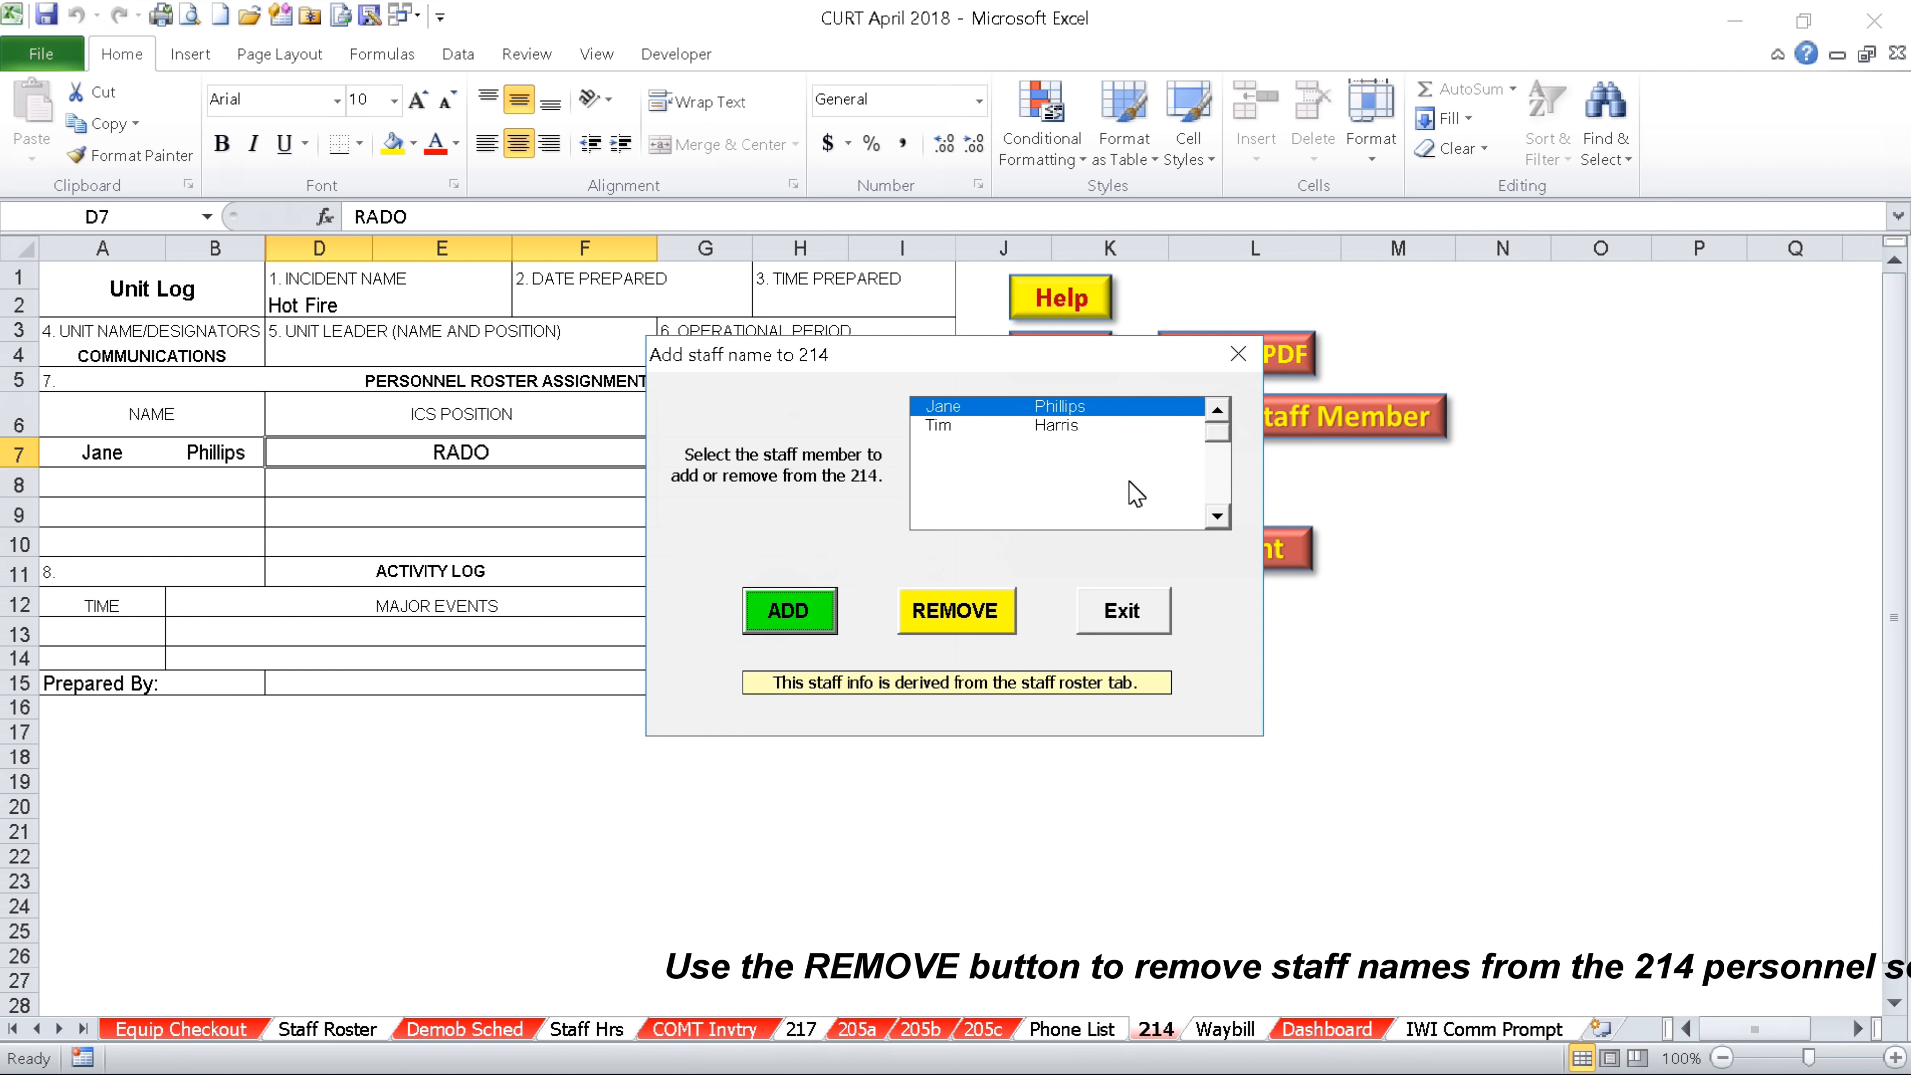
pyautogui.click(936, 425)
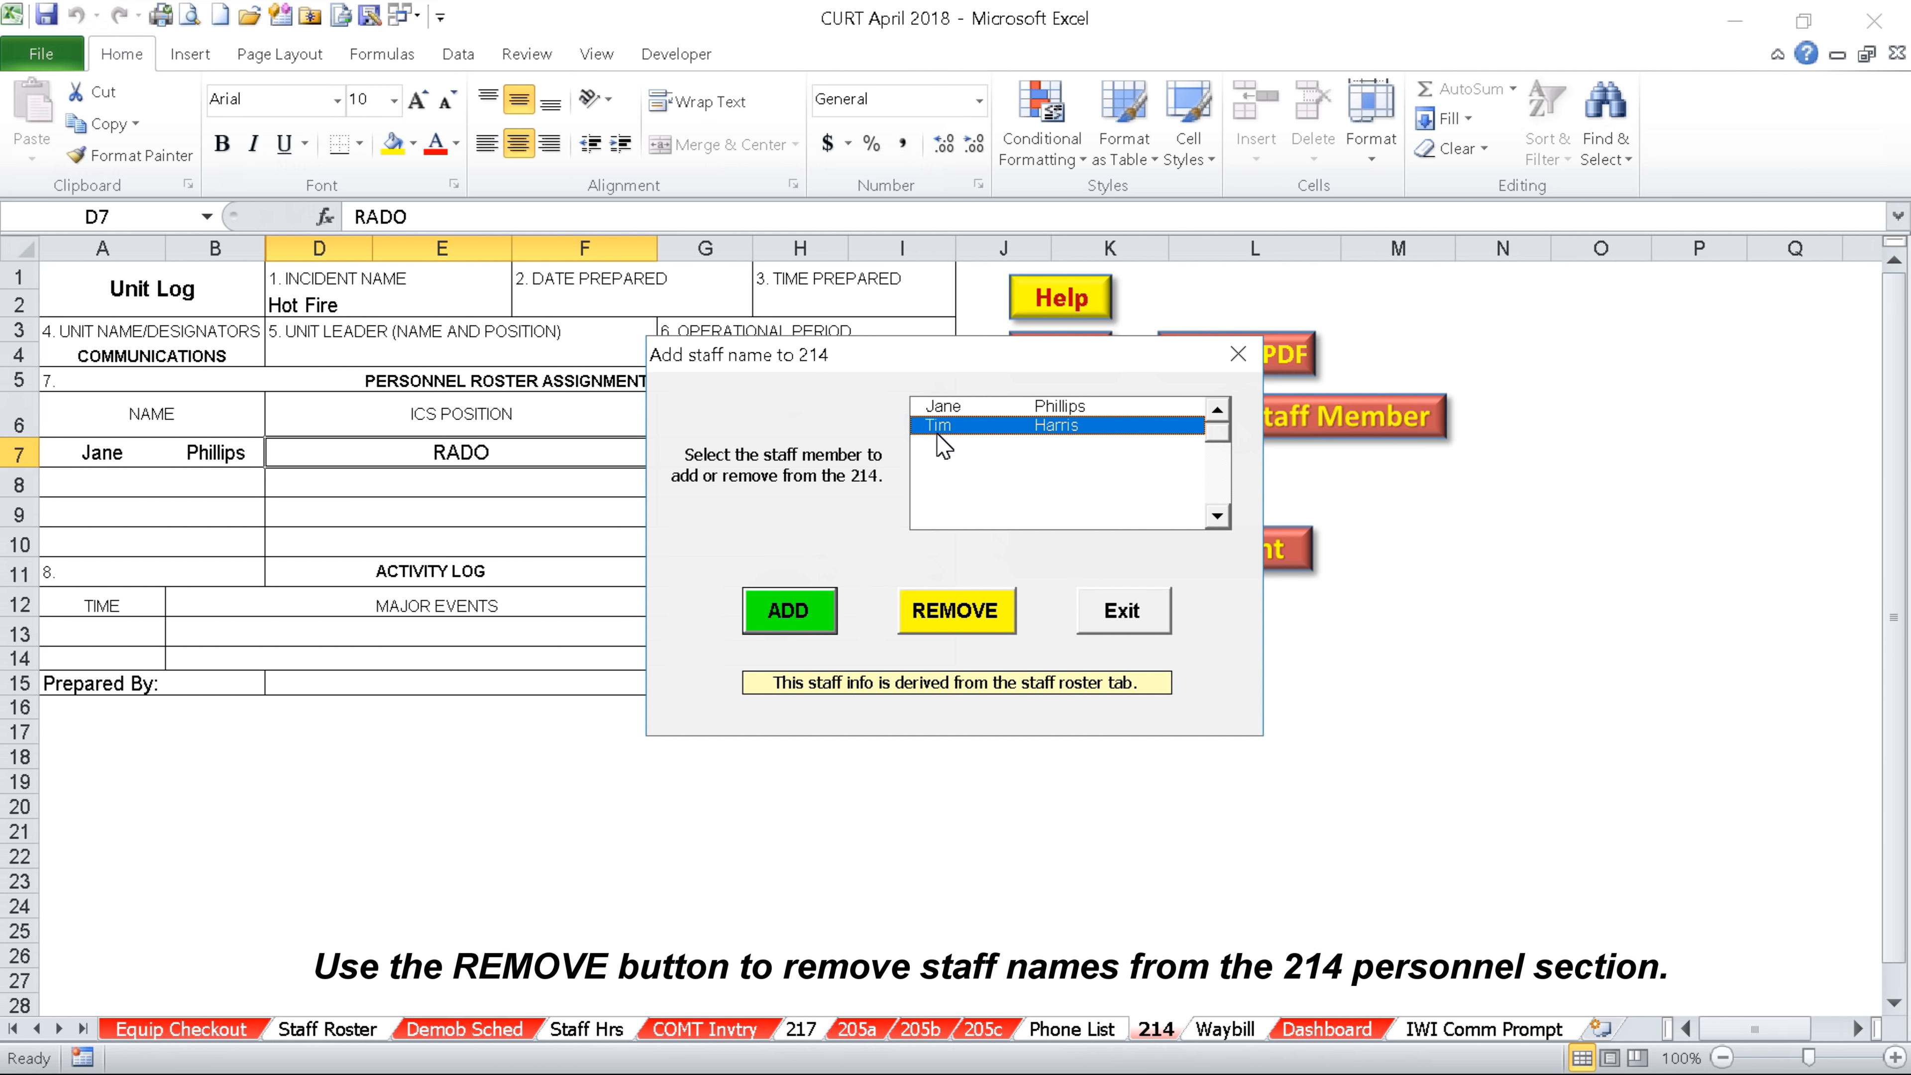
pyautogui.click(803, 621)
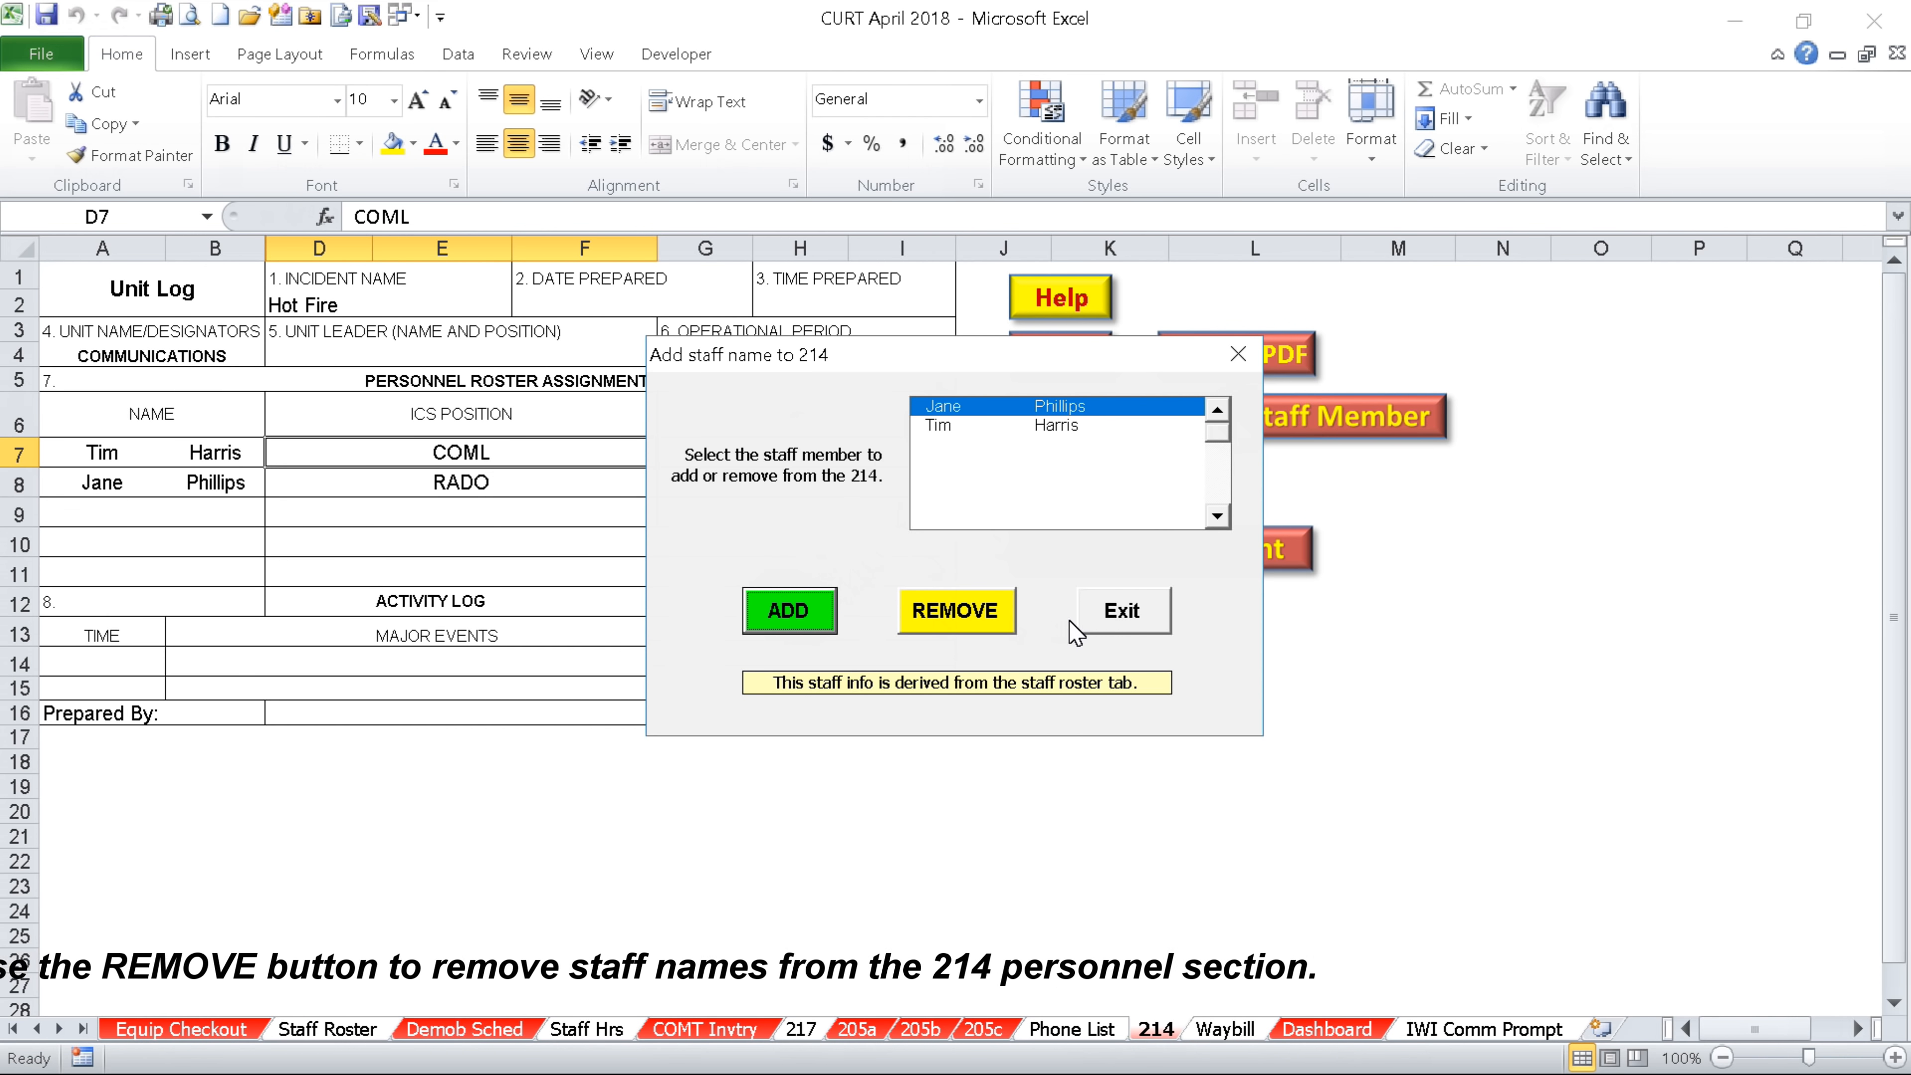
pyautogui.click(1117, 611)
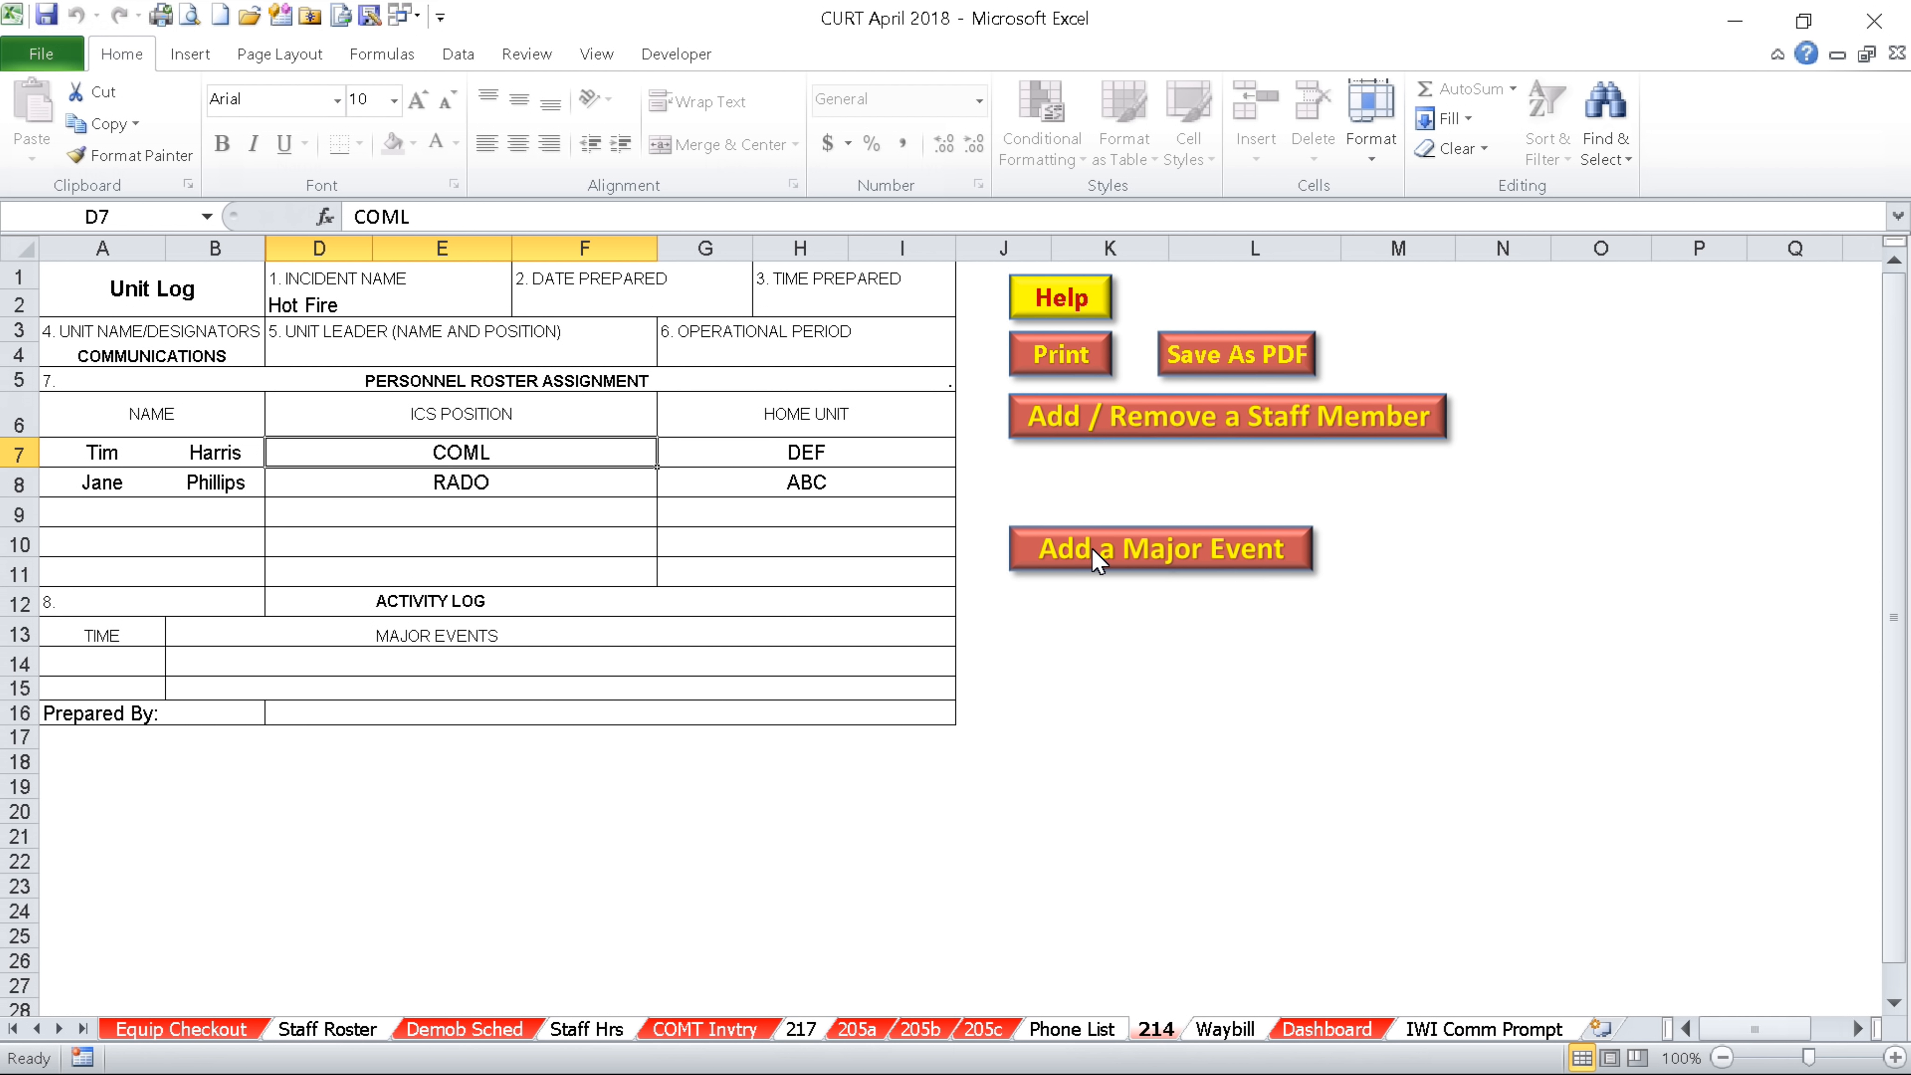
# Add the major event 0800 'Arrived fire.' to the activity log
pyautogui.click(111, 667)
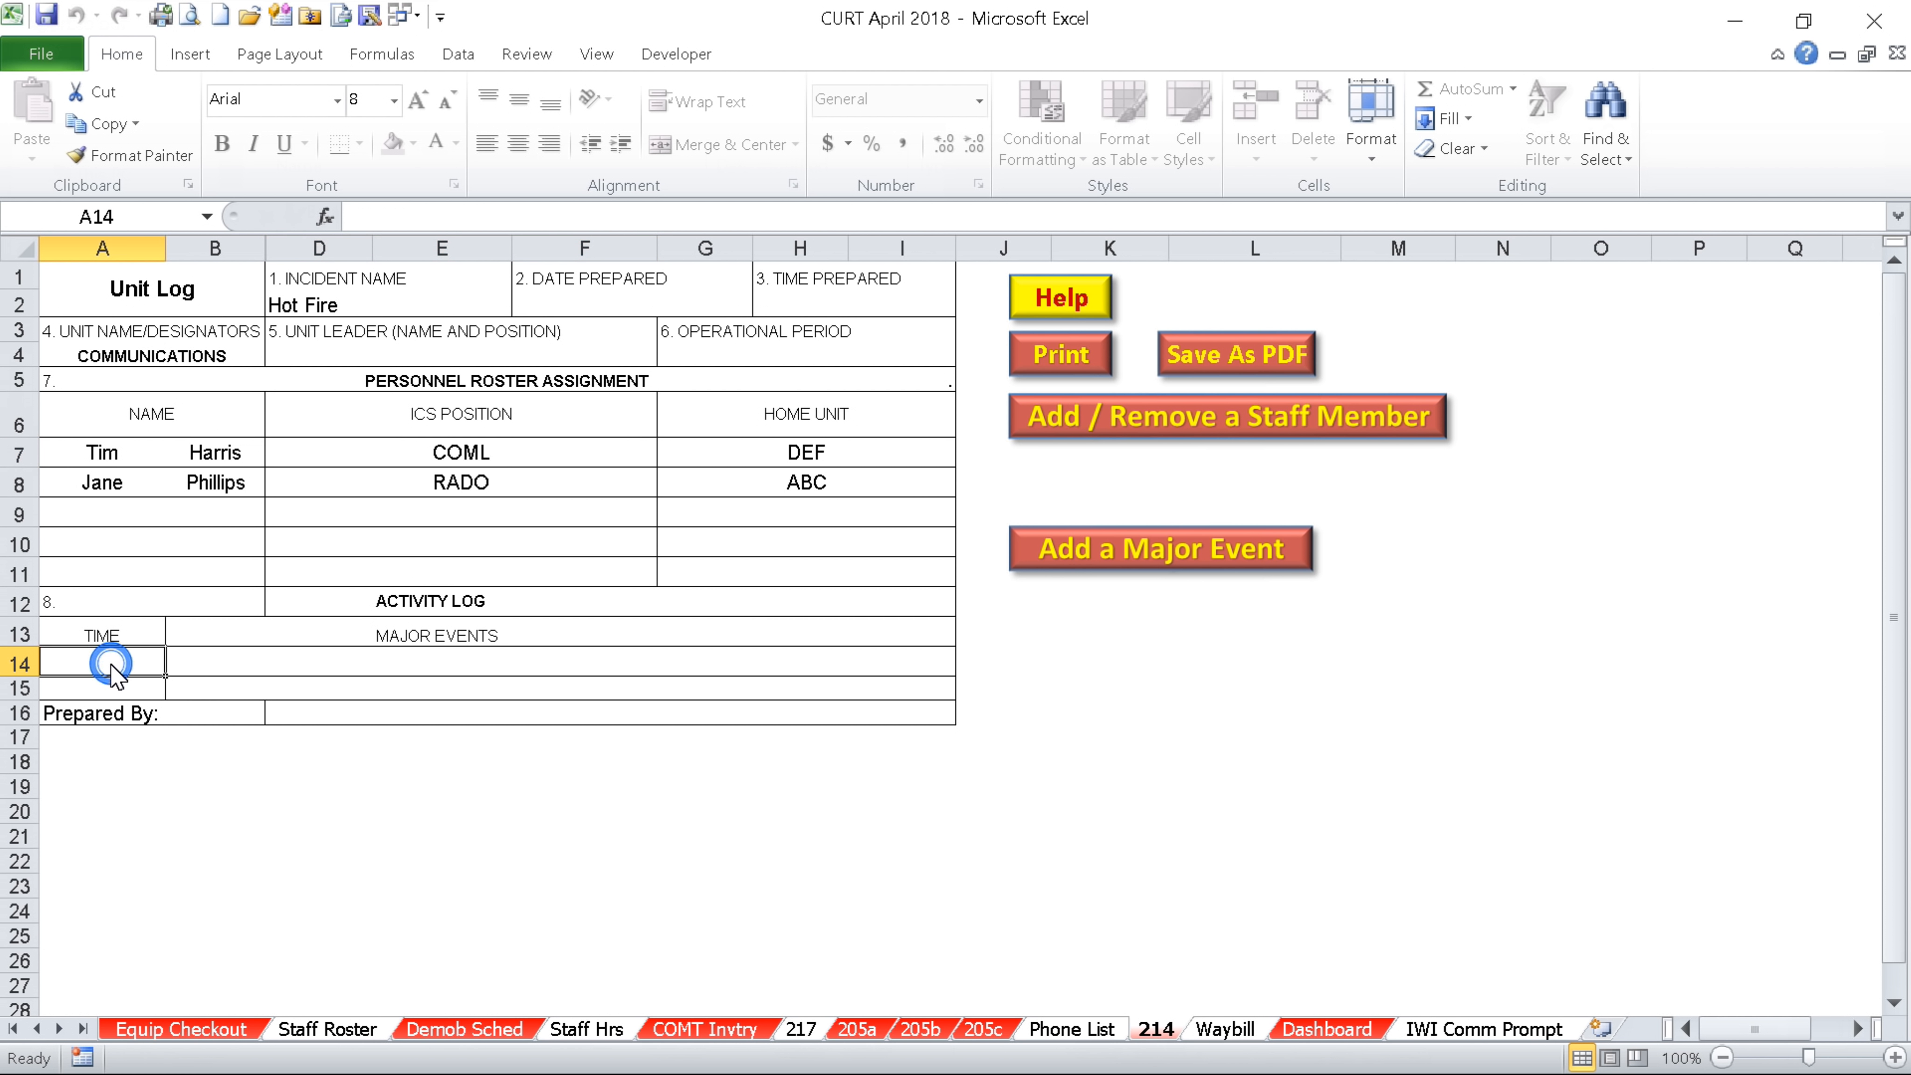
pyautogui.click(1119, 560)
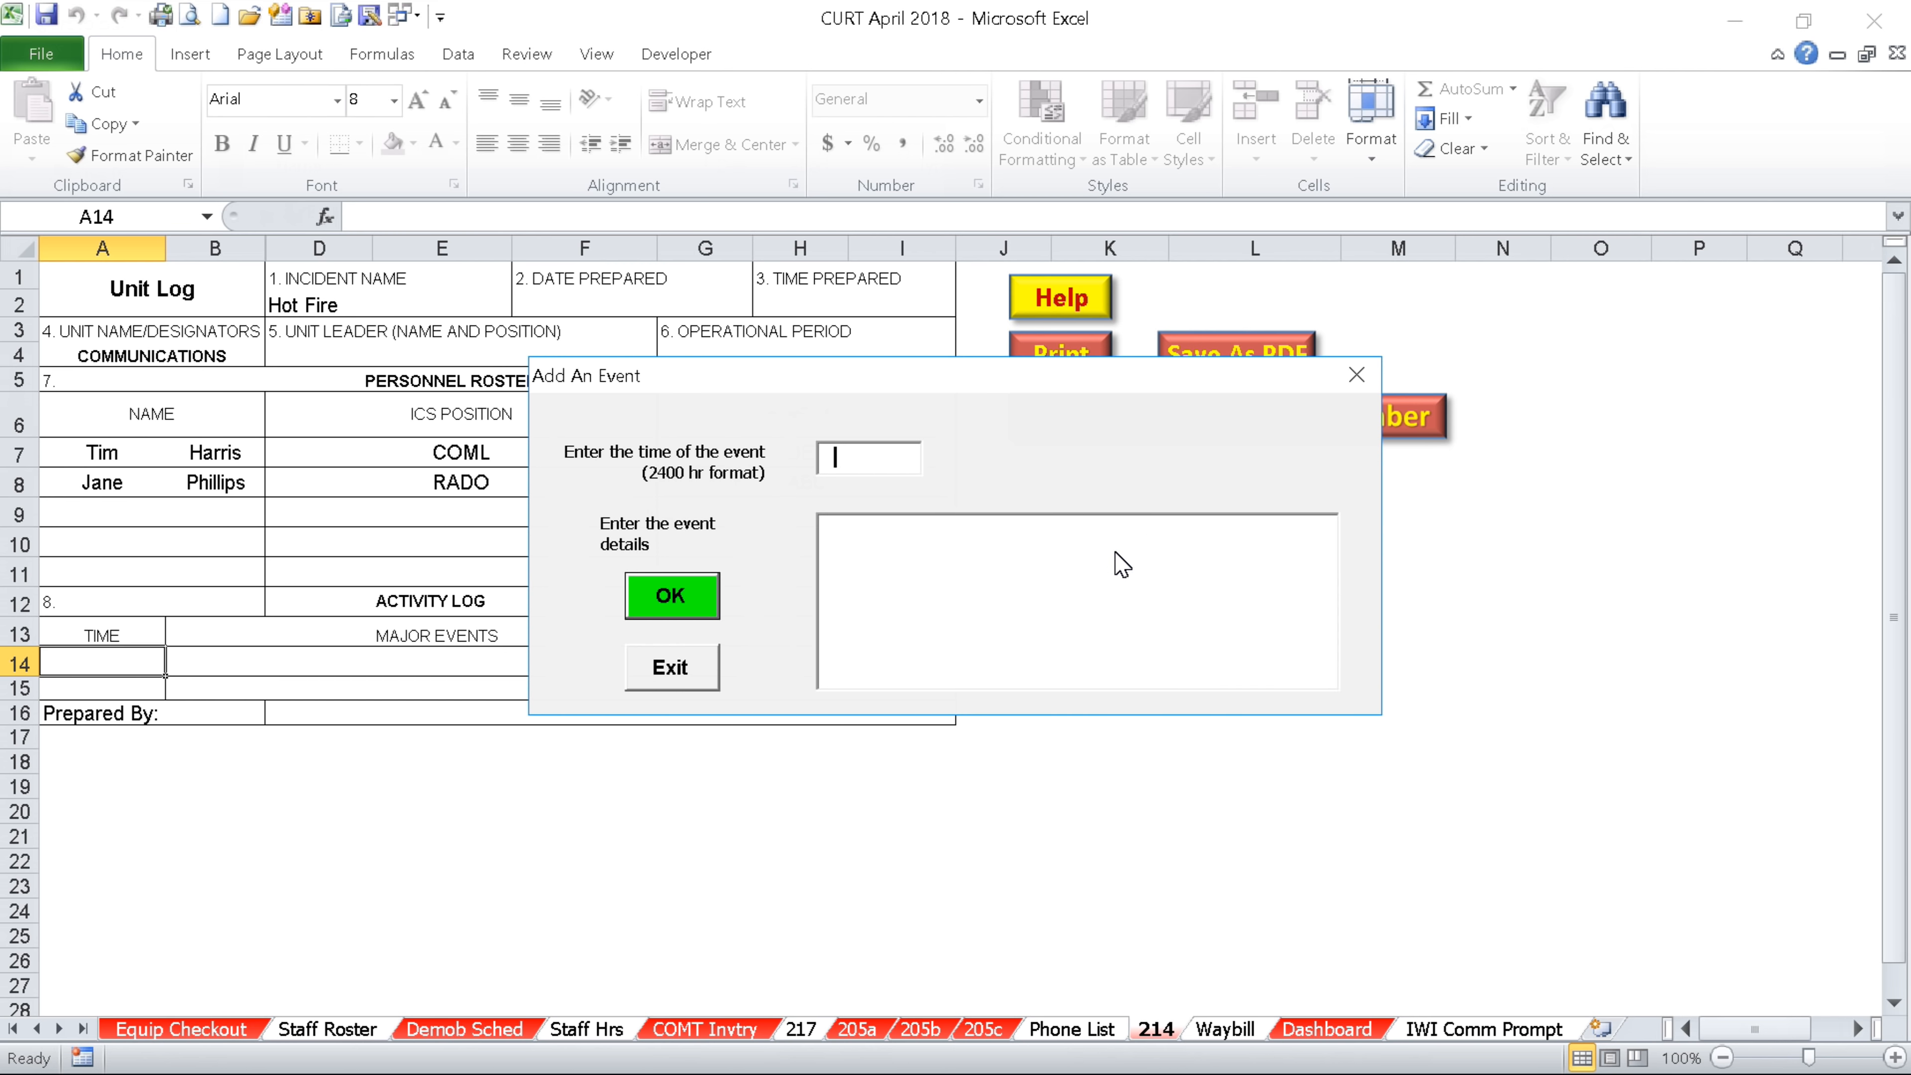
pyautogui.write('0800')
pyautogui.press('Tab')
pyautogui.write('Arrived fire.')
pyautogui.click(670, 594)
pyautogui.click(651, 676)
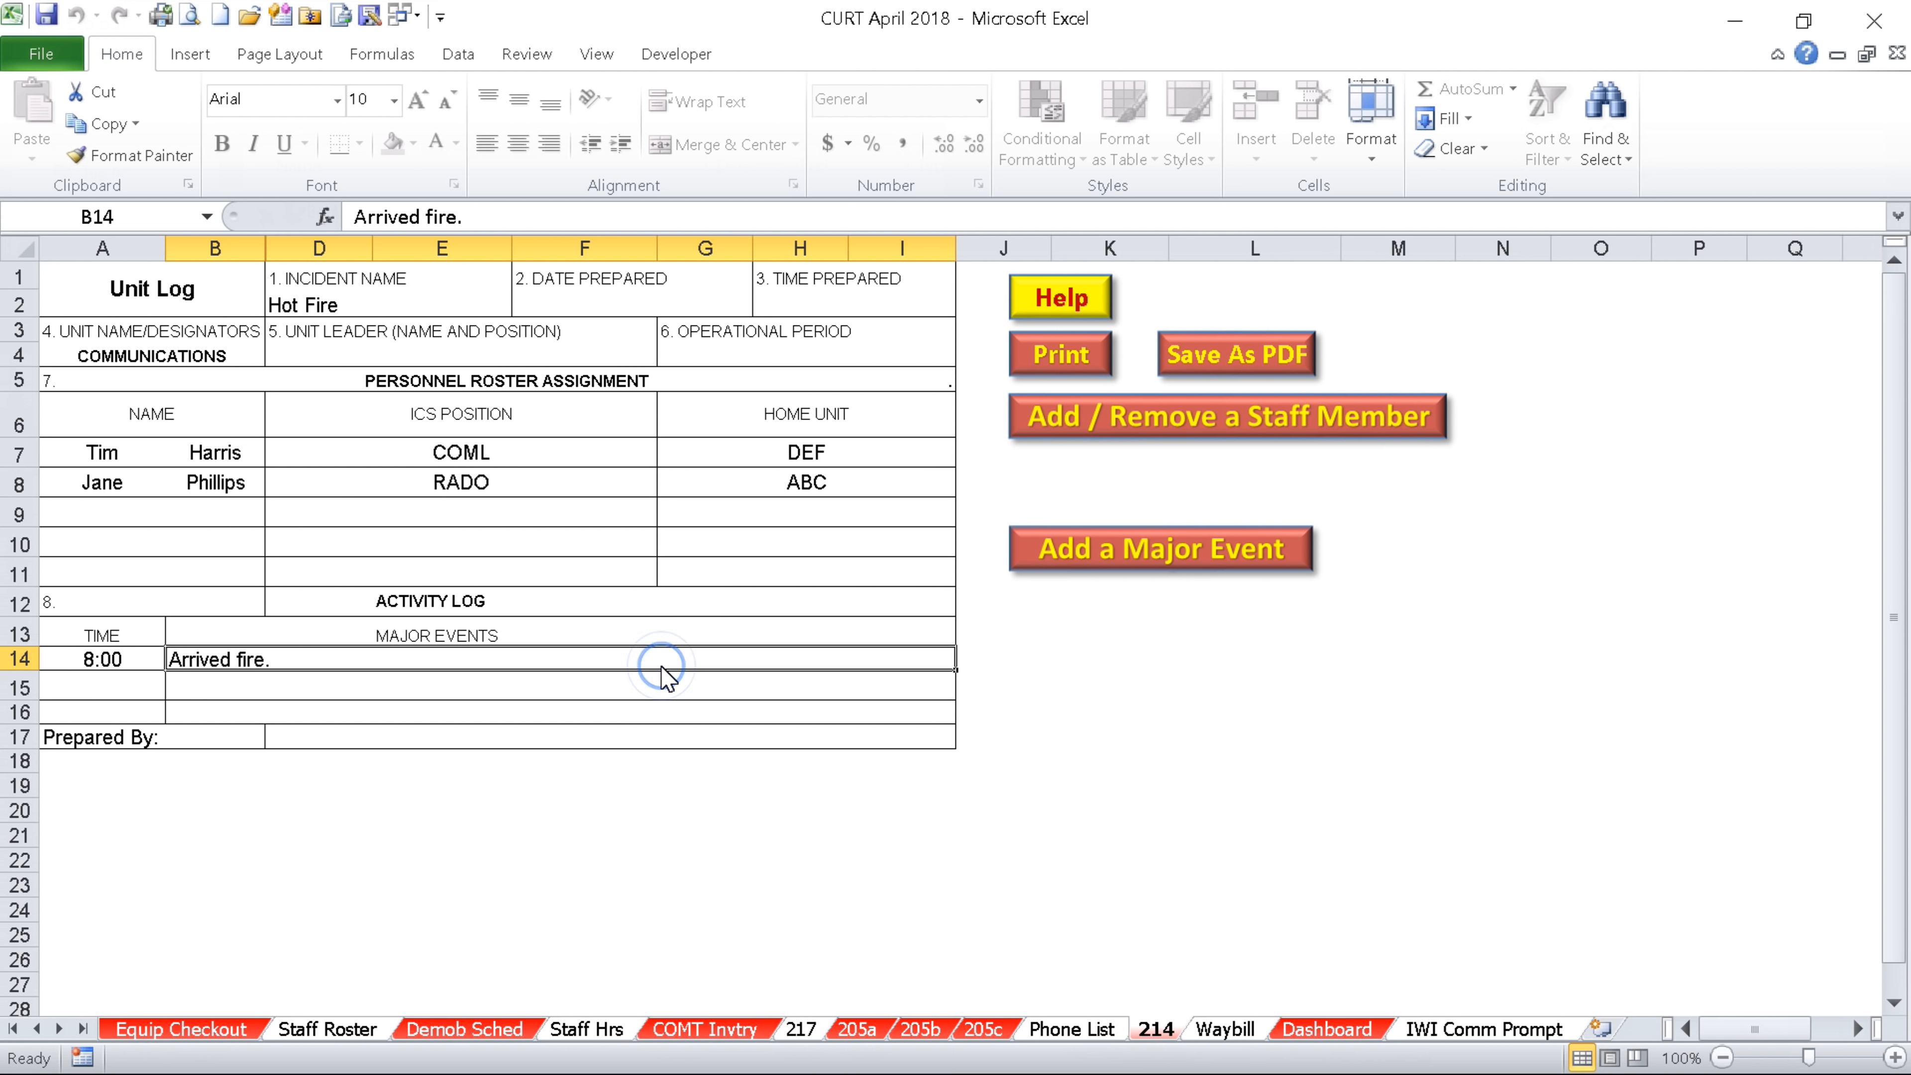
# Add the major event 0600 'Awoke.', then select the Prepared By cell
pyautogui.click(1149, 557)
pyautogui.write('0600')
pyautogui.press('Tab')
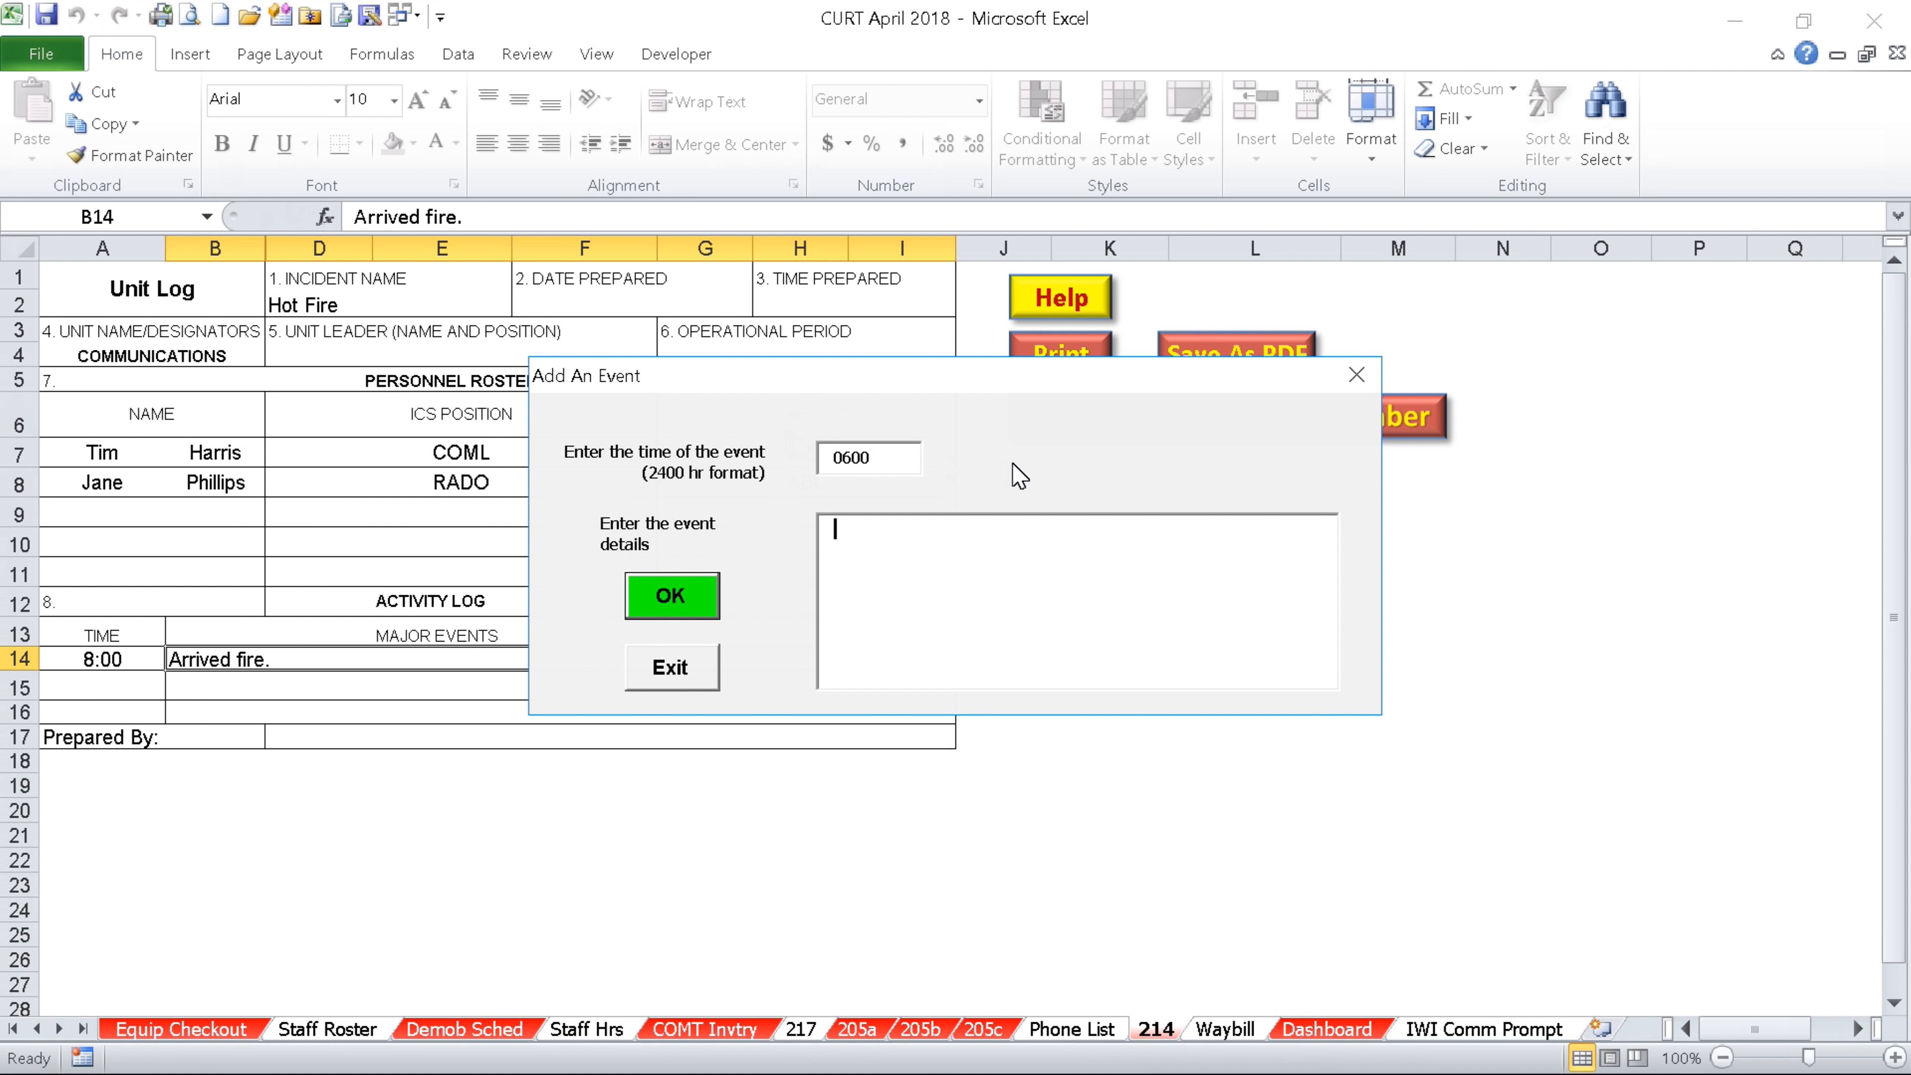
pyautogui.write('Awoke.')
pyautogui.click(672, 595)
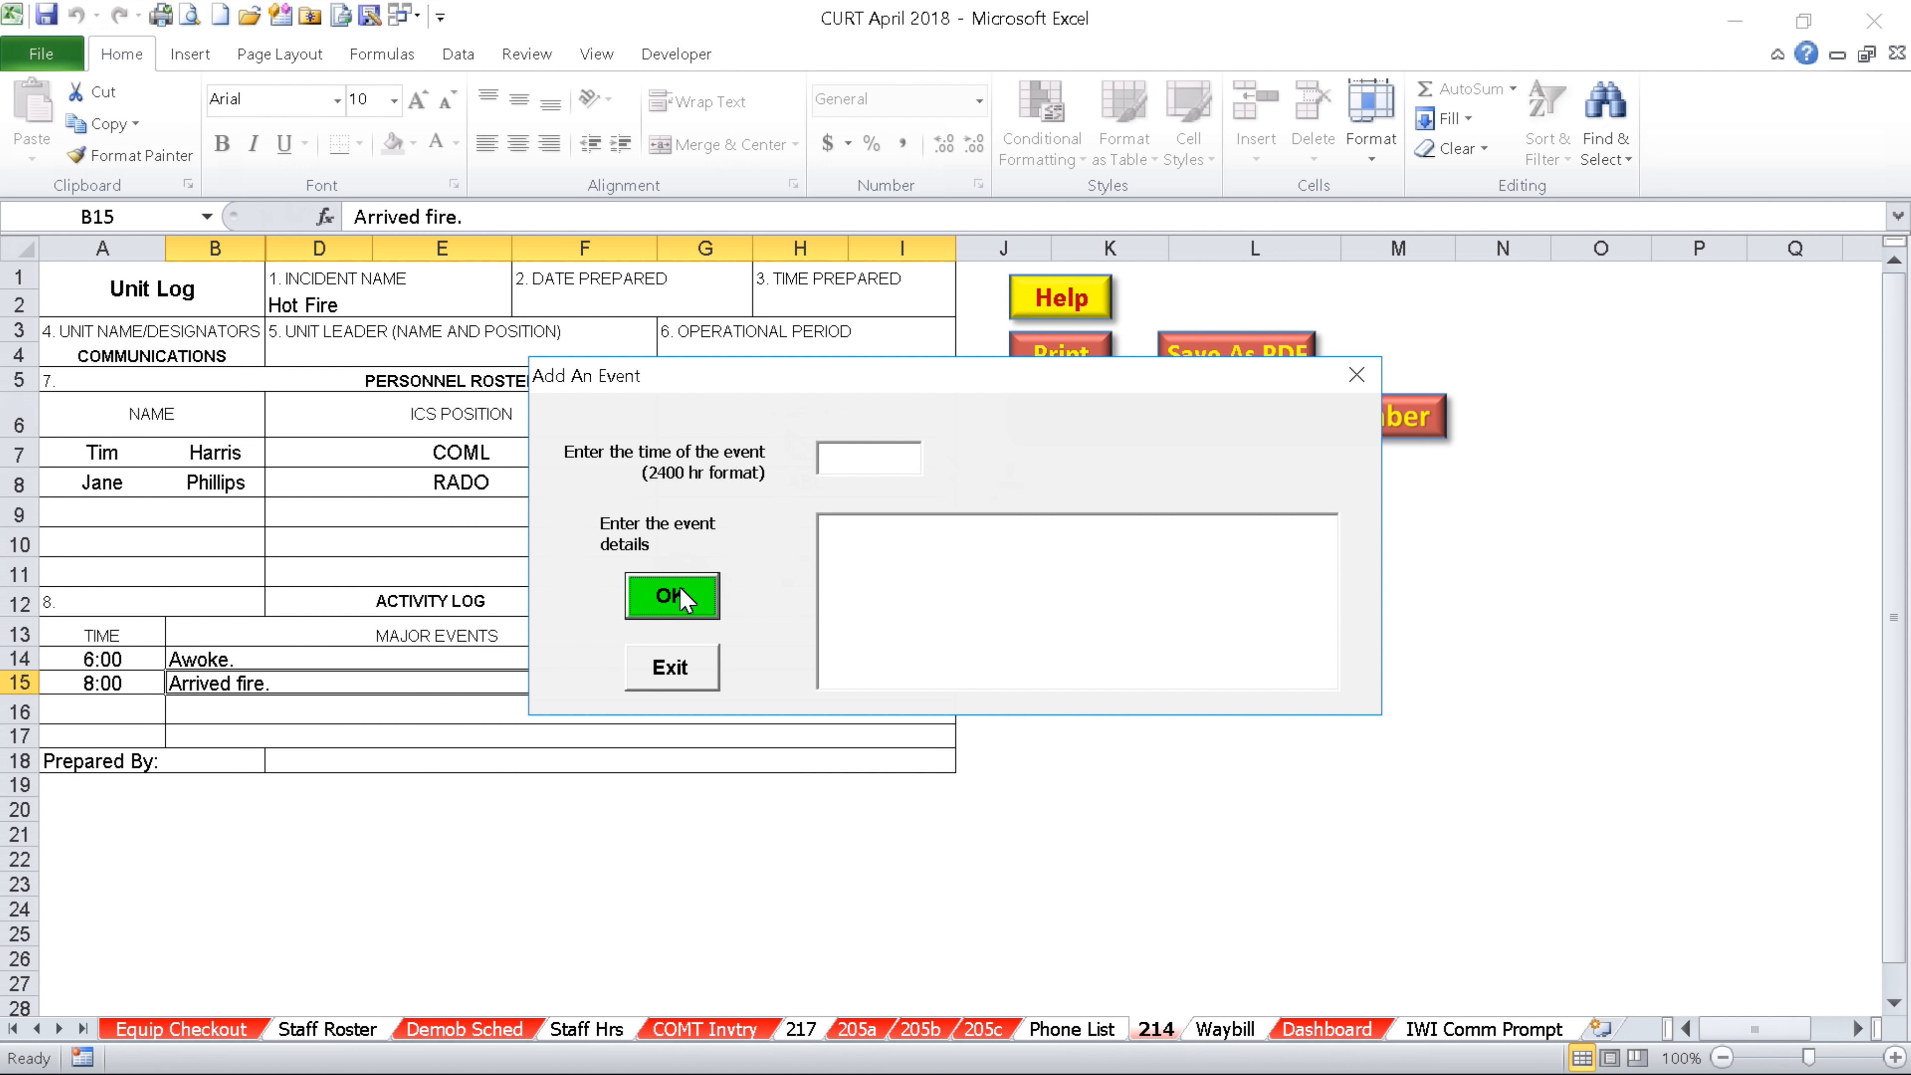
pyautogui.click(673, 667)
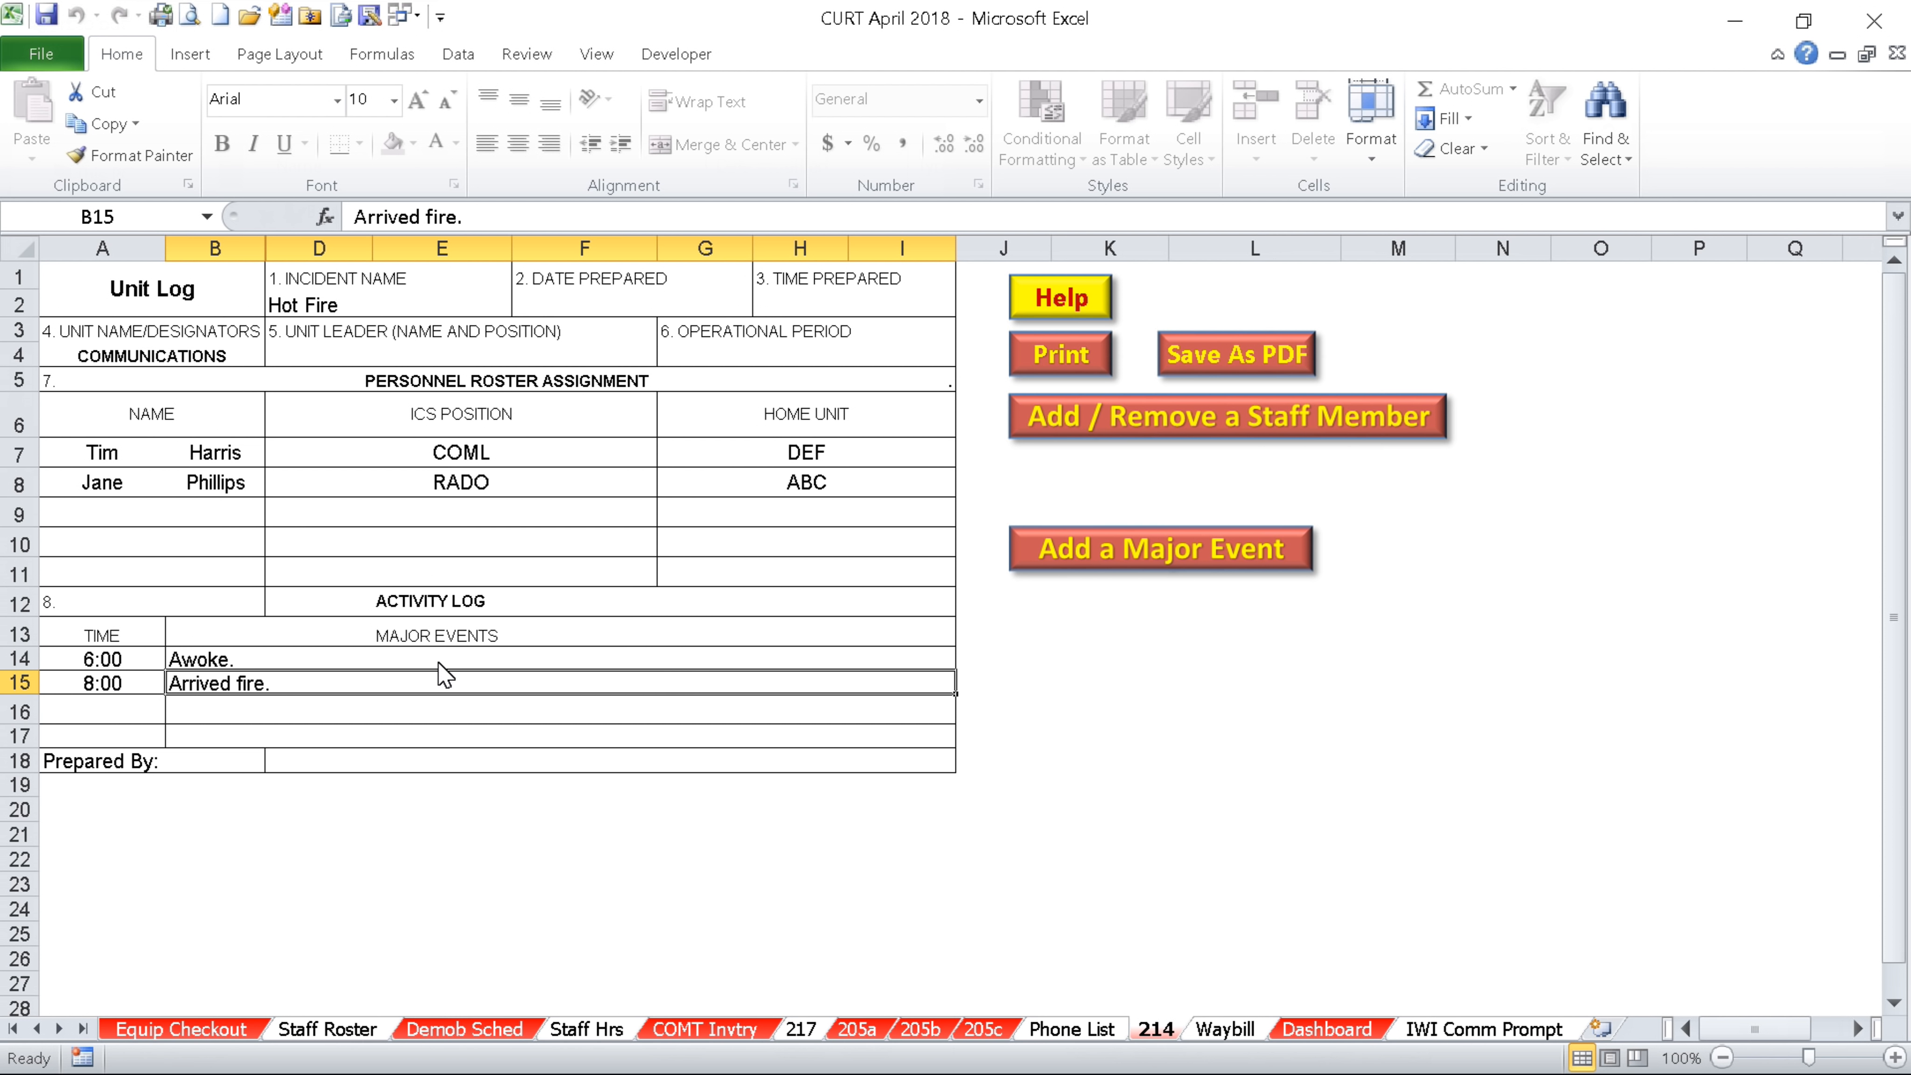
pyautogui.click(491, 767)
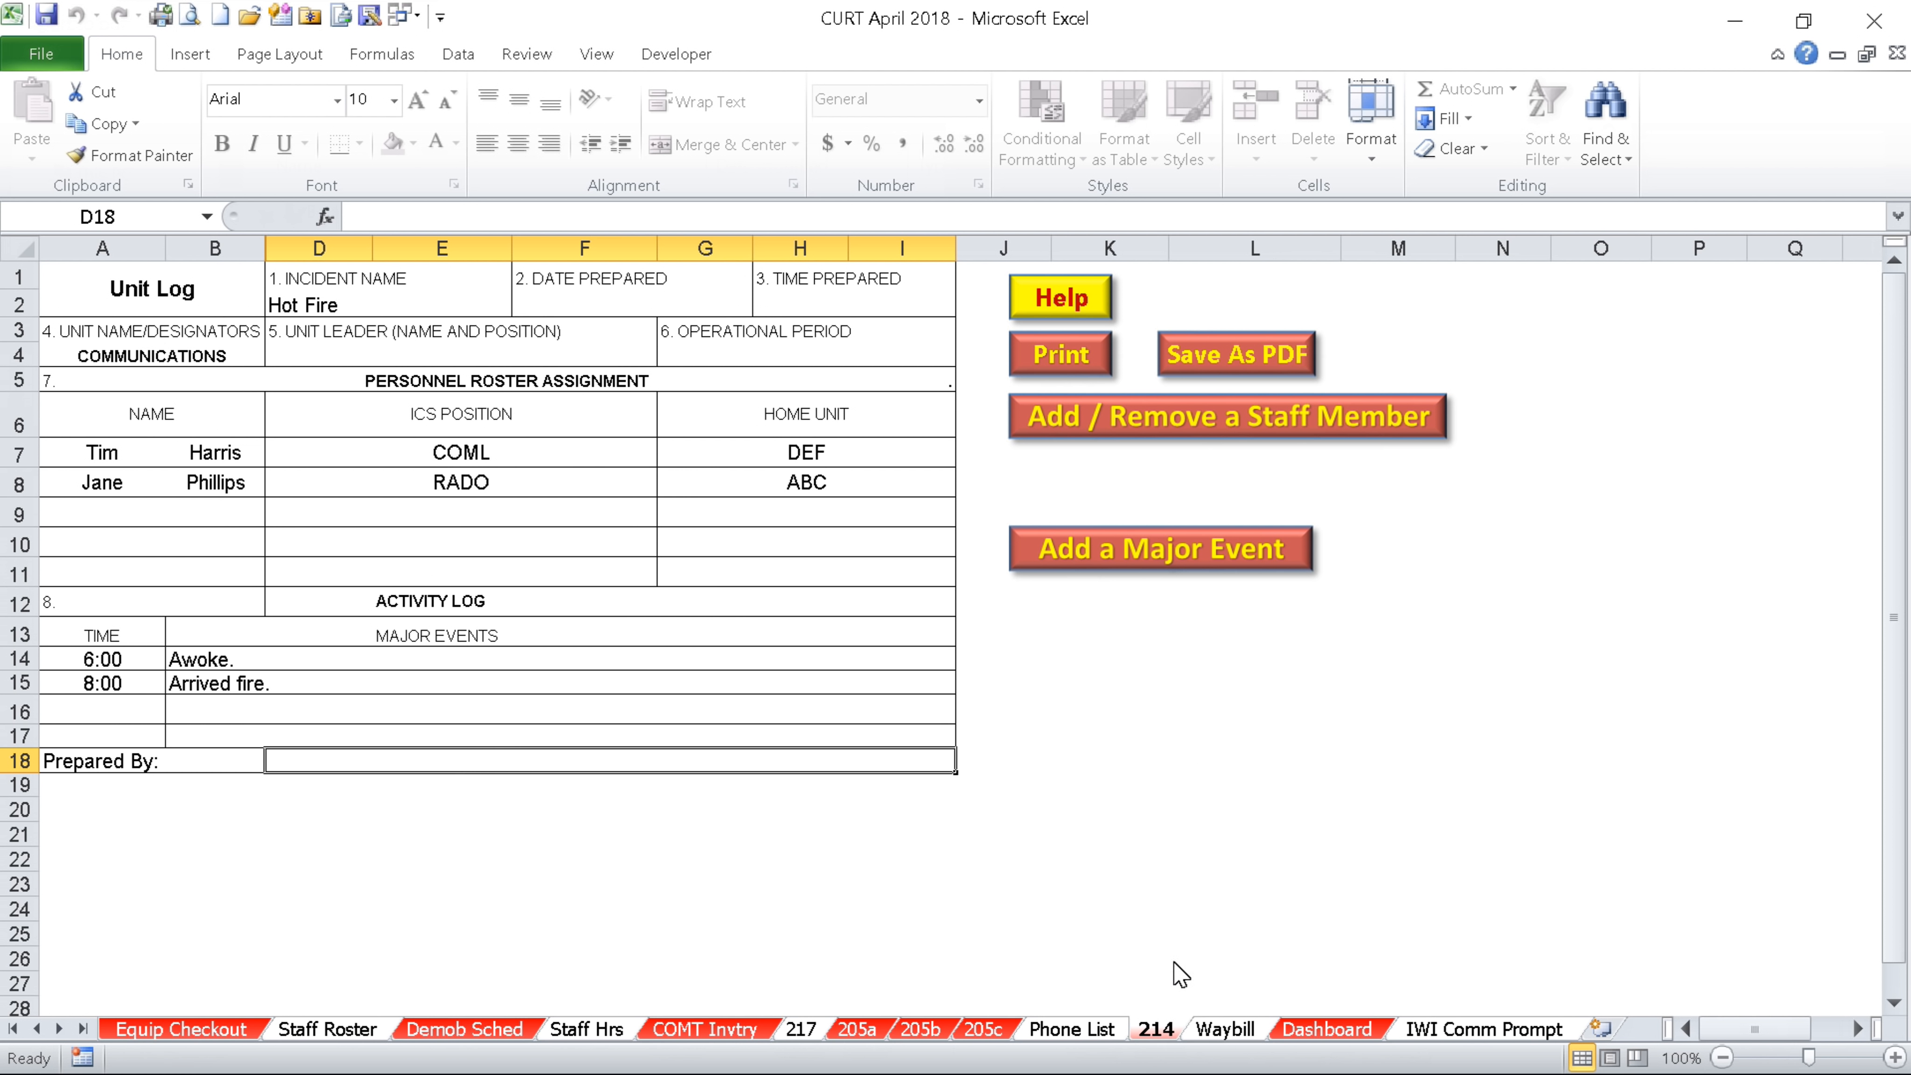
# On the Waybill sheet, select the Shipped from cell and bring up the Select Equipment to Demob dialog
pyautogui.click(1225, 1029)
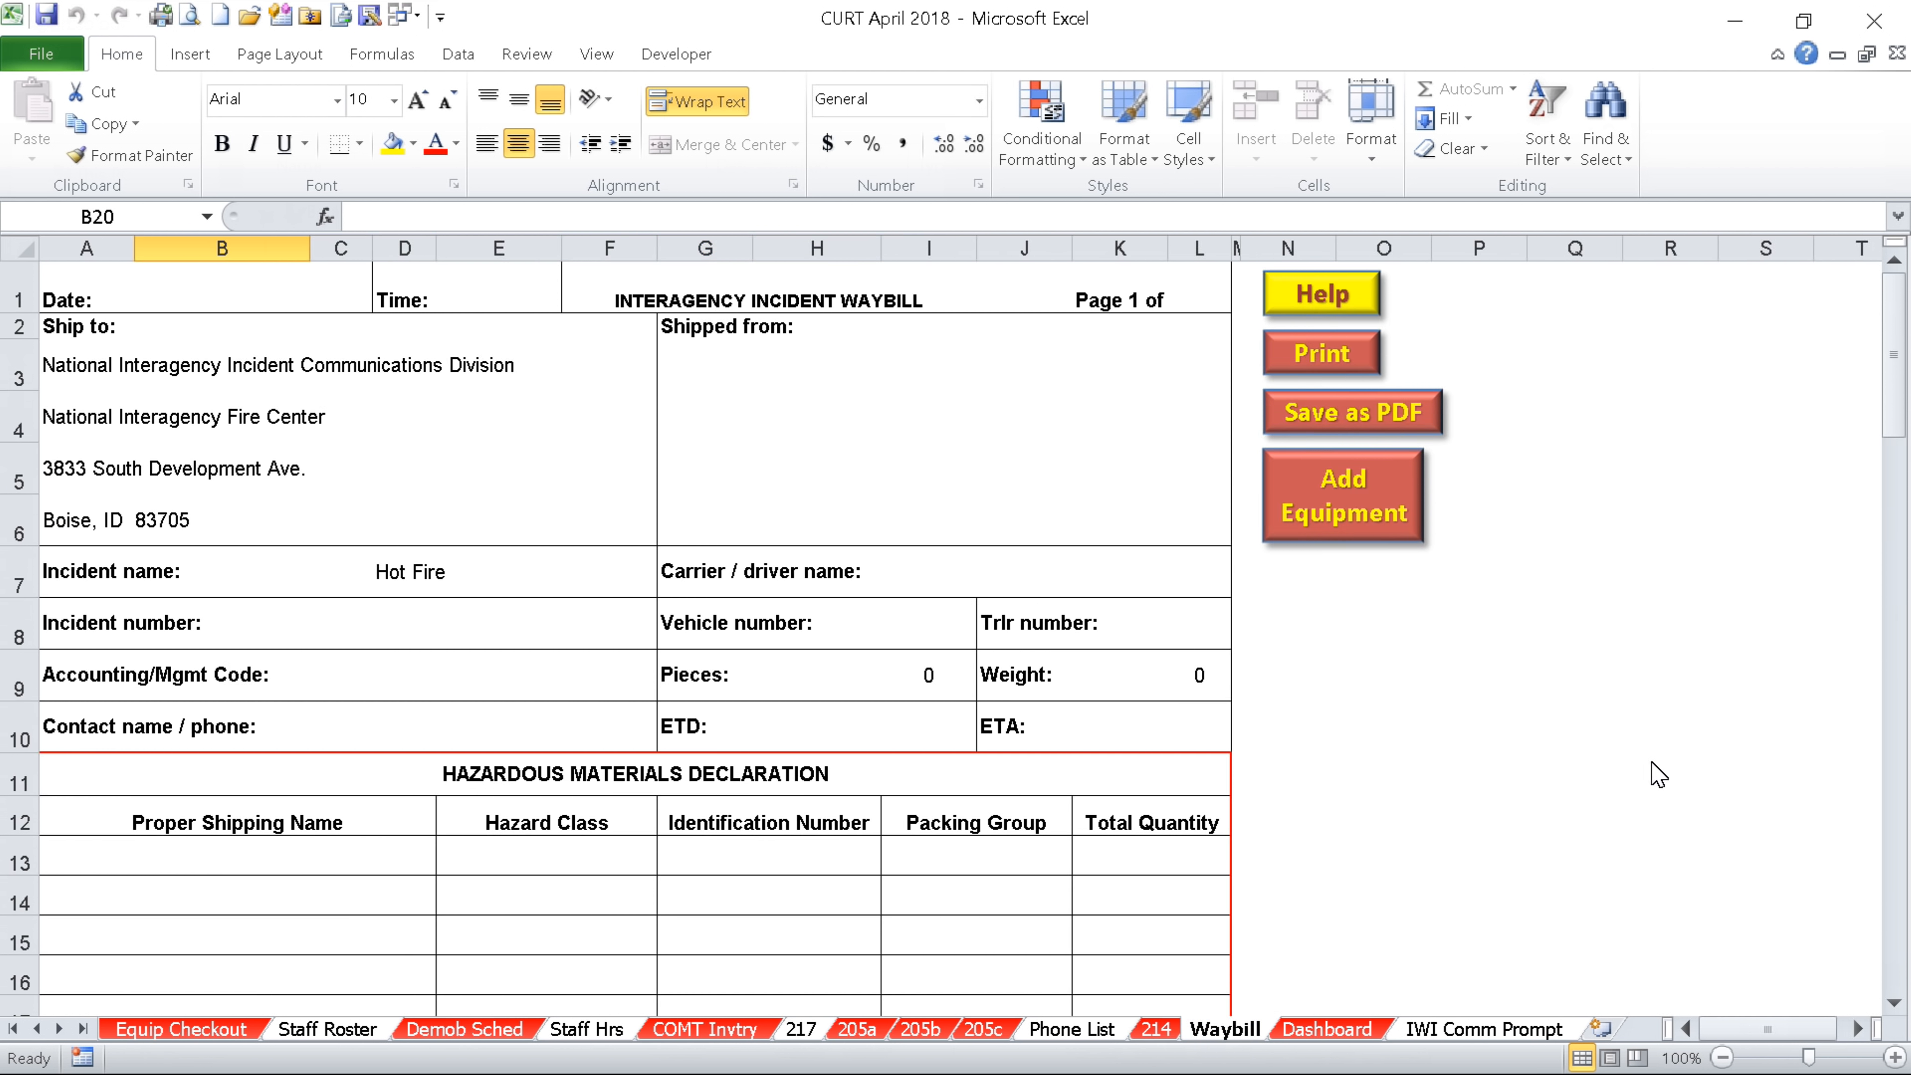
pyautogui.moveTo(1896, 368); pyautogui.dragTo(1896, 372)
pyautogui.click(896, 389)
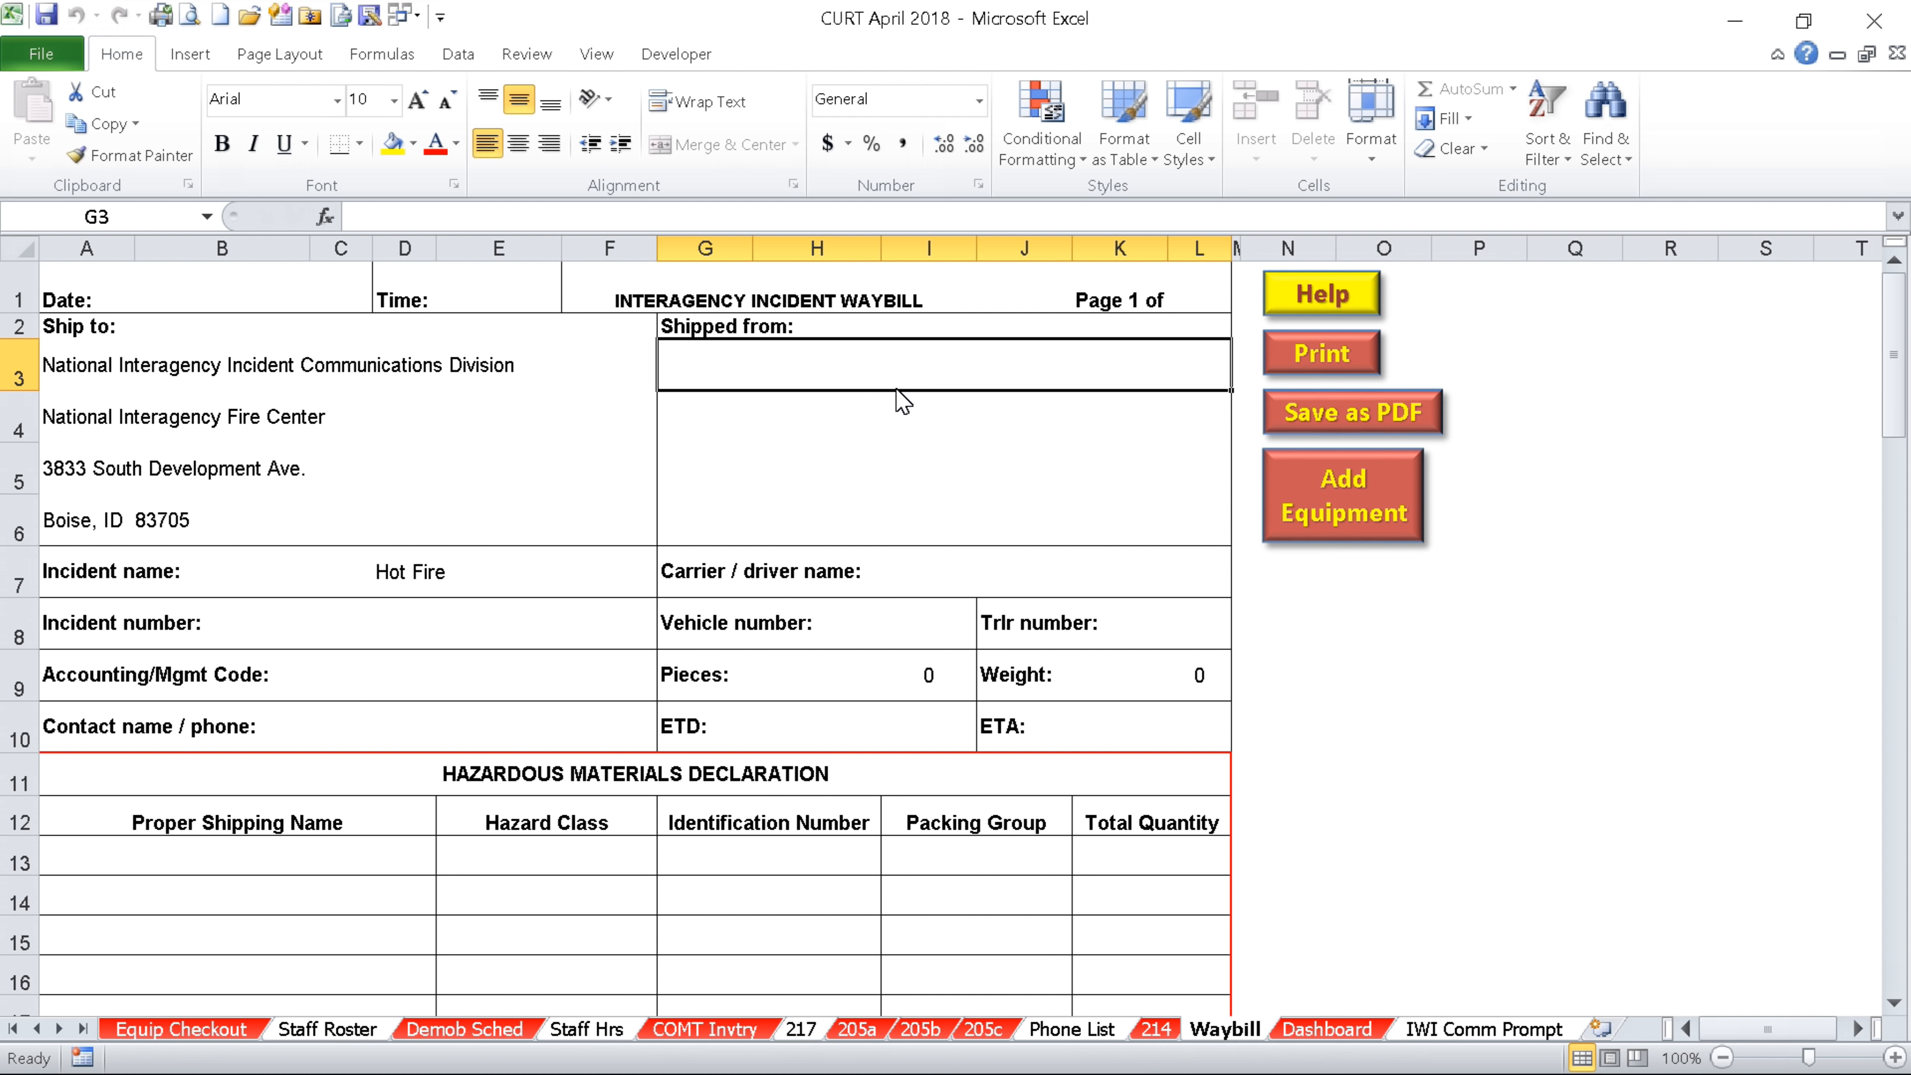
pyautogui.click(1343, 496)
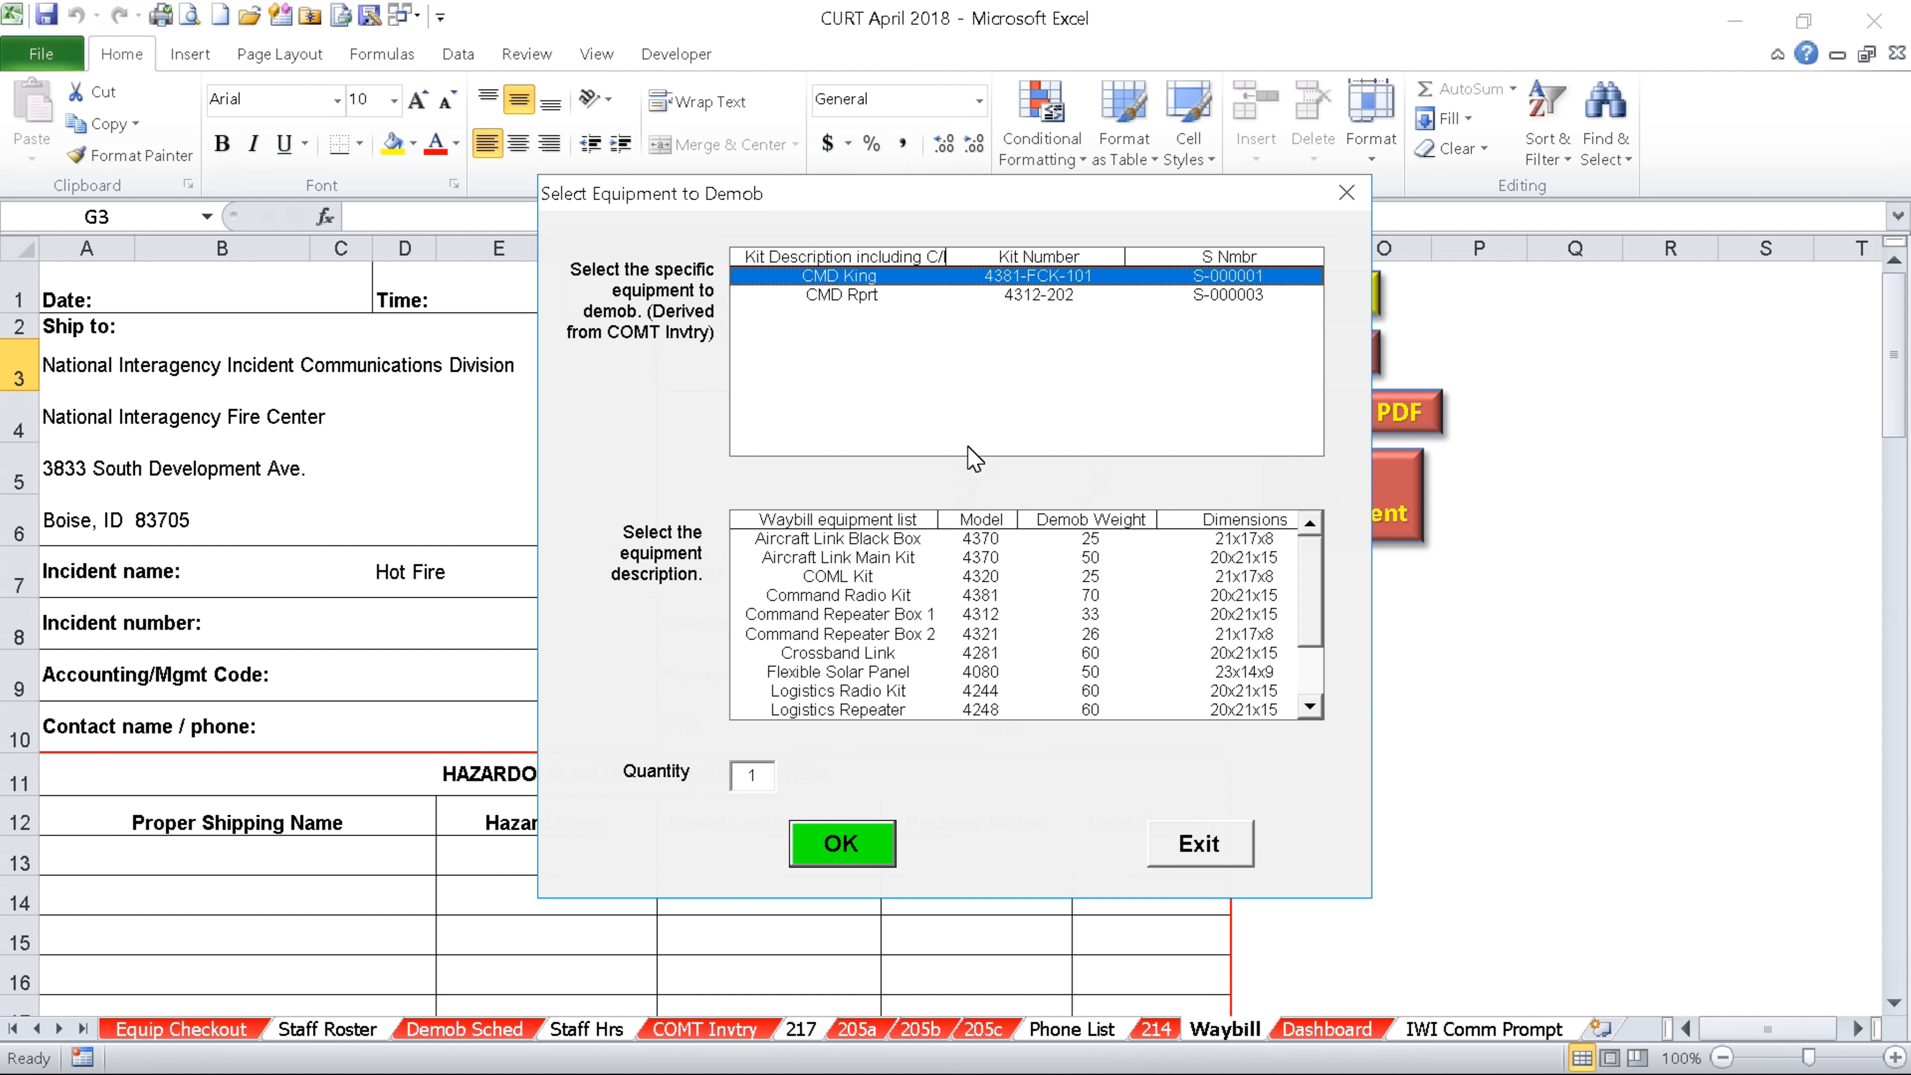
# Add CMD King 4381-FCK-101 to the waybill as a Command Radio Kit: 1 piece, 70 lbs
pyautogui.click(882, 599)
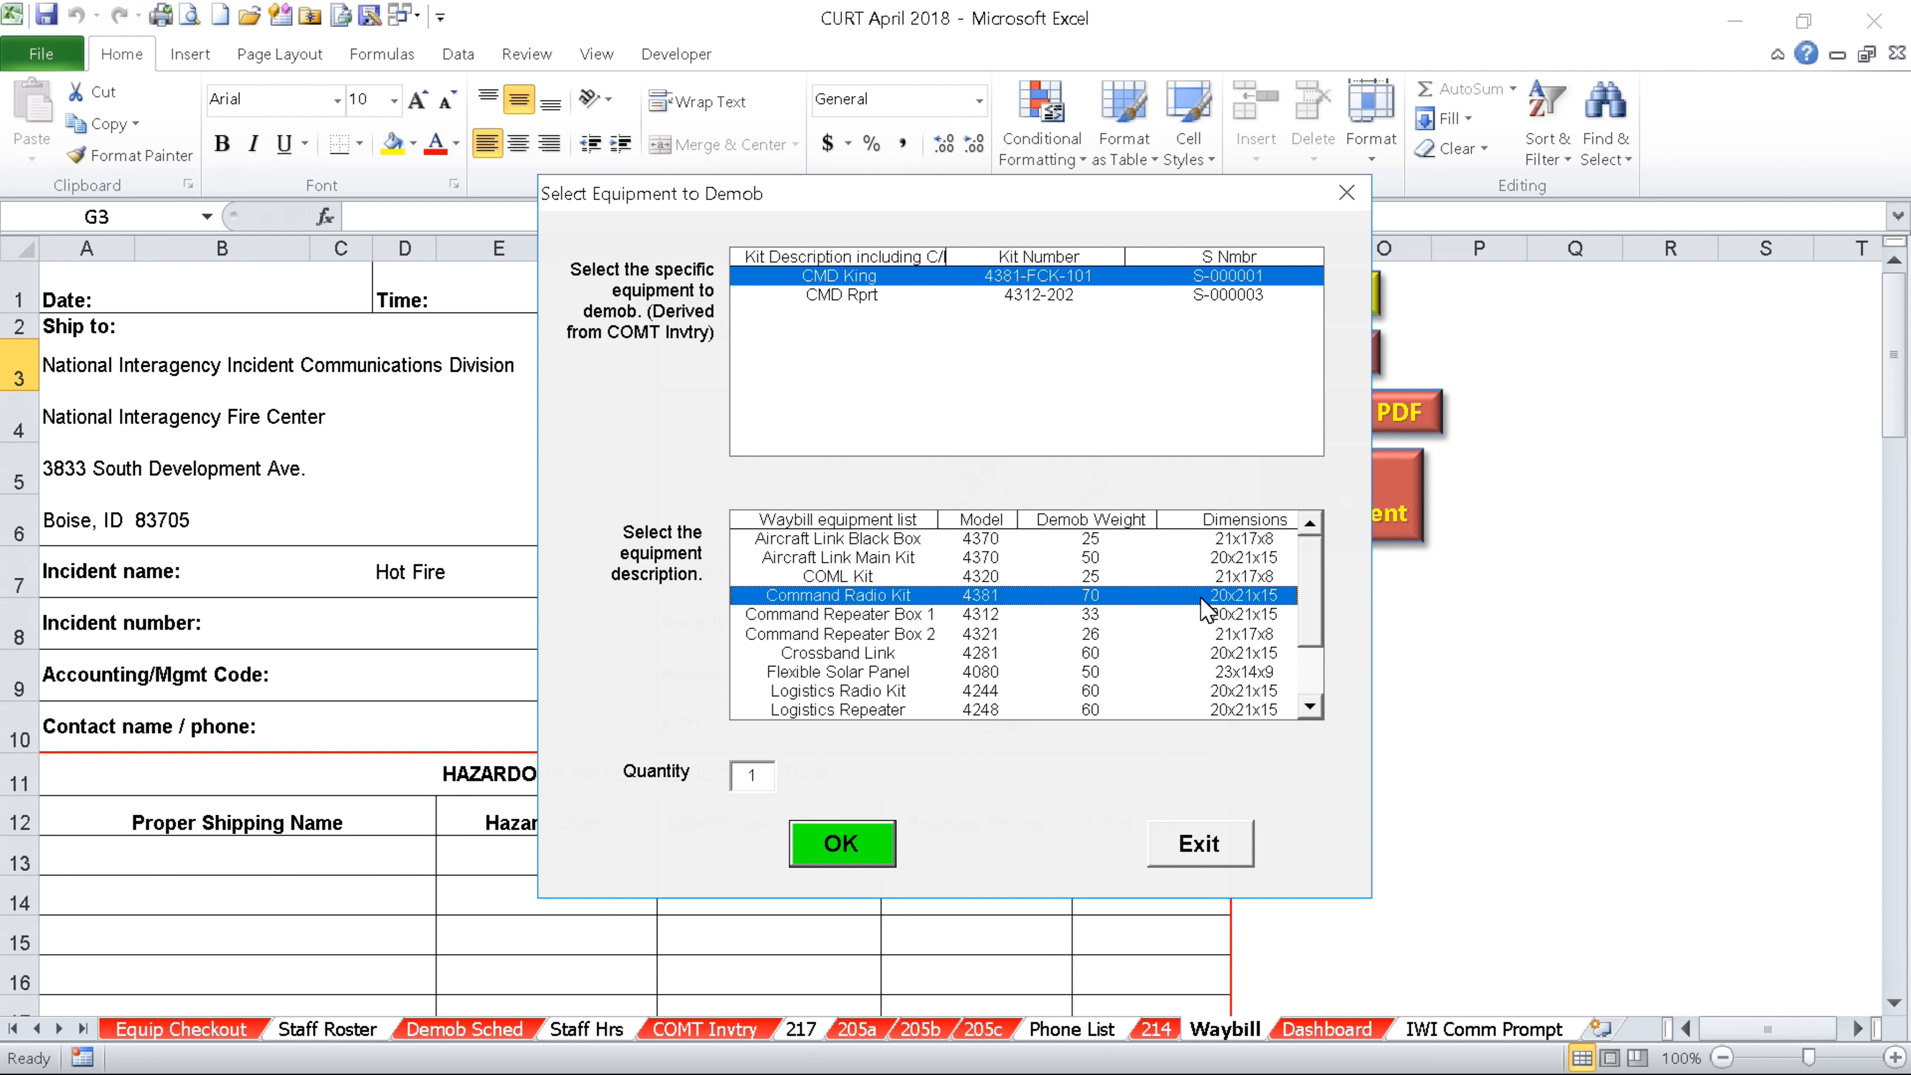
pyautogui.click(848, 837)
pyautogui.click(1197, 844)
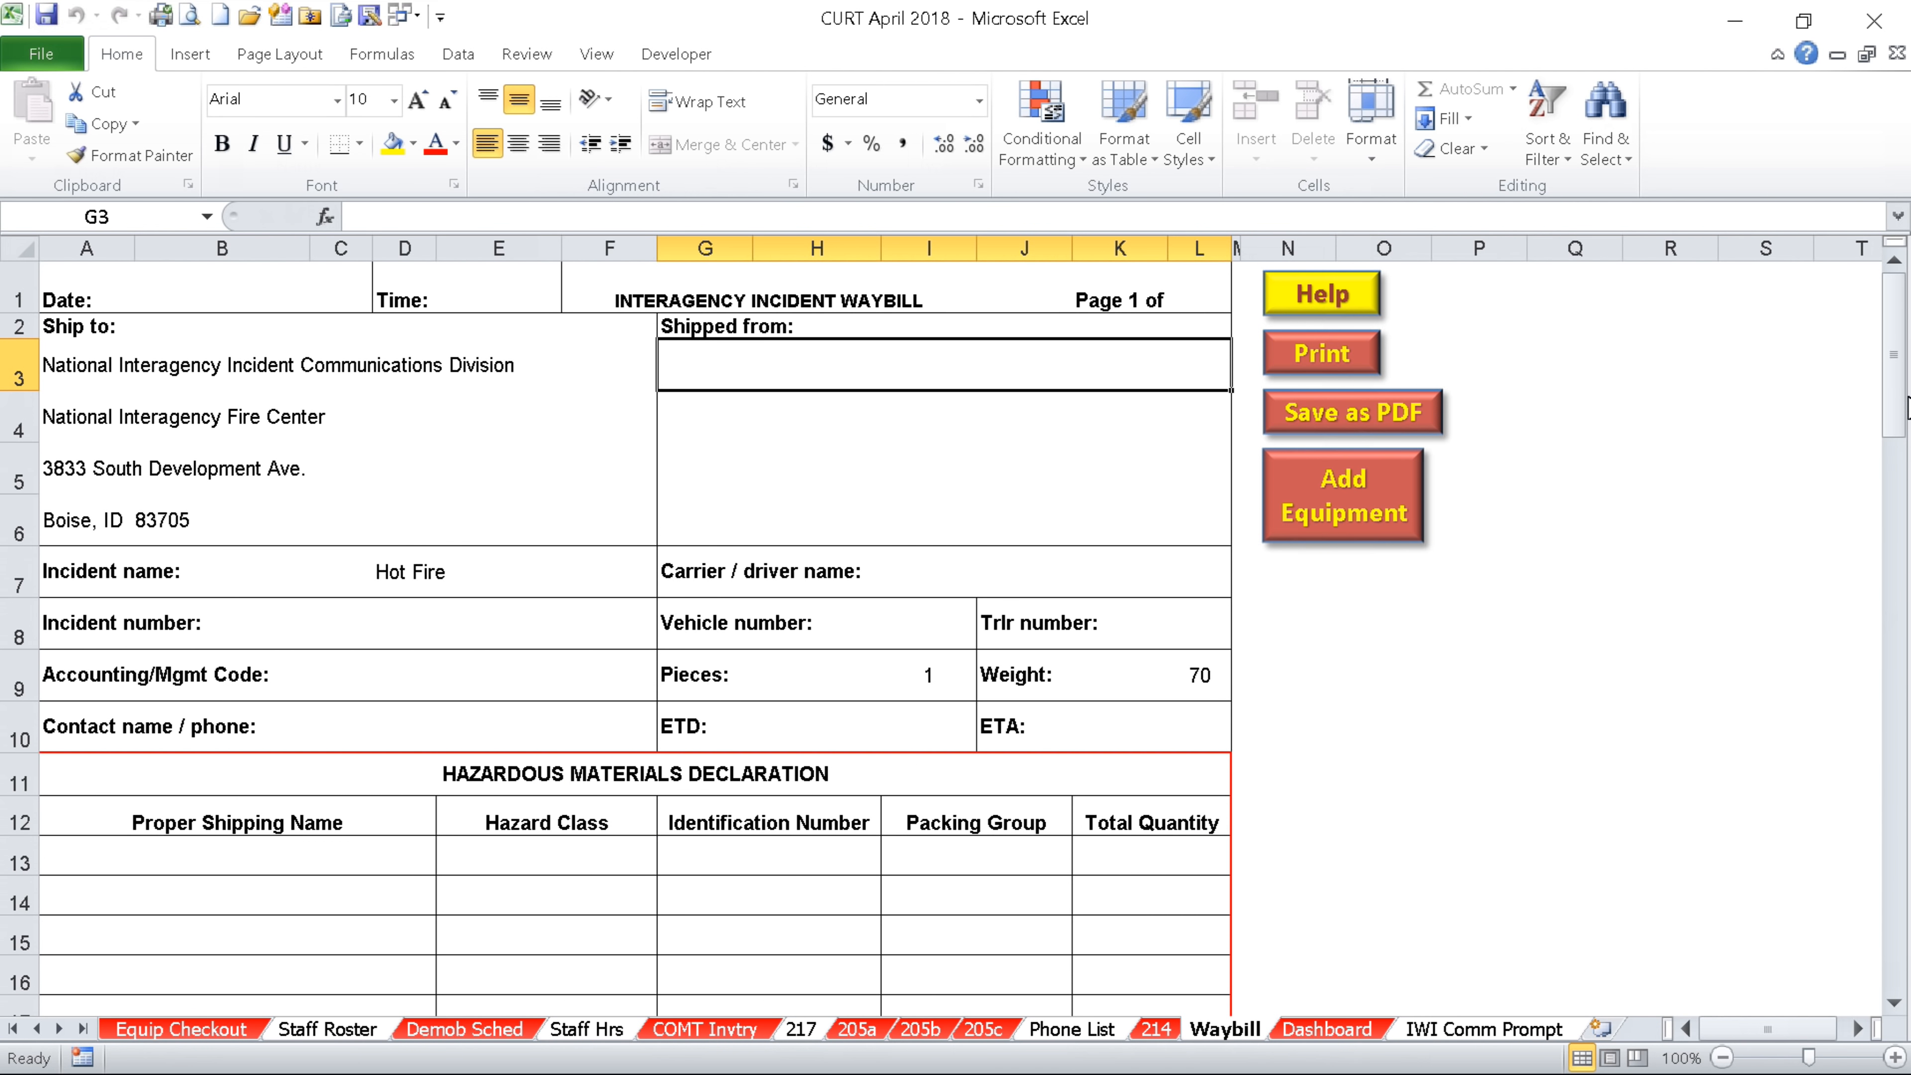
pyautogui.moveTo(1899, 422); pyautogui.dragTo(1899, 574)
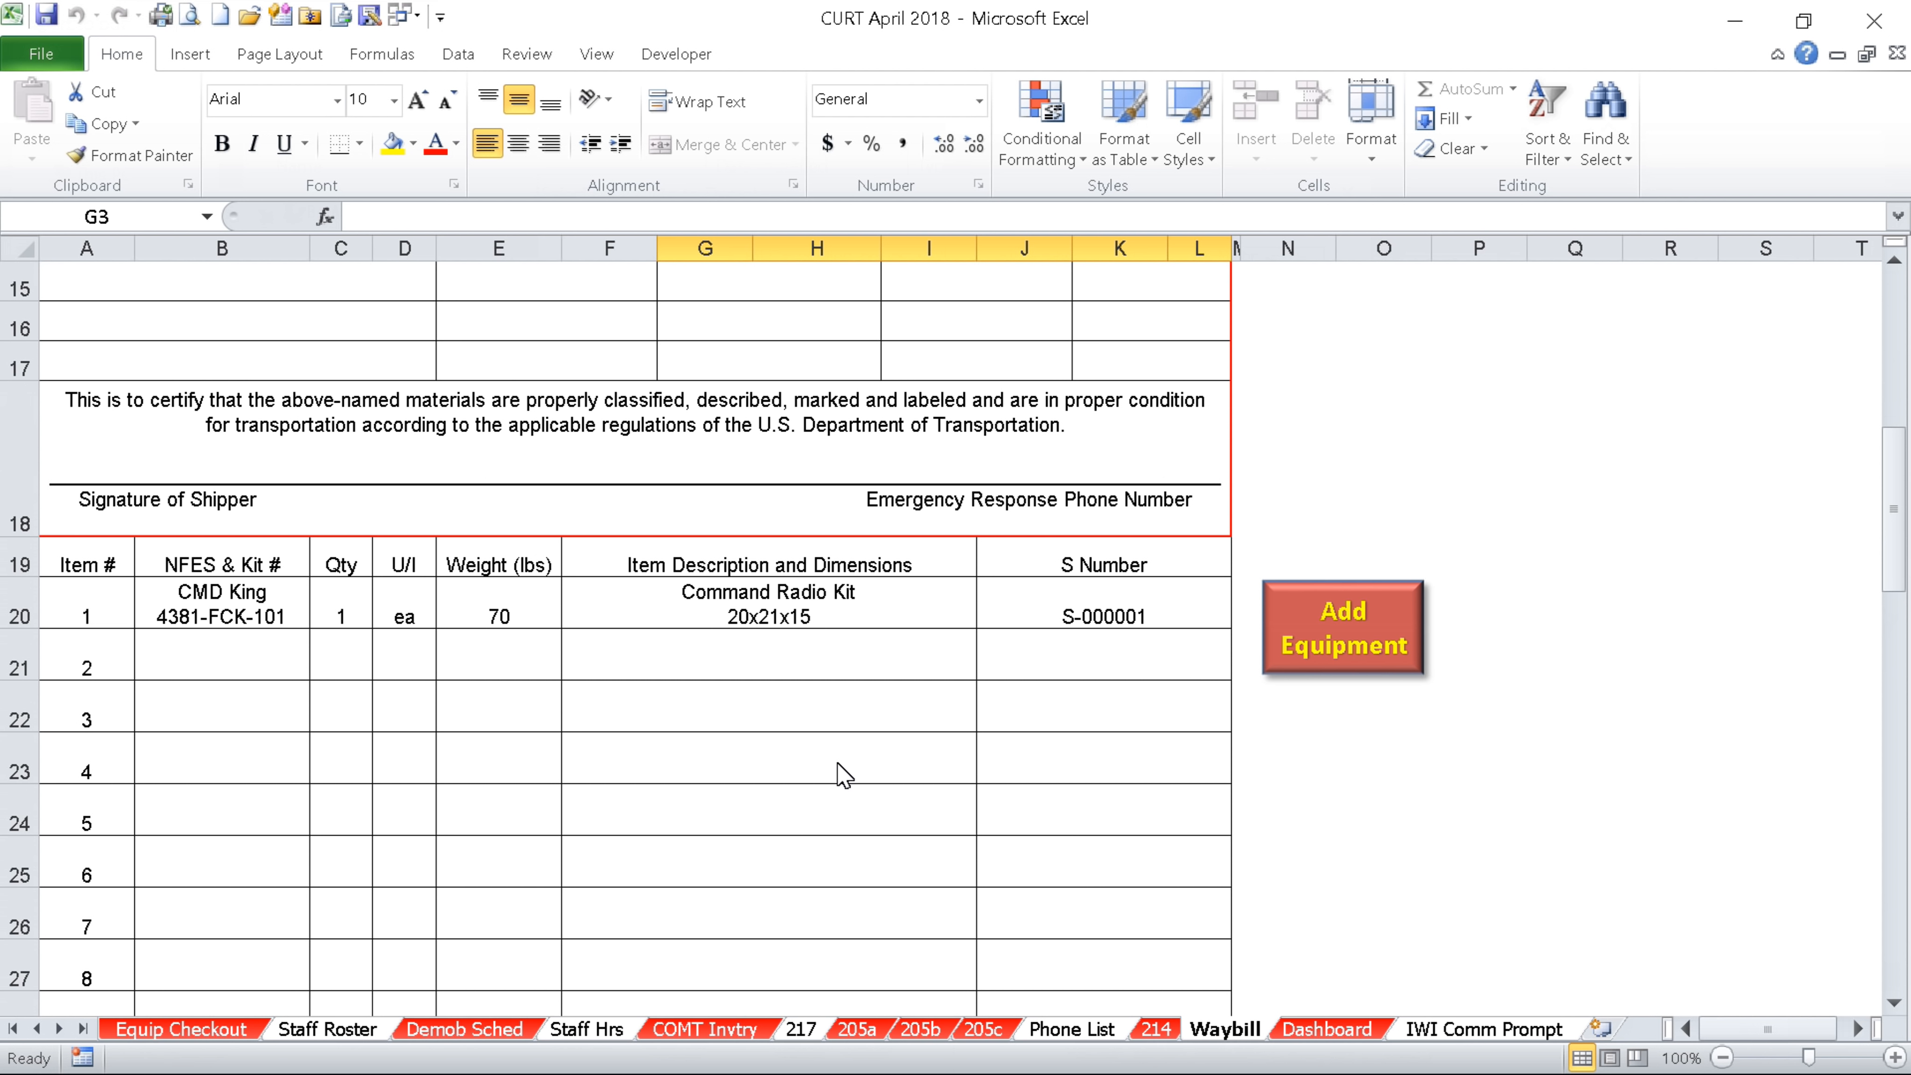
# Switch to the COMT Invtry sheet to see CMD King's 4/29/18 demob date
pyautogui.click(705, 1029)
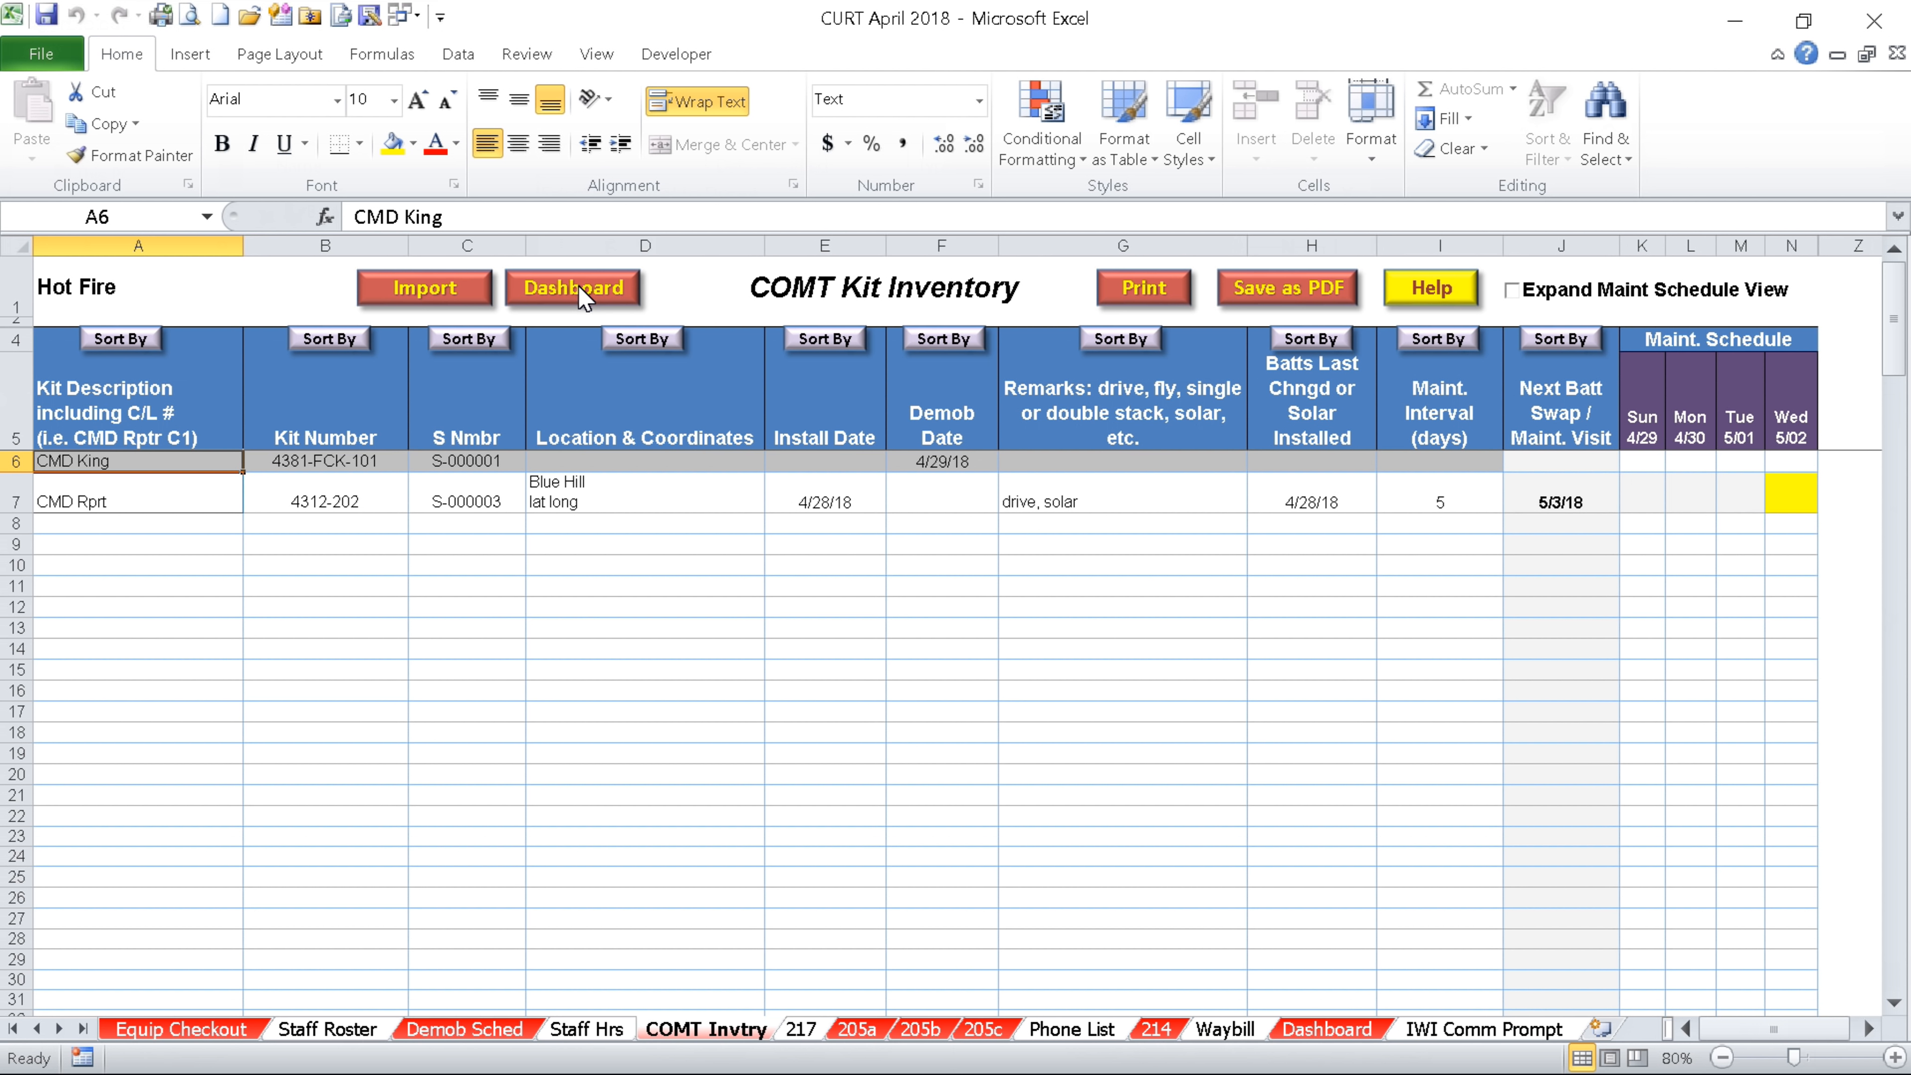
# Return to the workbook Dashboard on the way to the Equip Checkout sheet
pyautogui.click(1340, 1029)
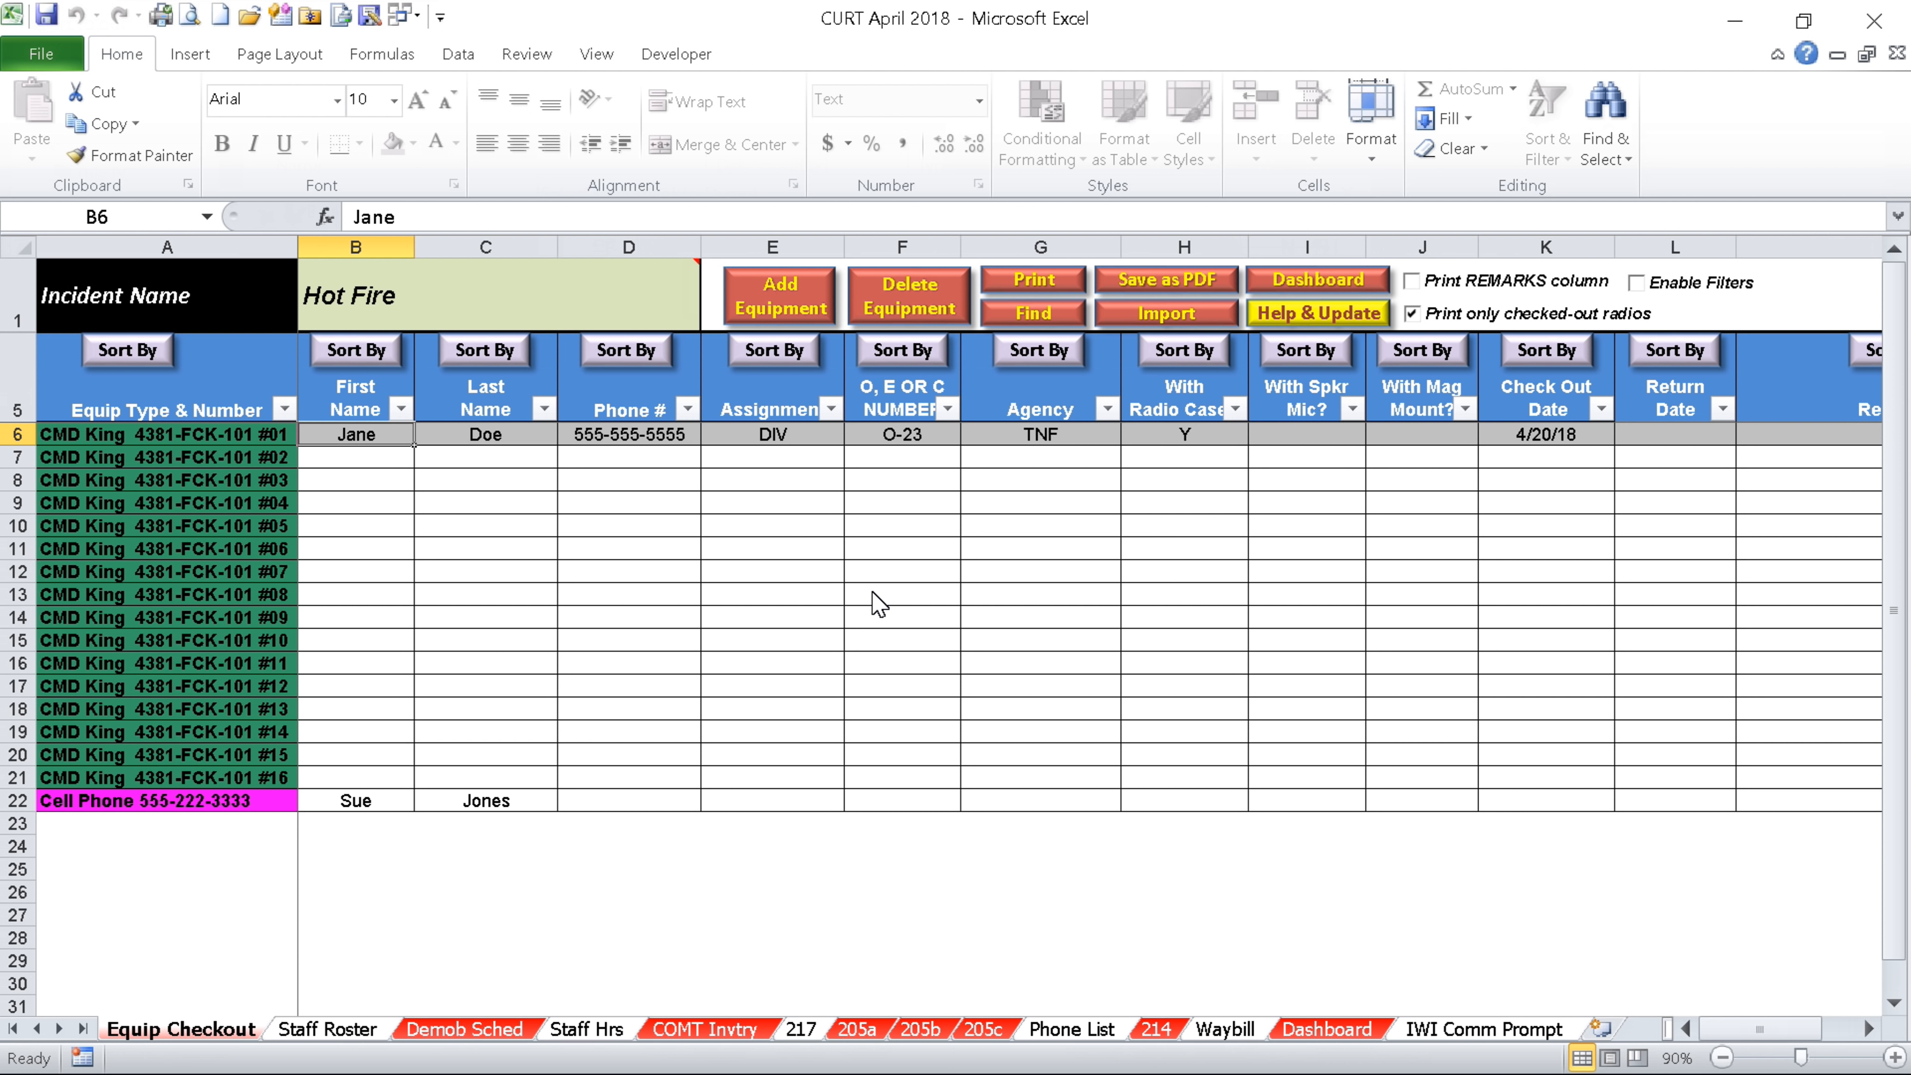
# Start an Equip Checkout import from another CURT file, agreeing to replace the existing checkout data
pyautogui.click(1168, 314)
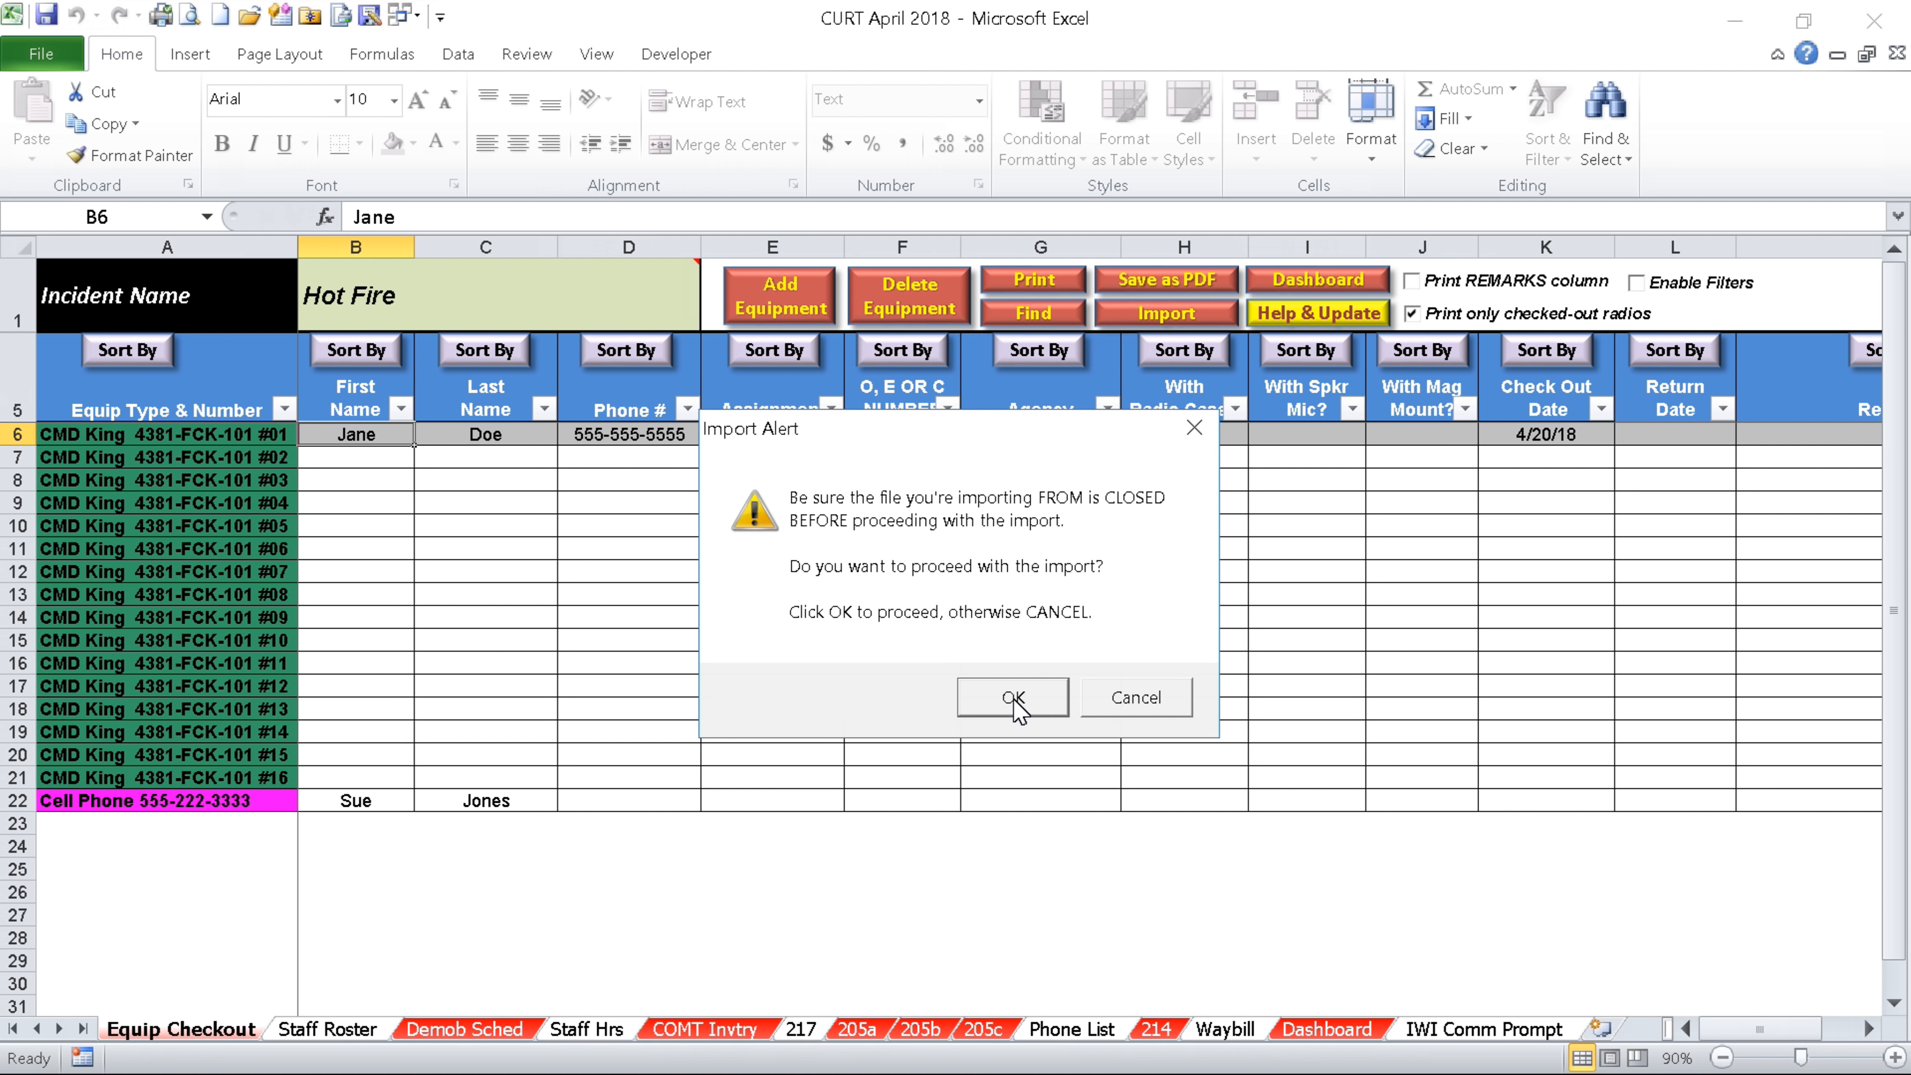
pyautogui.click(1013, 698)
pyautogui.click(994, 538)
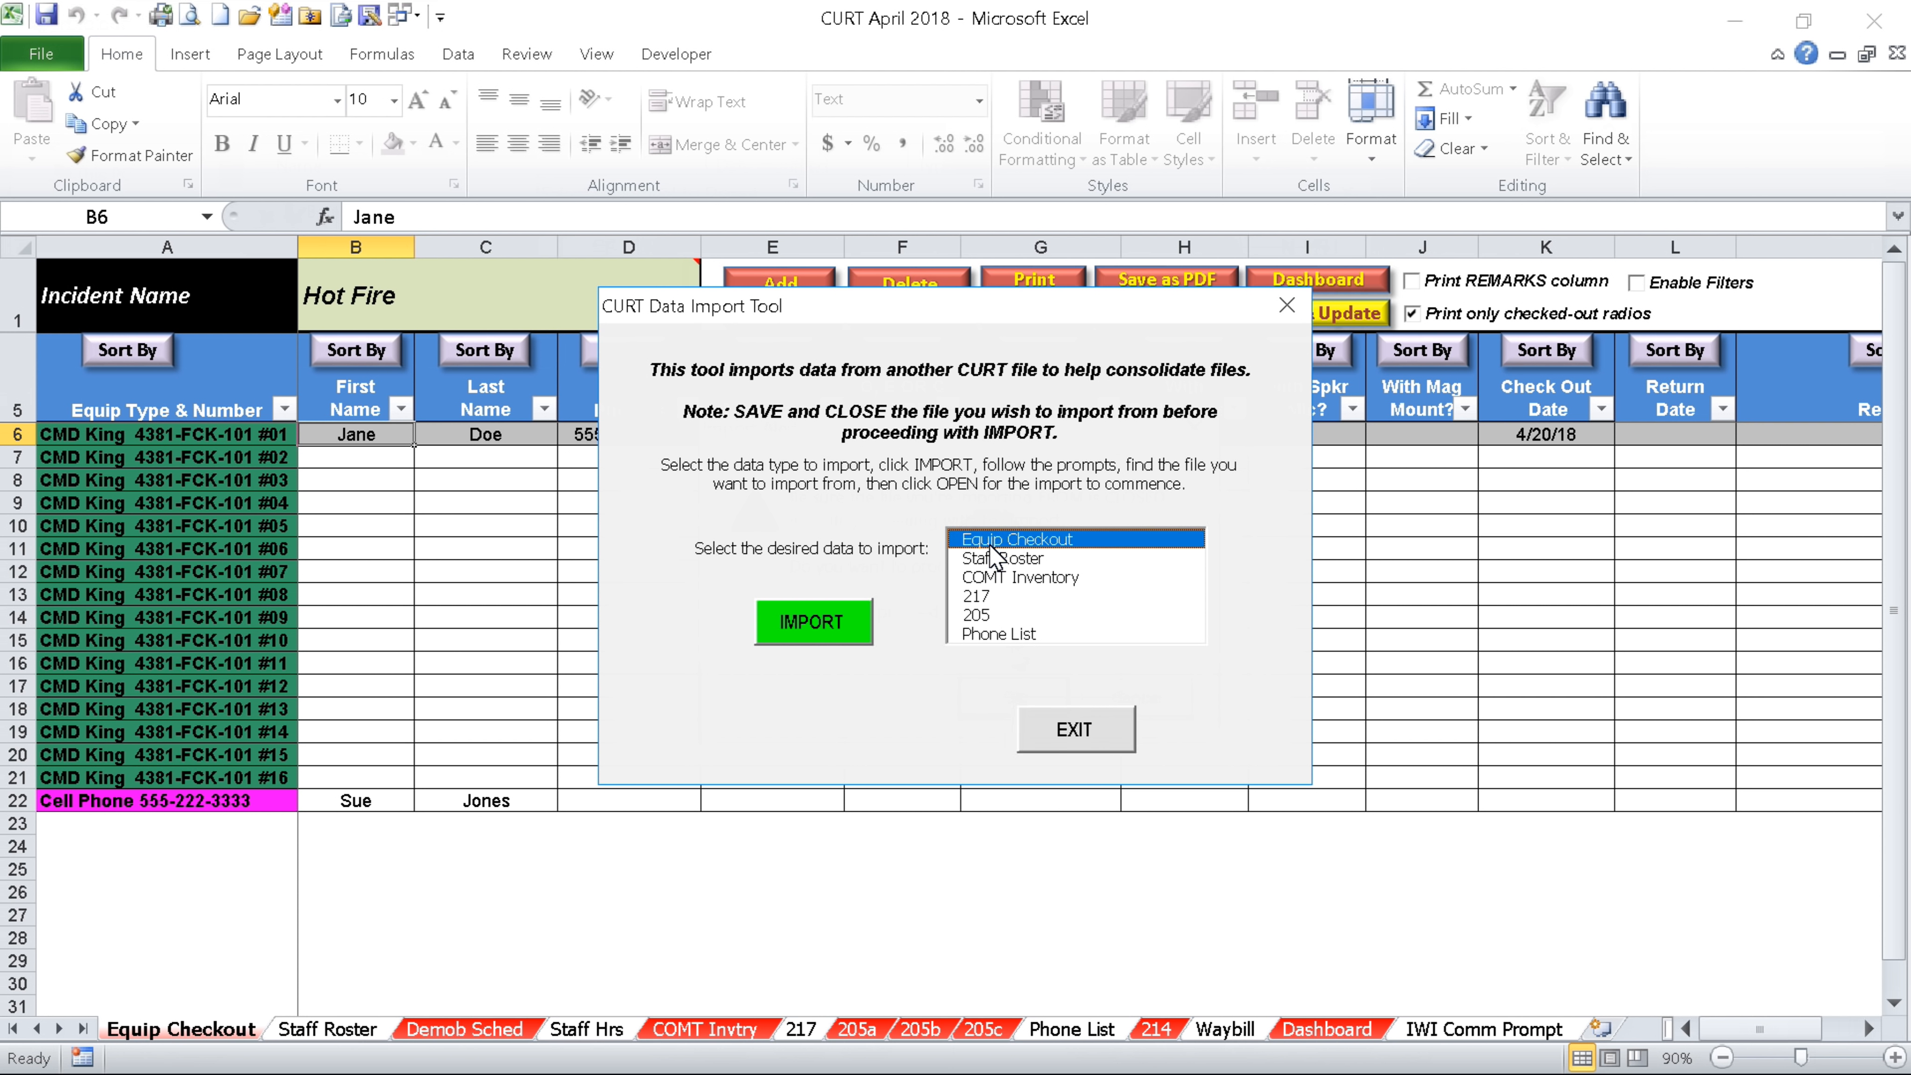
pyautogui.click(813, 626)
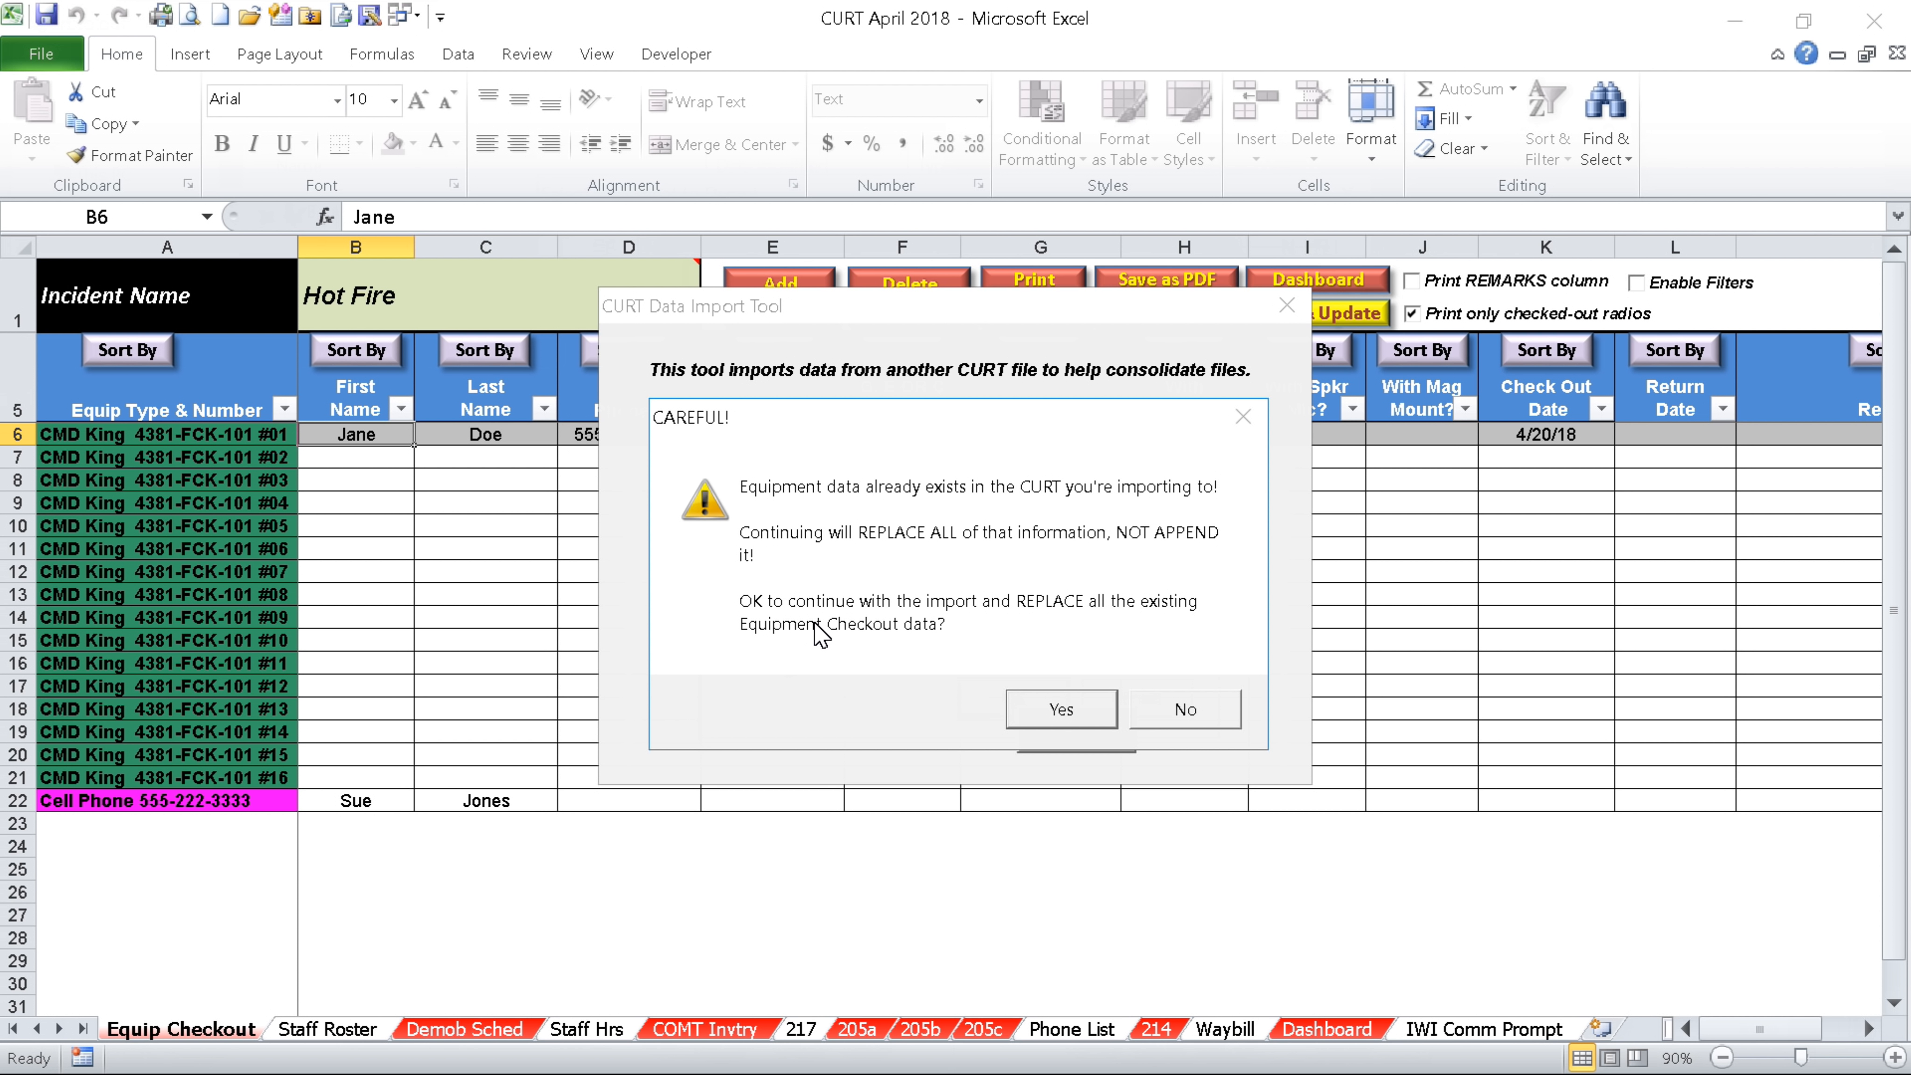
pyautogui.click(1061, 709)
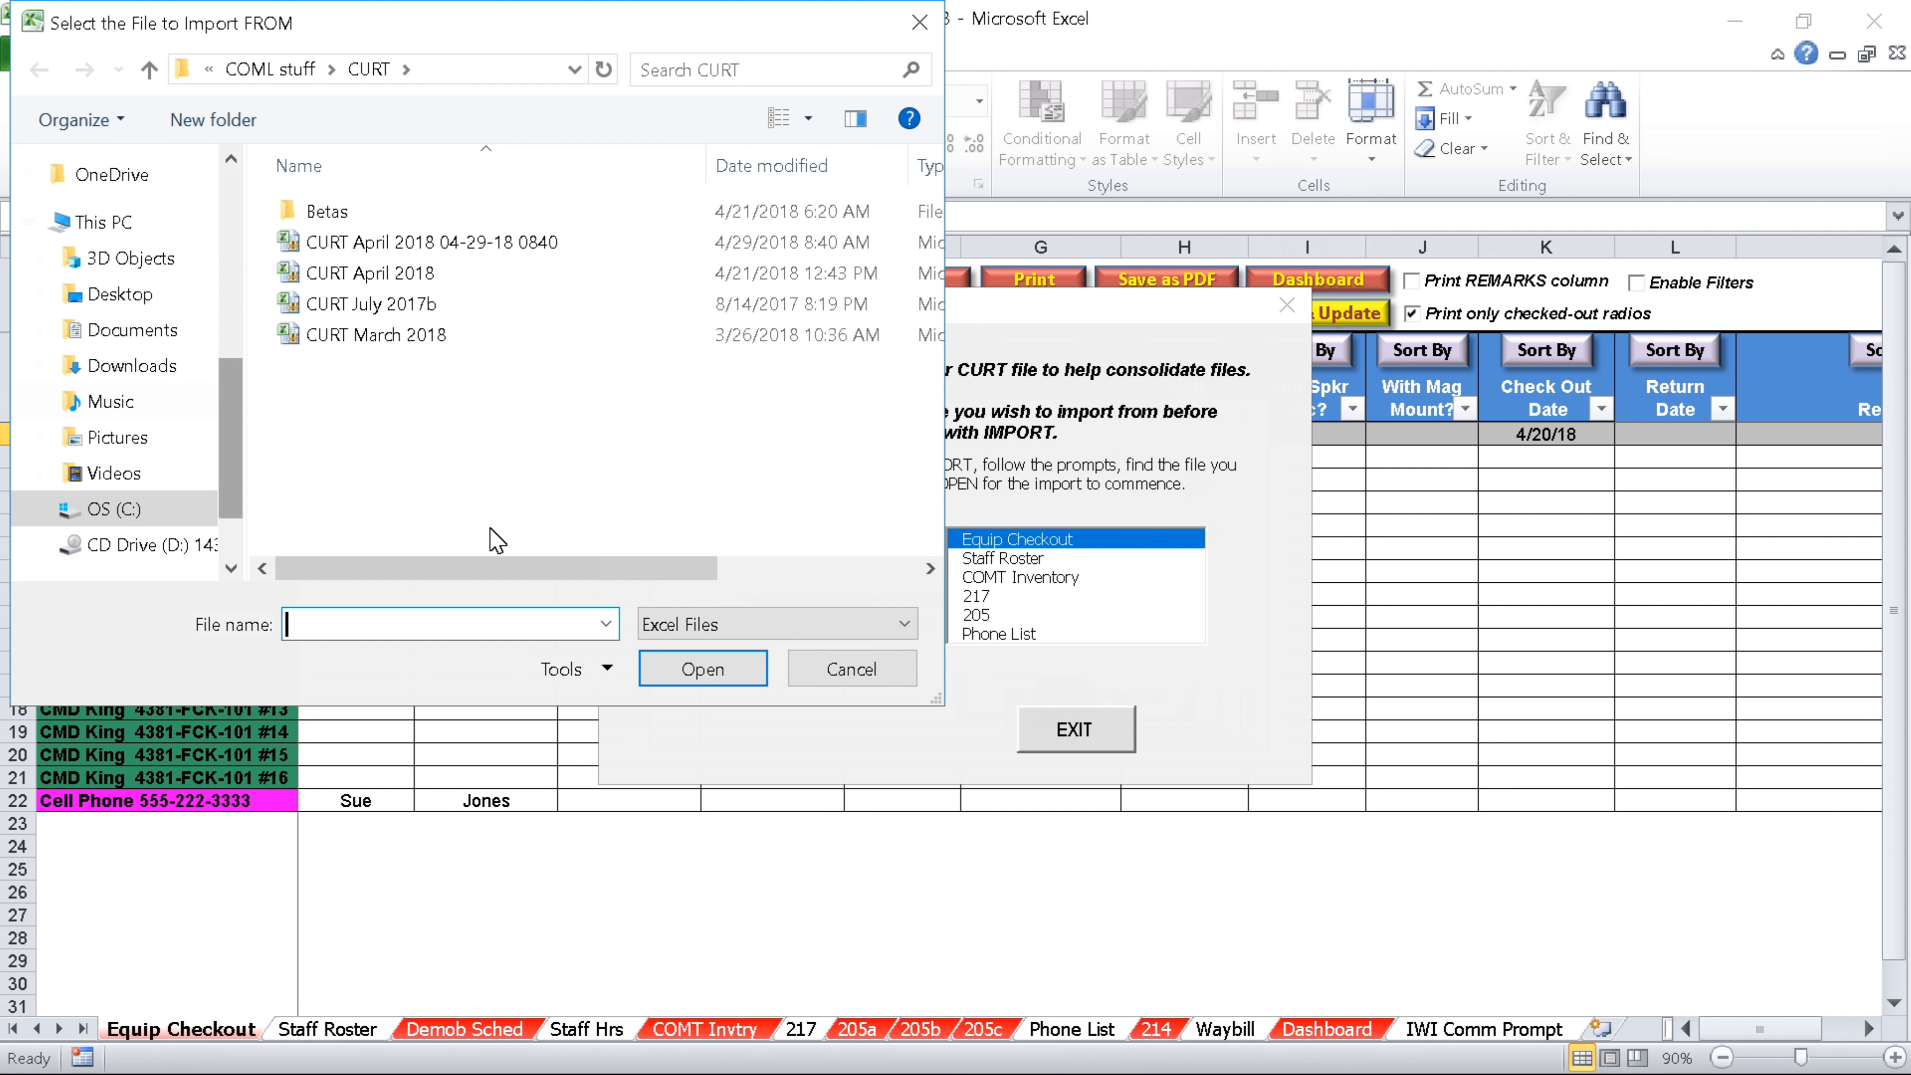
# Import from Desktop > CURT demo > CURT Rice Ridge 8-2-17 and close the import tool
pyautogui.click(114, 299)
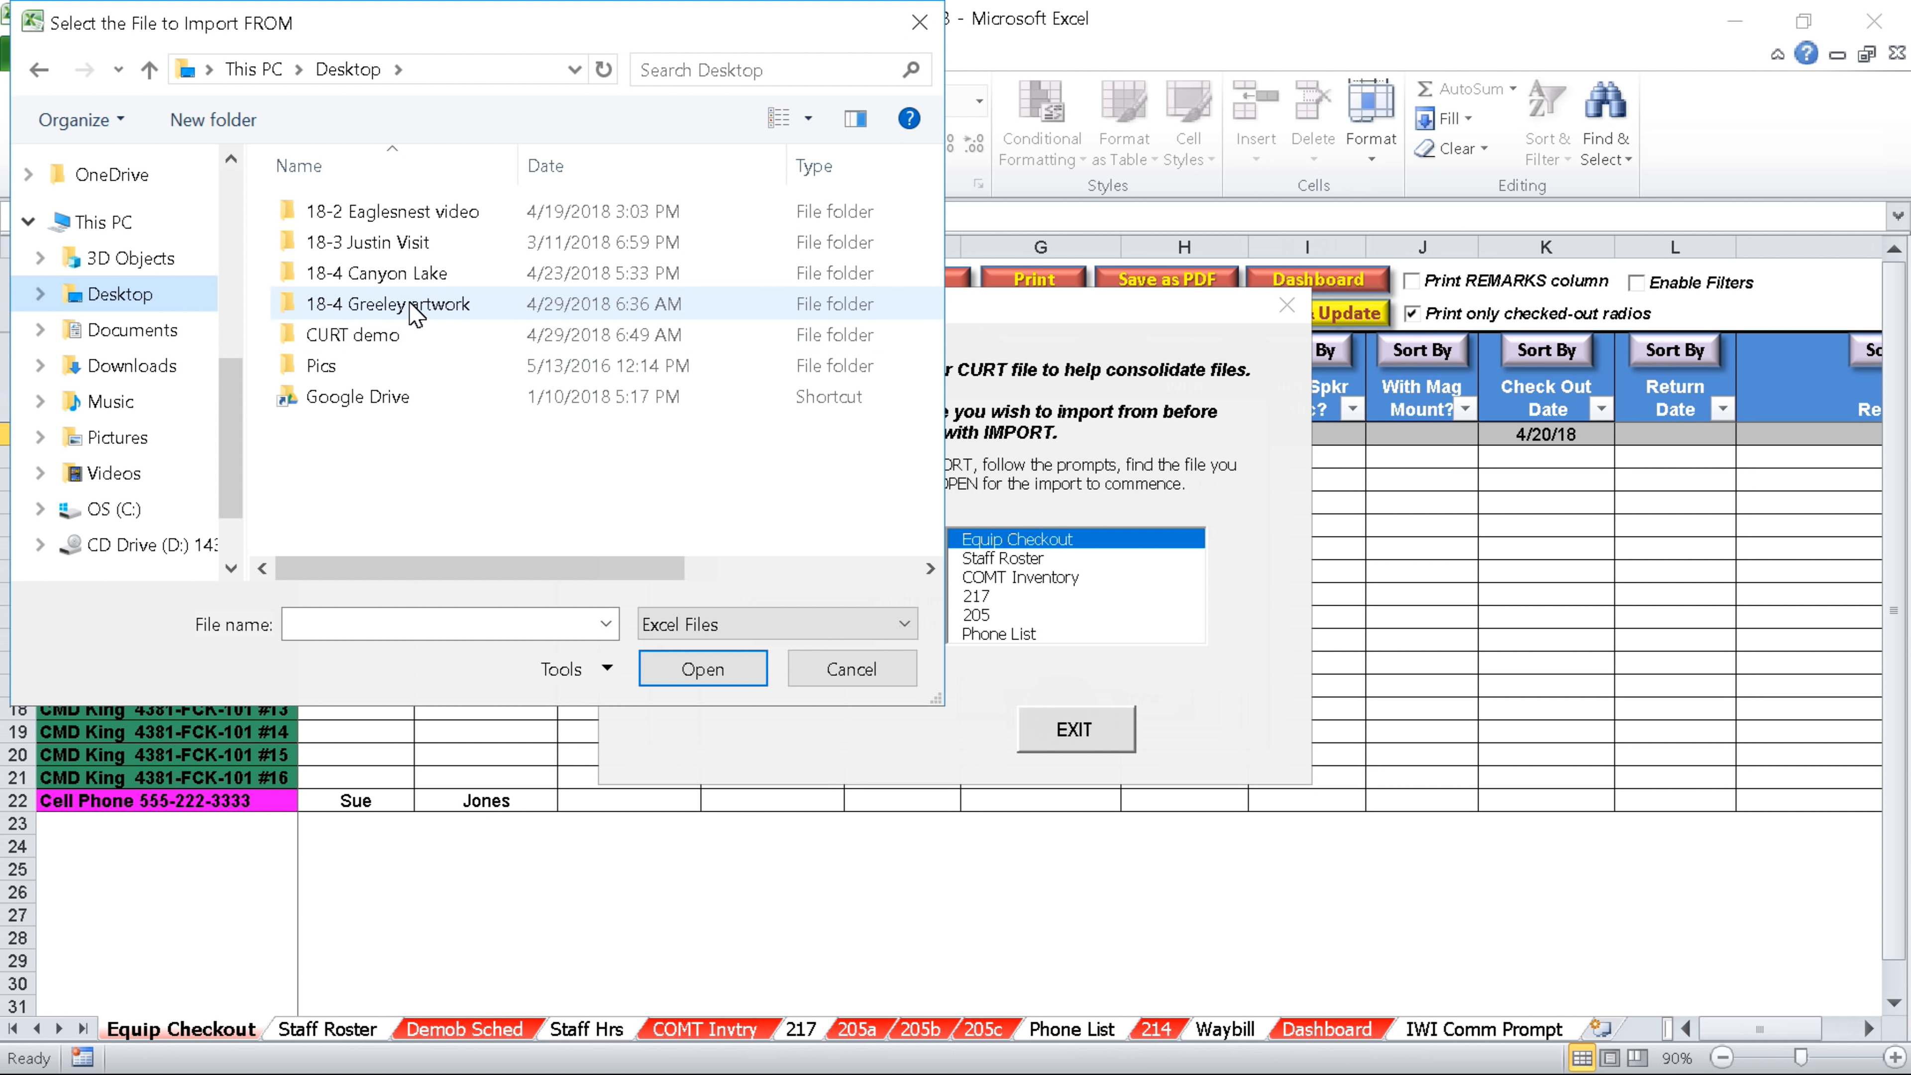
pyautogui.doubleClick(380, 336)
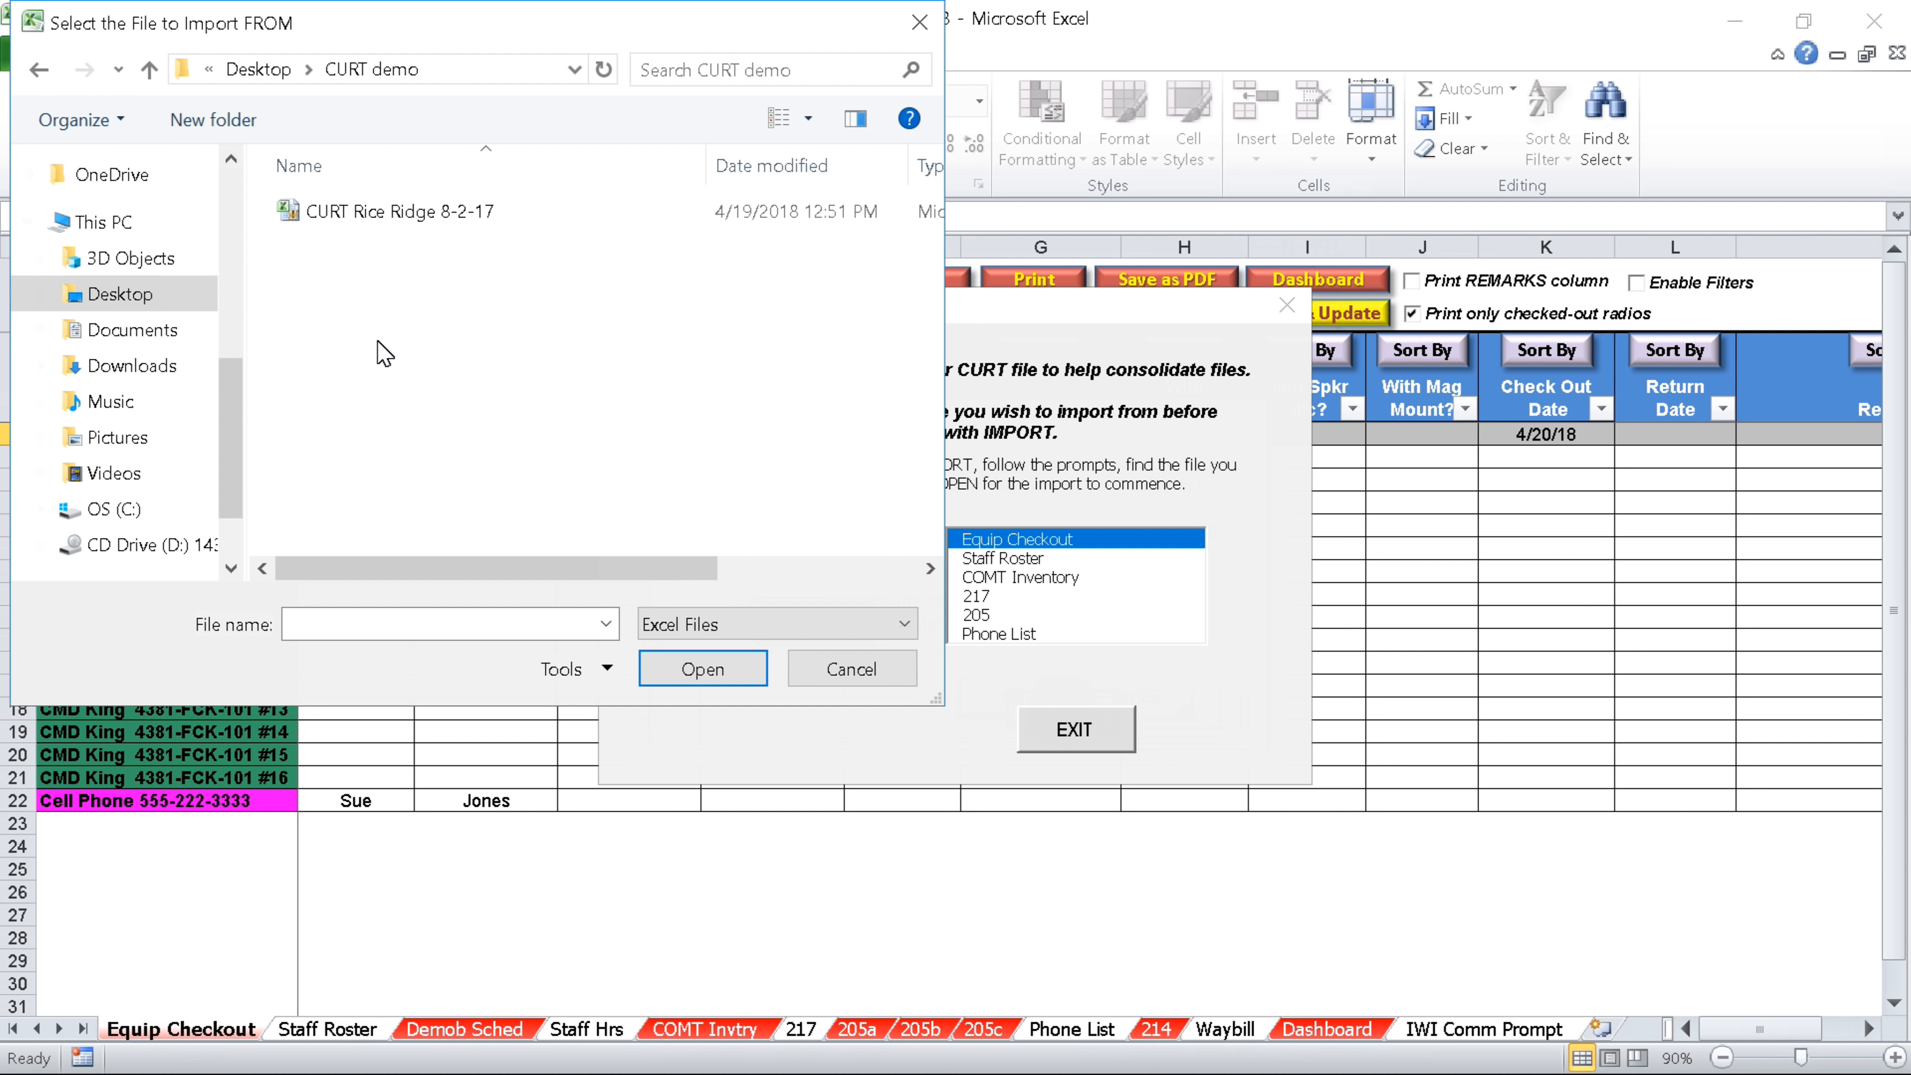
pyautogui.click(348, 217)
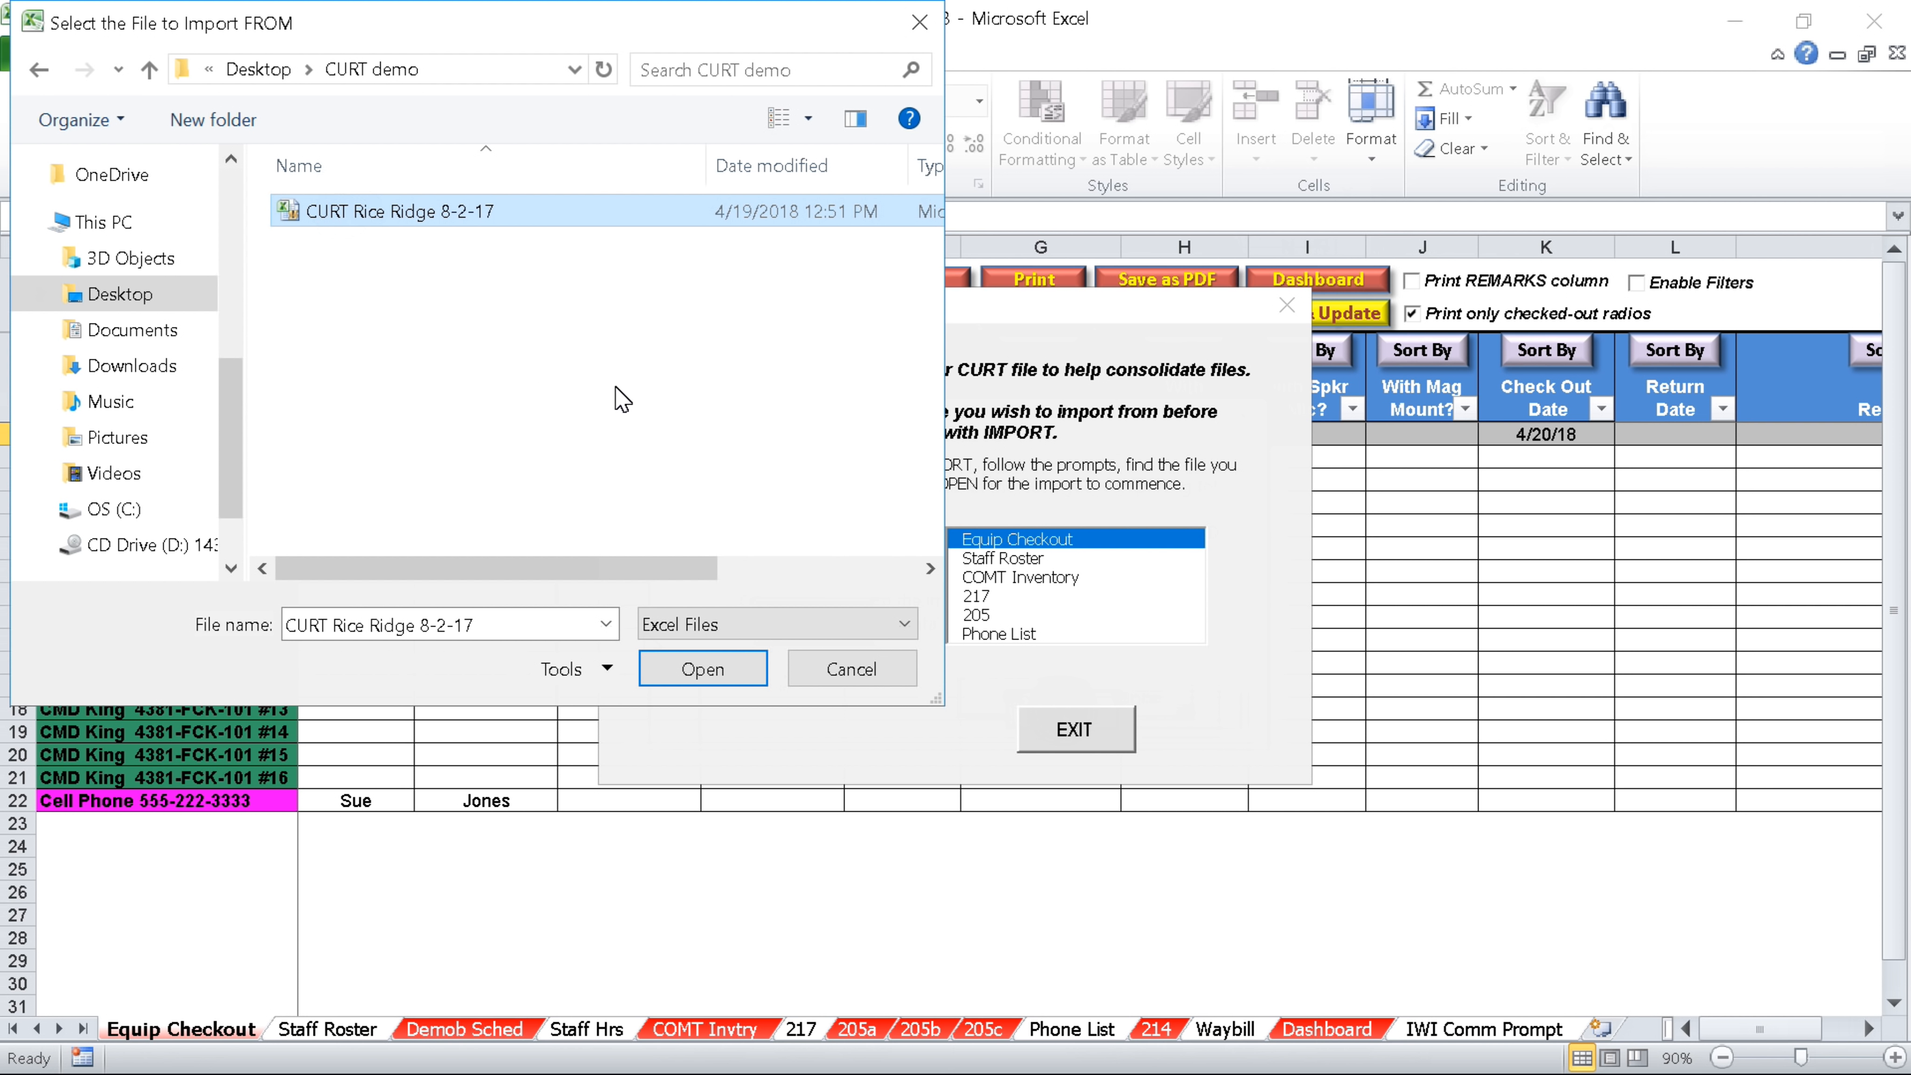
pyautogui.click(706, 670)
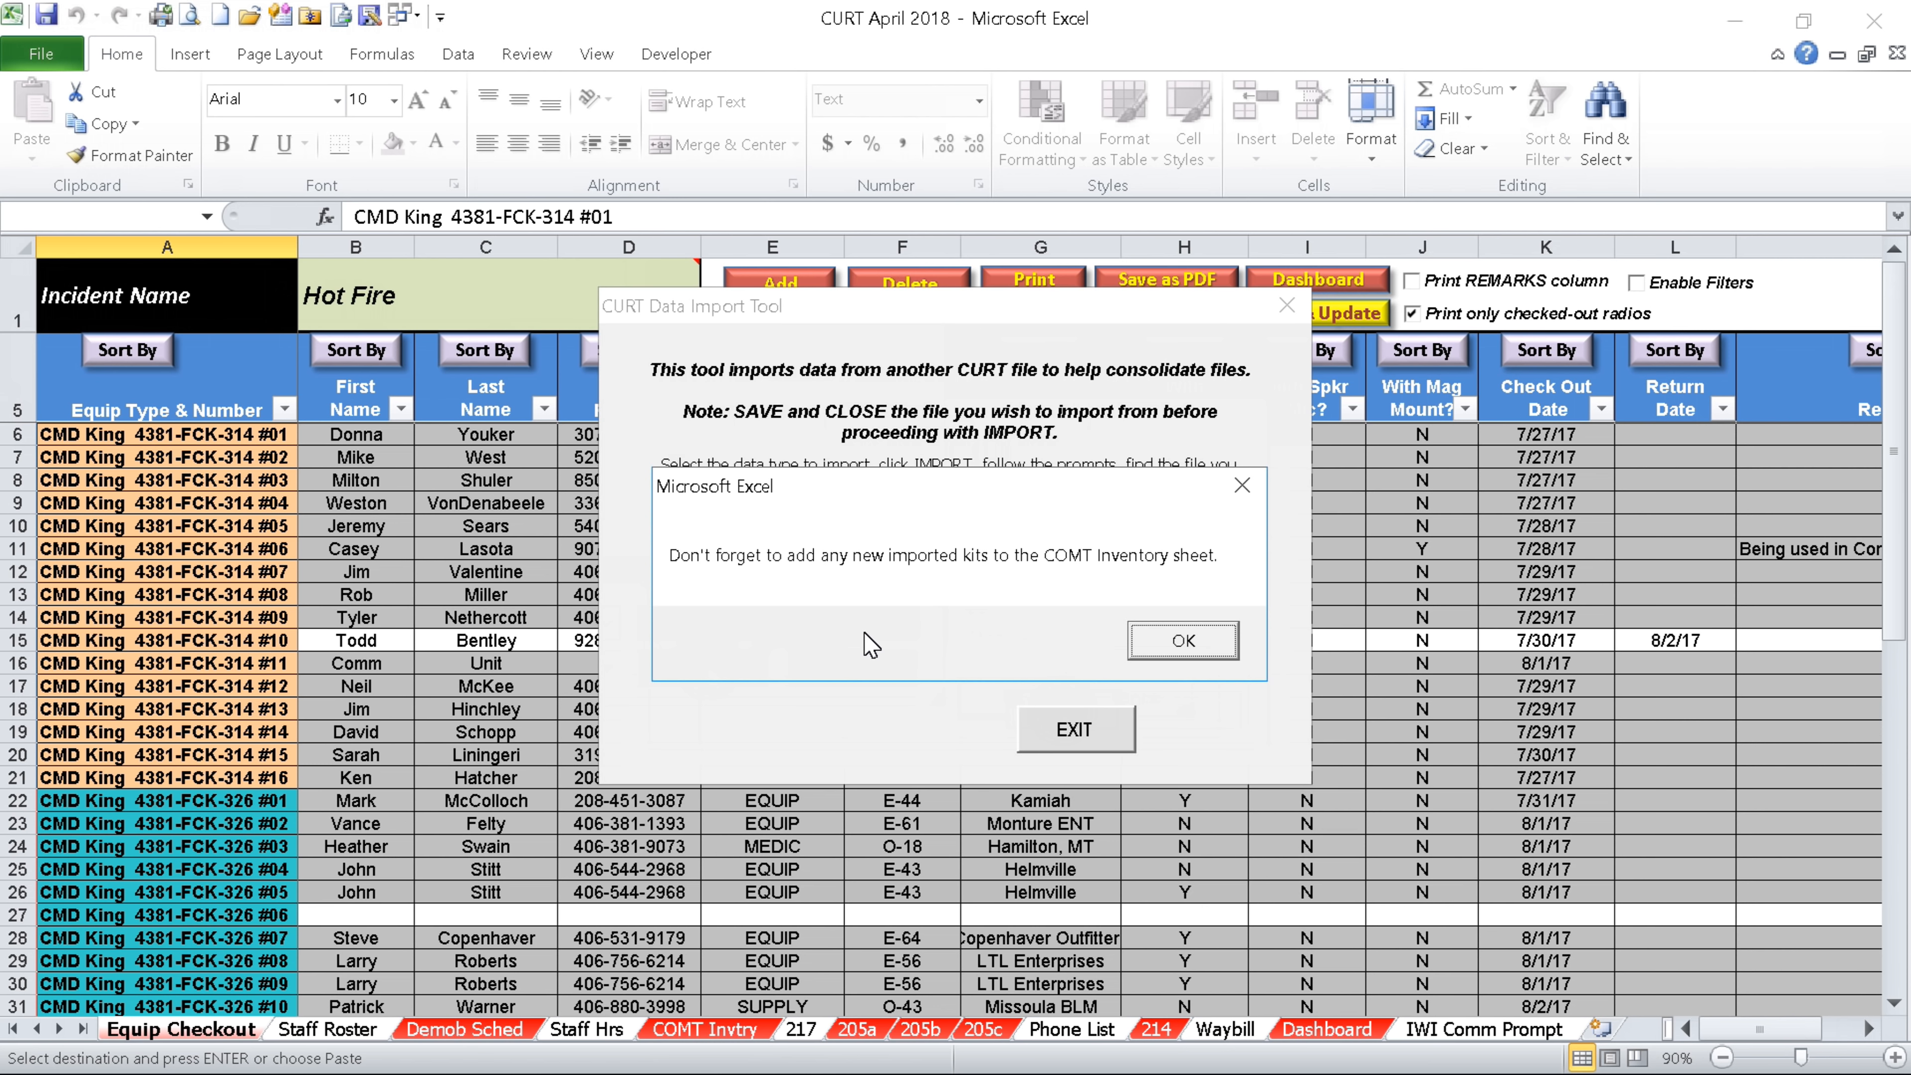
pyautogui.click(1196, 639)
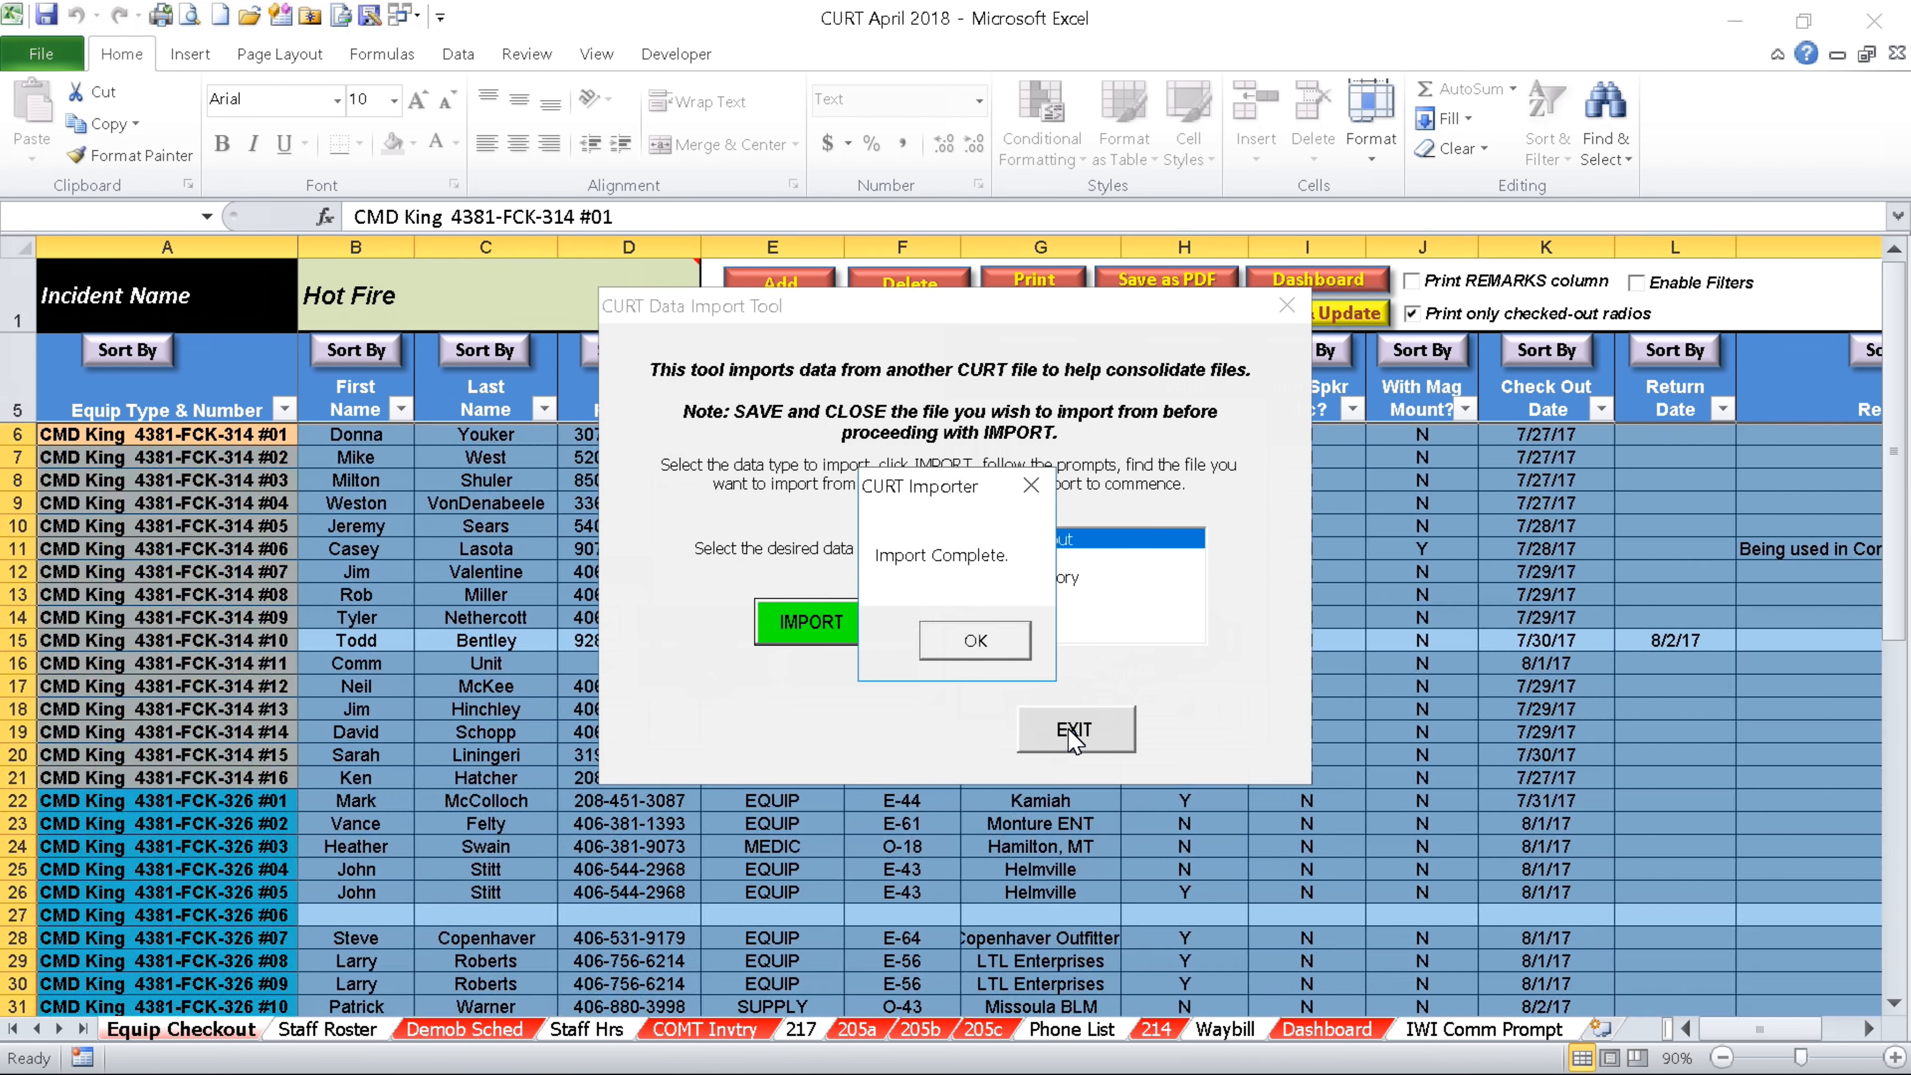
pyautogui.click(975, 640)
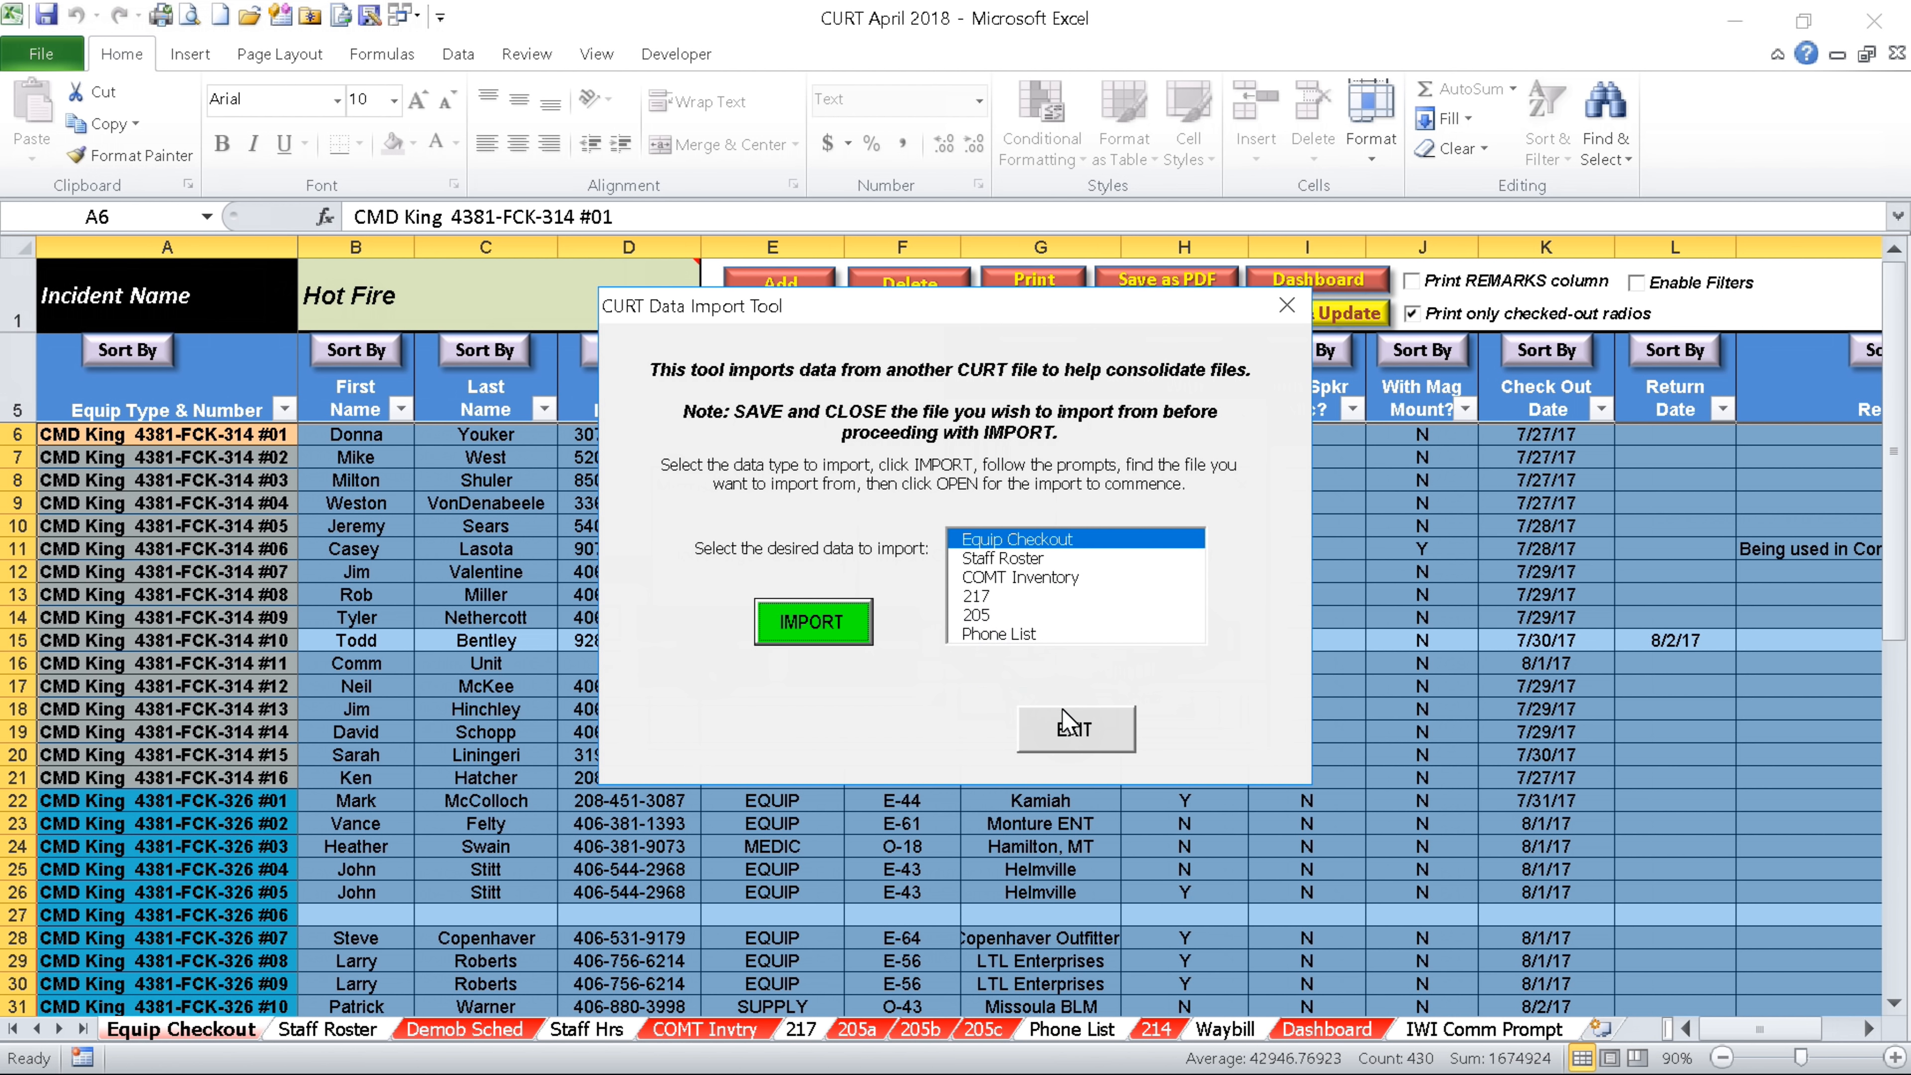
pyautogui.click(1087, 734)
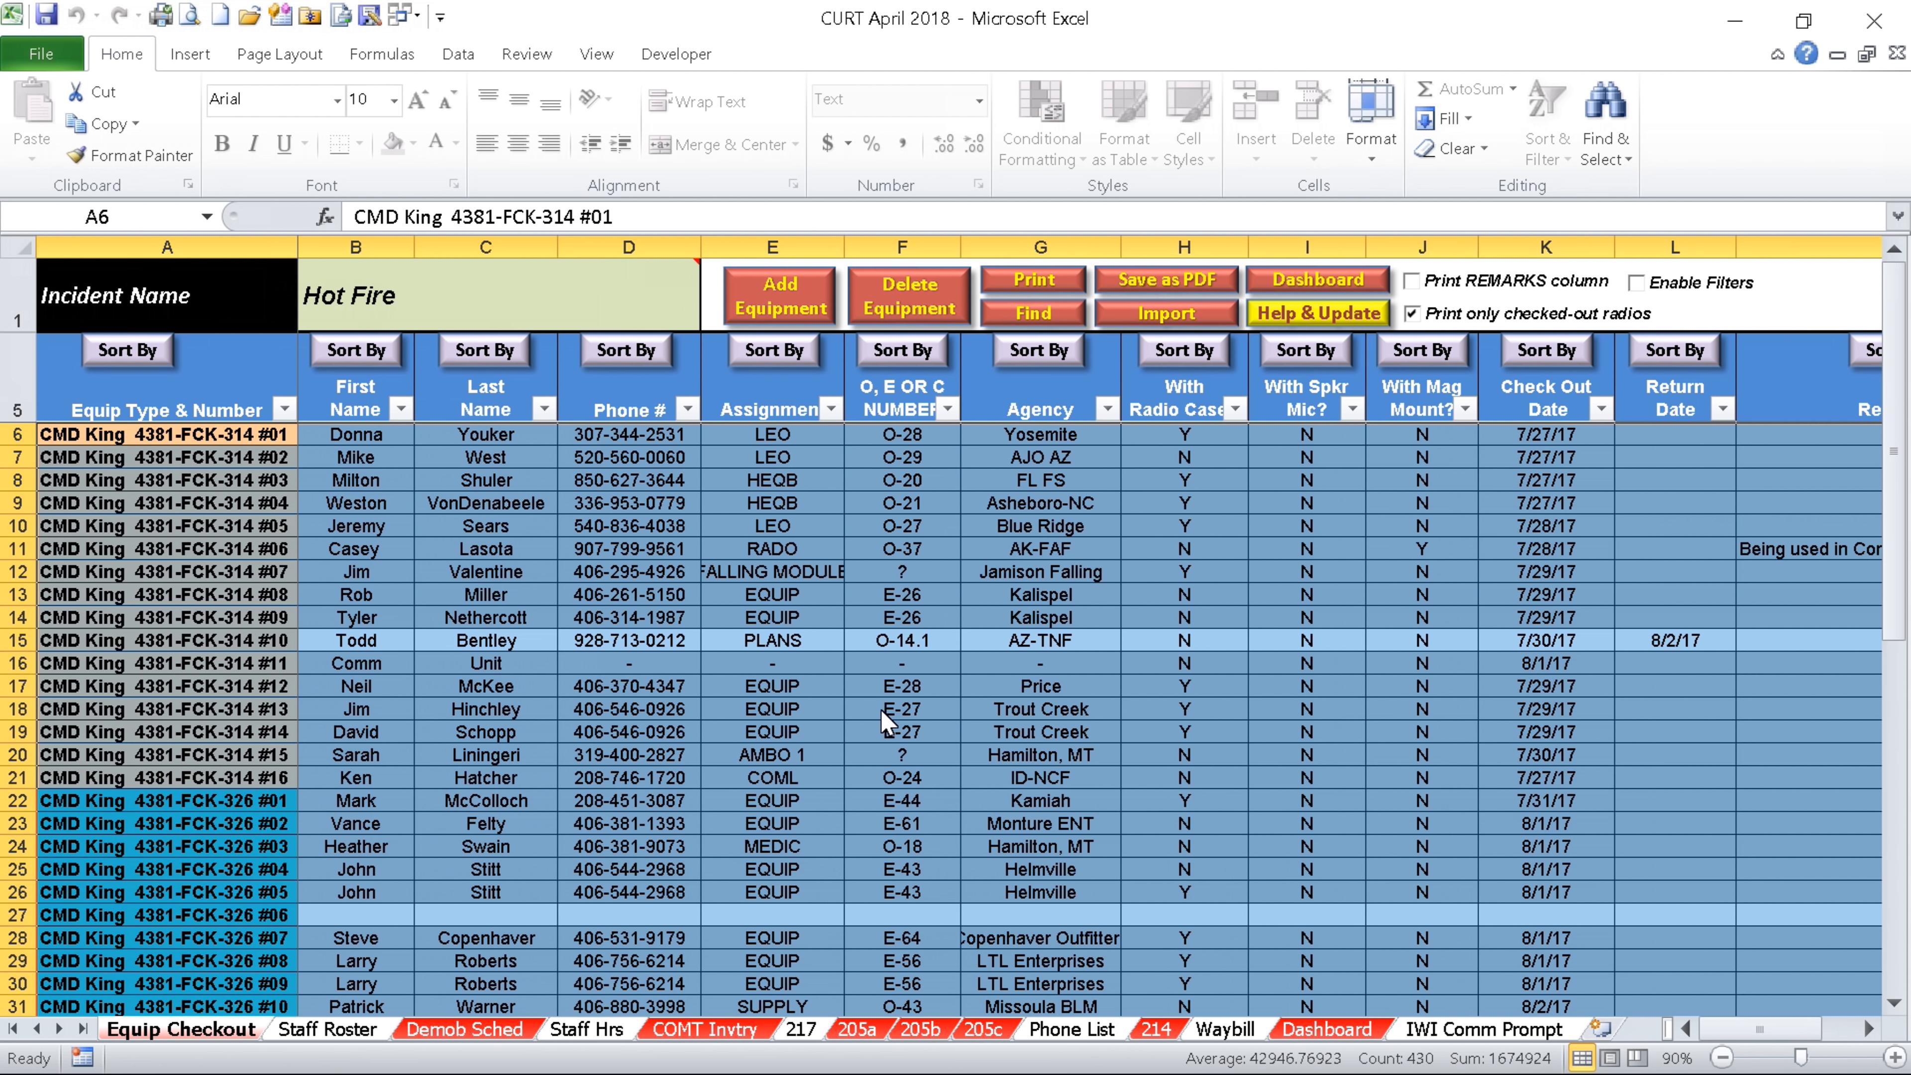
pyautogui.click(881, 709)
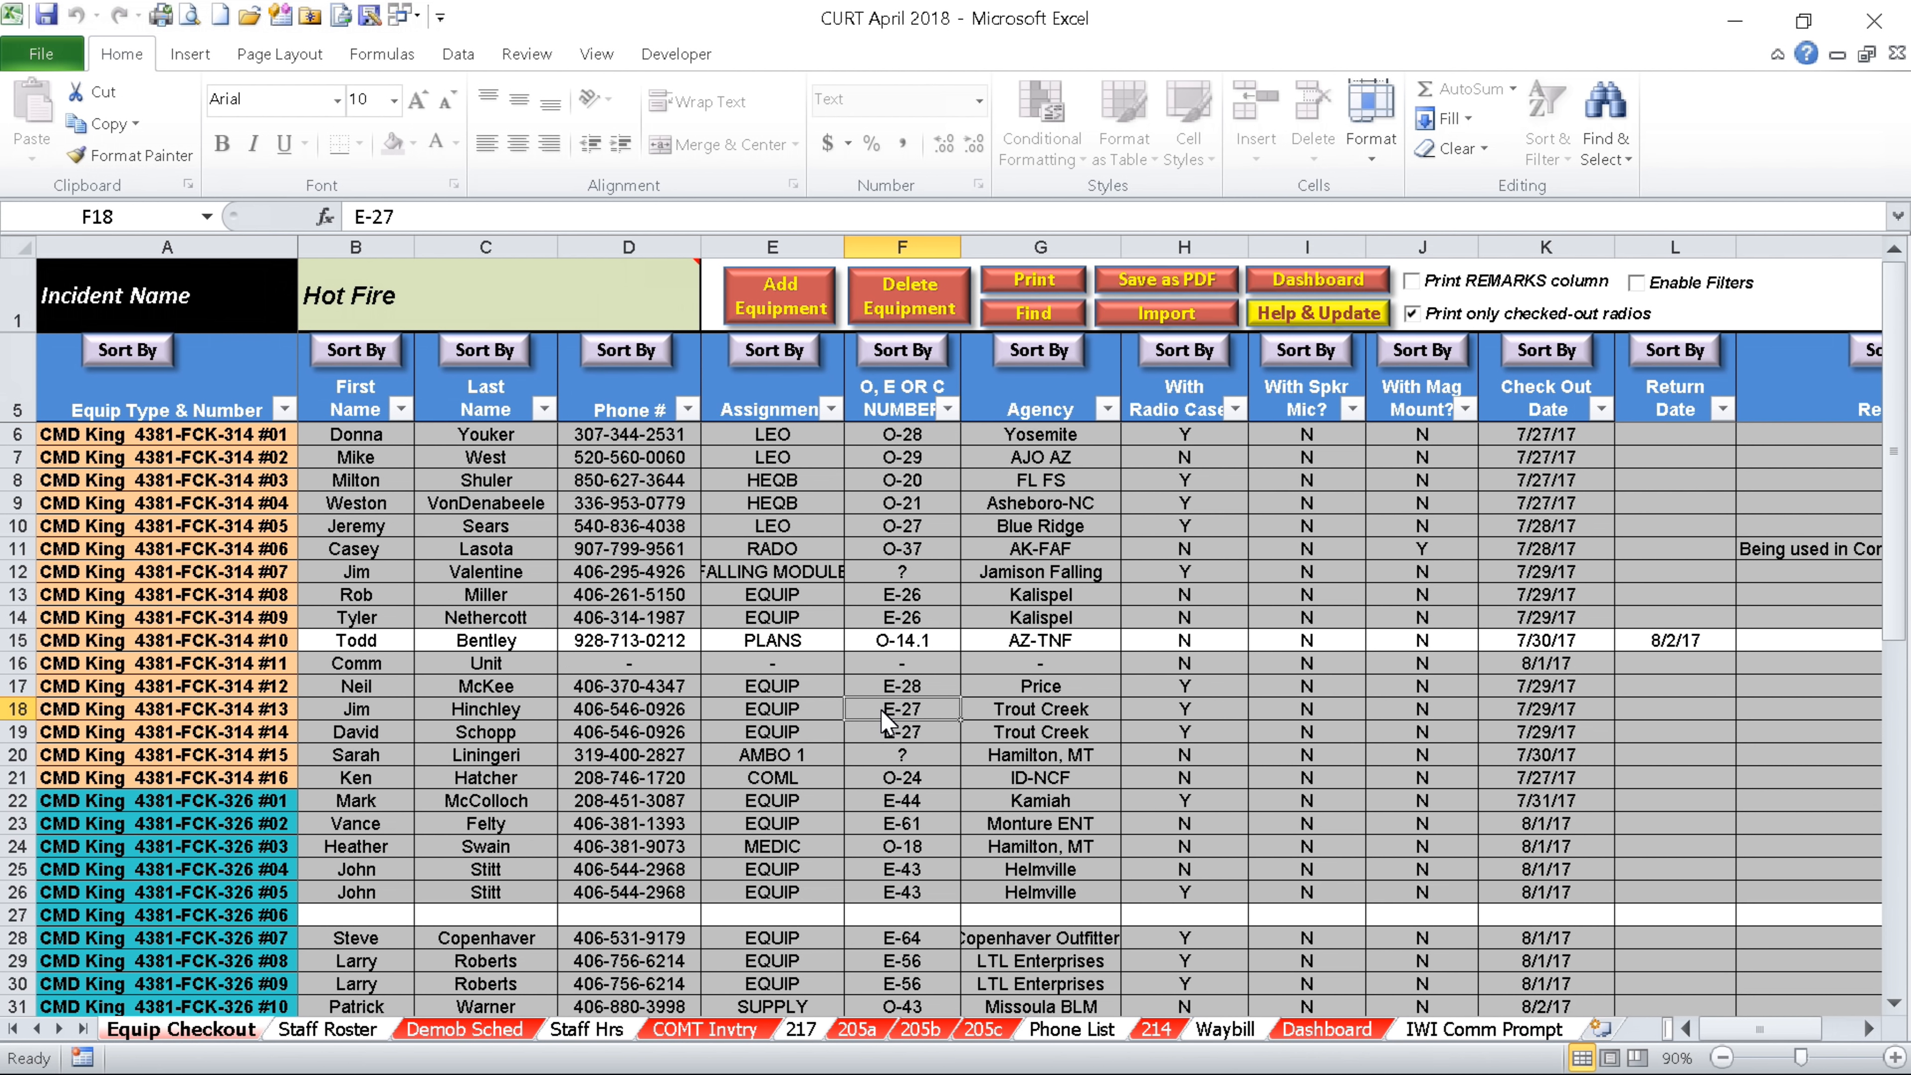